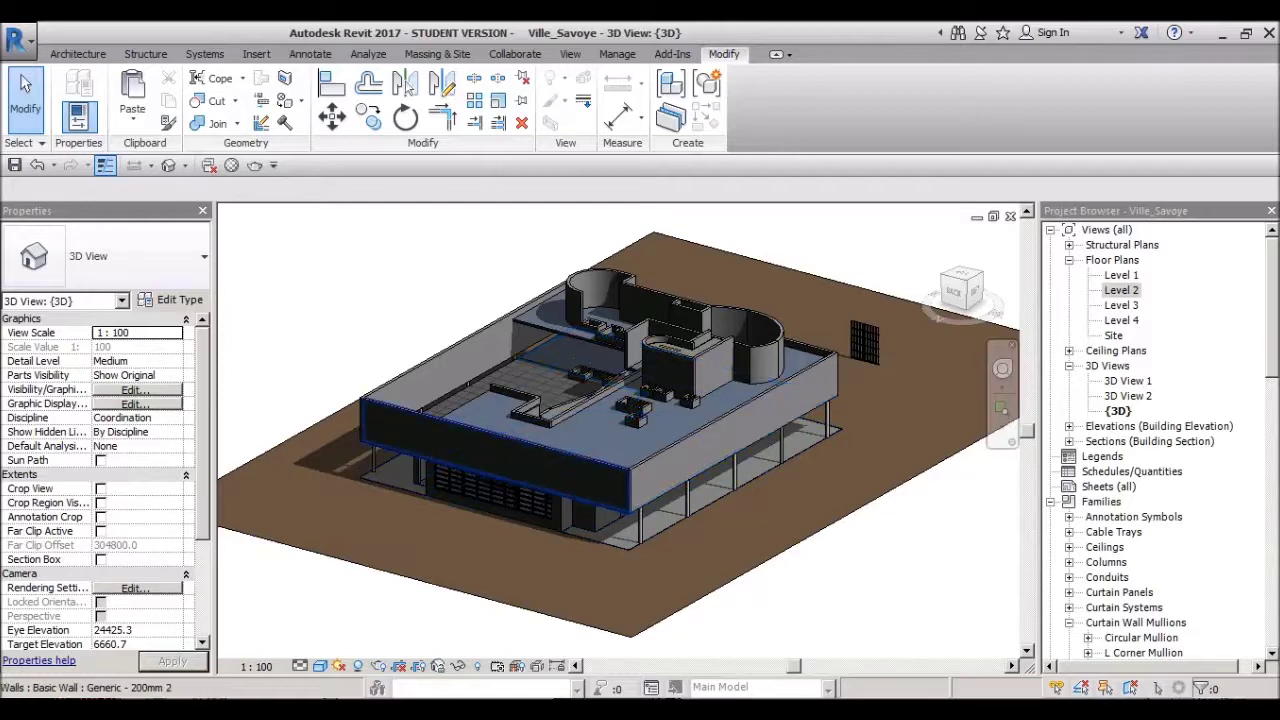
Step: Orbit and zoom out the villa's 3D view, then open the Level 1 floor plan
mouse_move(632, 517)
middle_mouse_down("shift")
mouse_move(664, 504)
mouse_move(643, 576)
mouse_move(781, 611)
mouse_move(669, 456)
mouse_move(871, 451)
mouse_move(752, 362)
mouse_move(580, 440)
mouse_move(480, 300)
middle_mouse_up("shift")
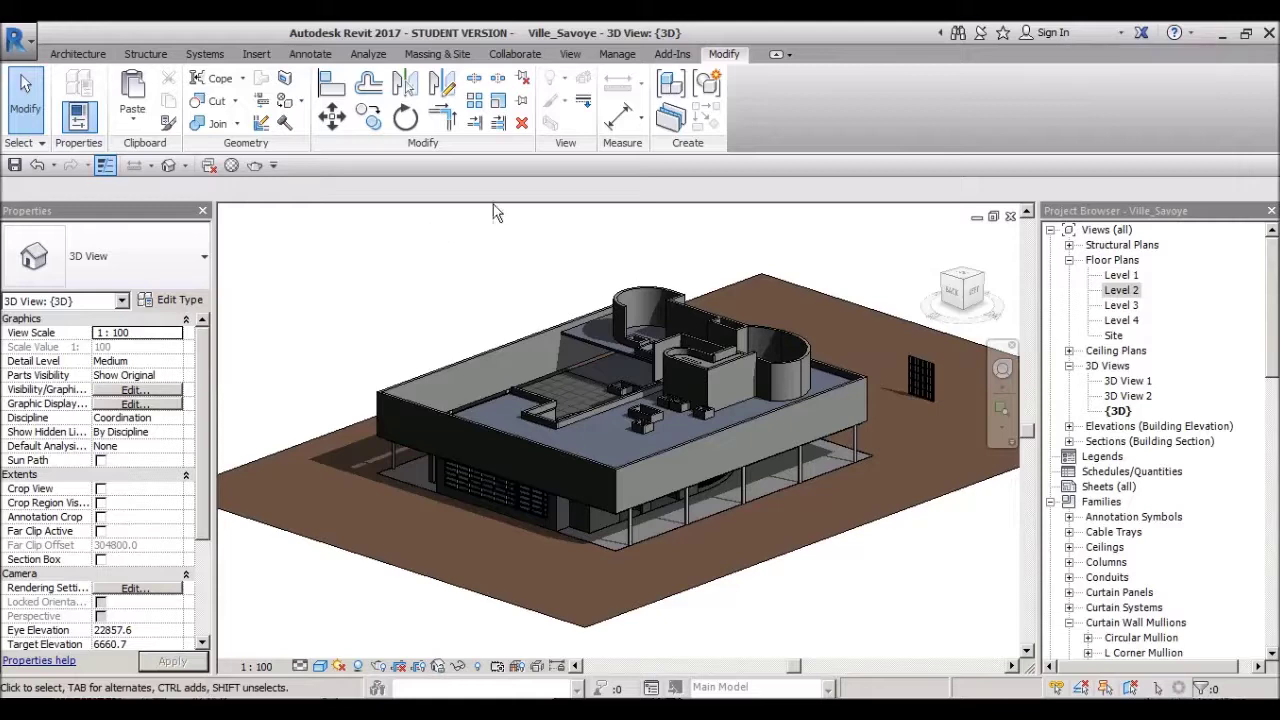
scroll(738, 592, "down", 2)
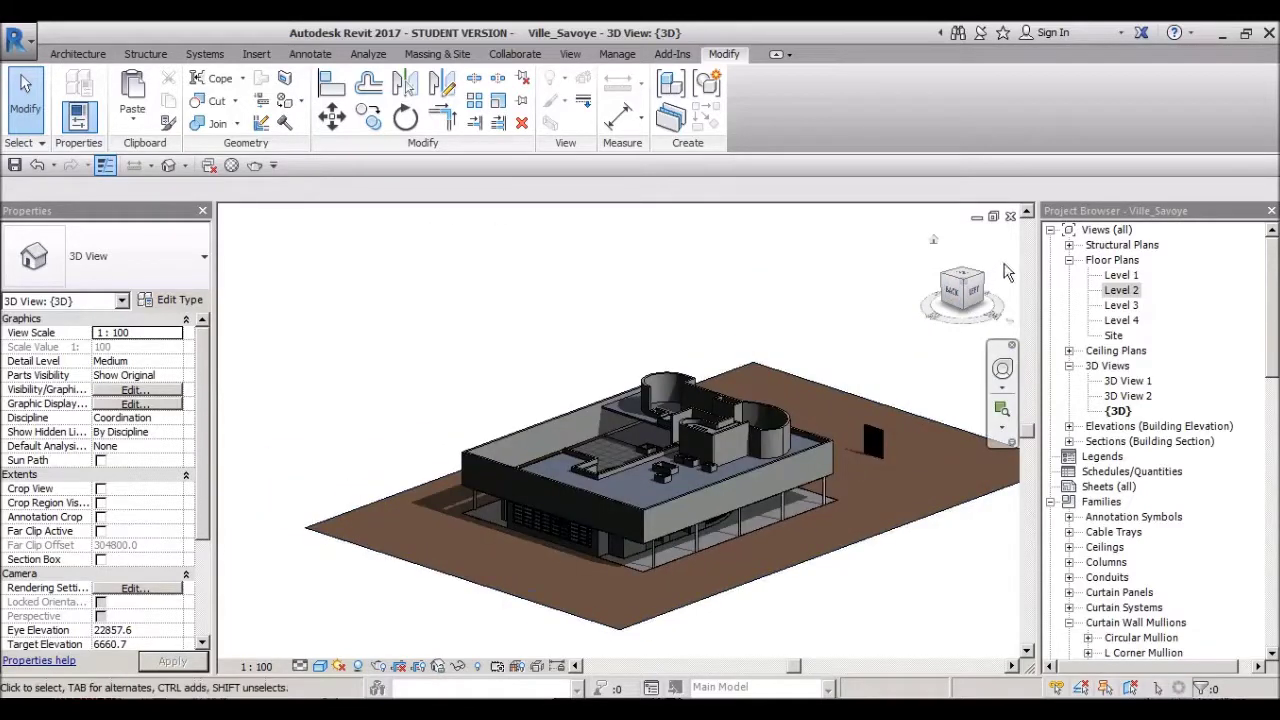
double_click(1121, 275)
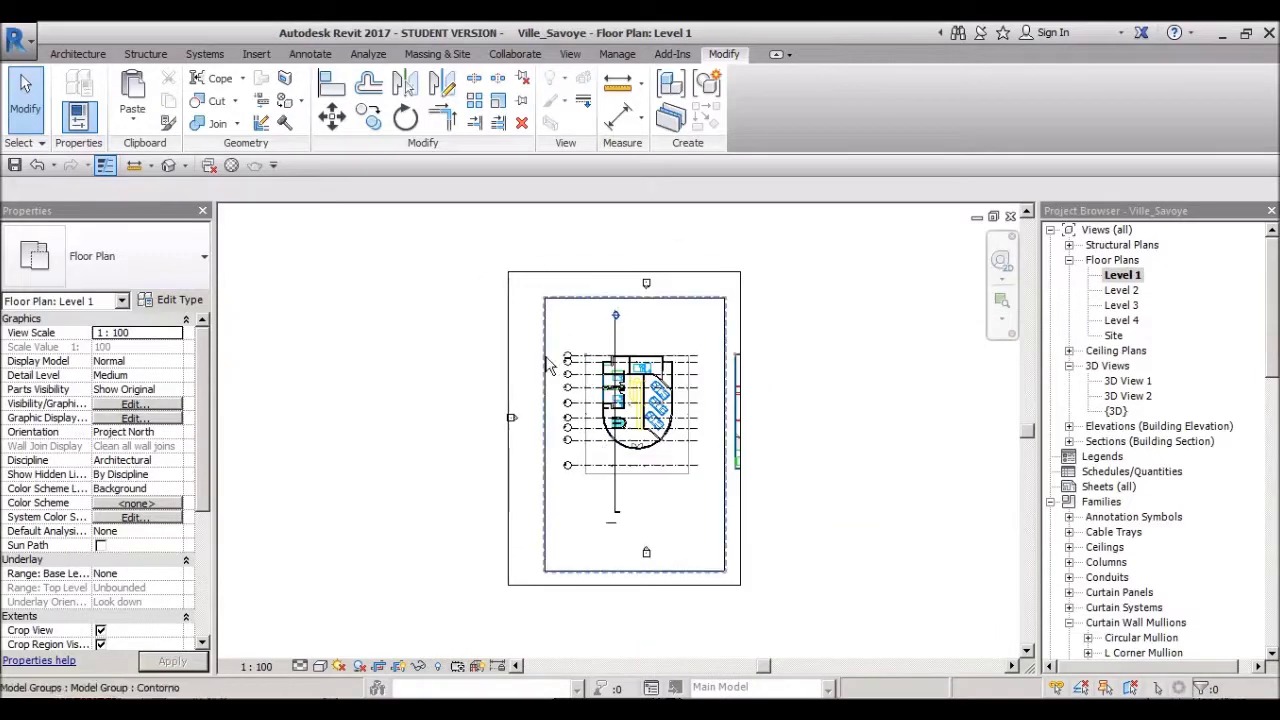
Step: Open the Level 2 floor plan and zoom in on it
left_click(168, 165)
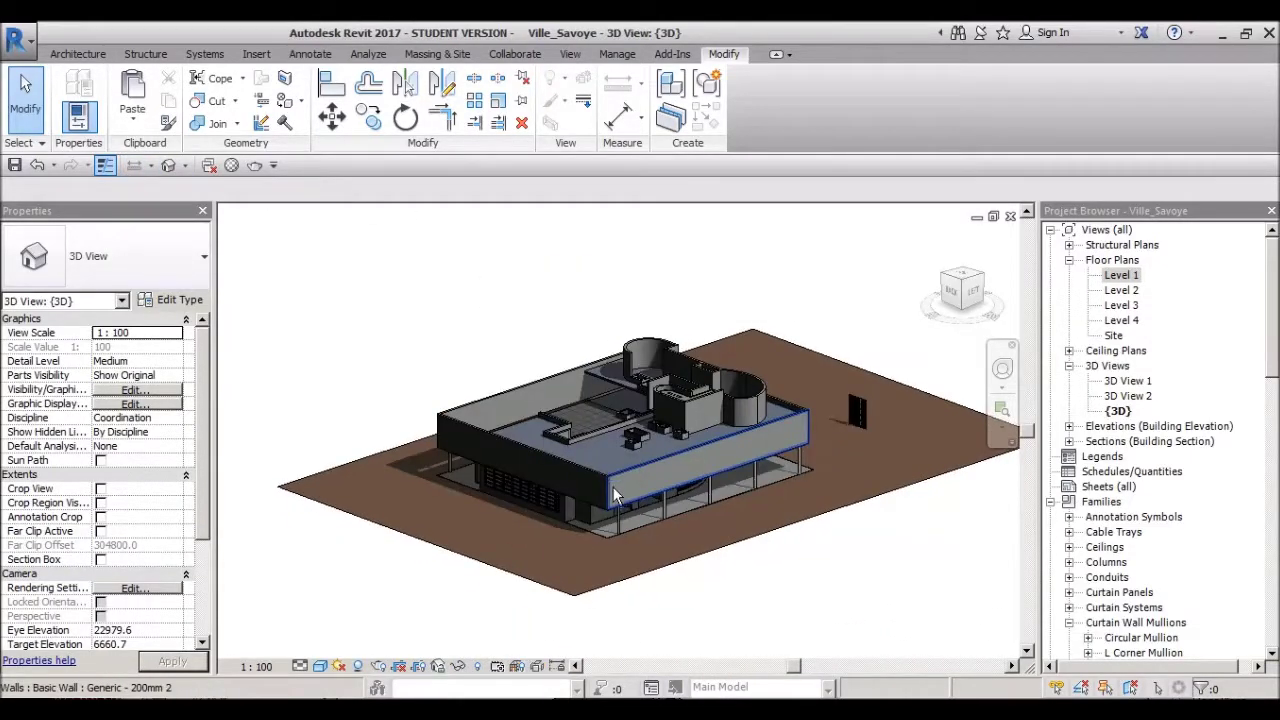
scroll(649, 419, "up", 3)
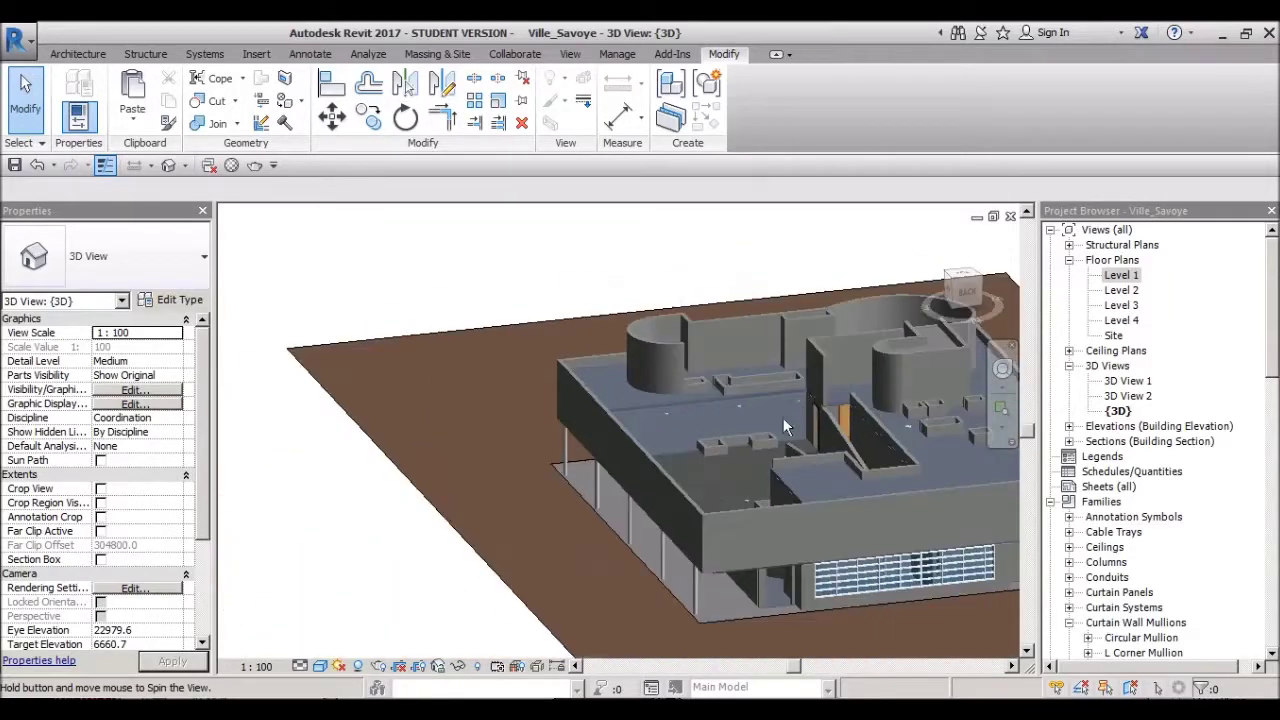
double_click(1121, 290)
scroll(548, 420, "up", 2)
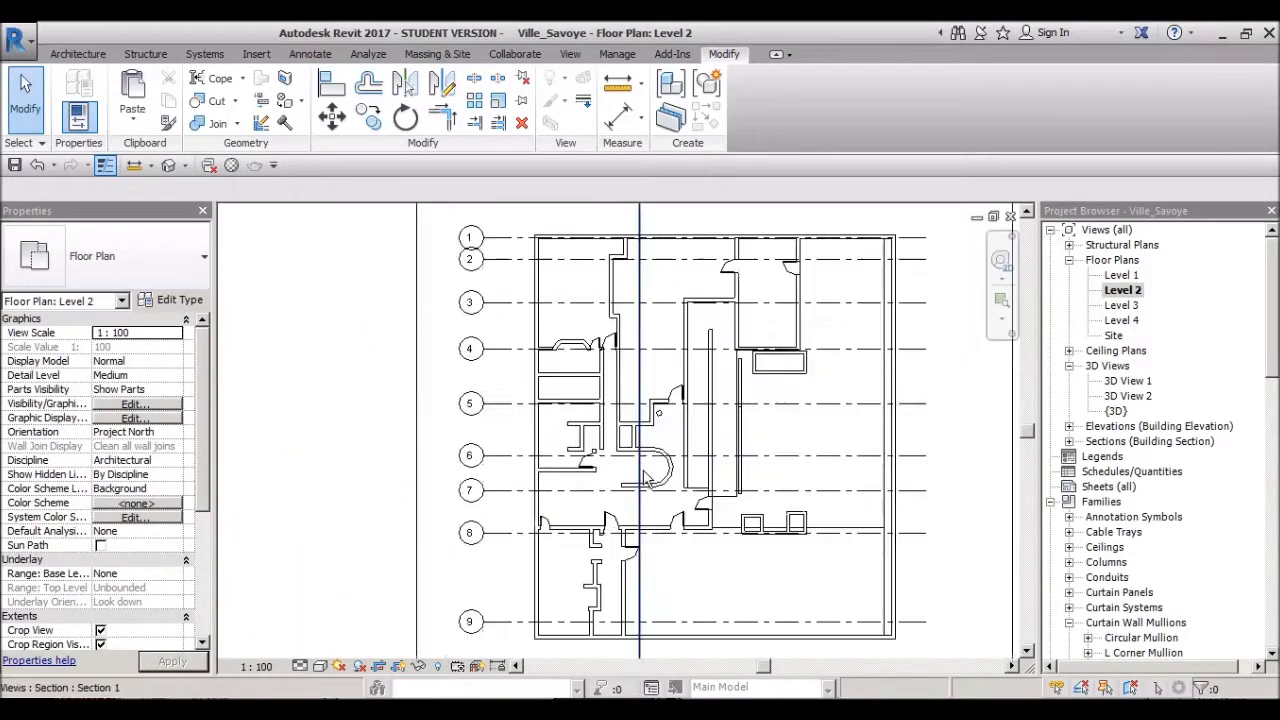
scroll(580, 380, "up", 2)
scroll(617, 335, "up", 2)
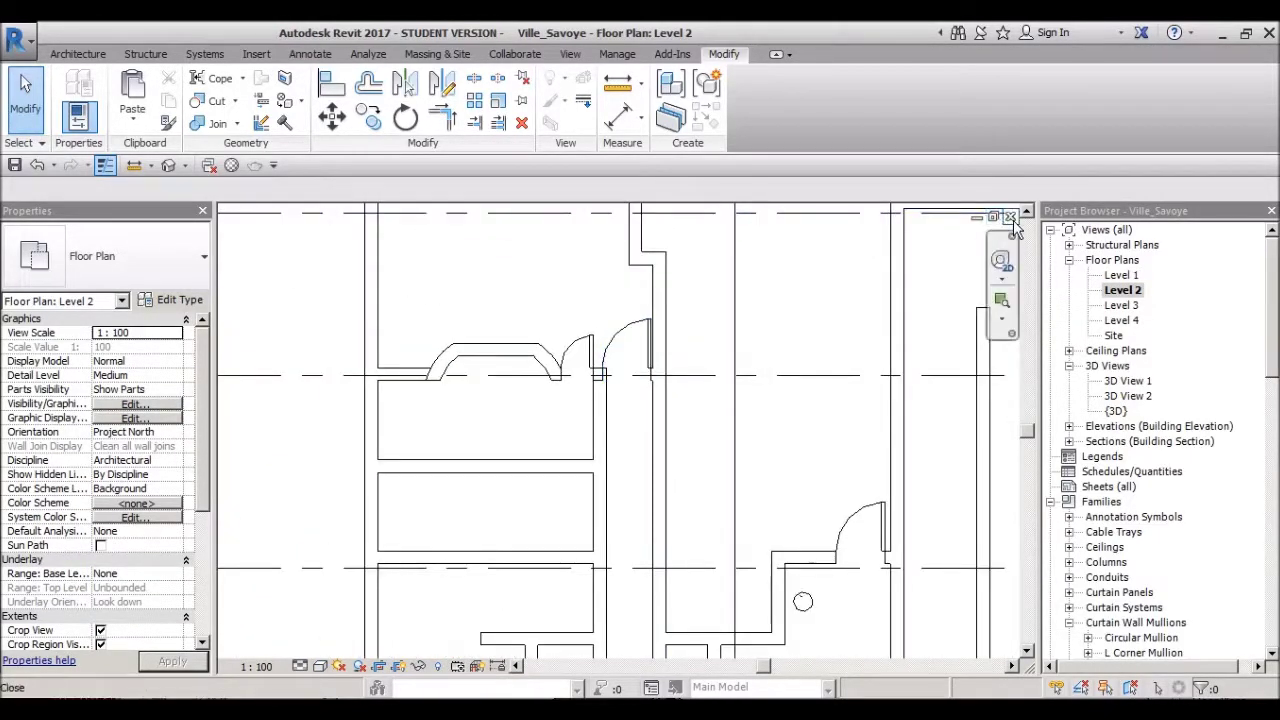
key("ctrl+Tab")
left_click(1121, 290)
double_click(1121, 290)
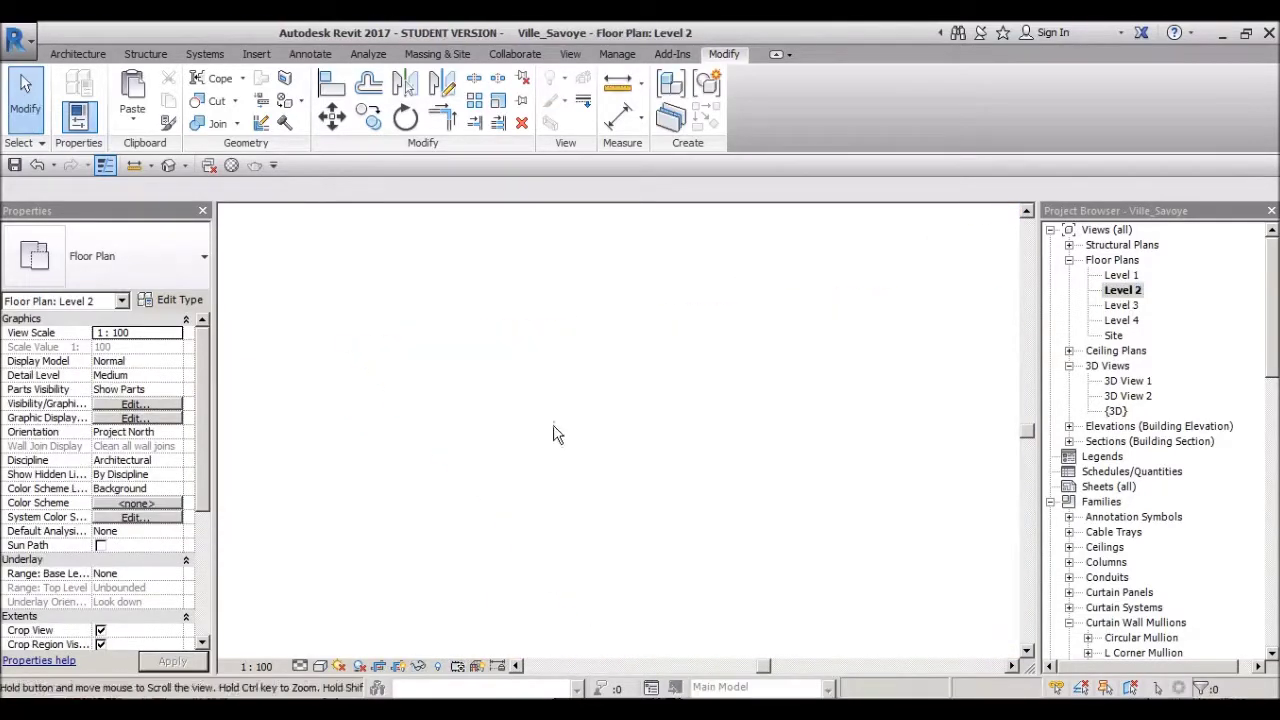
scroll(640, 390, "up", 2)
scroll(635, 393, "up", 2)
Step: Select a wall in the Level 2 plan, then clear the selection
left_click(635, 393)
scroll(594, 251, "up", 2)
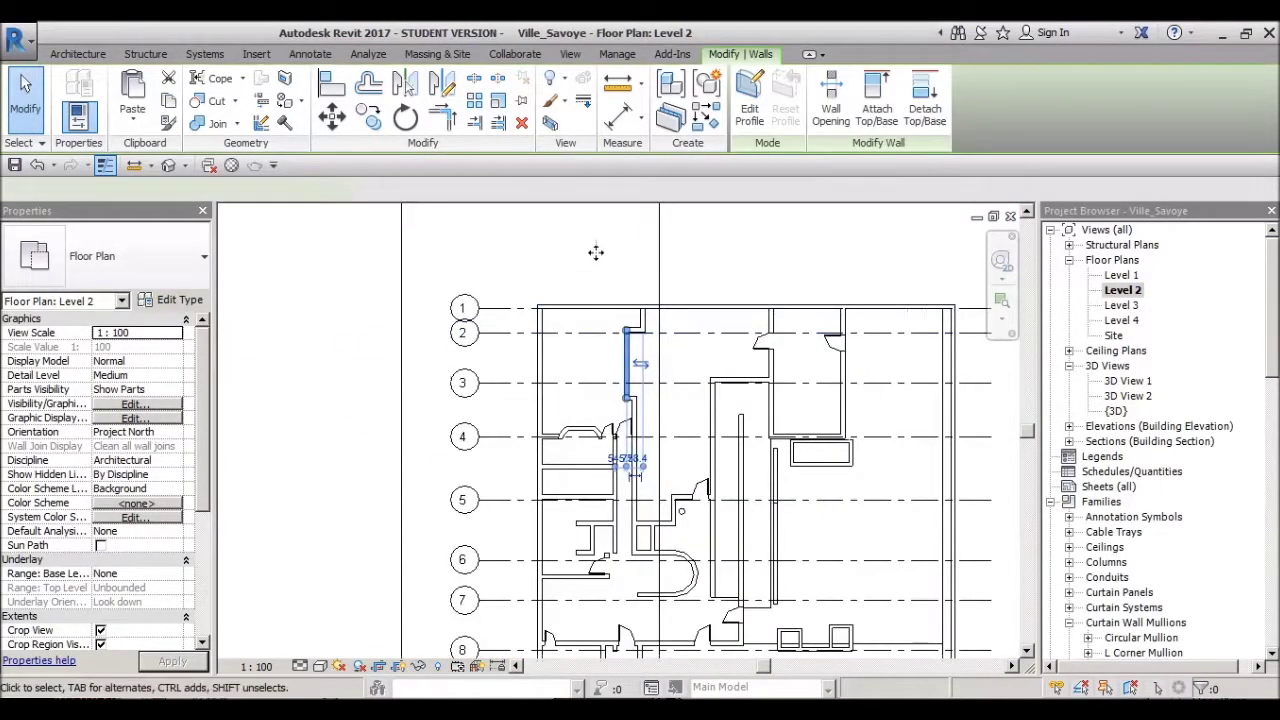
key("Escape")
scroll(594, 251, "down", 3)
scroll(600, 445, "up", 1)
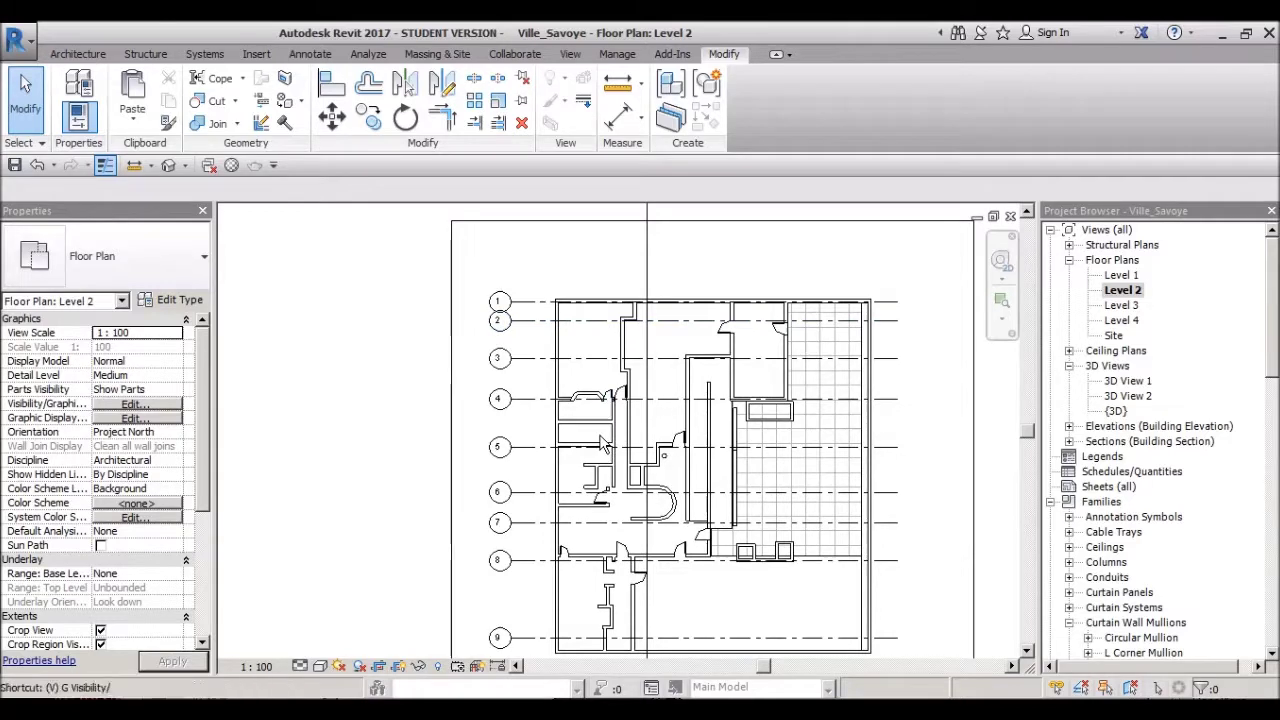
Step: Check the imported plantas-.dwg category in Visibility/Graphics (VG), then return to the {3D} view
key("g")
left_click(818, 621)
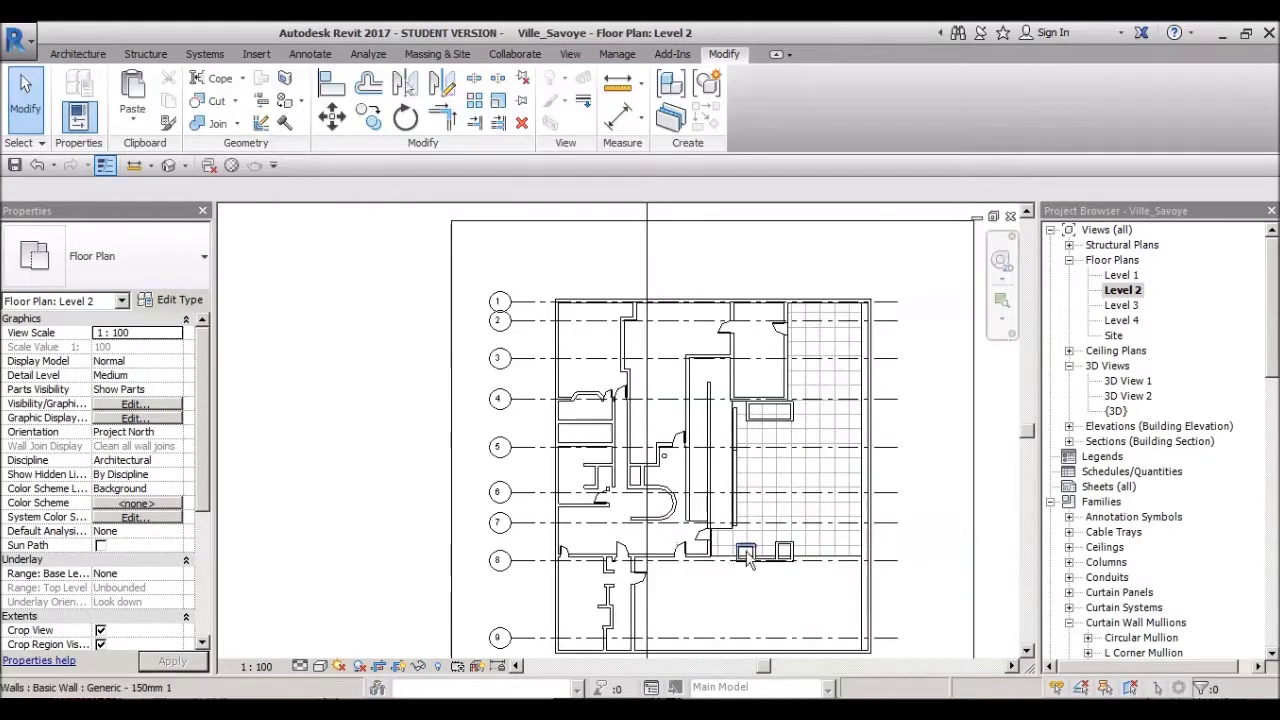
key("v")
key("g")
left_click(675, 115)
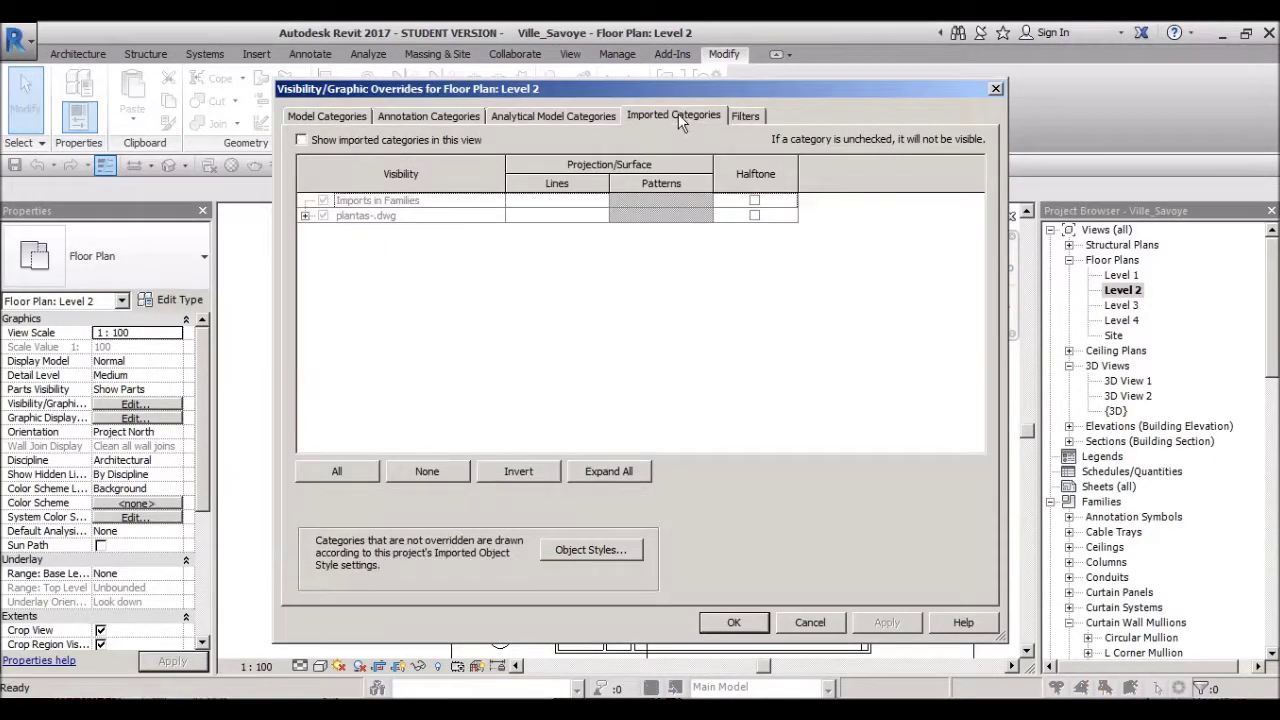
left_click(821, 626)
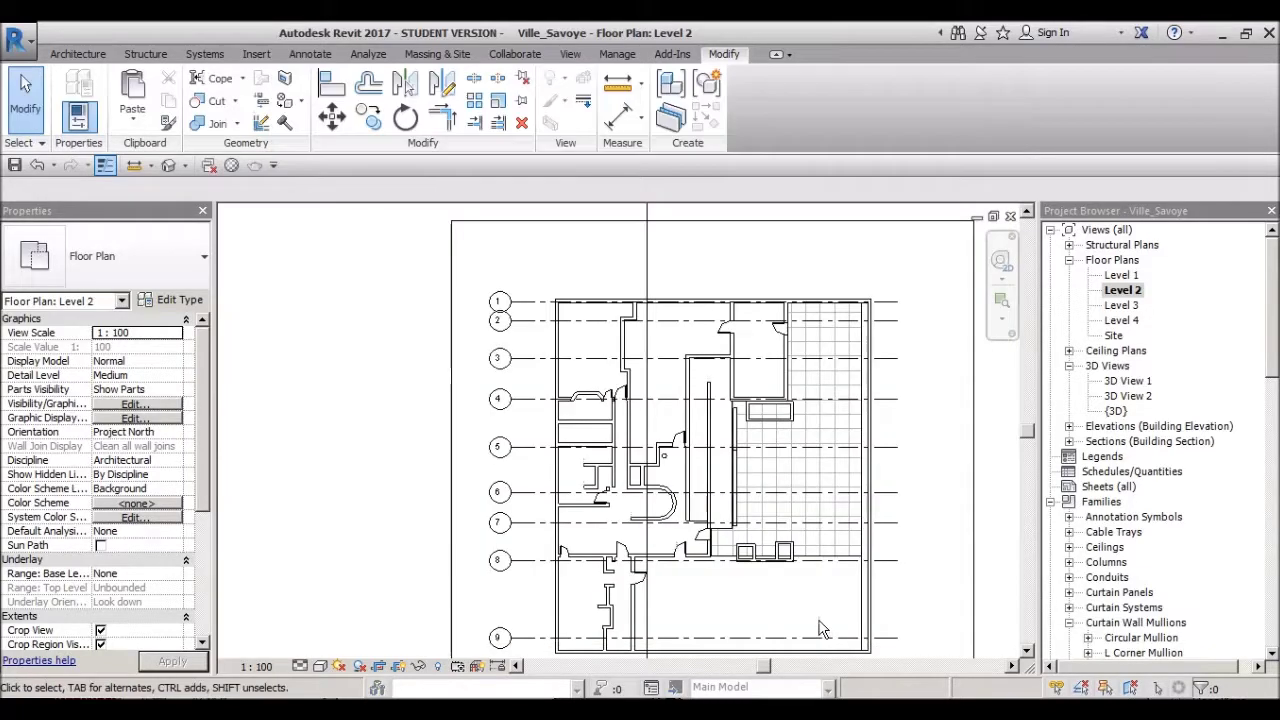
left_click(168, 166)
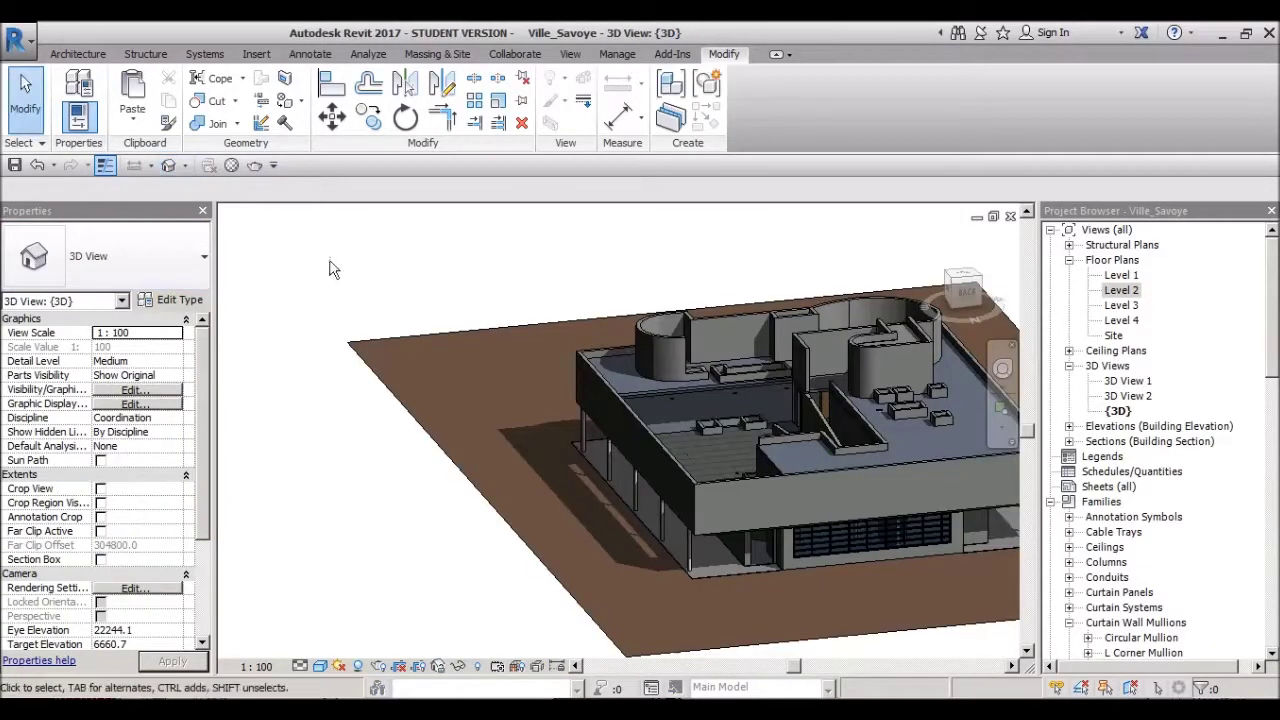
Step: Orbit and zoom the 3D model, inspecting an upper-floor wall and a small lower wall
mouse_move(777, 484)
middle_mouse_down("shift")
mouse_move(575, 335)
mouse_move(748, 424)
middle_mouse_up("shift")
left_click(575, 335)
scroll(748, 424, "up", 3)
scroll(790, 370, "up", 3)
scroll(812, 318, "up", 3)
middle_click_drag(812, 318, 443, 503)
scroll(683, 499, "up", 3)
scroll(567, 492, "down", 3)
left_click(805, 380)
scroll(726, 447, "down", 3)
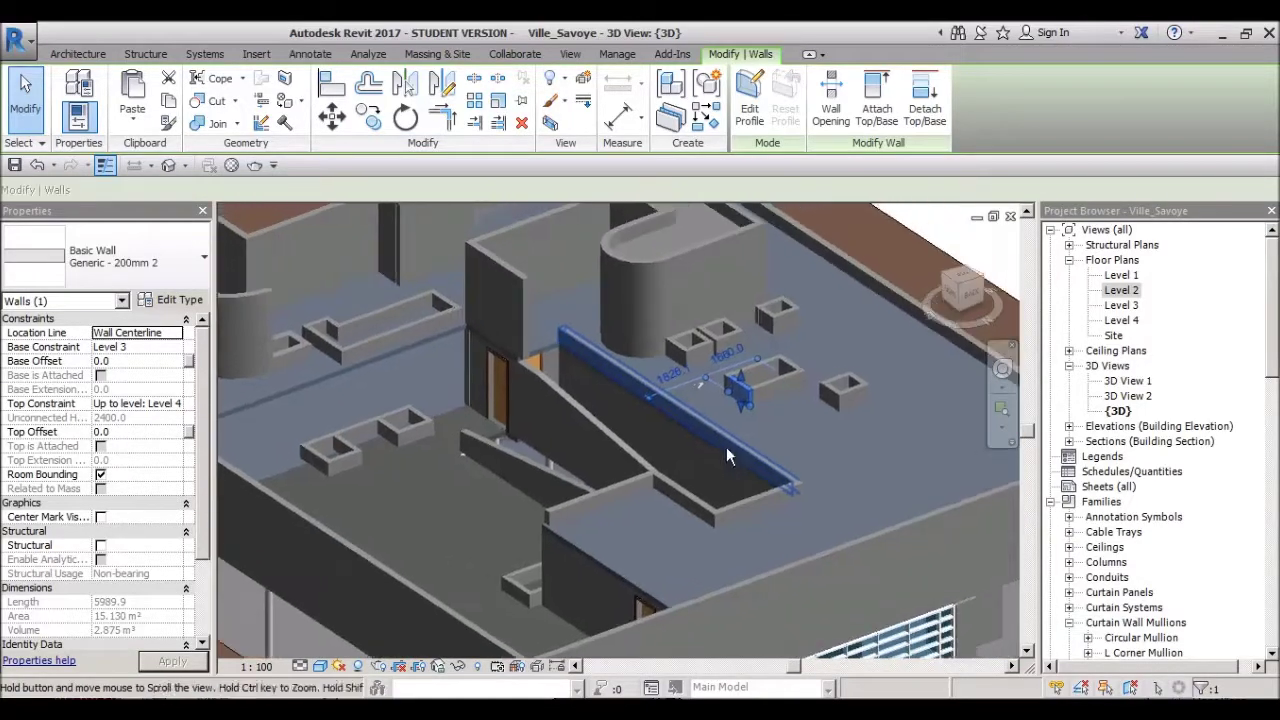
scroll(760, 390, "down", 2)
scroll(793, 329, "down", 2)
key("Escape")
Step: Orbit to a low side view of the curtain wall, then open the villa-savoye reference photo
mouse_move(793, 329)
middle_mouse_down("shift")
mouse_move(648, 497)
mouse_move(669, 553)
mouse_move(860, 540)
middle_mouse_up("shift")
left_click(669, 553)
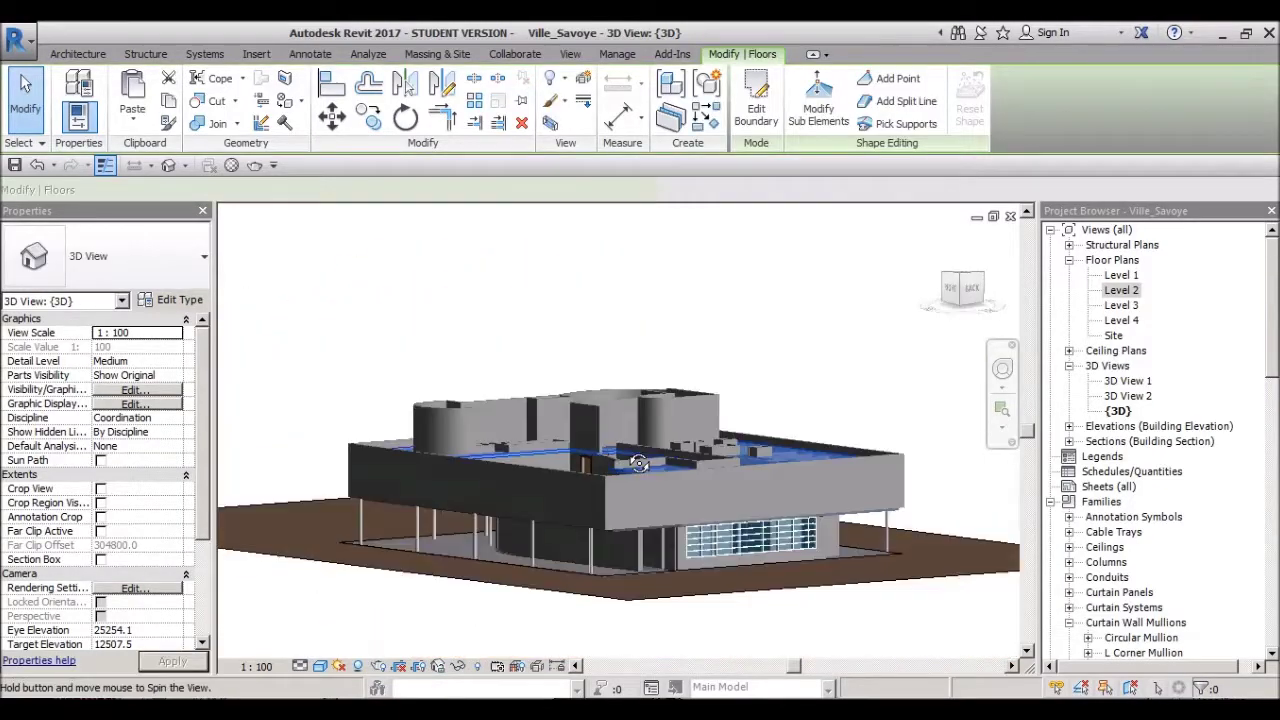
scroll(870, 500, "up", 3)
mouse_move(890, 480)
middle_mouse_down()
mouse_move(898, 555)
mouse_move(590, 426)
mouse_move(613, 477)
mouse_move(786, 478)
mouse_move(779, 411)
mouse_move(615, 478)
mouse_move(459, 519)
mouse_move(570, 482)
mouse_move(654, 369)
mouse_move(718, 440)
mouse_move(646, 551)
mouse_move(614, 462)
mouse_move(590, 455)
middle_mouse_up()
scroll(642, 455, "up", 3)
scroll(691, 431, "up", 3)
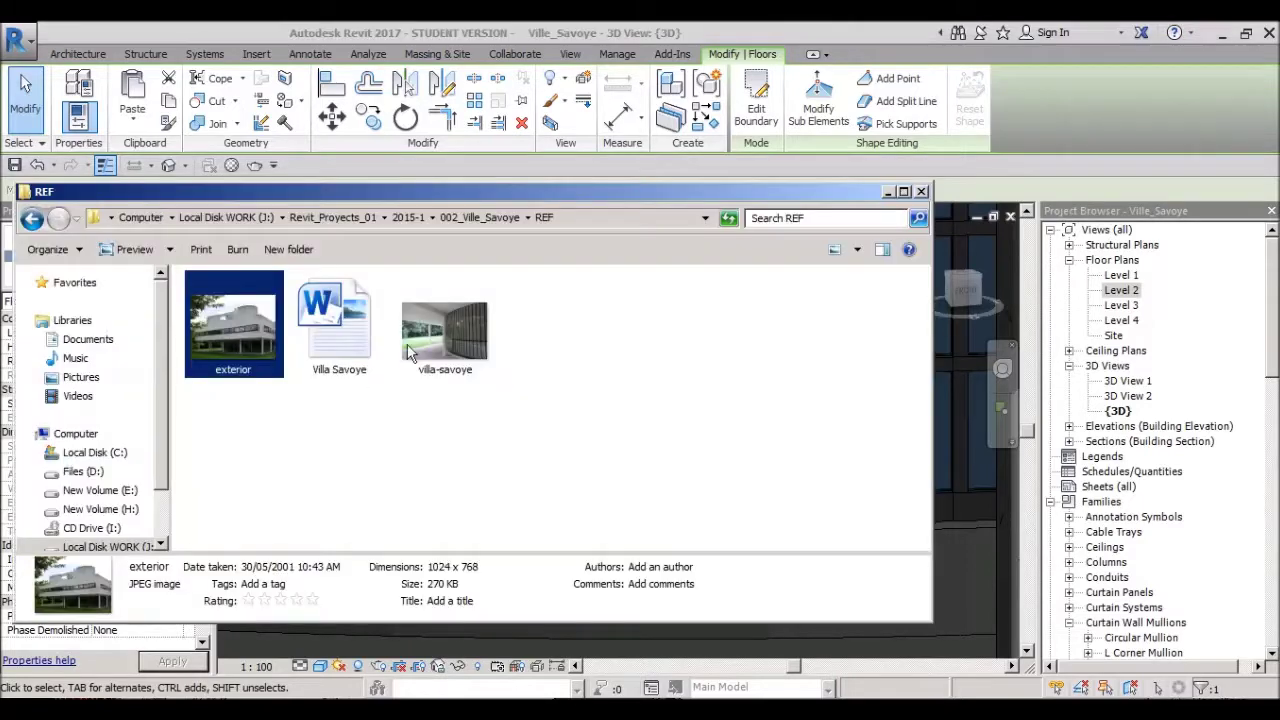
double_click(457, 346)
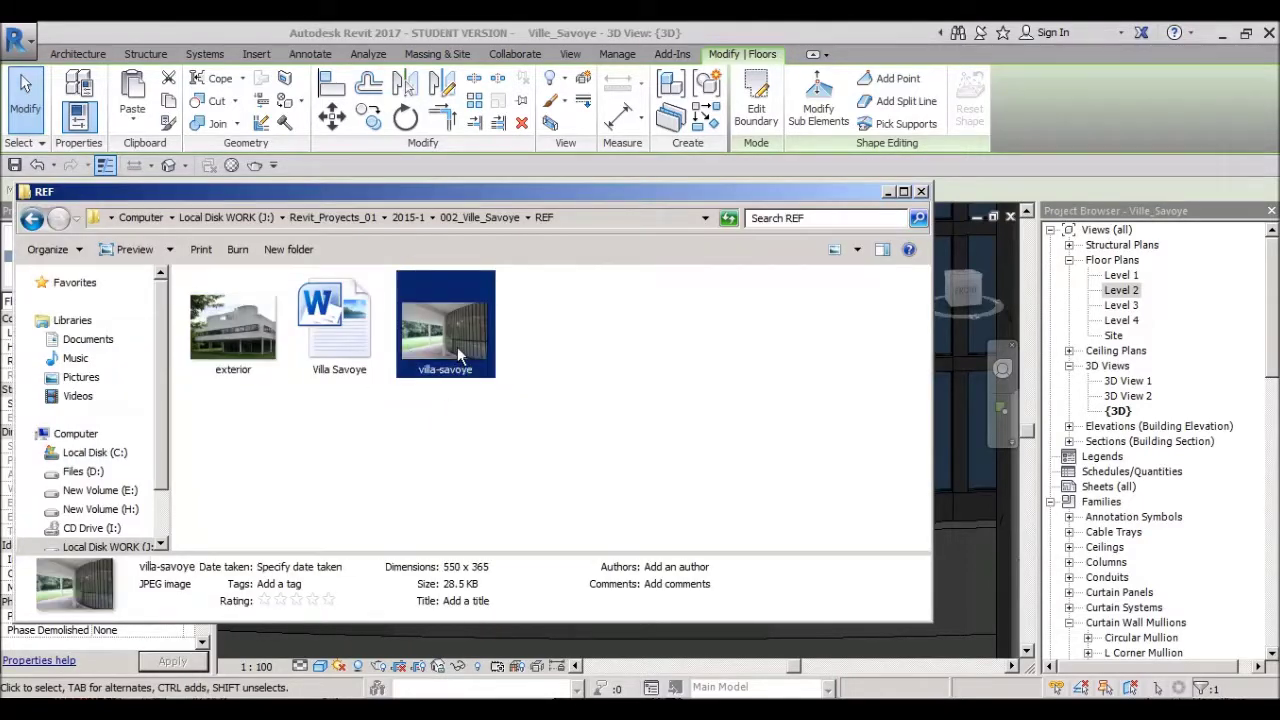
Step: Maximize the villa-savoye curved glass wall photo, then close Photo Viewer
left_click(668, 96)
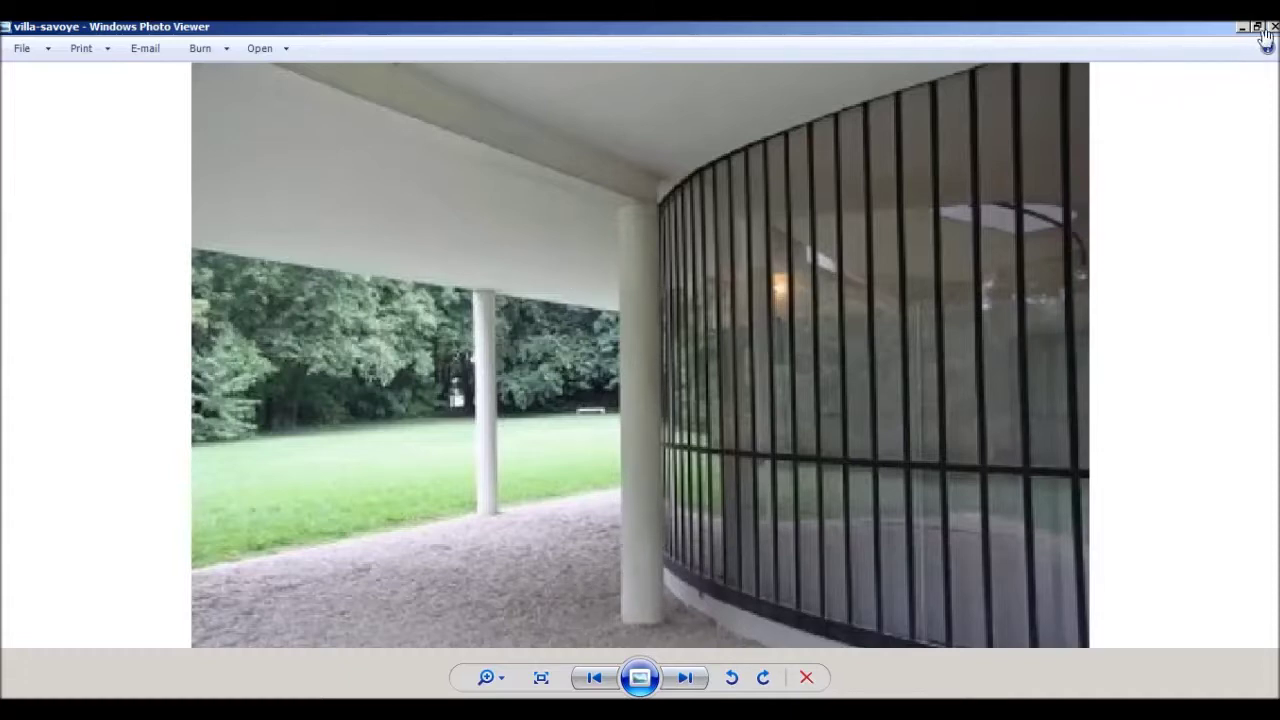
left_click(1118, 30)
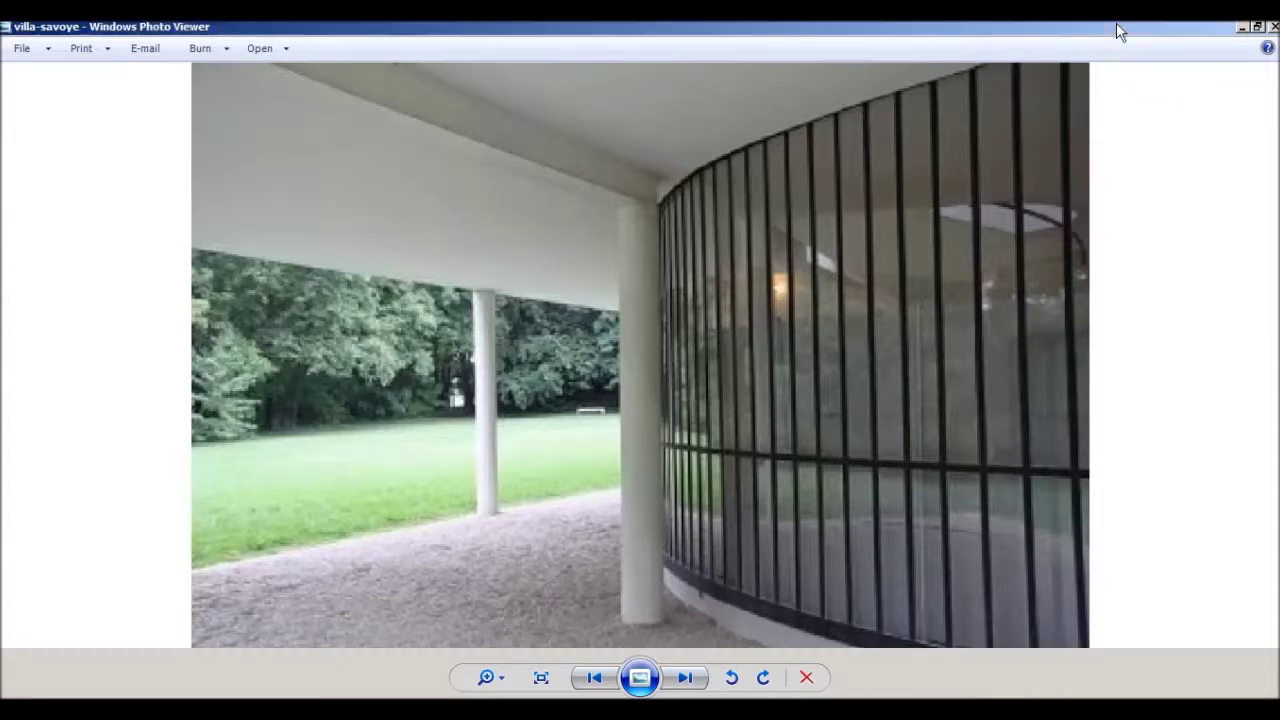
Step: Zoom the Revit 3D view out from the curved glazing and columns, then bring the REF folder forward
left_click(1240, 28)
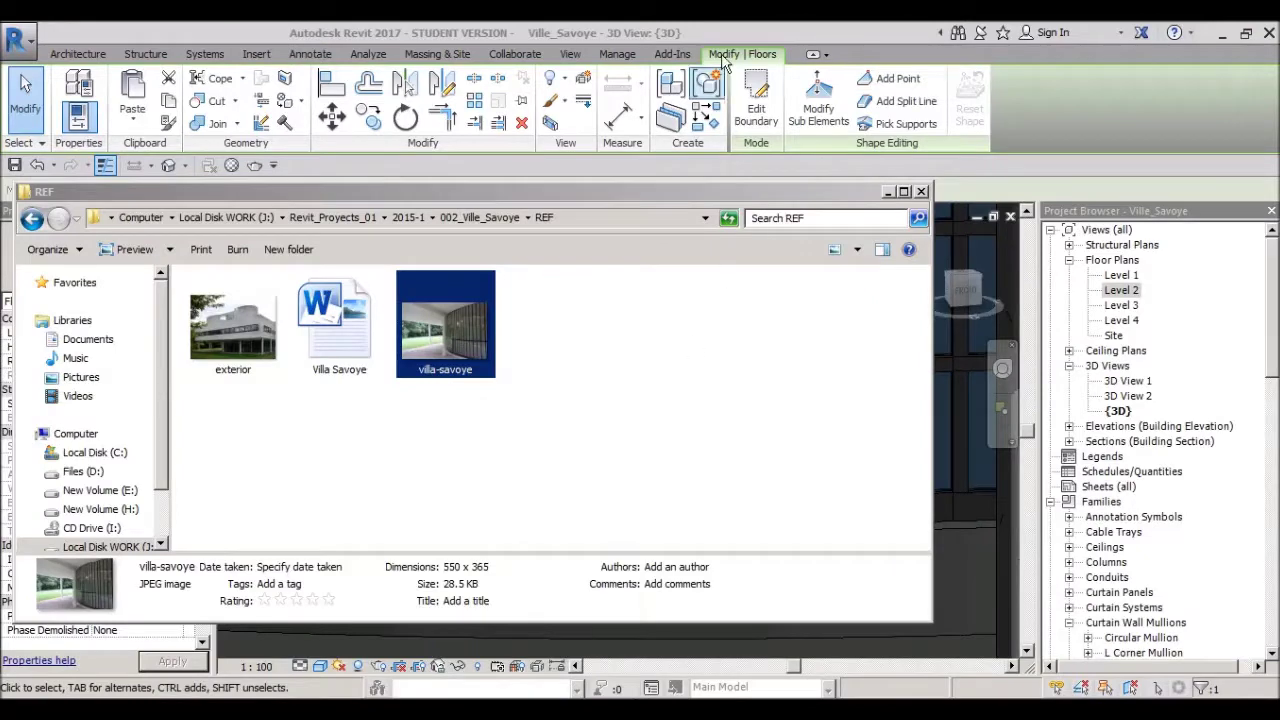
left_click(731, 140)
scroll(625, 417, "down", 2)
scroll(630, 418, "down", 2)
scroll(629, 463, "down", 1)
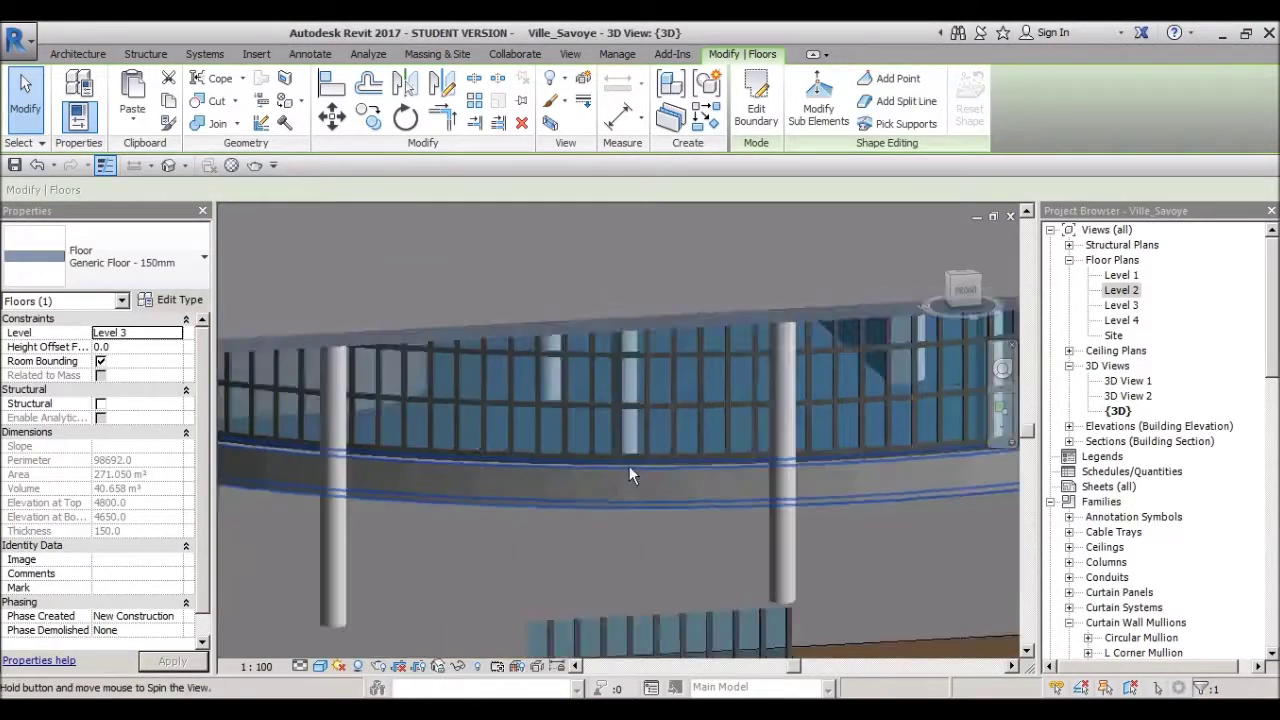
scroll(629, 463, "down", 2)
scroll(660, 429, "down", 2)
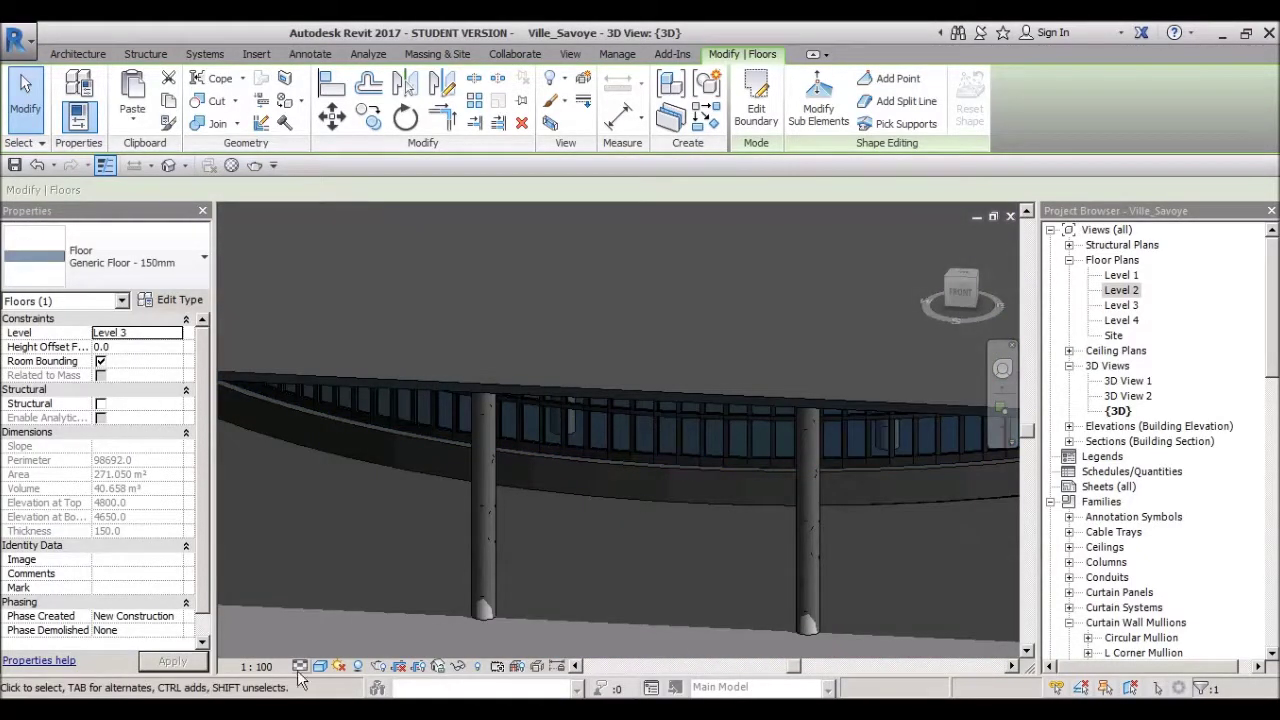
key("alt+Tab")
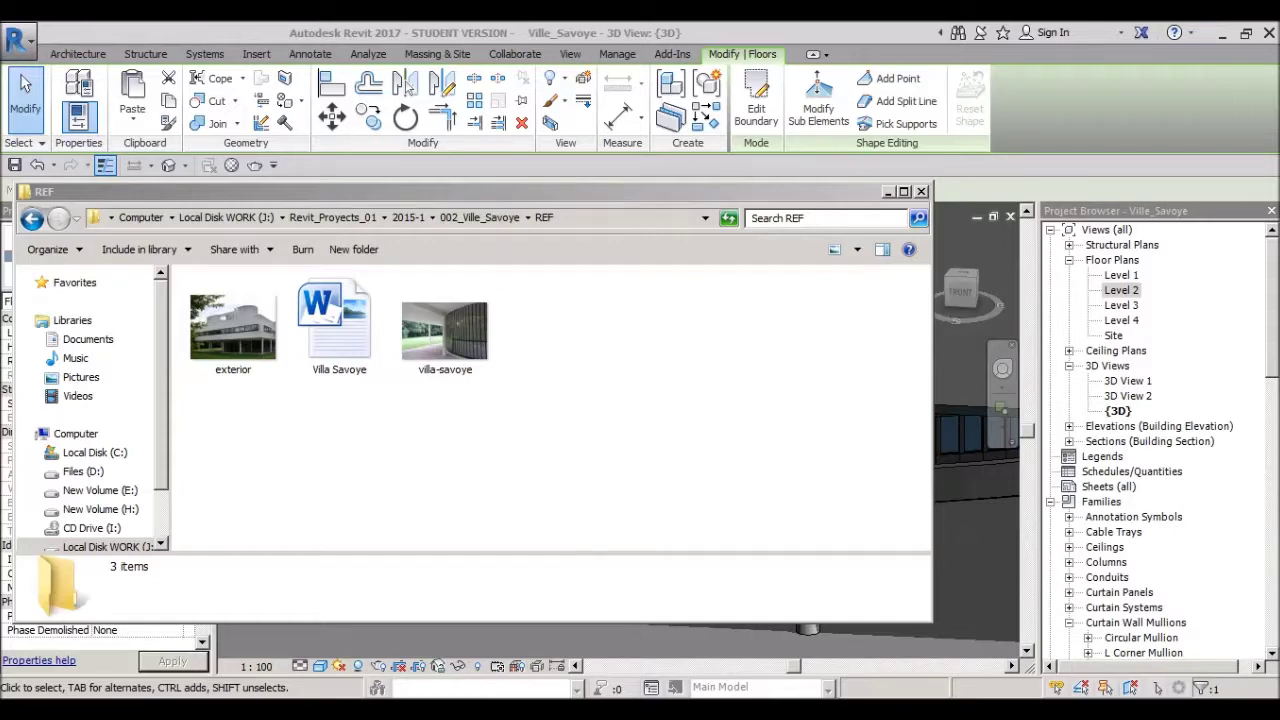
Step: Copy the savoye4 photo into the REF folder, view it, then return to Revit
left_click_drag(616, 504, 591, 375)
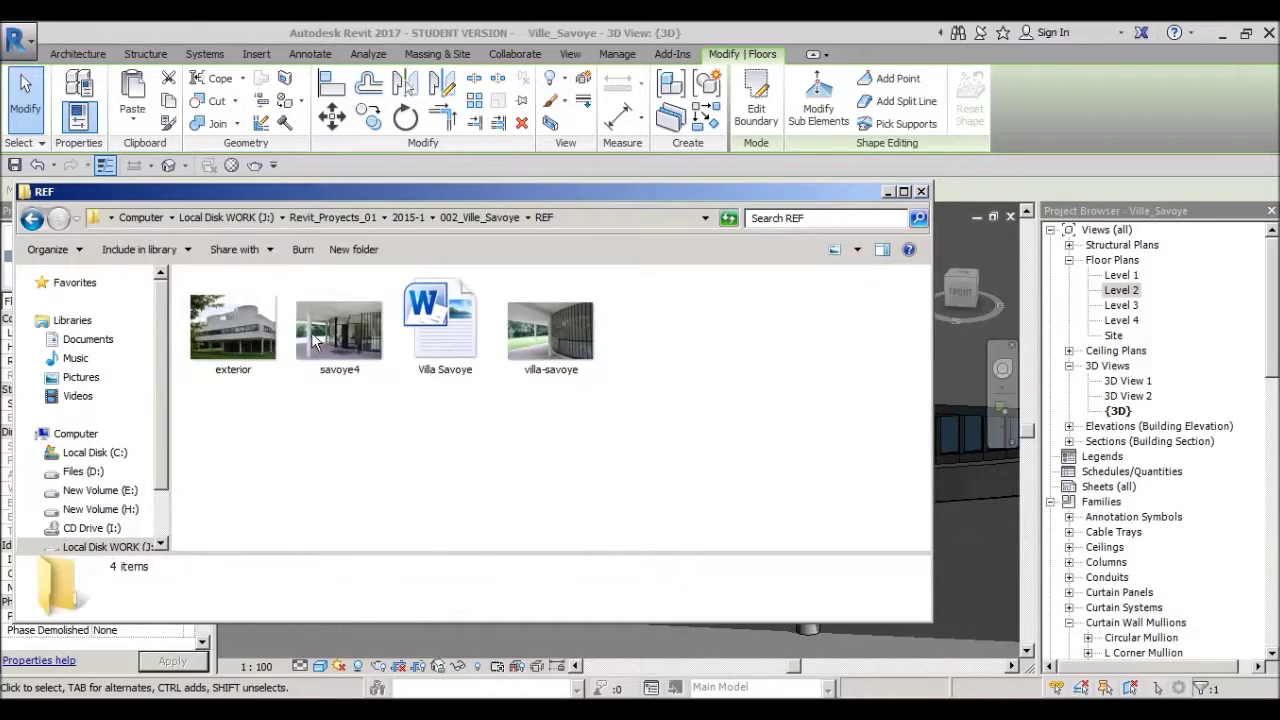
double_click(311, 332)
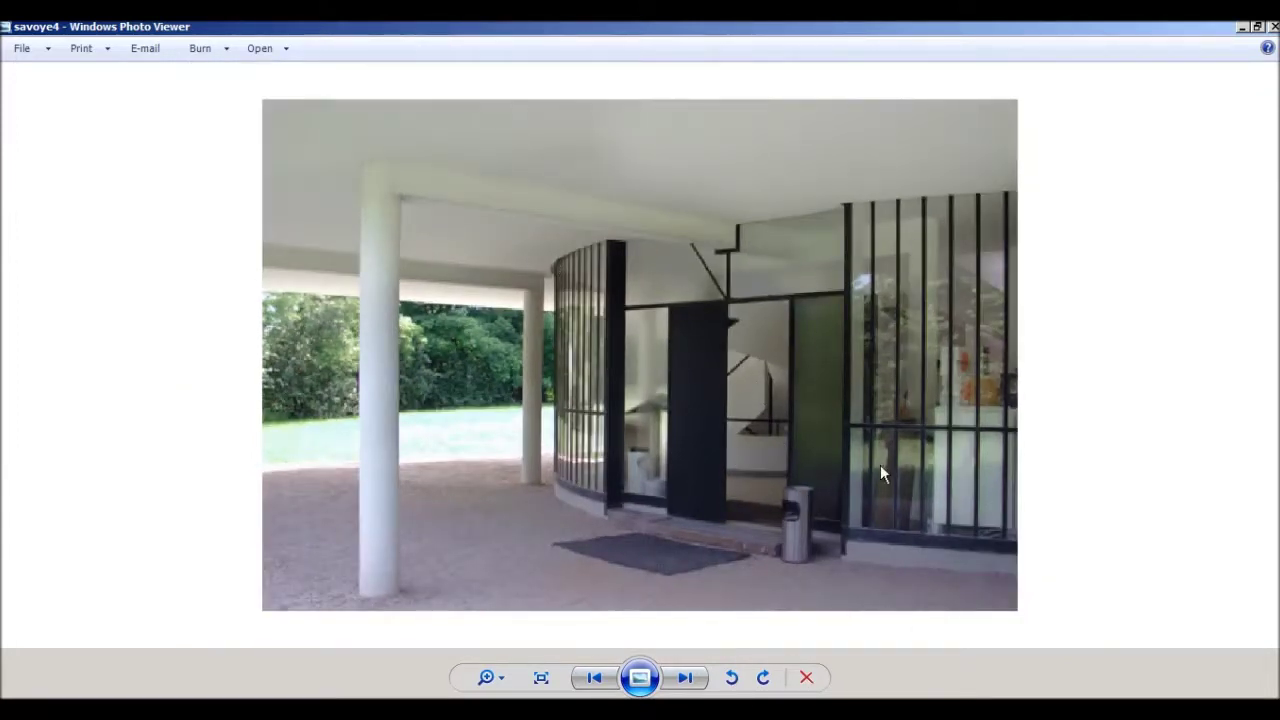
left_click(1271, 30)
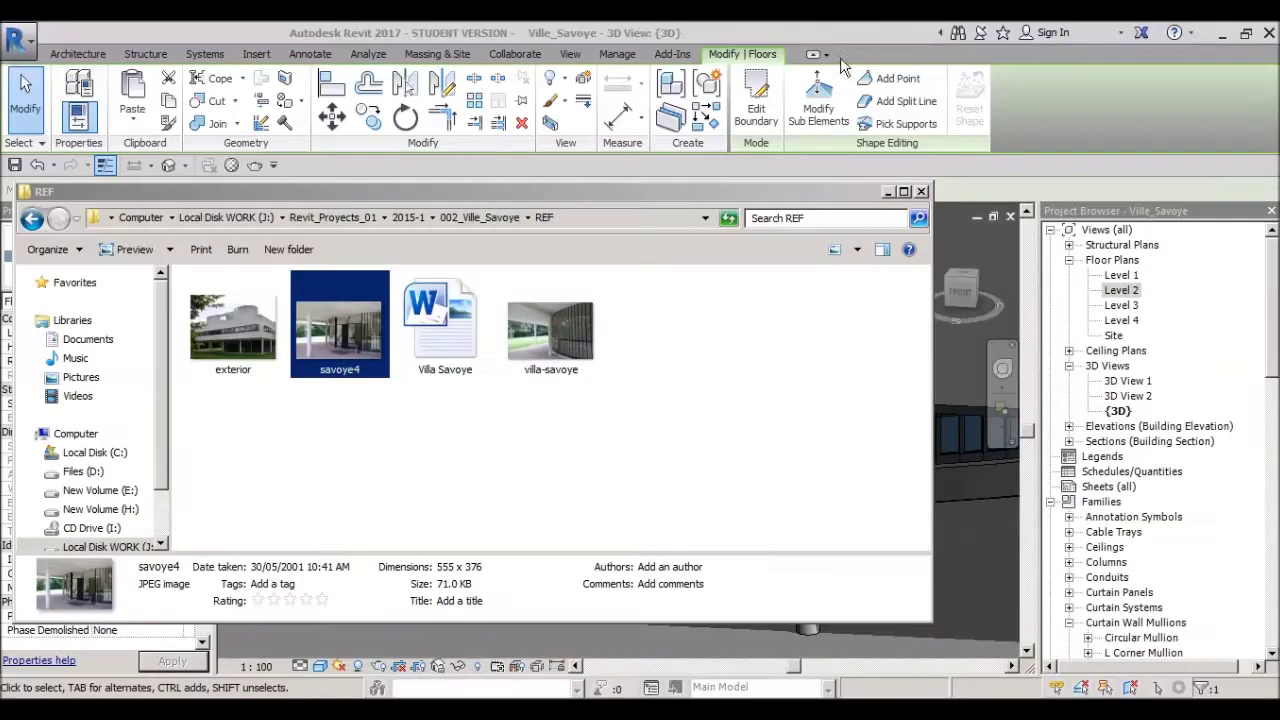
key("alt+Tab")
Step: Orbit to a low angle facing the curtain wall and inspect the wall beneath it
scroll(700, 400, "up", 3)
mouse_move(629, 483)
middle_mouse_down()
mouse_move(543, 445)
mouse_move(703, 514)
middle_mouse_up()
scroll(698, 552, "down", 2)
scroll(698, 552, "down", 1)
key("Escape")
mouse_move(700, 374)
middle_mouse_down("shift")
mouse_move(560, 470)
mouse_move(619, 521)
mouse_move(834, 524)
middle_mouse_up("shift")
scroll(540, 484, "up", 4)
scroll(700, 530, "up", 2)
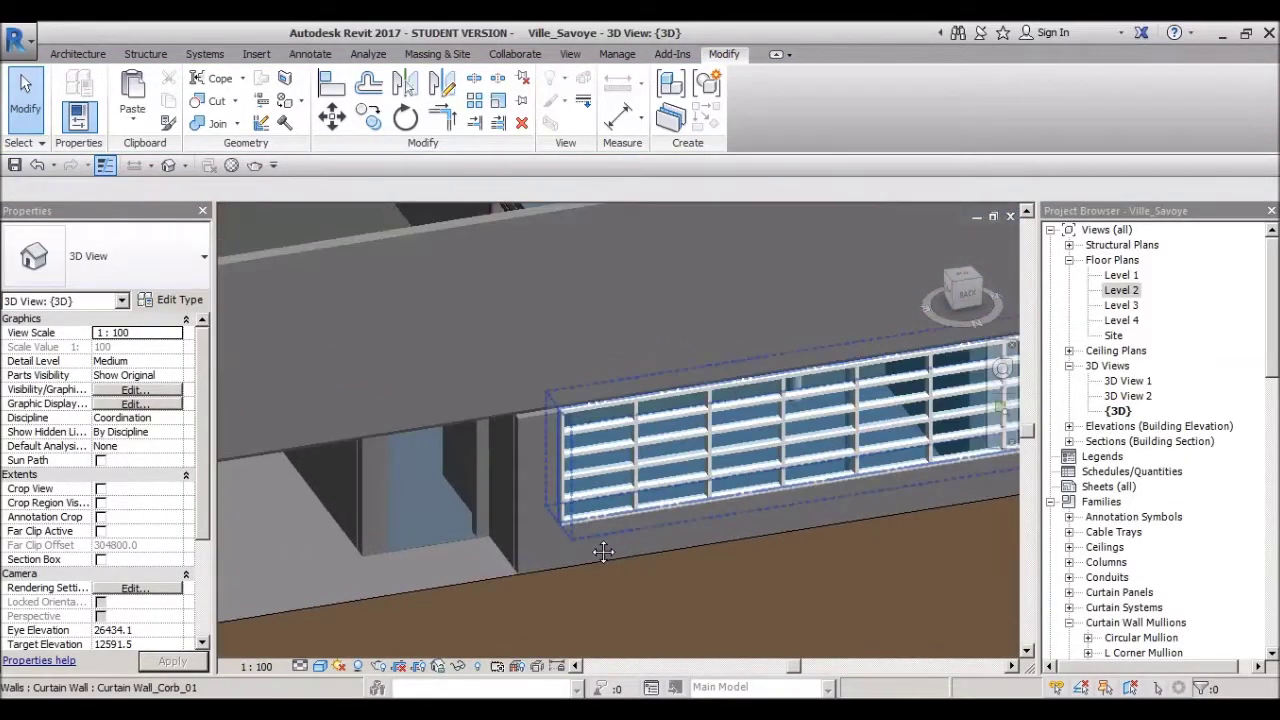
left_click(590, 557)
scroll(590, 557, "down", 2)
mouse_move(680, 580)
middle_mouse_down("shift")
mouse_move(401, 541)
mouse_move(632, 527)
mouse_move(601, 502)
middle_mouse_up("shift")
scroll(601, 502, "up", 2)
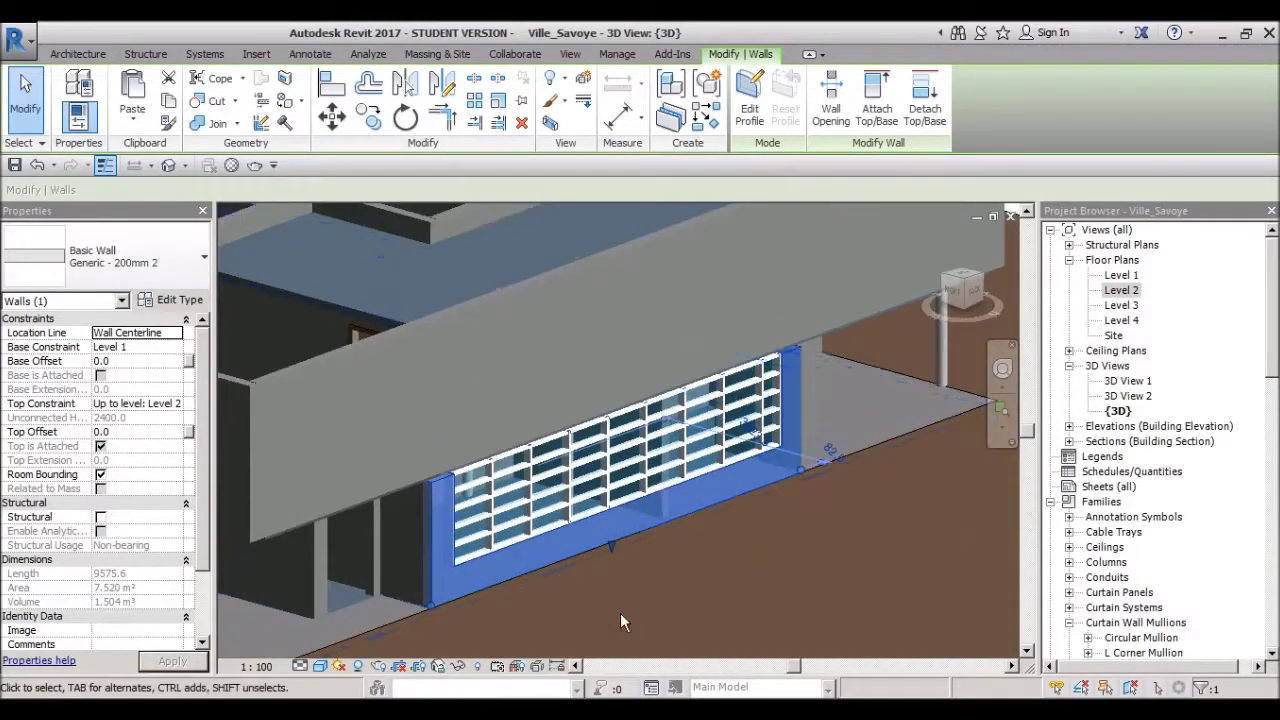
key("Escape")
Step: Select the Curtain Wall_Corb_01 curtain wall and orbit around the roof terrace
scroll(601, 502, "down", 3)
left_click(620, 510)
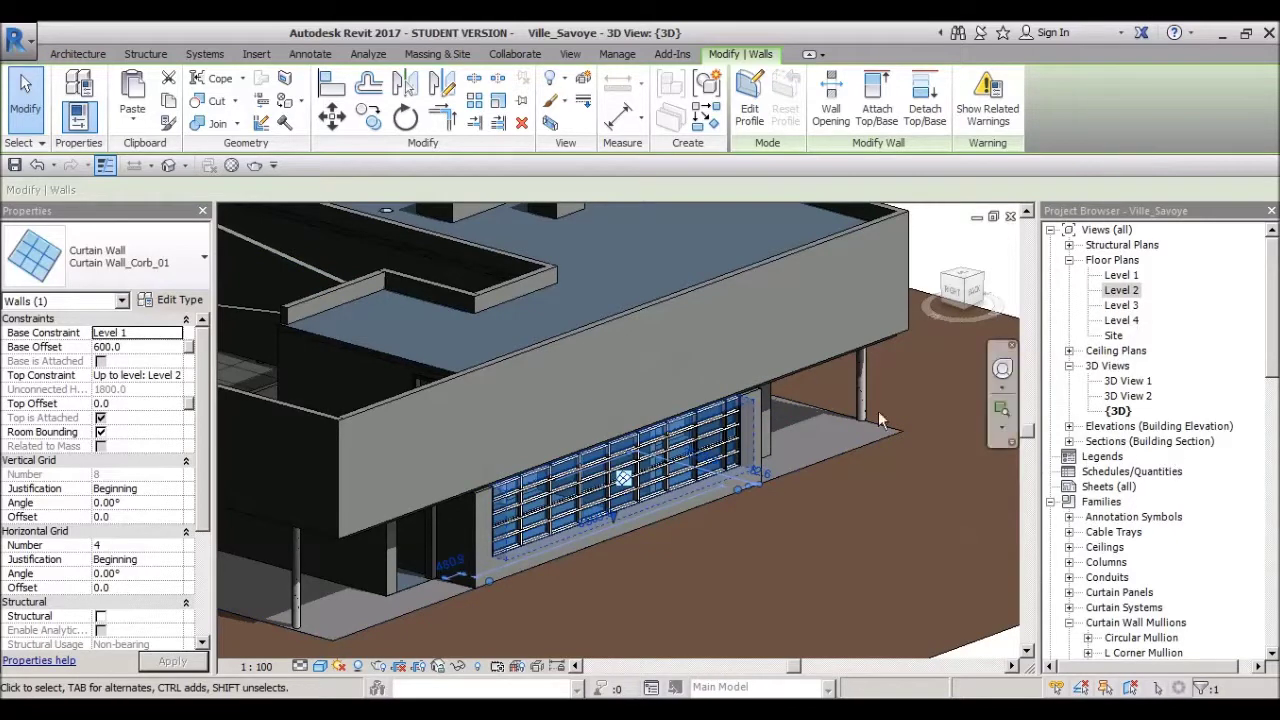
scroll(791, 474, "down", 1)
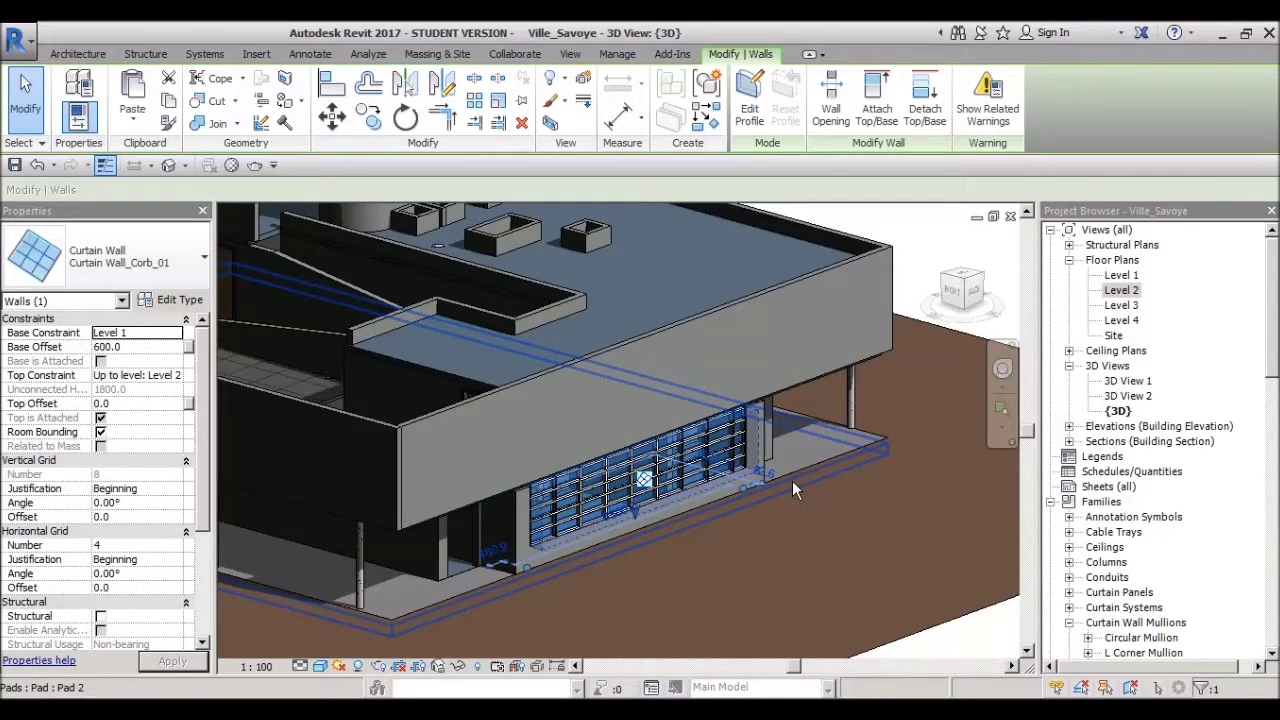
mouse_move(792, 480)
middle_mouse_down("shift")
mouse_move(699, 492)
mouse_move(572, 450)
mouse_move(697, 467)
mouse_move(569, 470)
mouse_move(774, 528)
mouse_move(664, 374)
mouse_move(885, 323)
mouse_move(707, 428)
mouse_move(624, 541)
mouse_move(540, 520)
mouse_move(480, 483)
mouse_move(664, 416)
mouse_move(398, 531)
mouse_move(523, 506)
mouse_move(491, 351)
mouse_move(406, 363)
mouse_move(609, 457)
mouse_move(674, 509)
mouse_move(596, 458)
mouse_move(653, 532)
mouse_move(638, 488)
mouse_move(829, 529)
mouse_move(717, 437)
mouse_move(403, 457)
middle_mouse_up("shift")
scroll(633, 538, "down", 3)
scroll(480, 483, "up", 3)
scroll(640, 520, "down", 3)
scroll(638, 488, "down", 3)
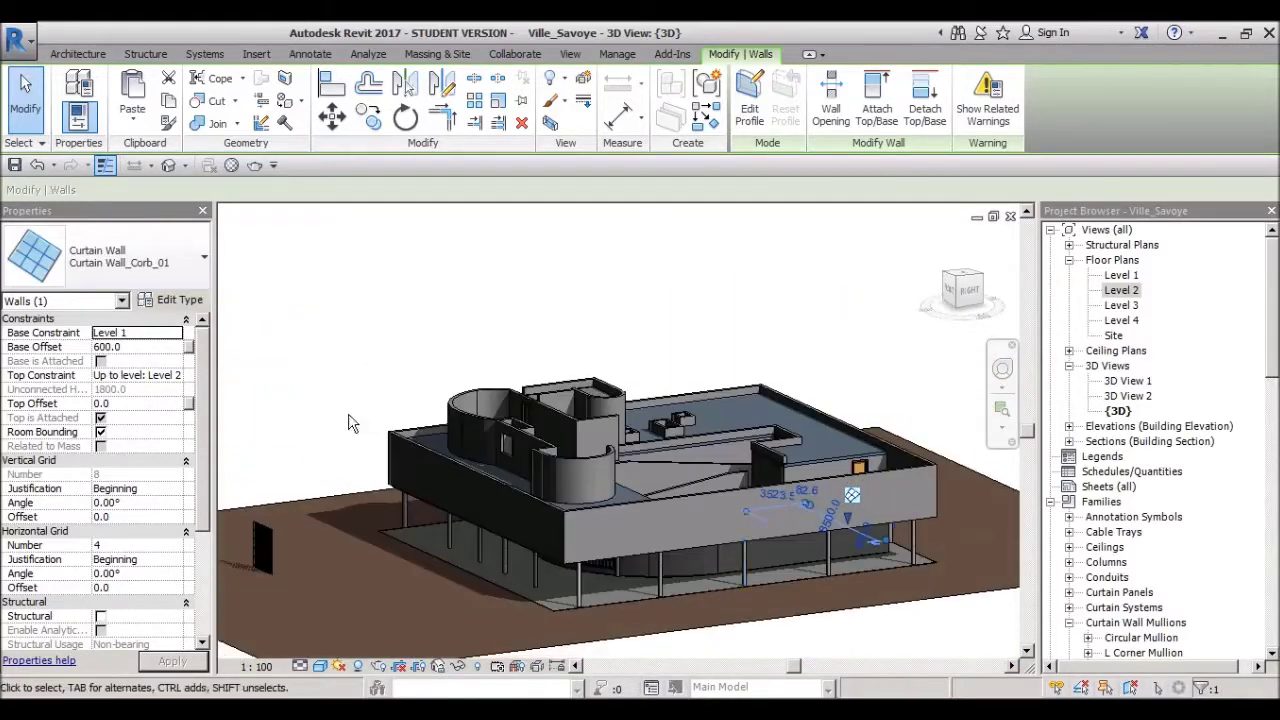
key("Escape")
Step: Orbit the model from above down to a lower, more frontal view
scroll(663, 549, "down", 3)
mouse_move(663, 549)
middle_mouse_down("shift")
mouse_move(722, 553)
mouse_move(724, 484)
middle_mouse_up("shift")
scroll(722, 553, "up", 3)
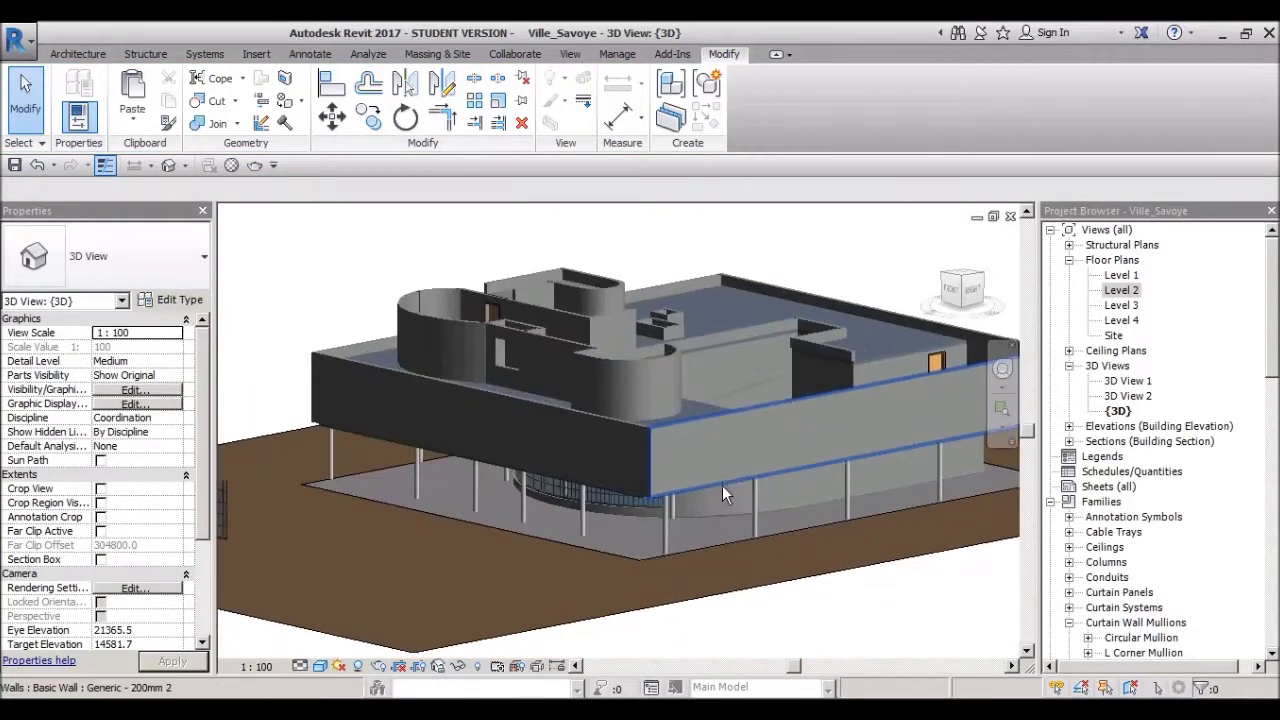
middle_click_drag(446, 488, 407, 457, "shift")
scroll(407, 457, "down", 3)
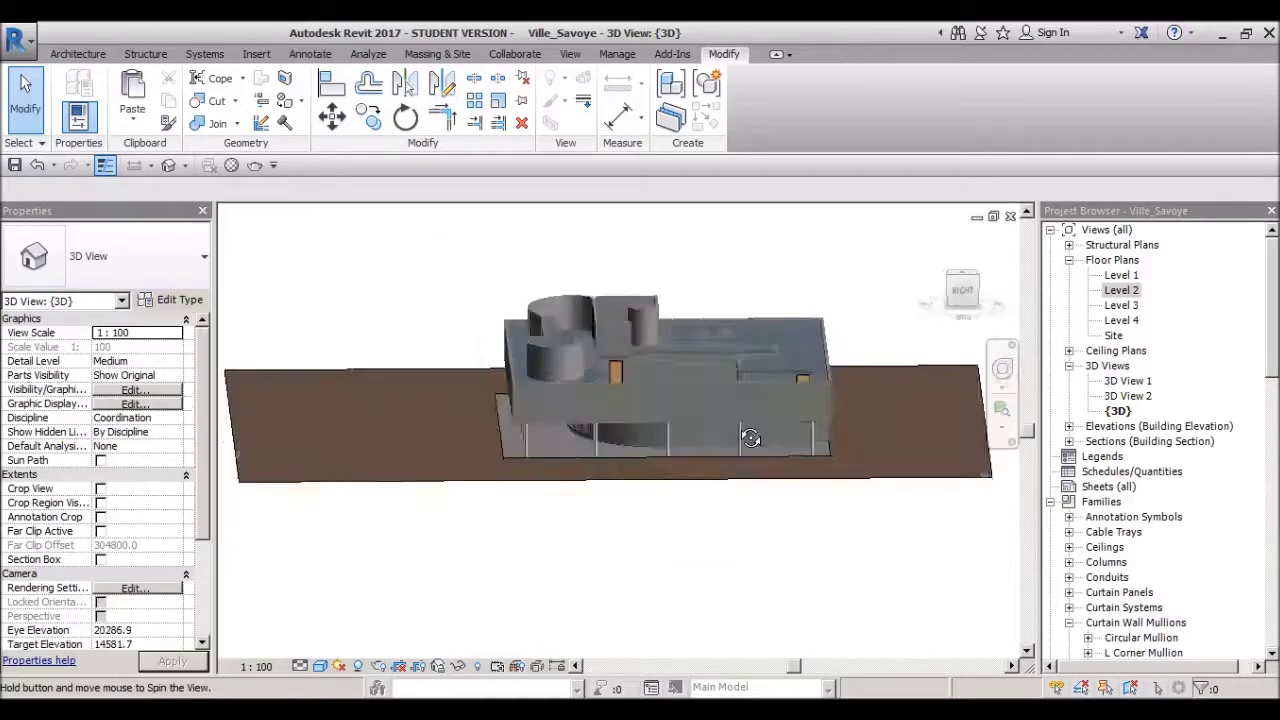
scroll(804, 465, "up", 2)
mouse_move(804, 465)
middle_mouse_down("shift")
mouse_move(855, 352)
mouse_move(868, 364)
mouse_move(789, 398)
mouse_move(970, 307)
mouse_move(684, 422)
mouse_move(631, 517)
mouse_move(575, 538)
mouse_move(717, 606)
mouse_move(667, 644)
mouse_move(475, 450)
middle_mouse_up("shift")
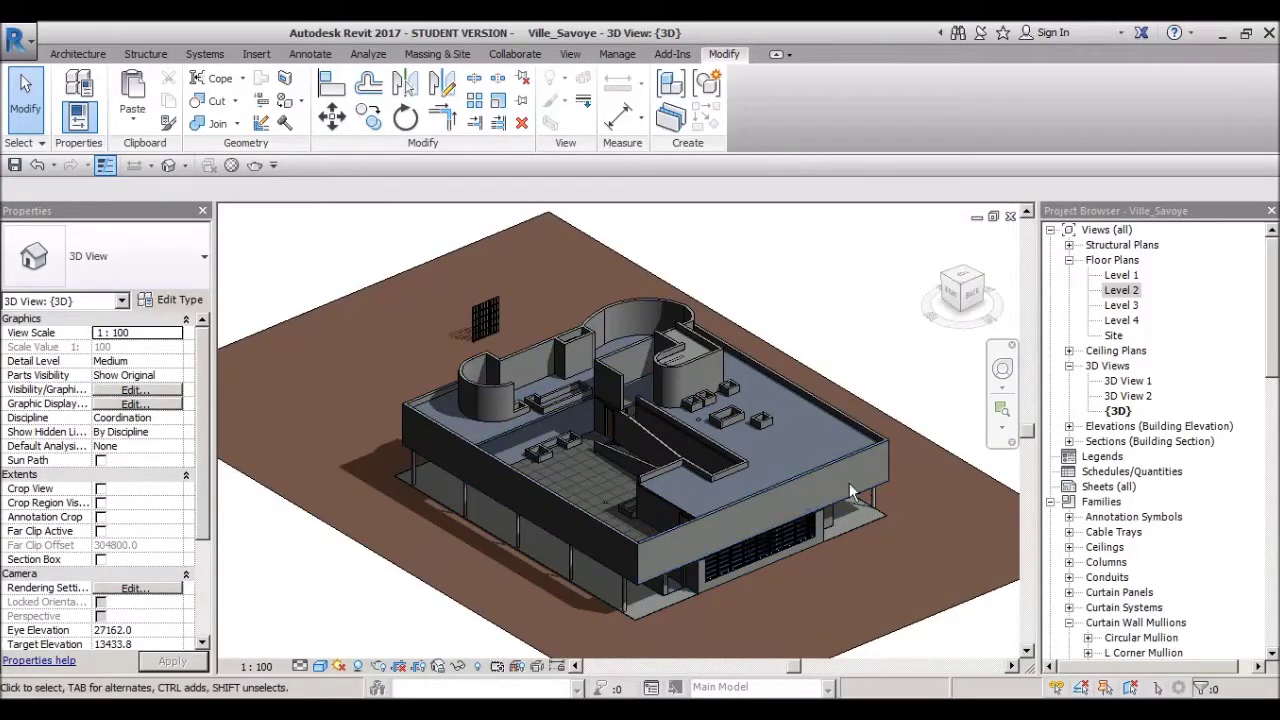
mouse_move(788, 538)
middle_mouse_down("shift")
mouse_move(701, 560)
mouse_move(829, 443)
mouse_move(803, 498)
mouse_move(560, 540)
middle_mouse_up("shift")
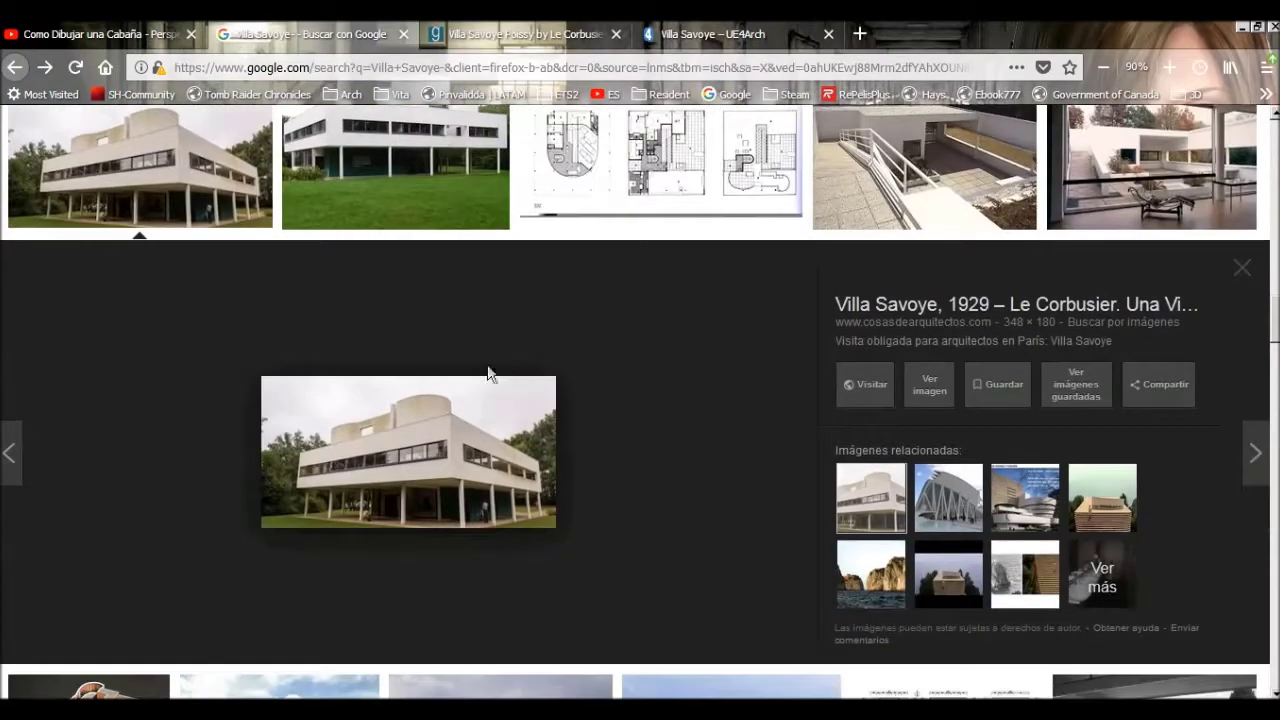
Step: Preview Villa Savoye photos in Google Images, ending on the cylinder-roof exterior shot
scroll(306, 563, "up", 3)
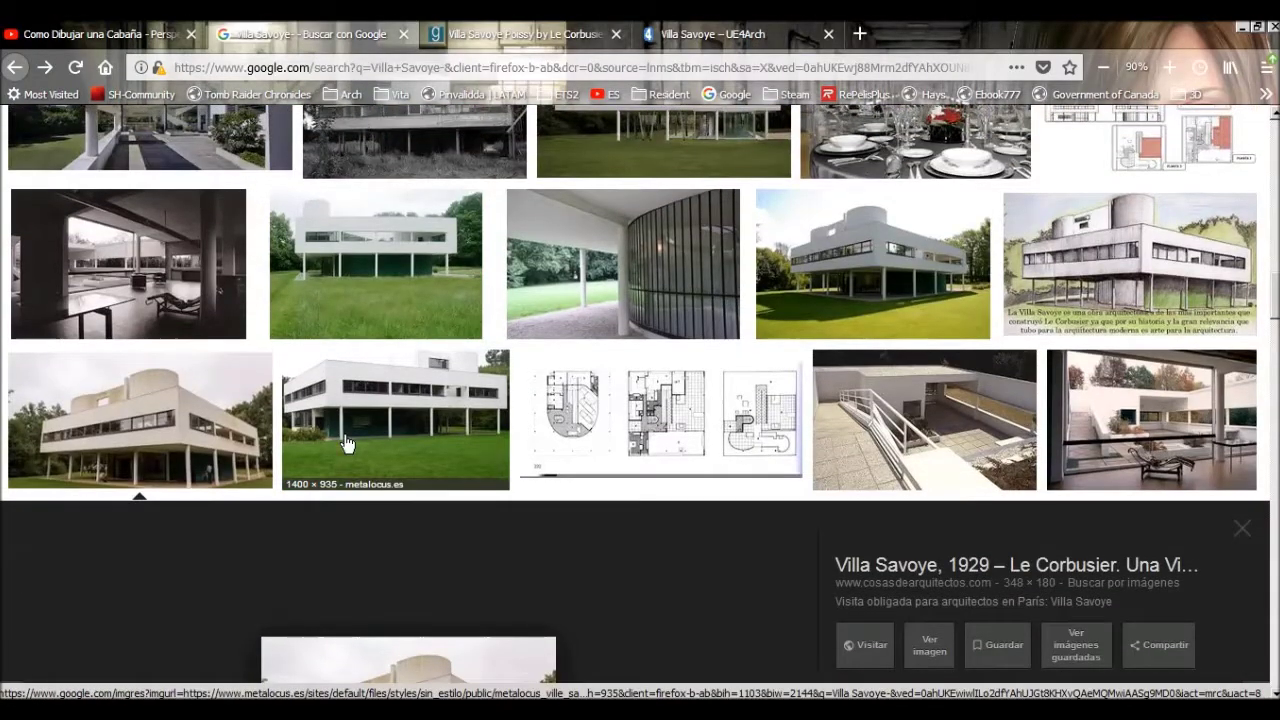
left_click(343, 443)
scroll(404, 509, "up", 3)
scroll(423, 600, "up", 3)
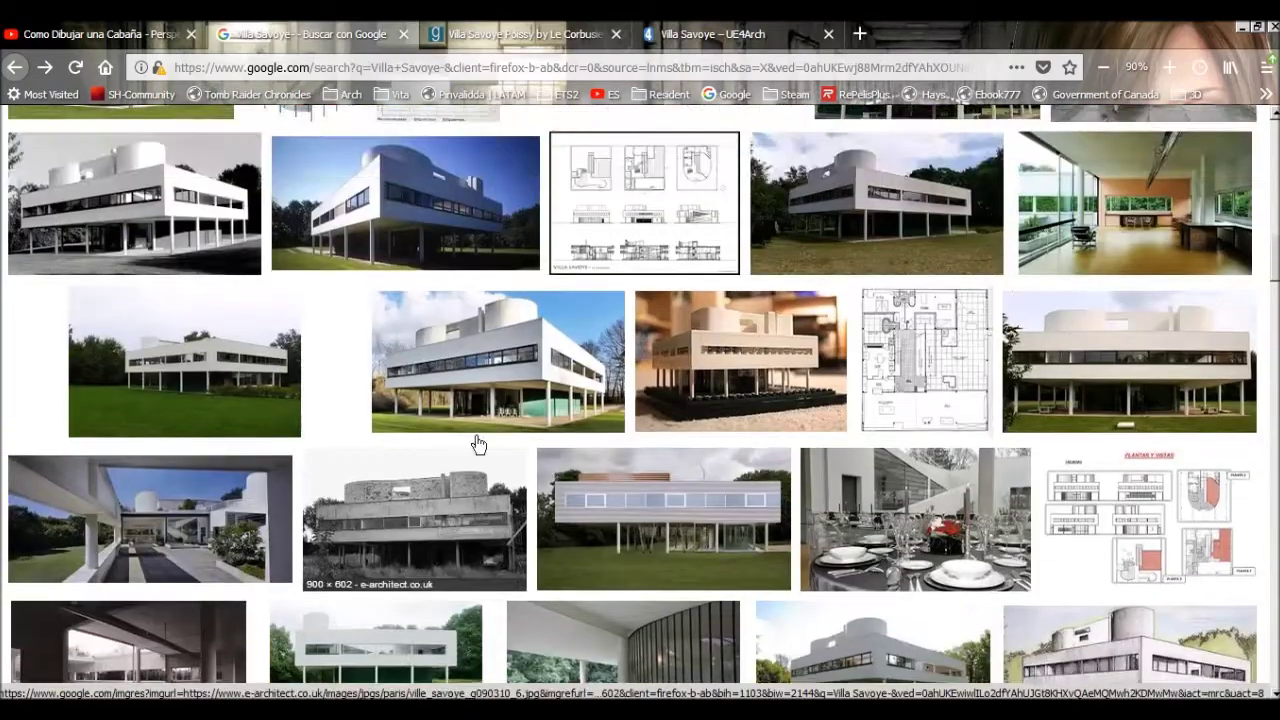
left_click(462, 360)
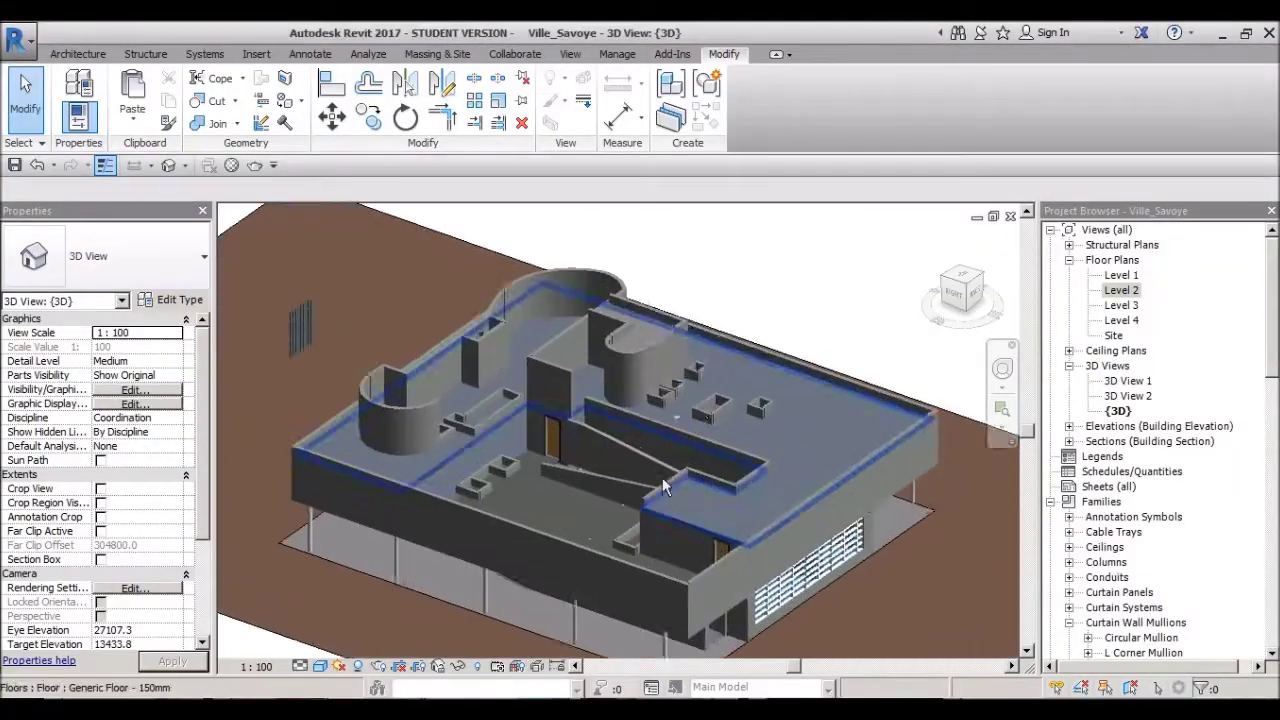
middle_click_drag(662, 482, 774, 427, "shift")
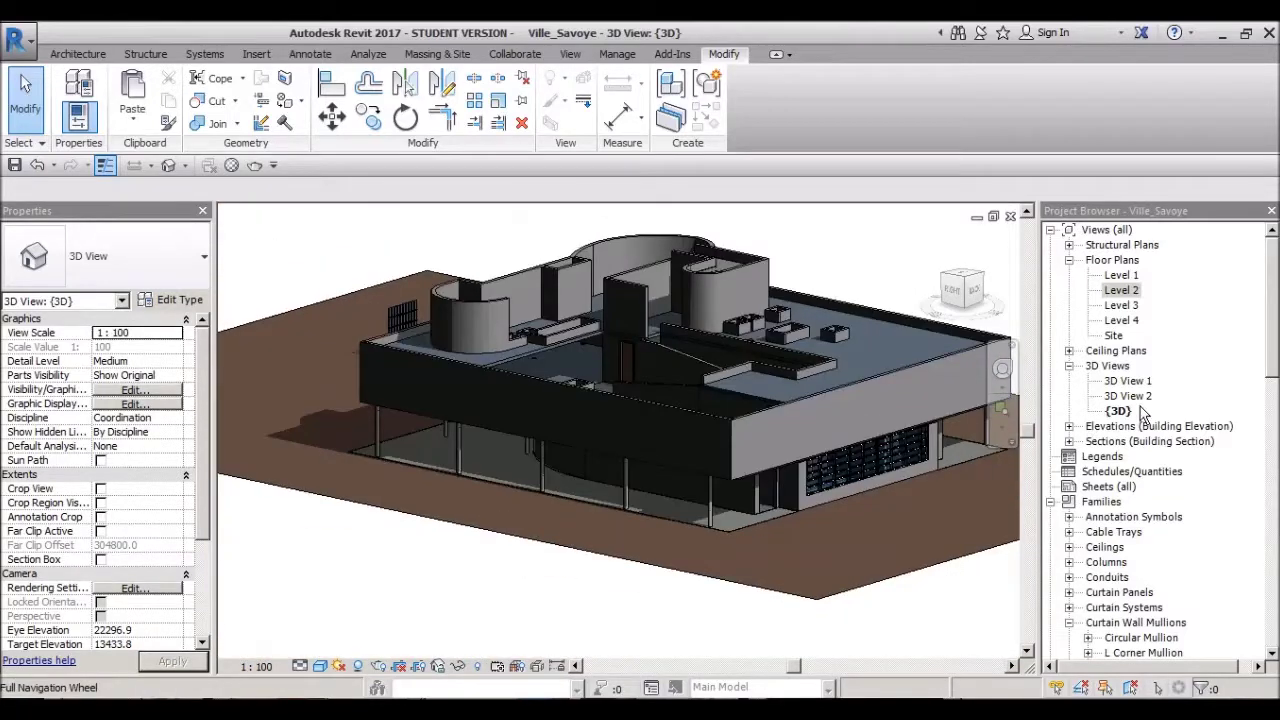
Step: Open 3D View 2, close it and {3D} to reach 3D View 1, then open Rendering settings
double_click(1130, 396)
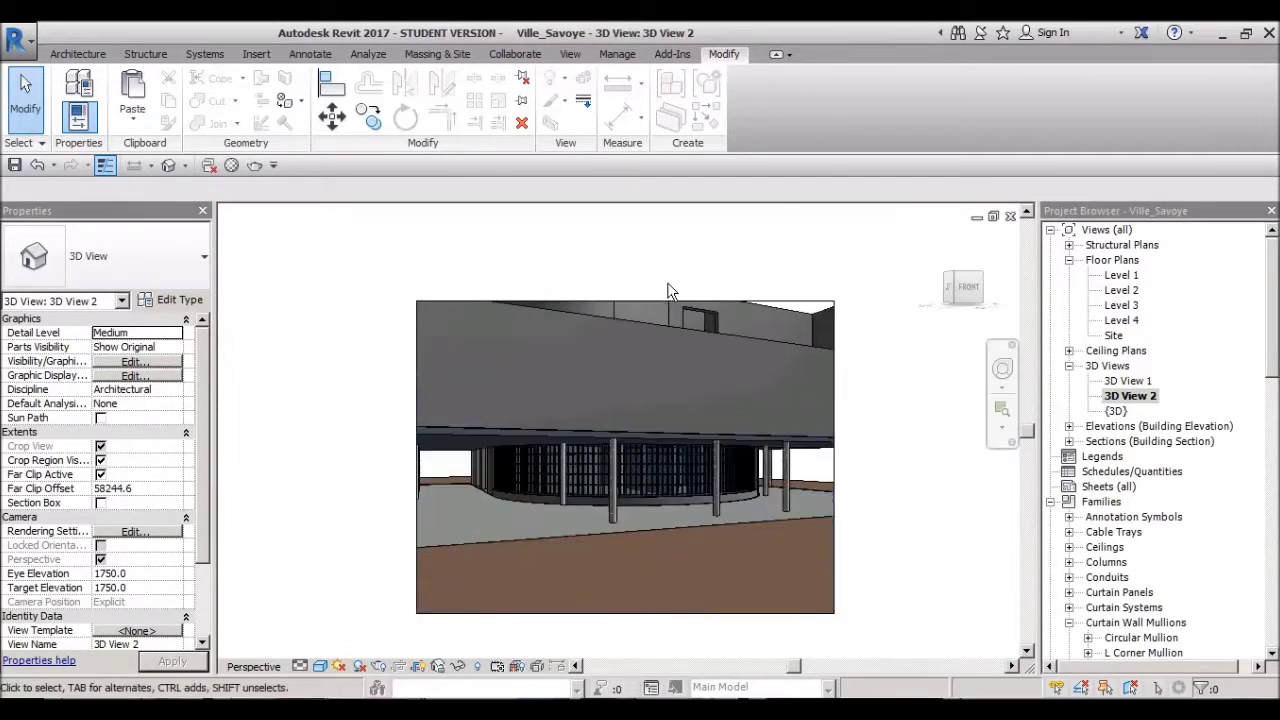
scroll(676, 474, "up", 1)
scroll(676, 474, "down", 2)
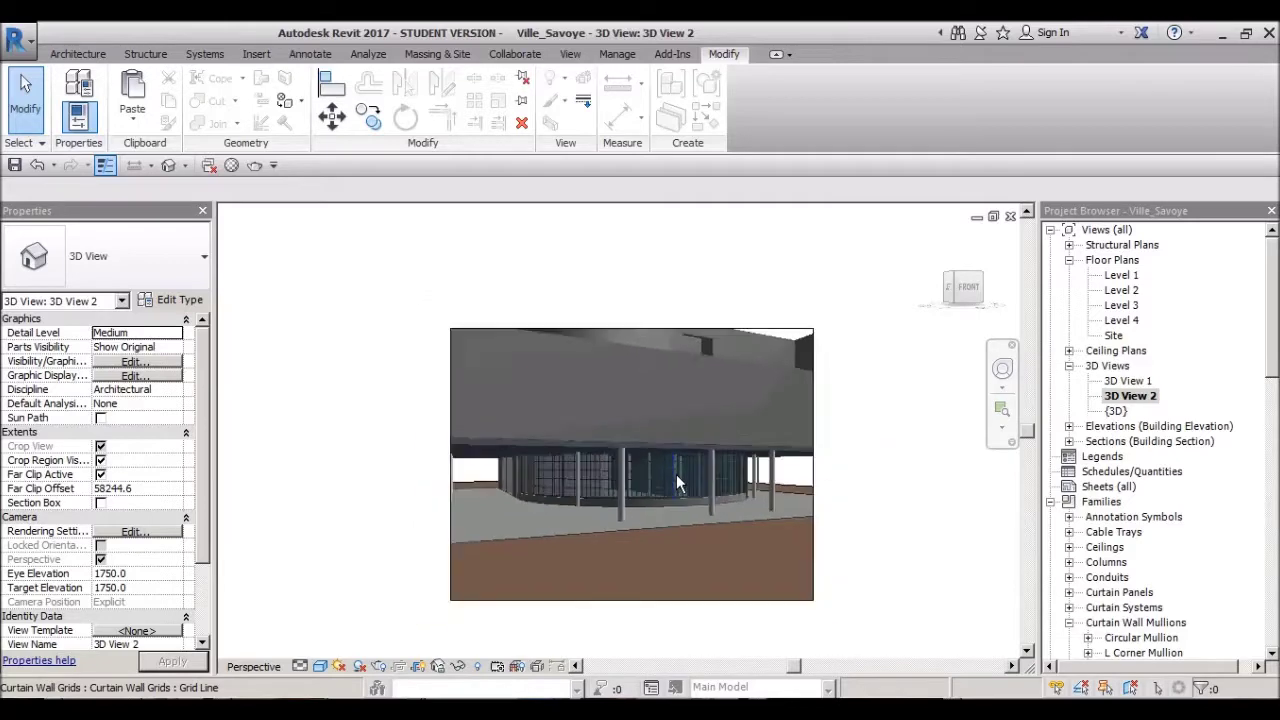
left_click(1012, 218)
left_click(1010, 216)
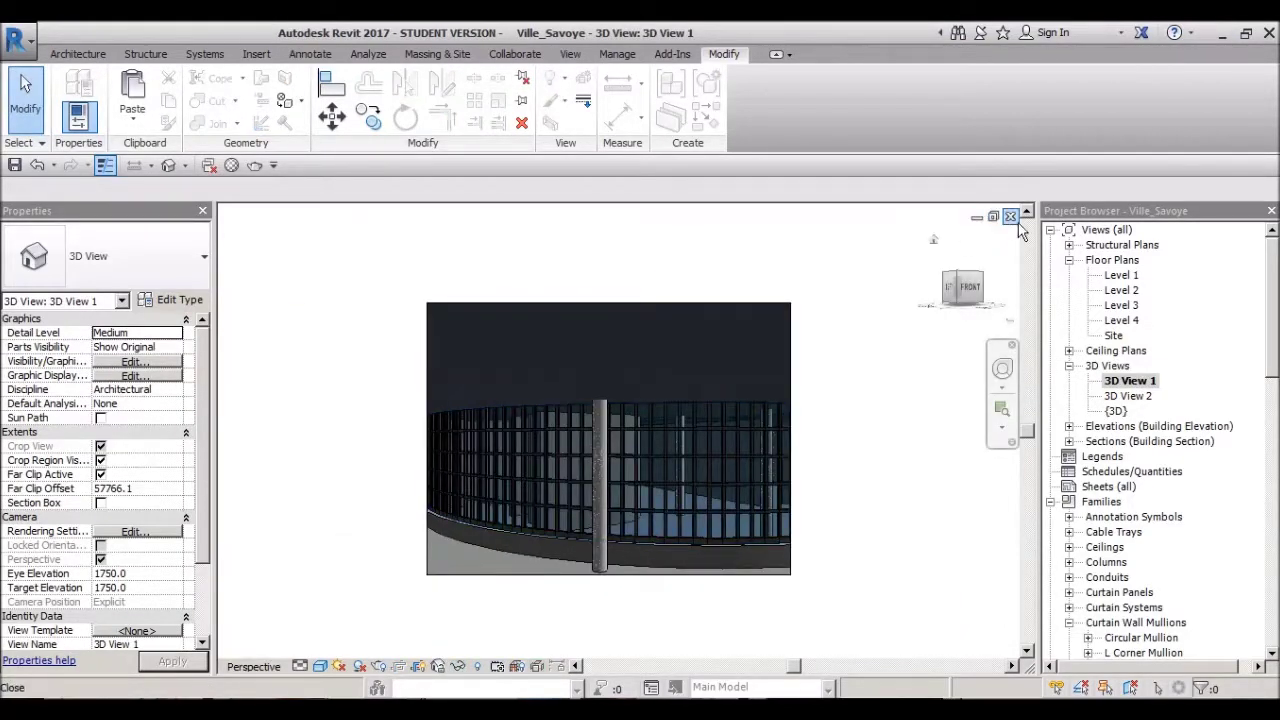
scroll(606, 463, "up", 1)
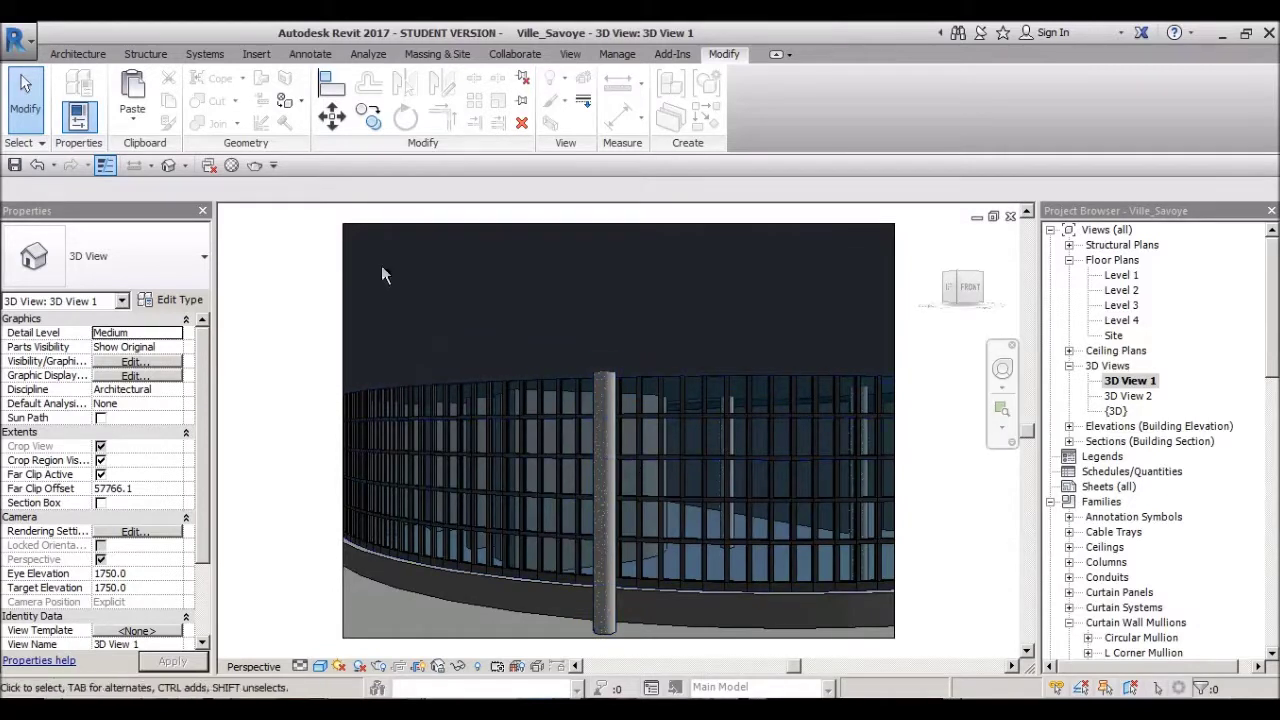
left_click(233, 166)
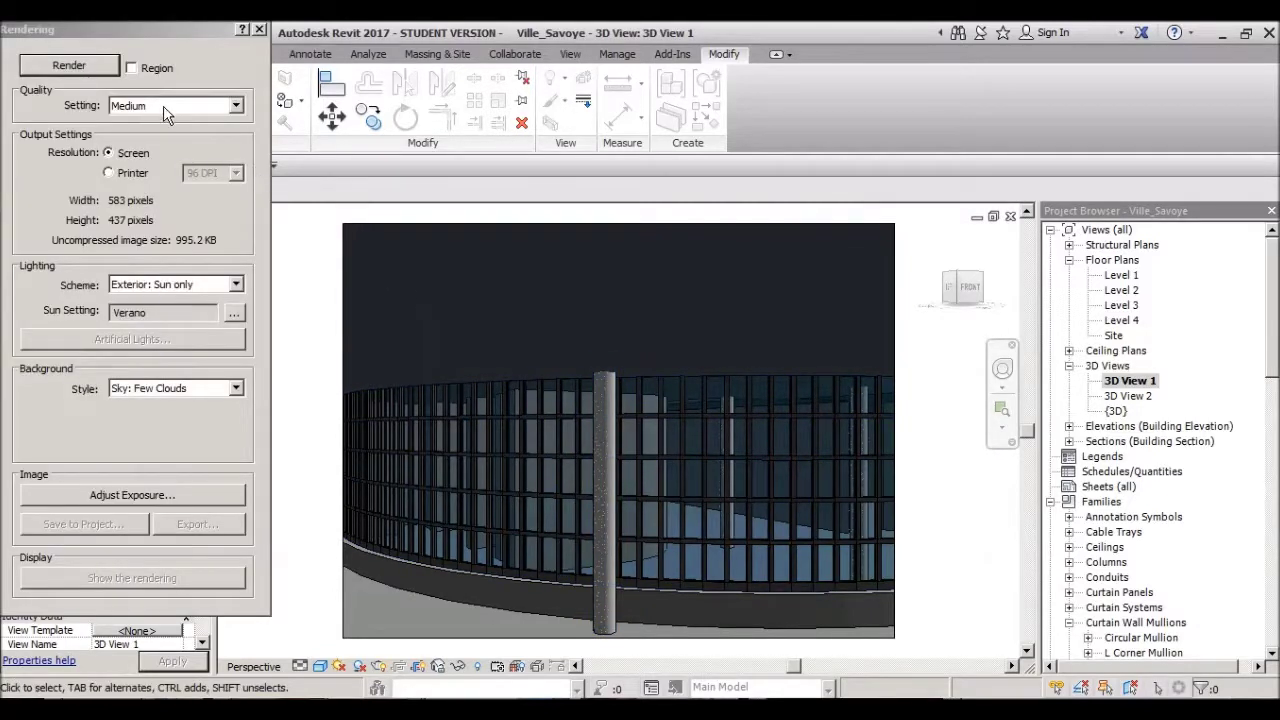
Step: Render 3D View 1's curved curtain wall at Medium quality, then close the Rendering dialog
left_click(89, 74)
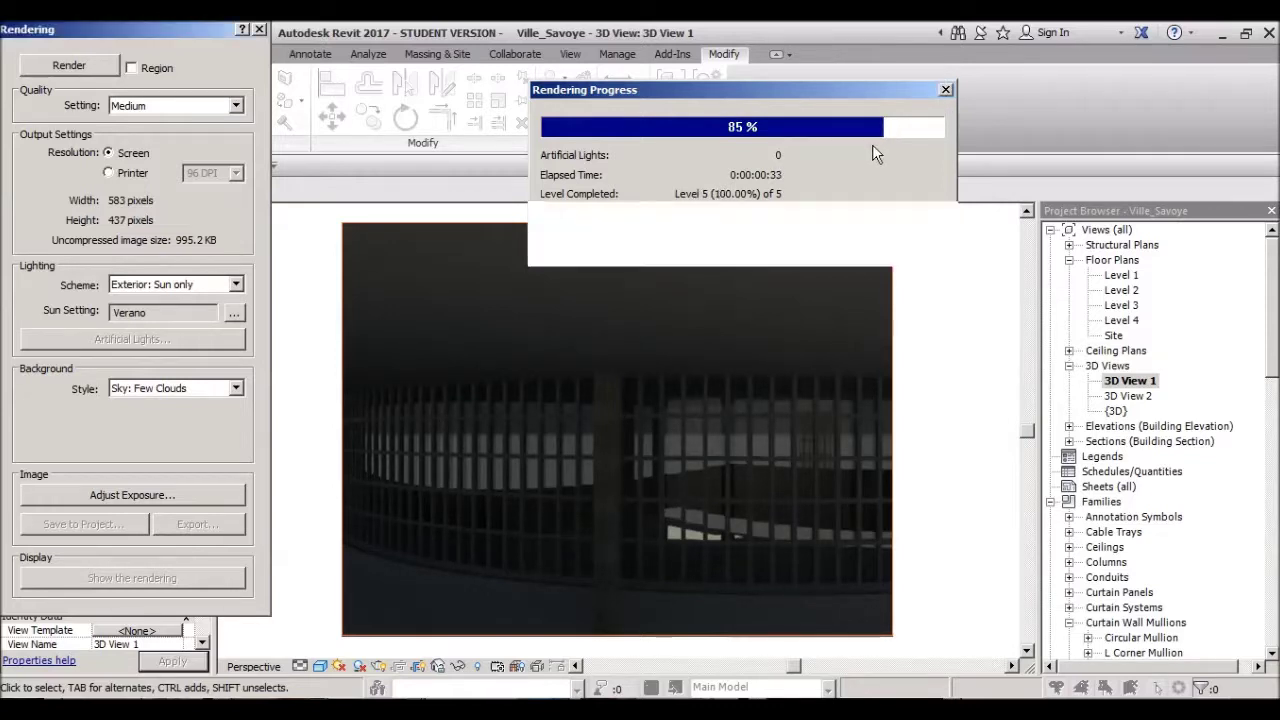
left_click(259, 29)
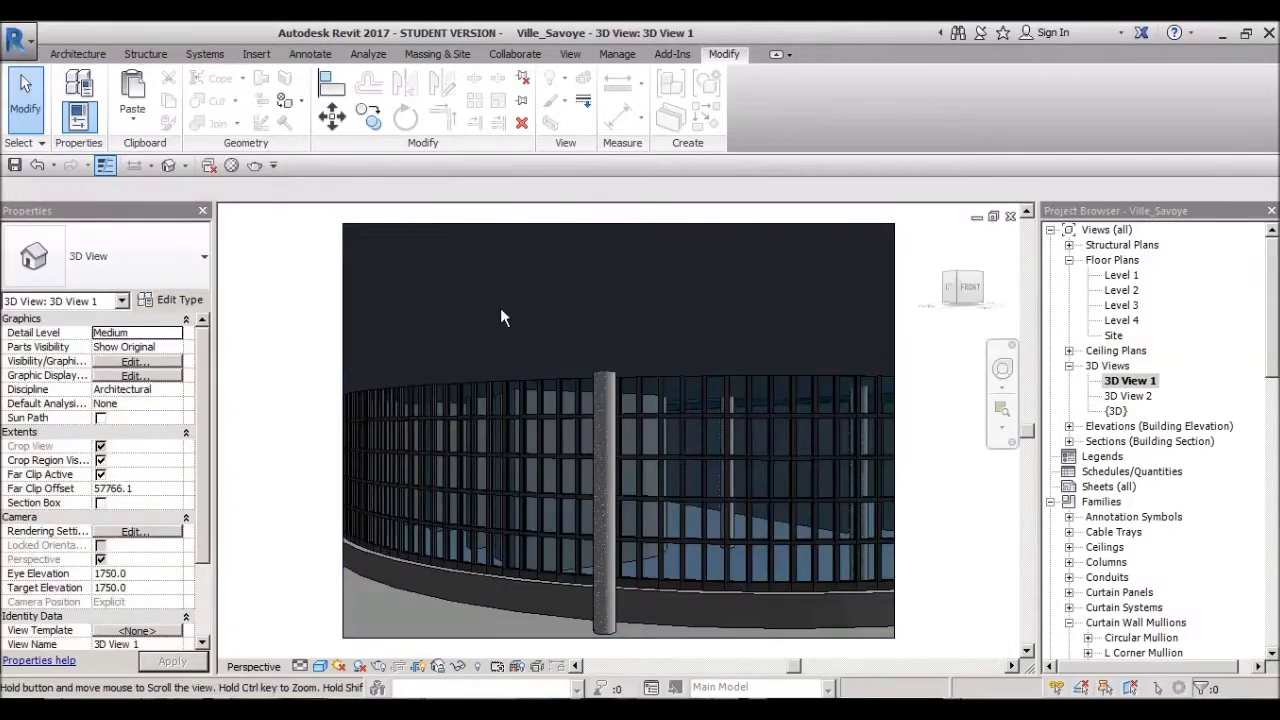
Step: Close 3D View 1 and enlarge the {3D} overview view to fill the drawing area
scroll(641, 475, "down", 1)
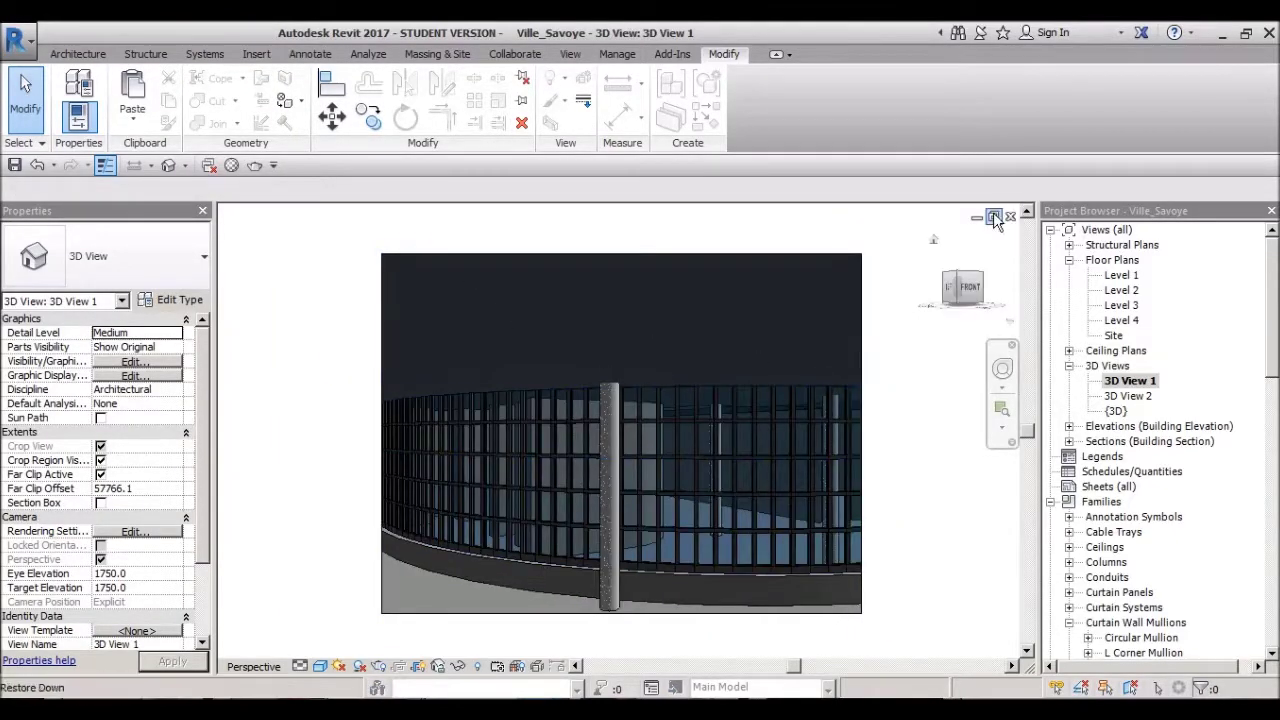
left_click(994, 218)
left_click(980, 320)
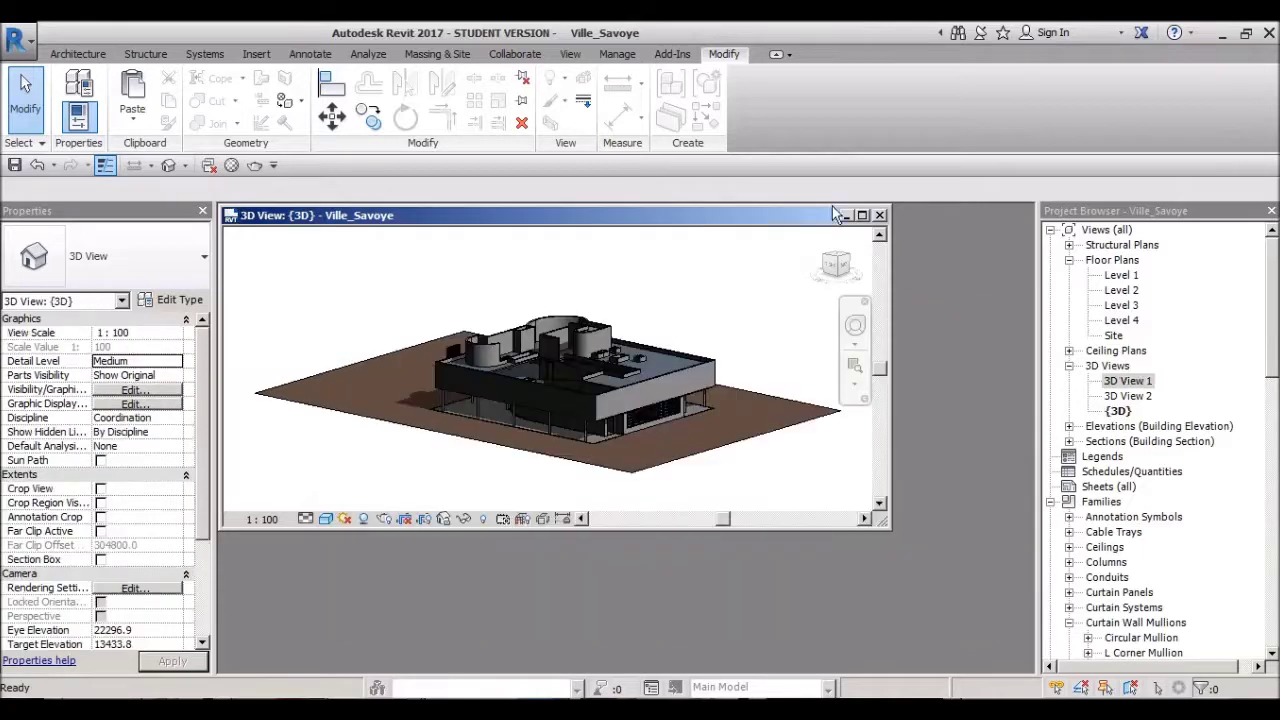
left_click(862, 215)
Step: Orbit around the villa and inspect the Level 3 and Level 2 floors
left_click_drag(940, 296, 950, 330)
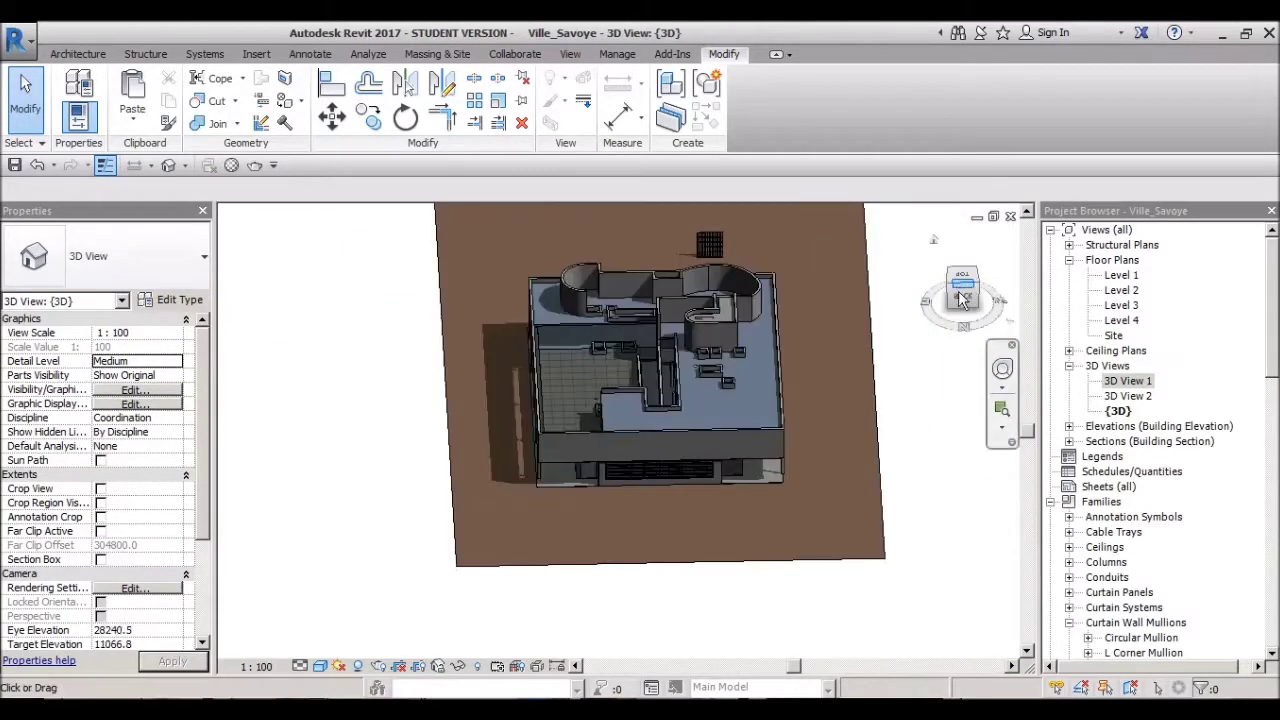
middle_click_drag(660, 420, 556, 386, "shift")
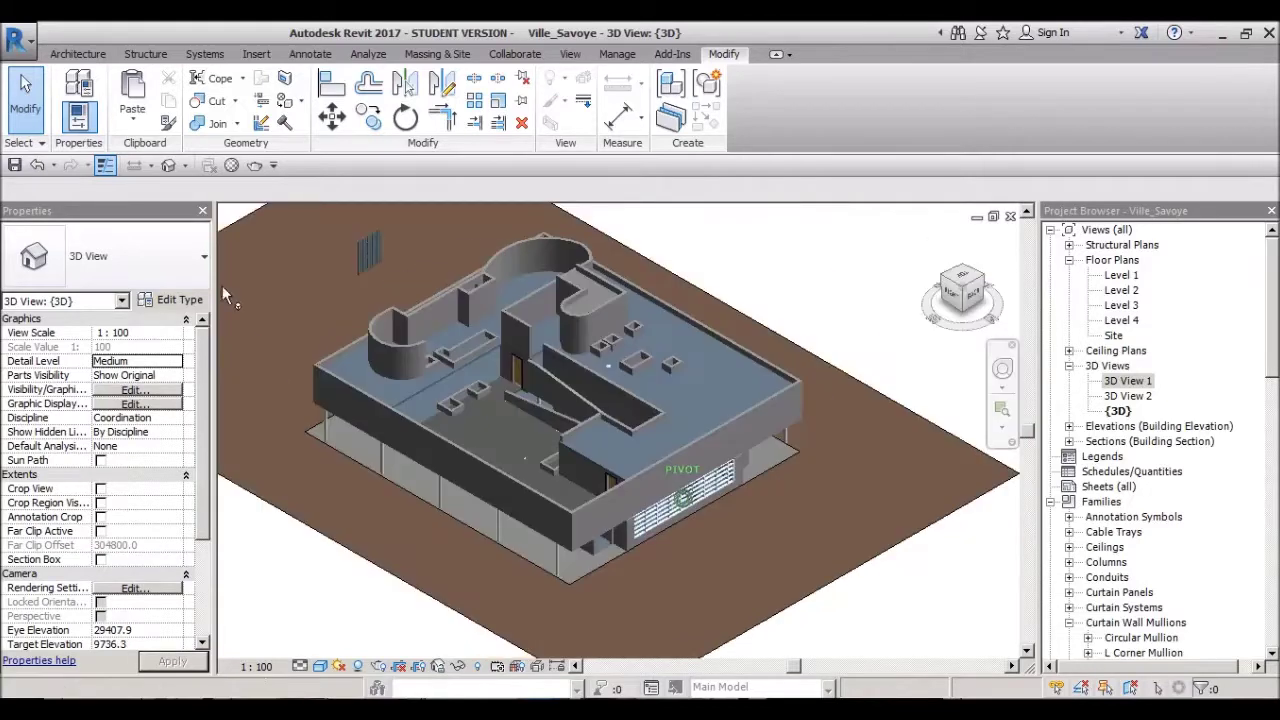
middle_click_drag(925, 337, 432, 406, "shift")
scroll(420, 400, "up", 3)
left_click(421, 397)
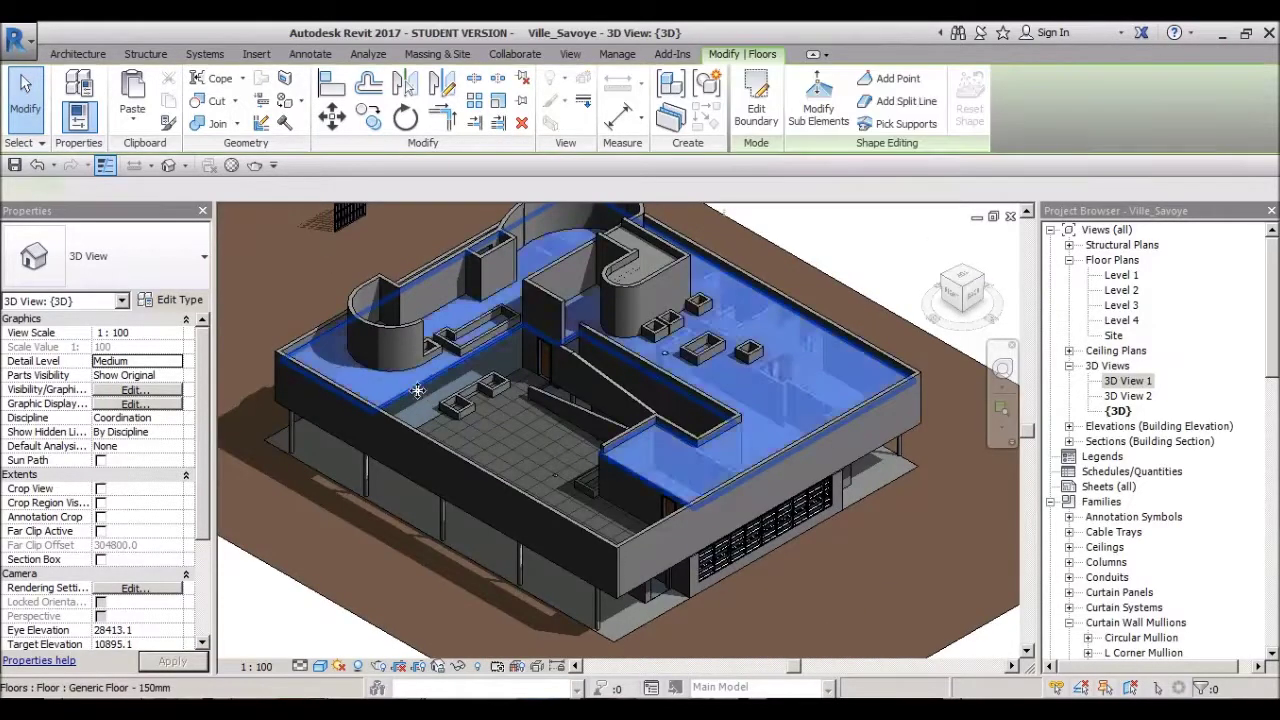
scroll(421, 397, "up", 2)
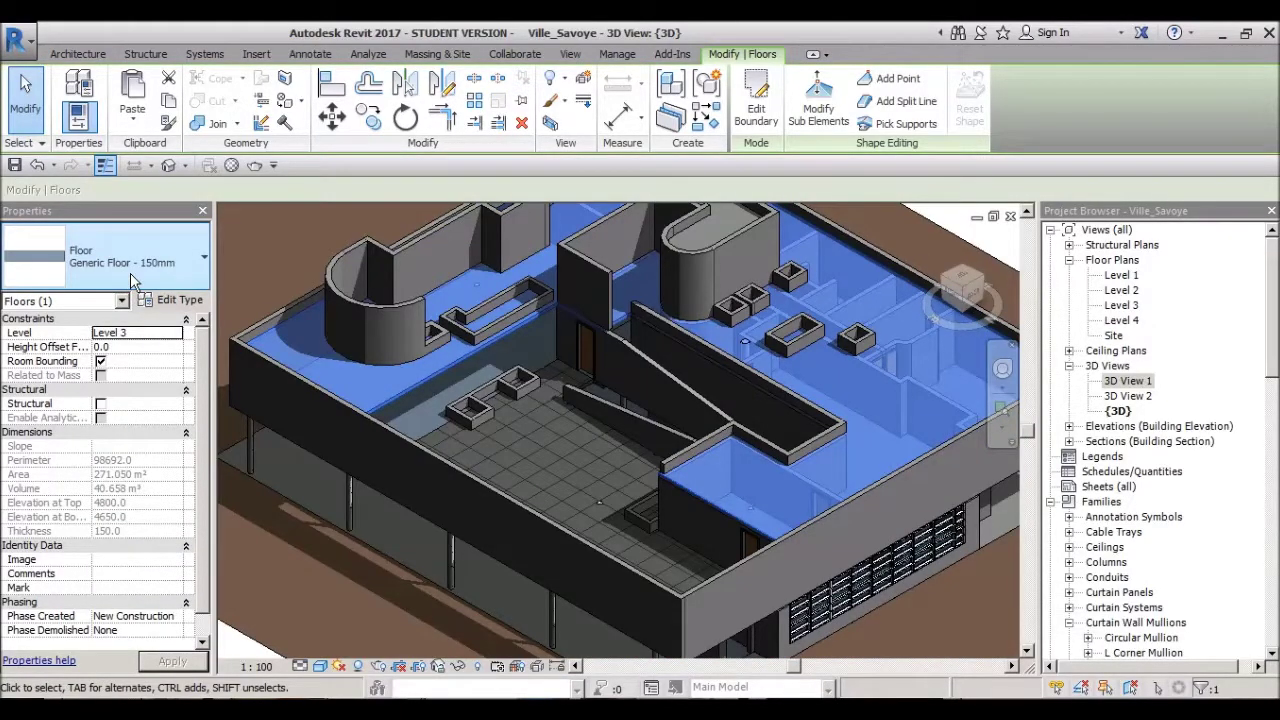
scroll(415, 455, "up", 2)
scroll(415, 455, "up", 1)
scroll(451, 453, "up", 1)
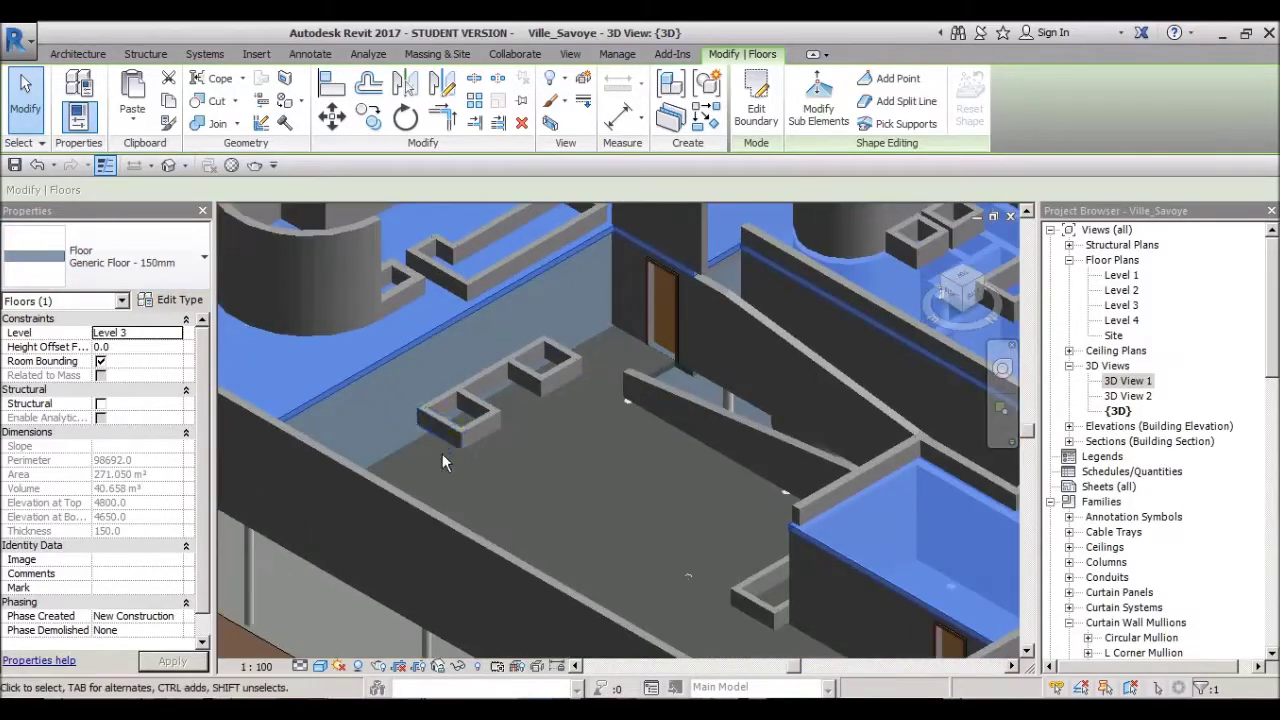
left_click(451, 453)
scroll(540, 550, "up", 2)
key("Escape")
scroll(360, 420, "down", 3)
Step: Select an upper-level wall, nudge its end, and check the recent actions list
mouse_move(503, 475)
middle_mouse_down("shift")
mouse_move(655, 494)
mouse_move(265, 300)
mouse_move(600, 420)
middle_mouse_up("shift")
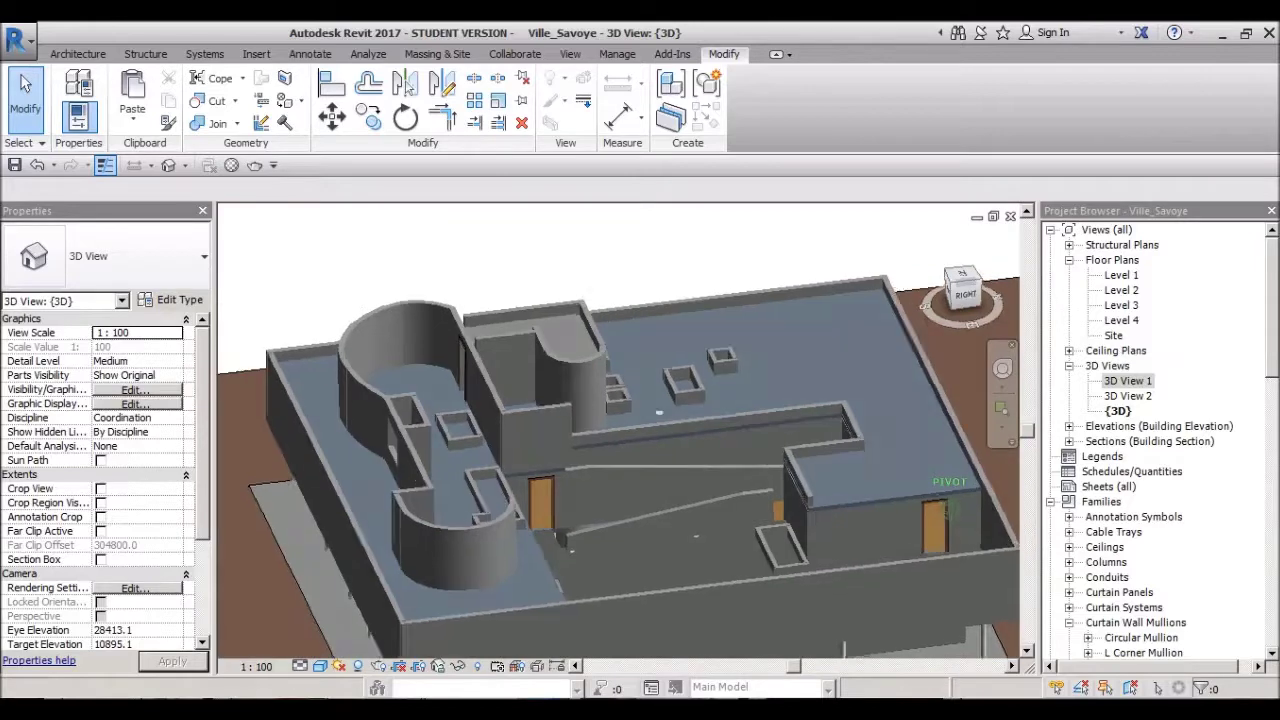
scroll(600, 420, "up", 2)
scroll(875, 366, "up", 1)
left_click(993, 298)
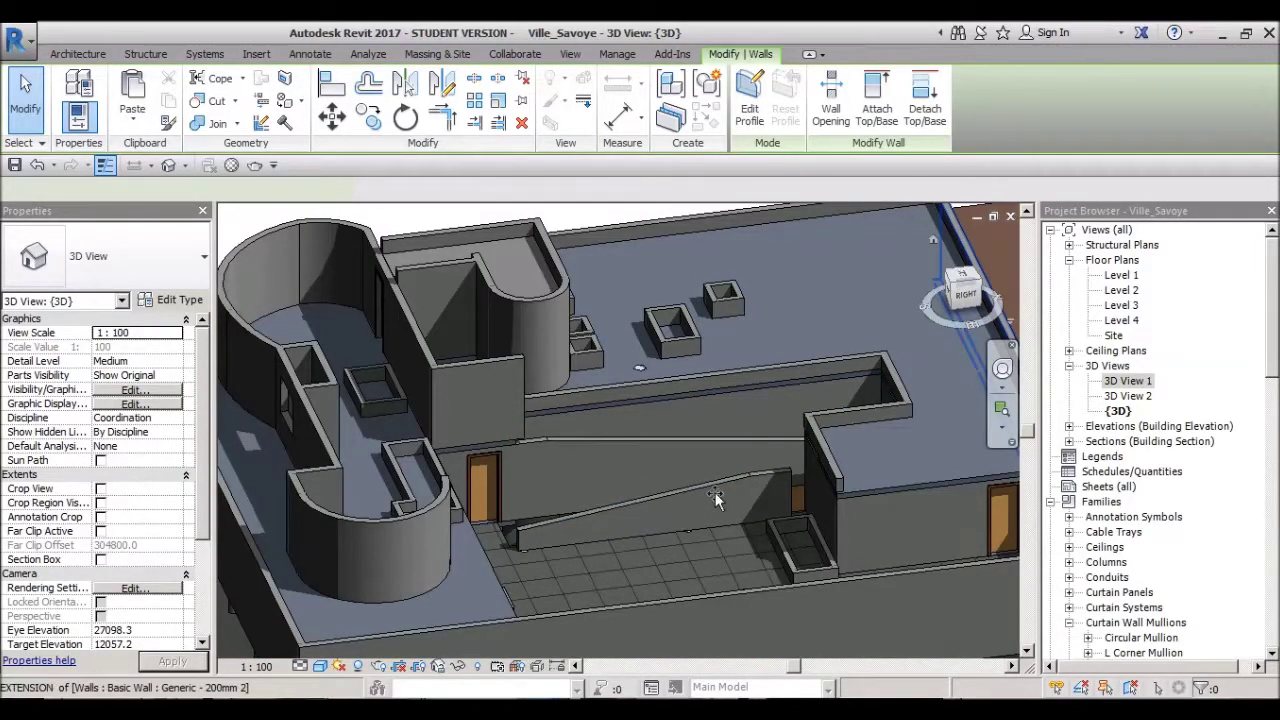
left_click_drag(850, 343, 856, 342)
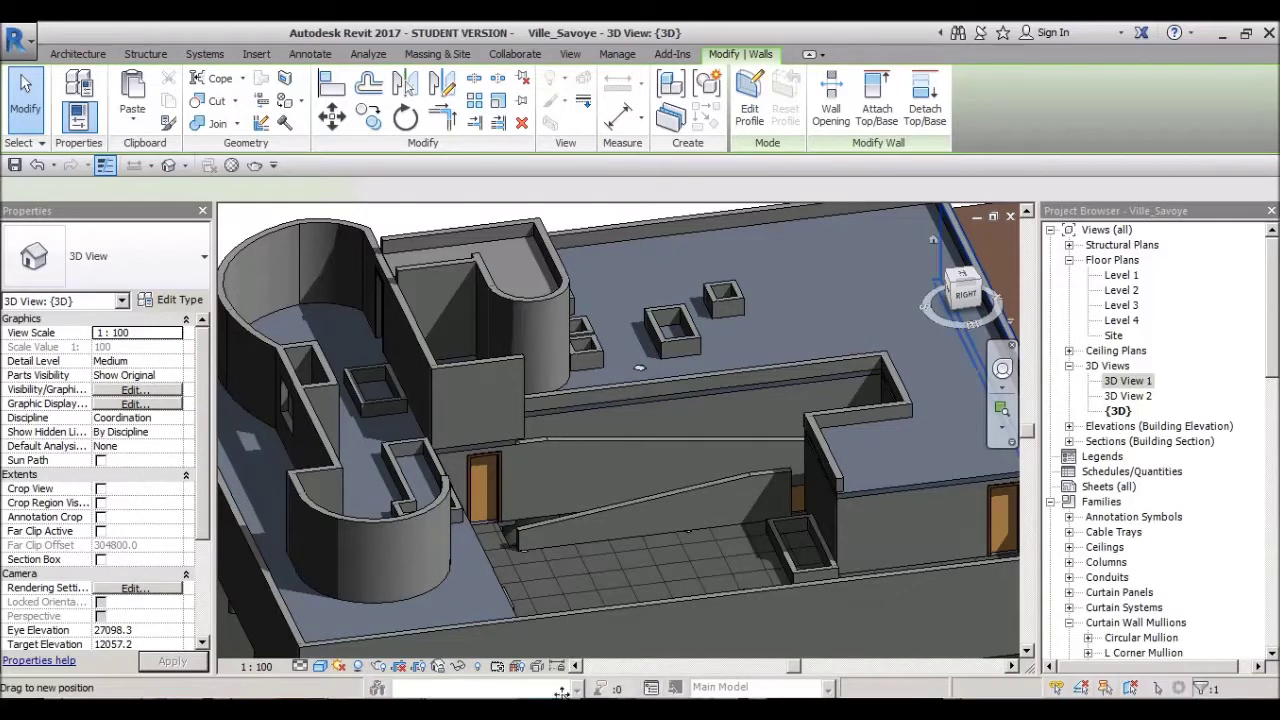
key("Escape")
scroll(826, 371, "down", 5)
scroll(669, 395, "up", 3)
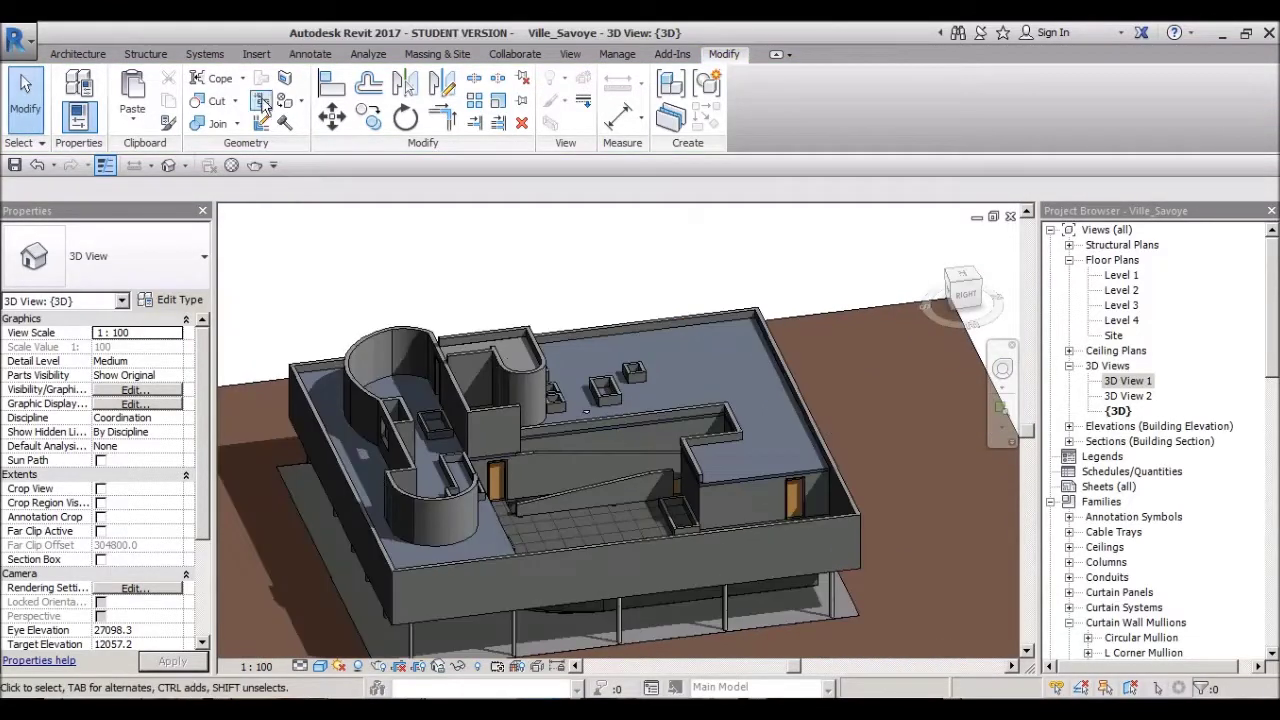
left_click(58, 167)
Step: Inspect the Level 2 and Level 3 walls around the ramp from several angles
mouse_move(612, 358)
middle_mouse_down("shift")
mouse_move(586, 278)
mouse_move(560, 420)
middle_mouse_up("shift")
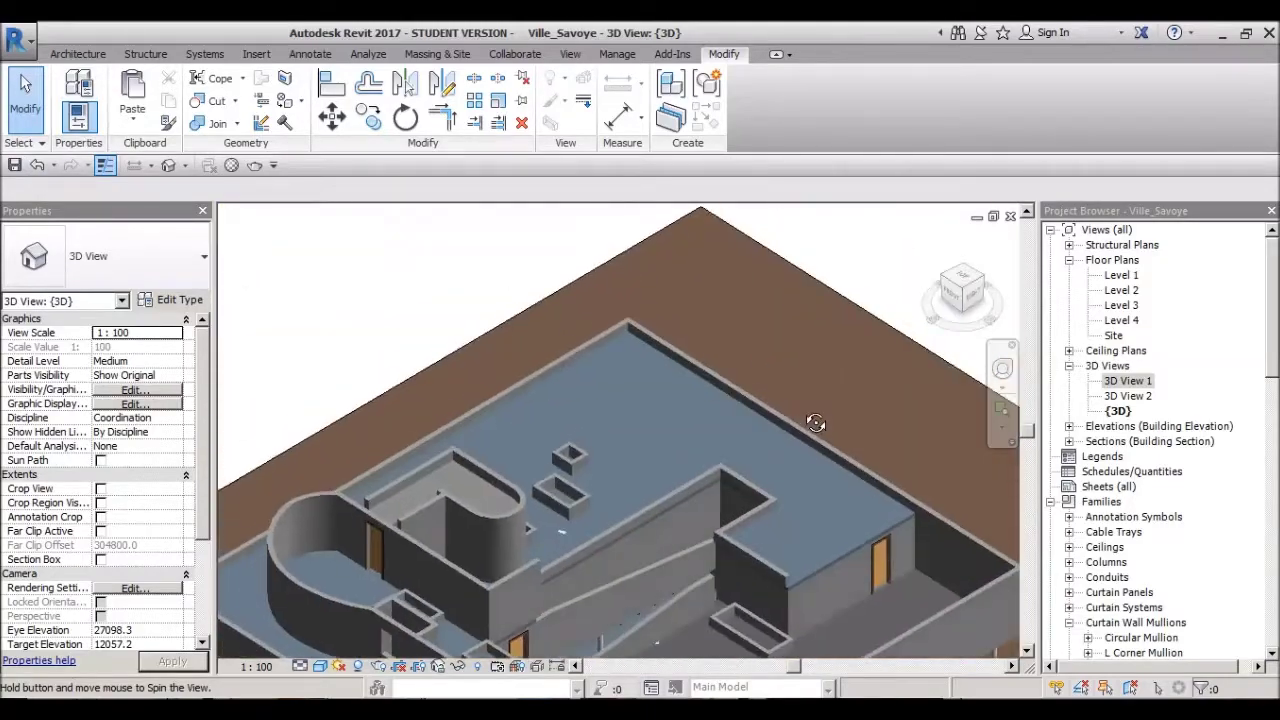
scroll(490, 494, "up", 5)
left_click(516, 379)
mouse_move(516, 379)
middle_mouse_down("shift")
mouse_move(680, 525)
mouse_move(587, 519)
mouse_move(542, 416)
middle_mouse_up("shift")
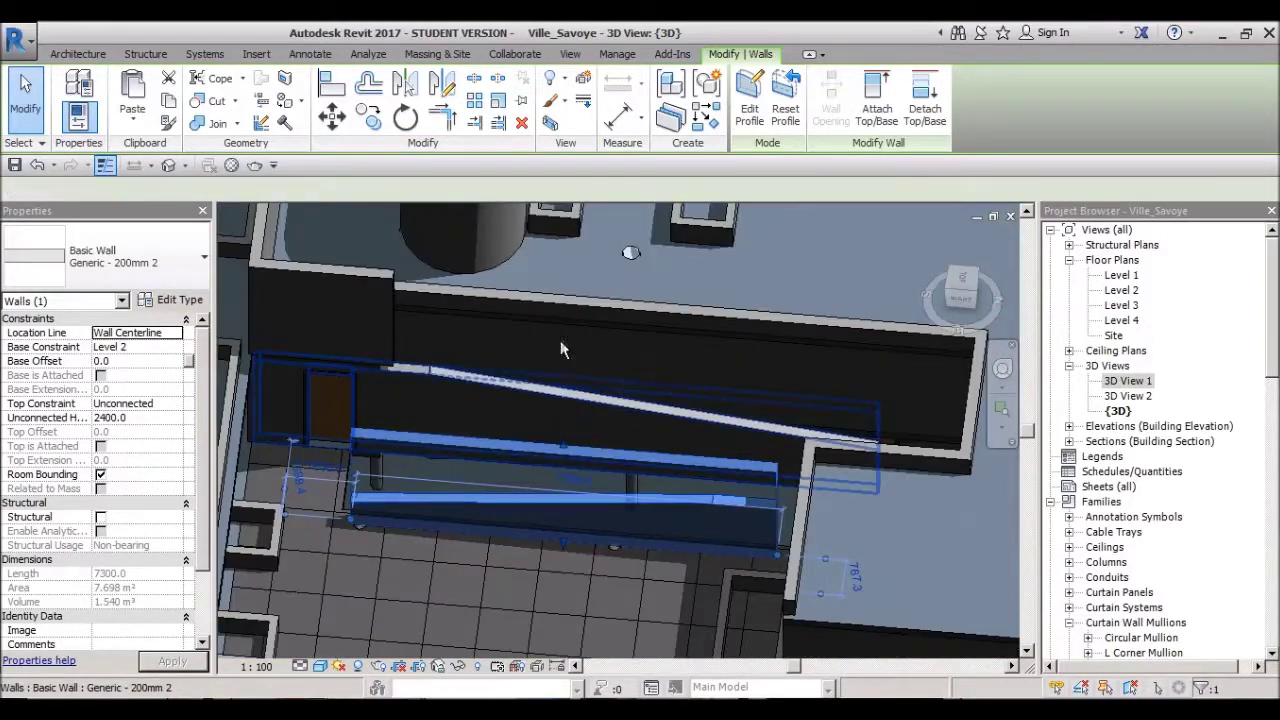
middle_click_drag(560, 349, 742, 385, "shift")
left_click(735, 305)
mouse_move(735, 305)
middle_mouse_down("shift")
mouse_move(725, 277)
mouse_move(762, 299)
mouse_move(651, 286)
mouse_move(757, 314)
mouse_move(663, 297)
middle_mouse_up("shift")
left_click(748, 401)
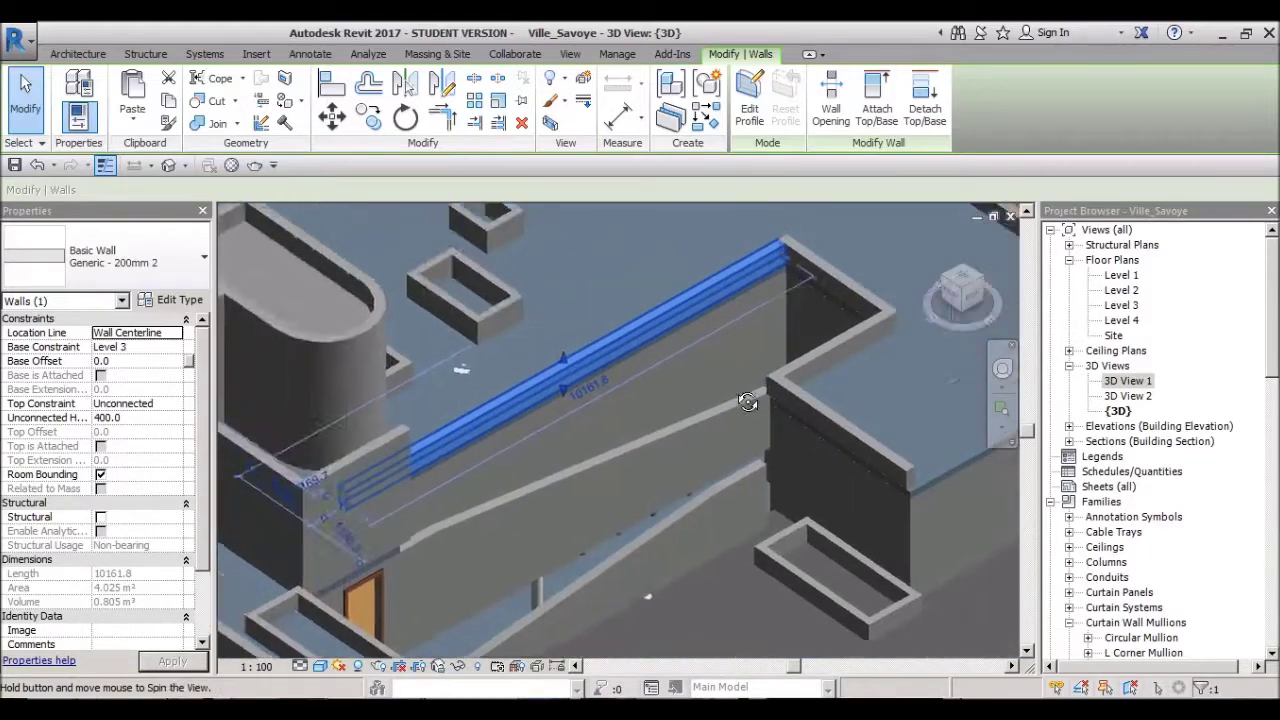
mouse_move(748, 401)
middle_mouse_down("shift")
mouse_move(678, 414)
mouse_move(702, 427)
mouse_move(951, 386)
middle_mouse_up("shift")
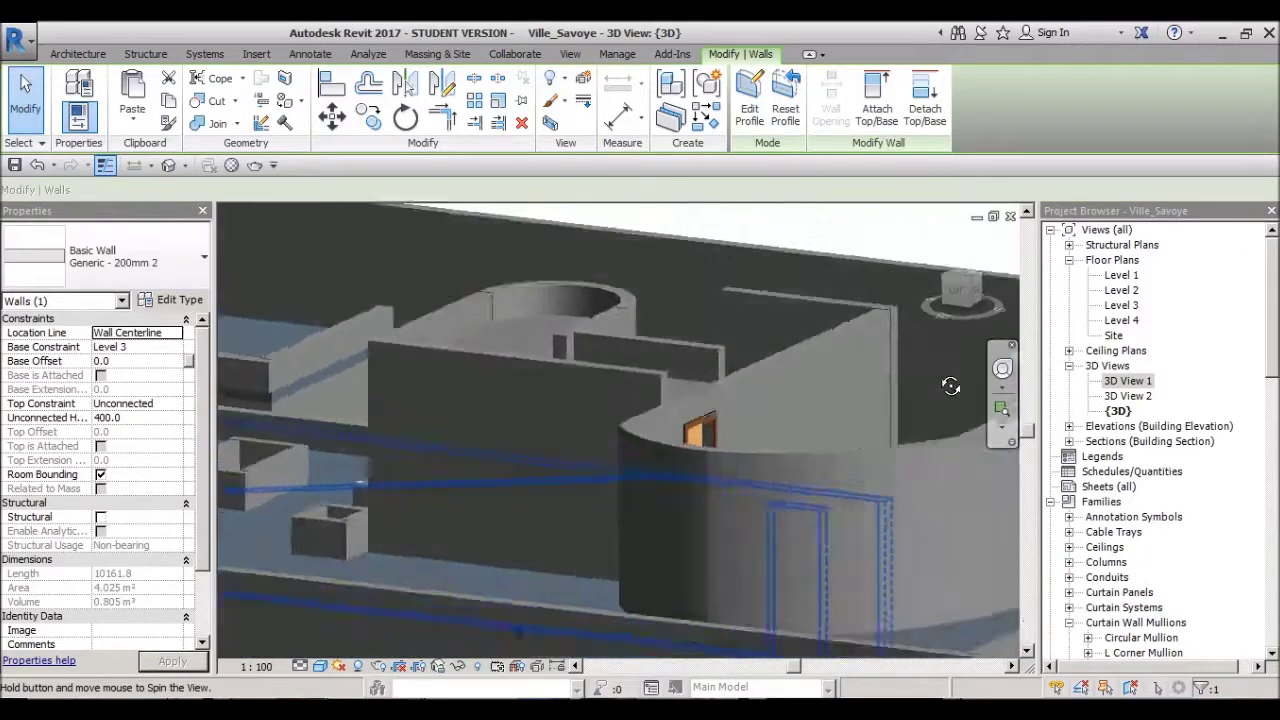
left_click(700, 420)
mouse_move(700, 420)
middle_mouse_down("shift")
mouse_move(643, 423)
mouse_move(606, 448)
mouse_move(584, 345)
mouse_move(706, 445)
mouse_move(518, 436)
mouse_move(686, 443)
mouse_move(572, 412)
mouse_move(440, 350)
mouse_move(638, 427)
mouse_move(599, 411)
mouse_move(806, 423)
middle_mouse_up("shift")
key("Escape")
Step: Orbit down to the building's ground-floor curtain wall and select it for a closer look
scroll(572, 412, "up", 1)
scroll(514, 468, "up", 3)
mouse_move(514, 468)
middle_mouse_down("shift")
mouse_move(762, 410)
mouse_move(533, 523)
mouse_move(633, 589)
mouse_move(728, 440)
mouse_move(702, 462)
middle_mouse_up("shift")
scroll(533, 523, "down", 3)
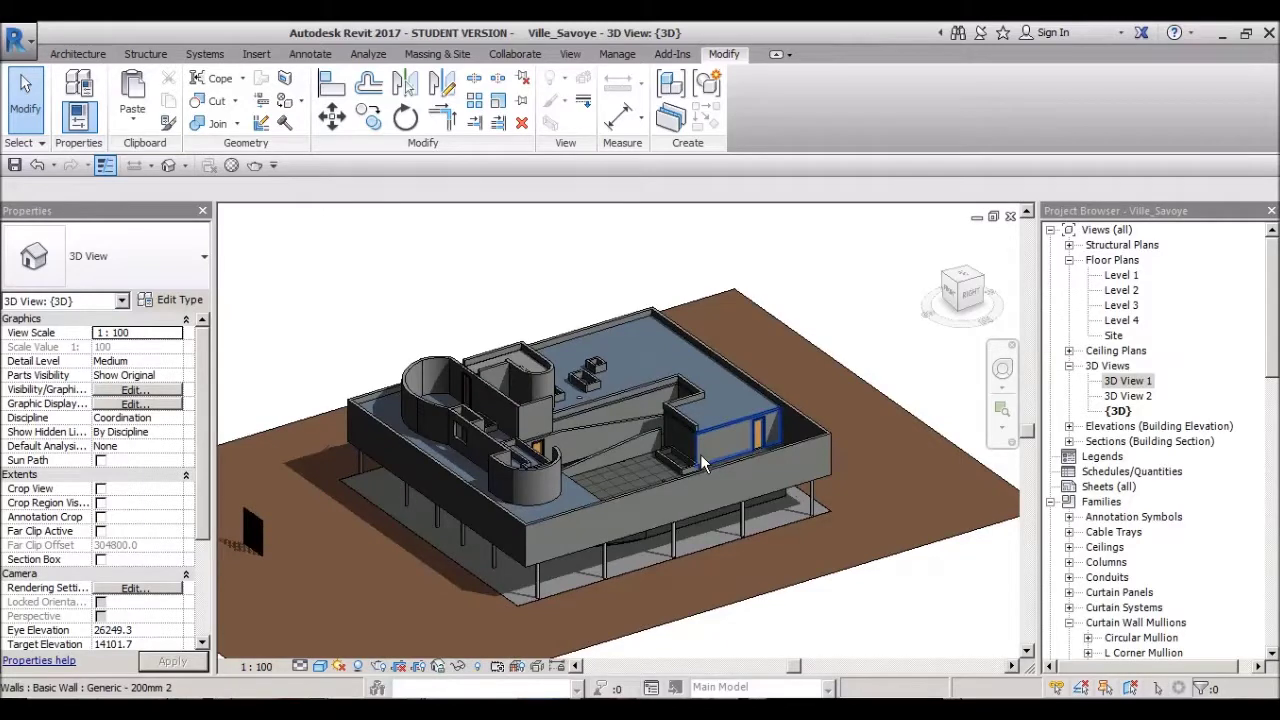
mouse_move(500, 459)
middle_mouse_down("shift")
mouse_move(649, 418)
mouse_move(678, 460)
mouse_move(742, 426)
mouse_move(353, 511)
middle_mouse_up("shift")
mouse_move(791, 557)
middle_mouse_down("shift")
mouse_move(768, 287)
mouse_move(788, 486)
middle_mouse_up("shift")
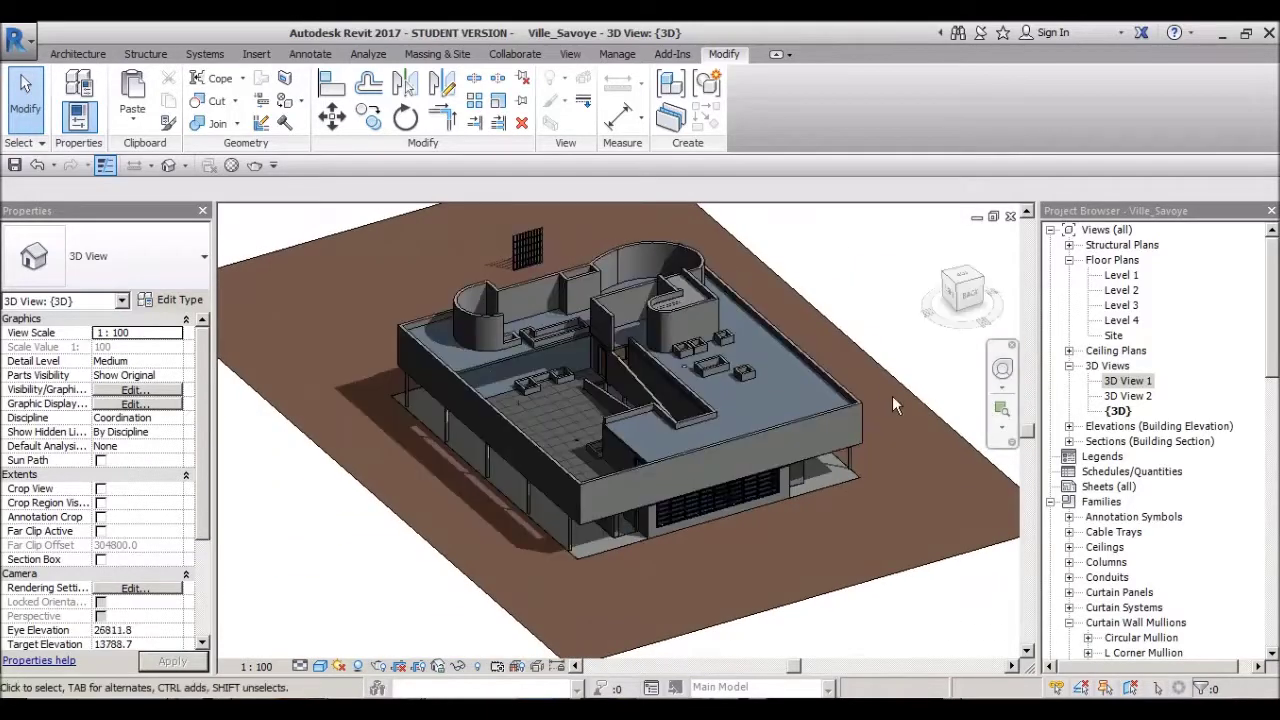
scroll(788, 486, "up", 3)
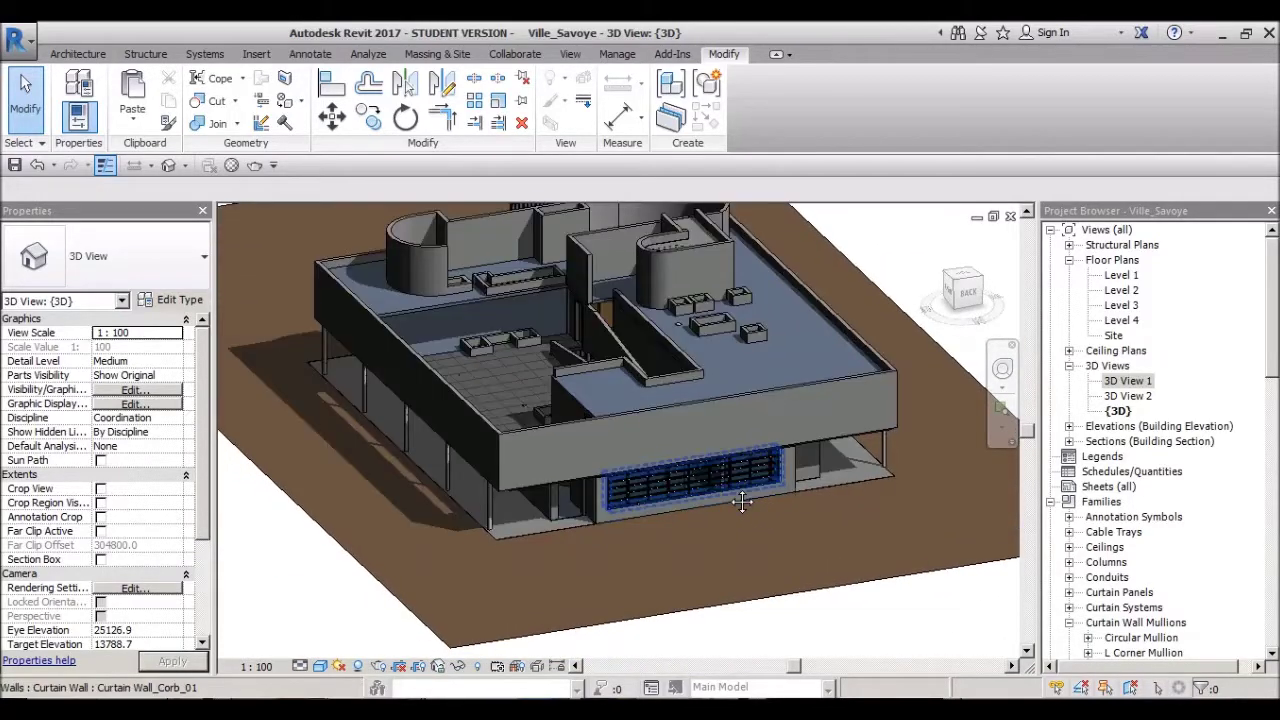
left_click(730, 495)
mouse_move(730, 495)
middle_mouse_down("shift")
mouse_move(723, 424)
mouse_move(1040, 370)
mouse_move(657, 486)
mouse_move(846, 463)
mouse_move(712, 473)
mouse_move(677, 443)
mouse_move(825, 502)
mouse_move(857, 443)
mouse_move(474, 349)
middle_mouse_up("shift")
key("Escape")
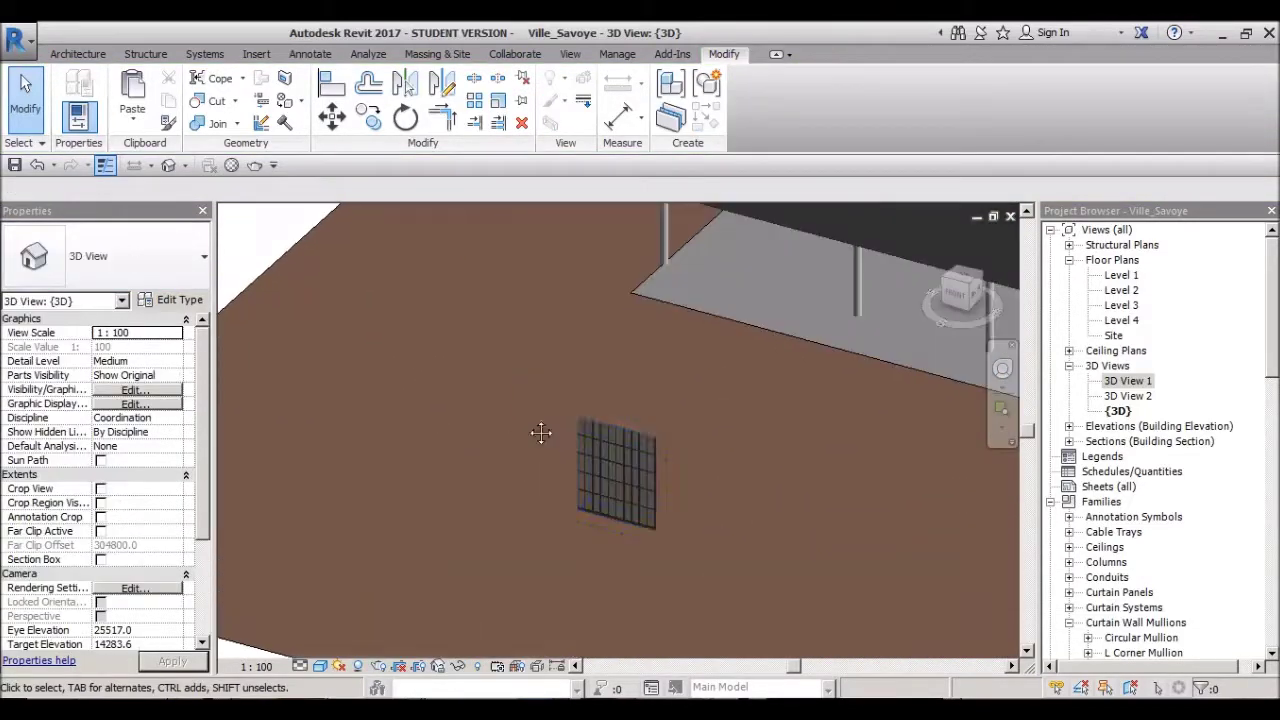
Step: Select the standalone test curtain wall and view it from the front
left_click(586, 416)
middle_click_drag(586, 416, 687, 487, "shift")
double_click(1106, 366)
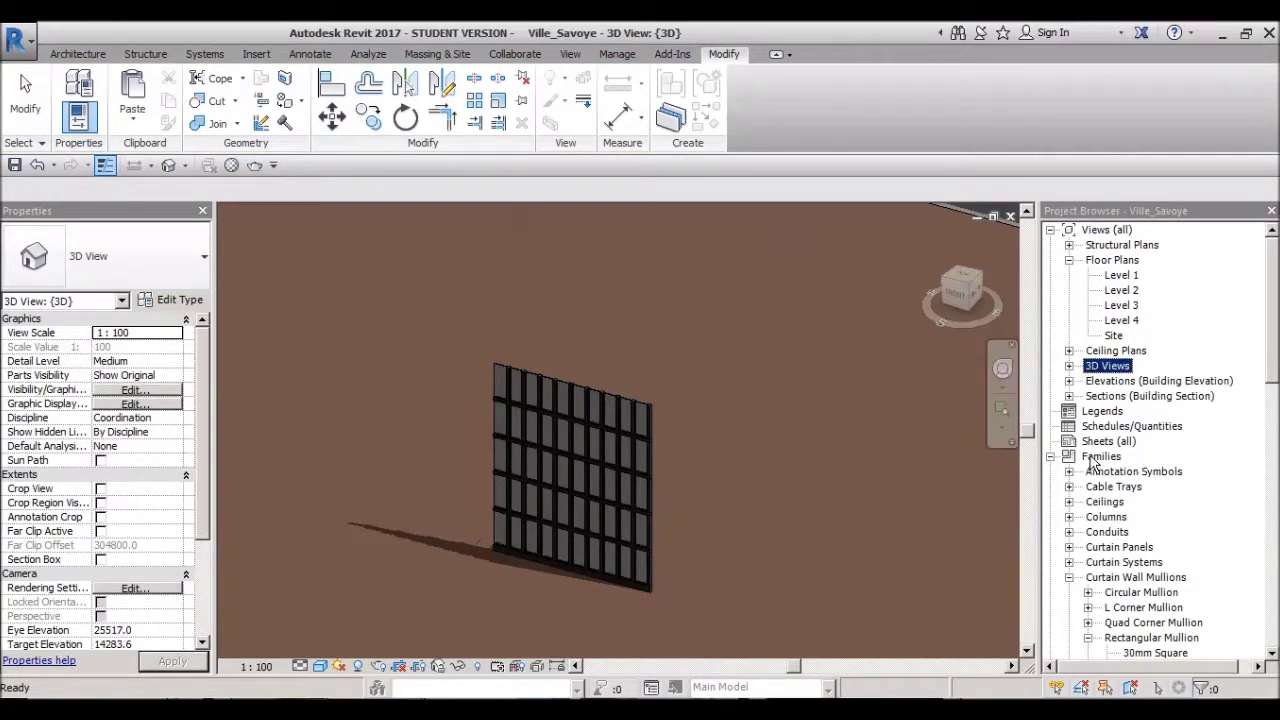
scroll(1093, 463, "down", 1)
scroll(1140, 520, "down", 3)
scroll(575, 534, "up", 1)
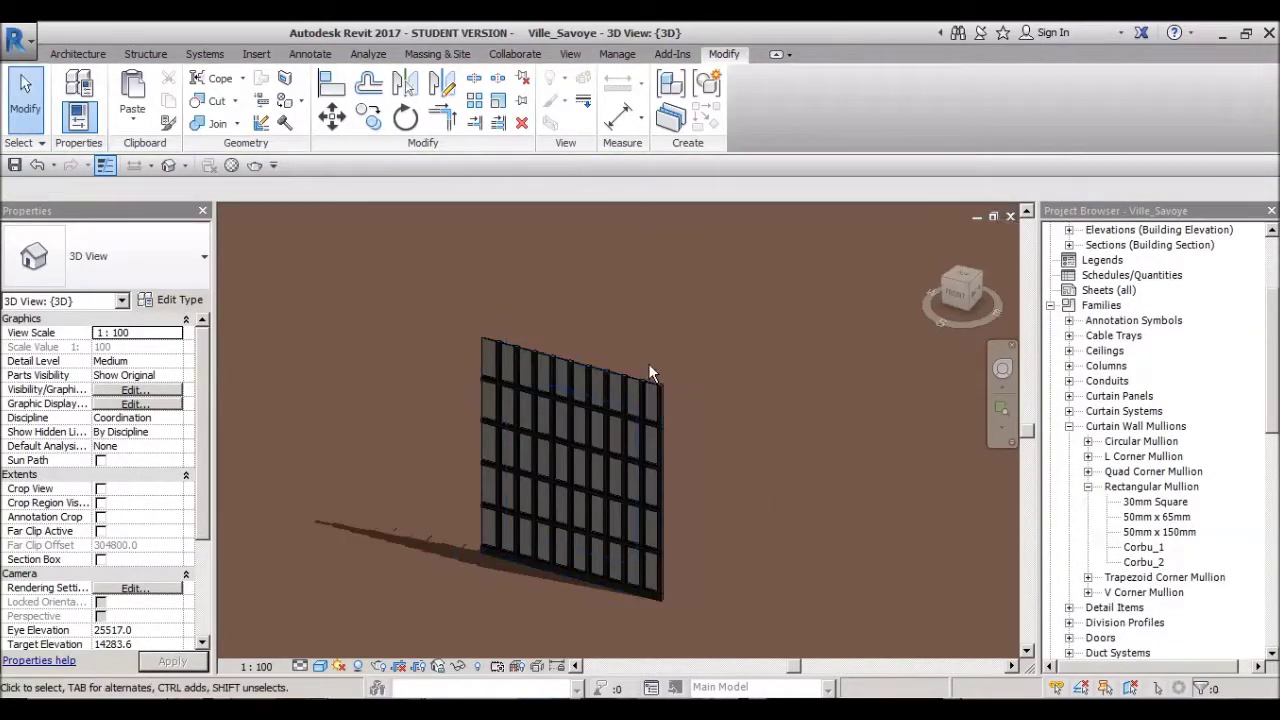
Step: Open the Rectangular mullion profile family from the recent documents list
left_click(15, 38)
left_click(212, 160)
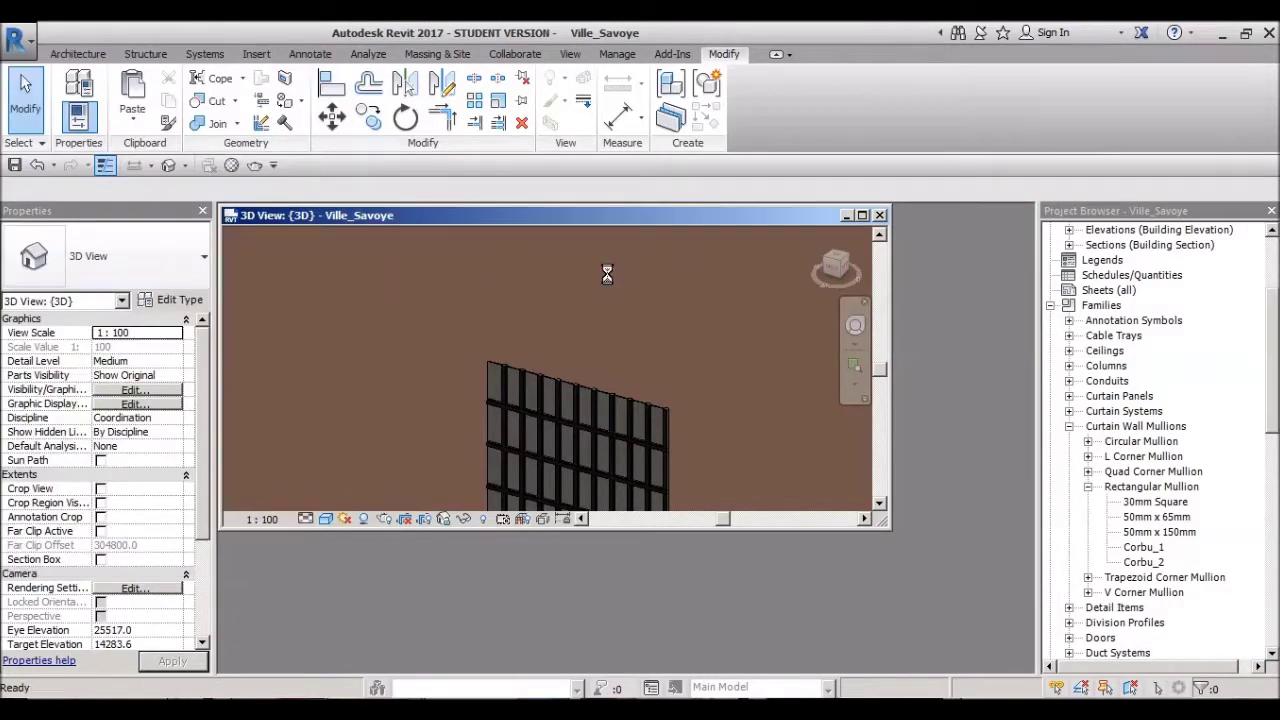
scroll(560, 340, "up", 1)
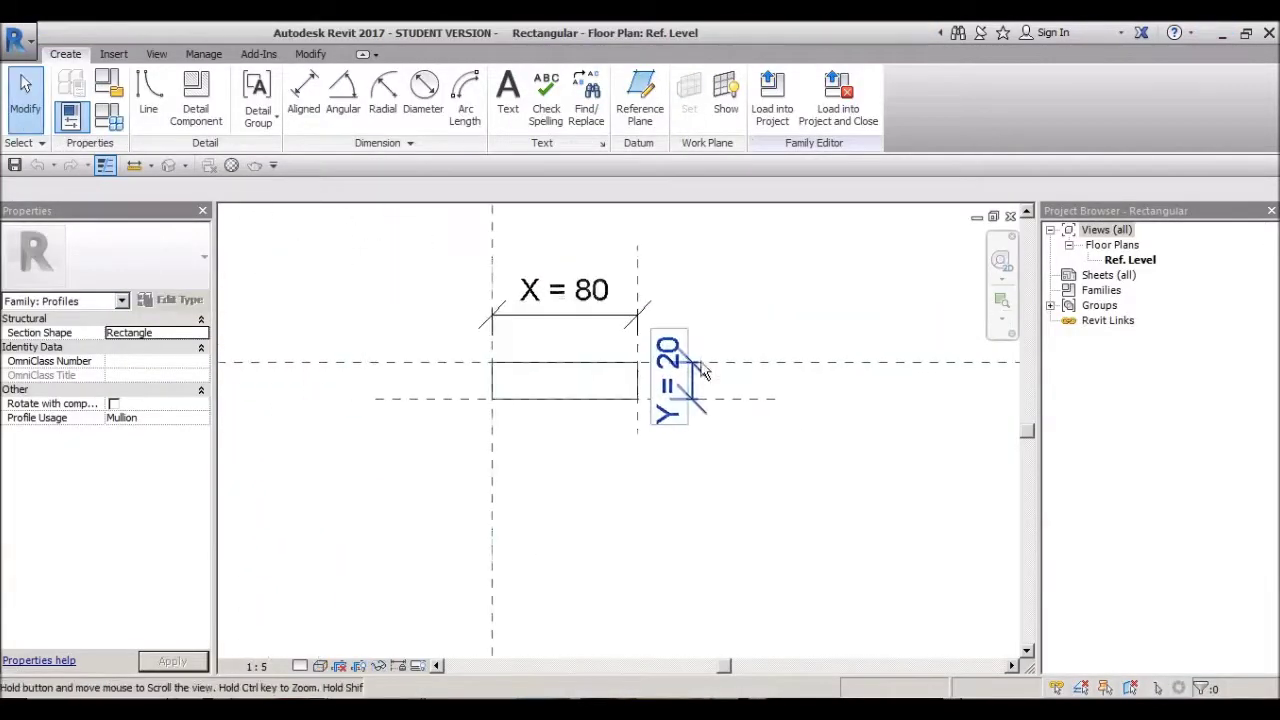
middle_click_drag(508, 280, 539, 333)
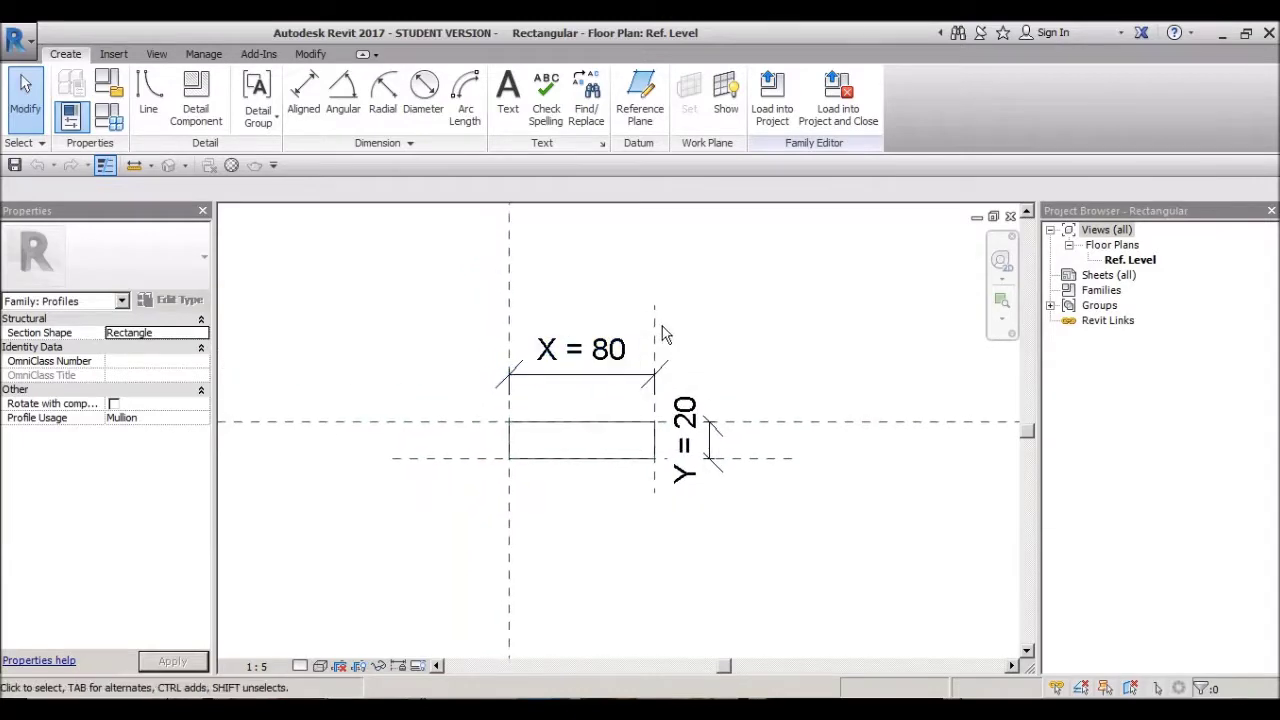
Step: Inspect the reference planes in the Rectangular profile's plan view
left_click(655, 340)
key("Escape")
middle_click_drag(648, 365, 706, 390)
scroll(772, 375, "down", 1)
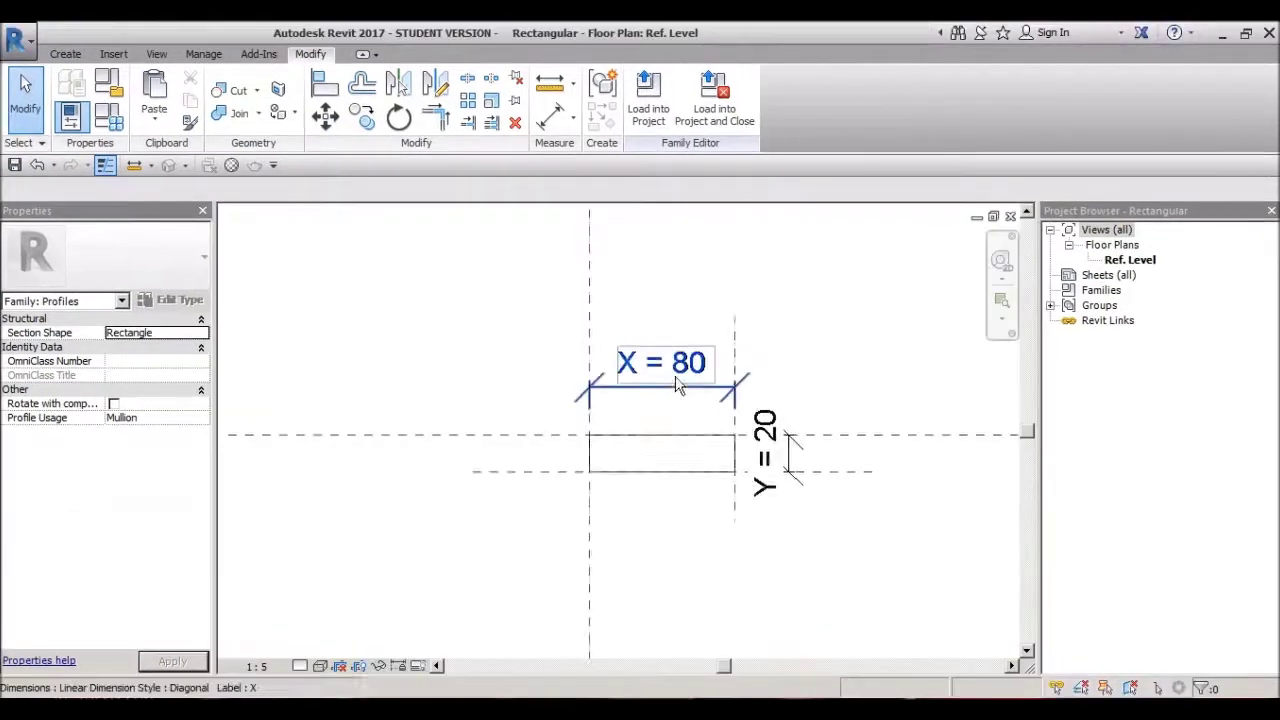
scroll(663, 386, "up", 1)
scroll(787, 371, "up", 1)
scroll(787, 371, "down", 1)
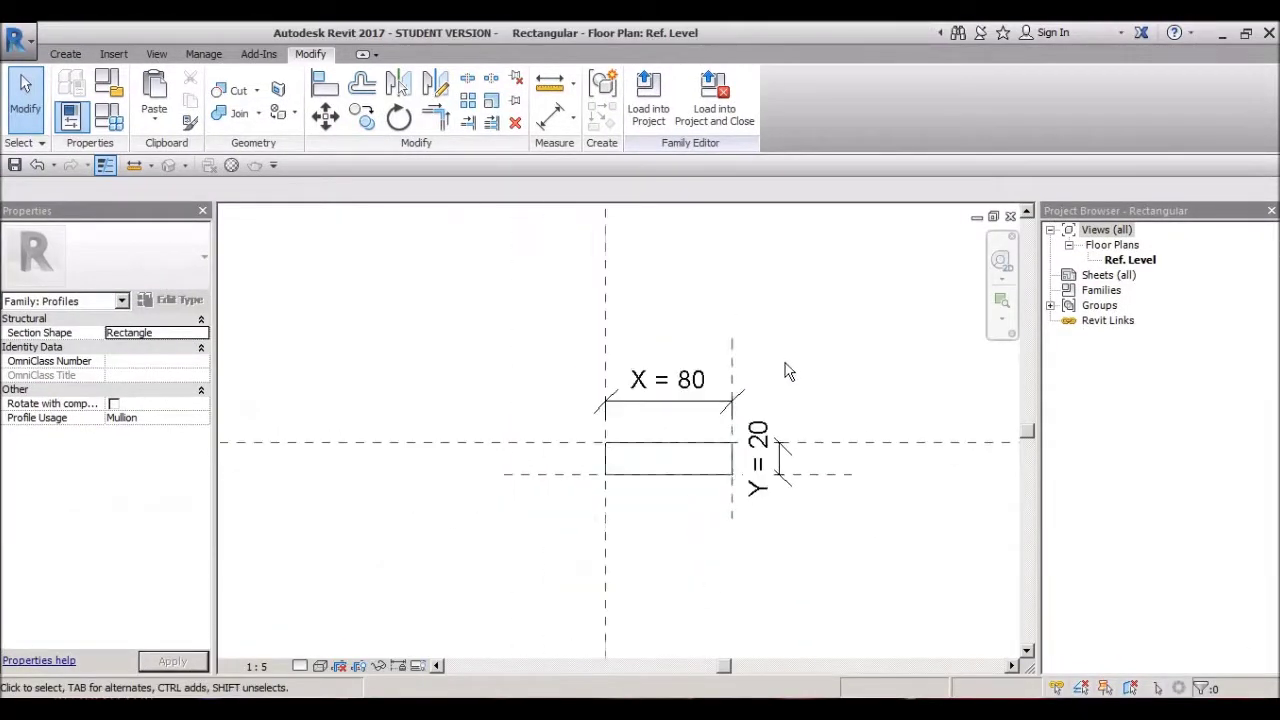
left_click(732, 370)
left_click(812, 380)
Step: Confirm in Family Types that X = 80 and Y = 20, then close the family
left_click(112, 120)
left_click_drag(650, 150, 372, 148)
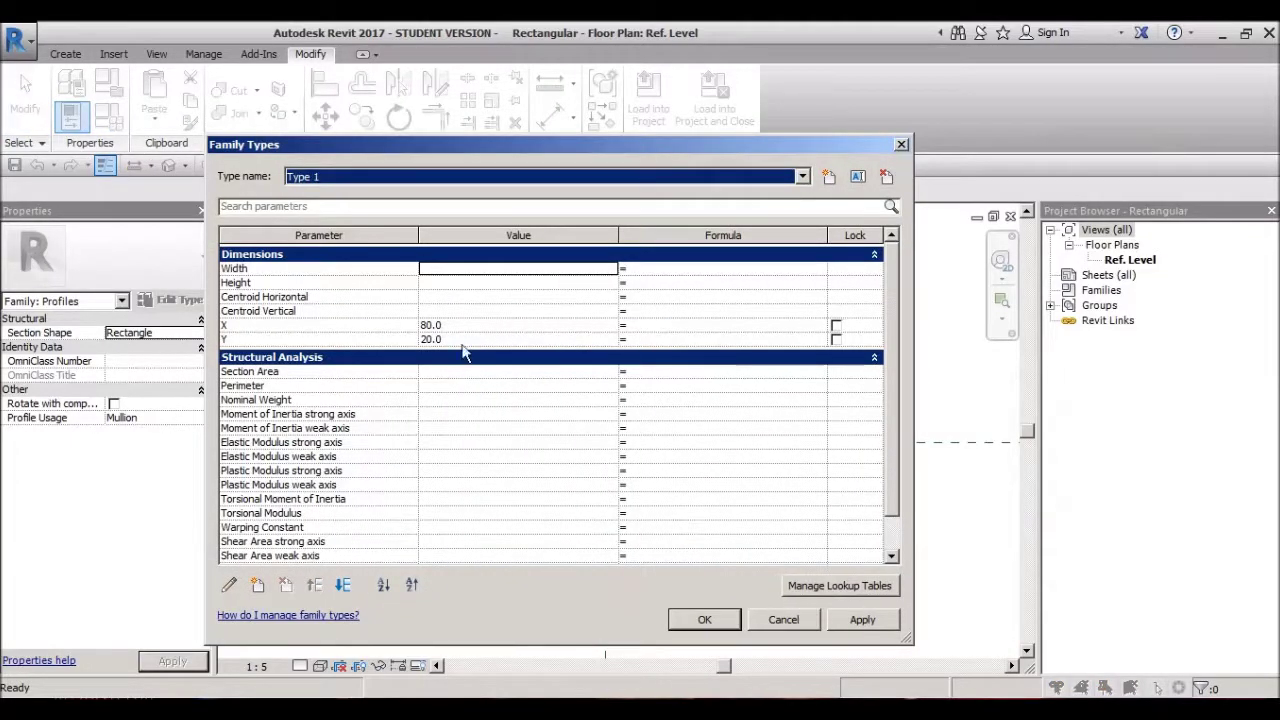
left_click(901, 144)
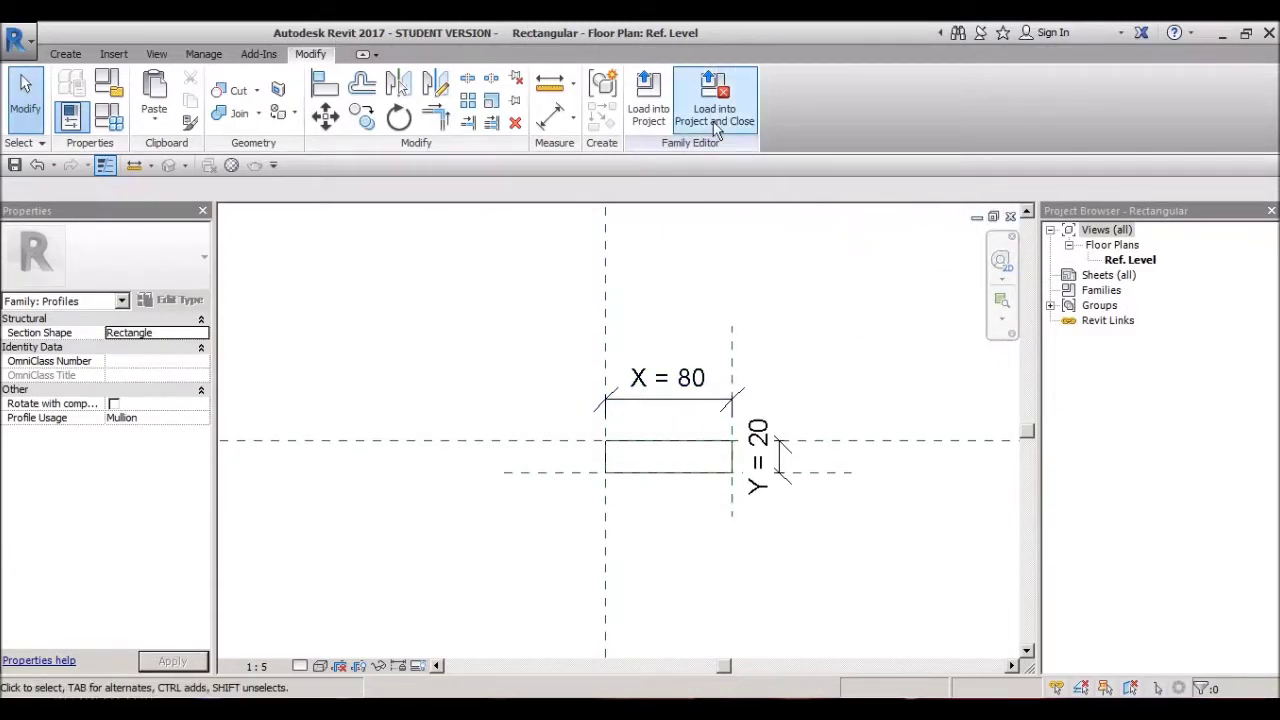
left_click(1012, 216)
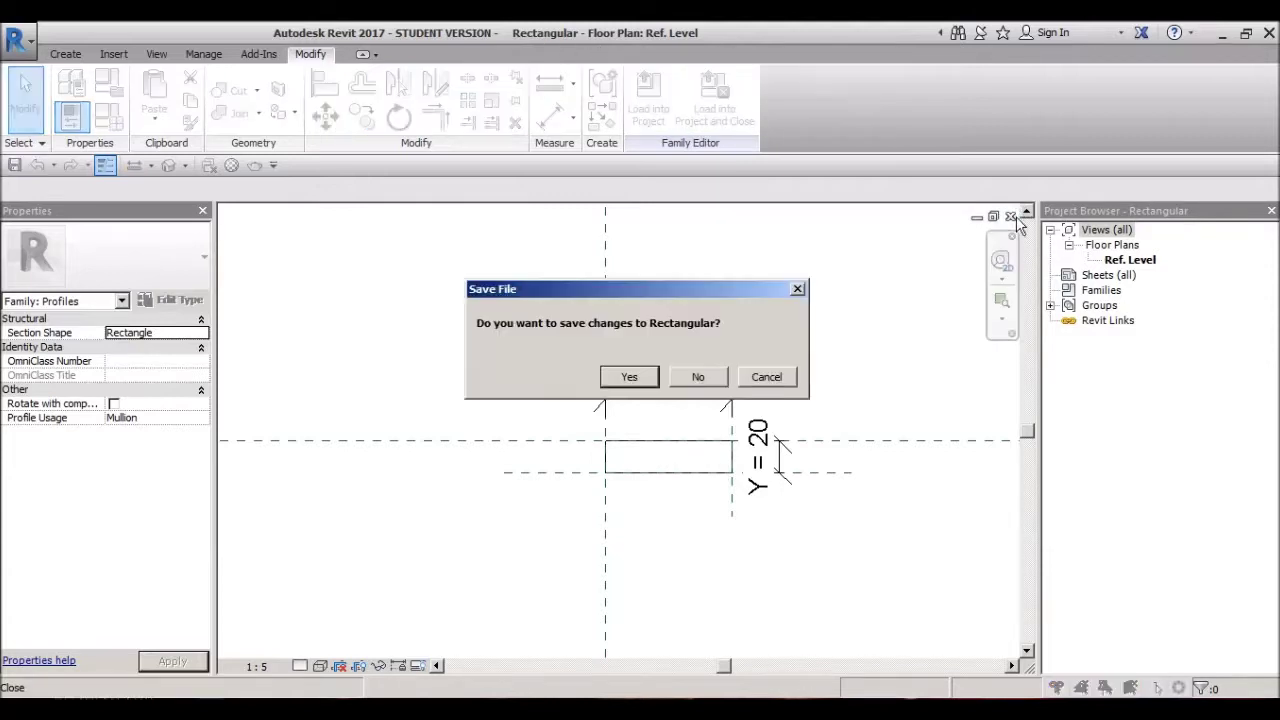
left_click(617, 386)
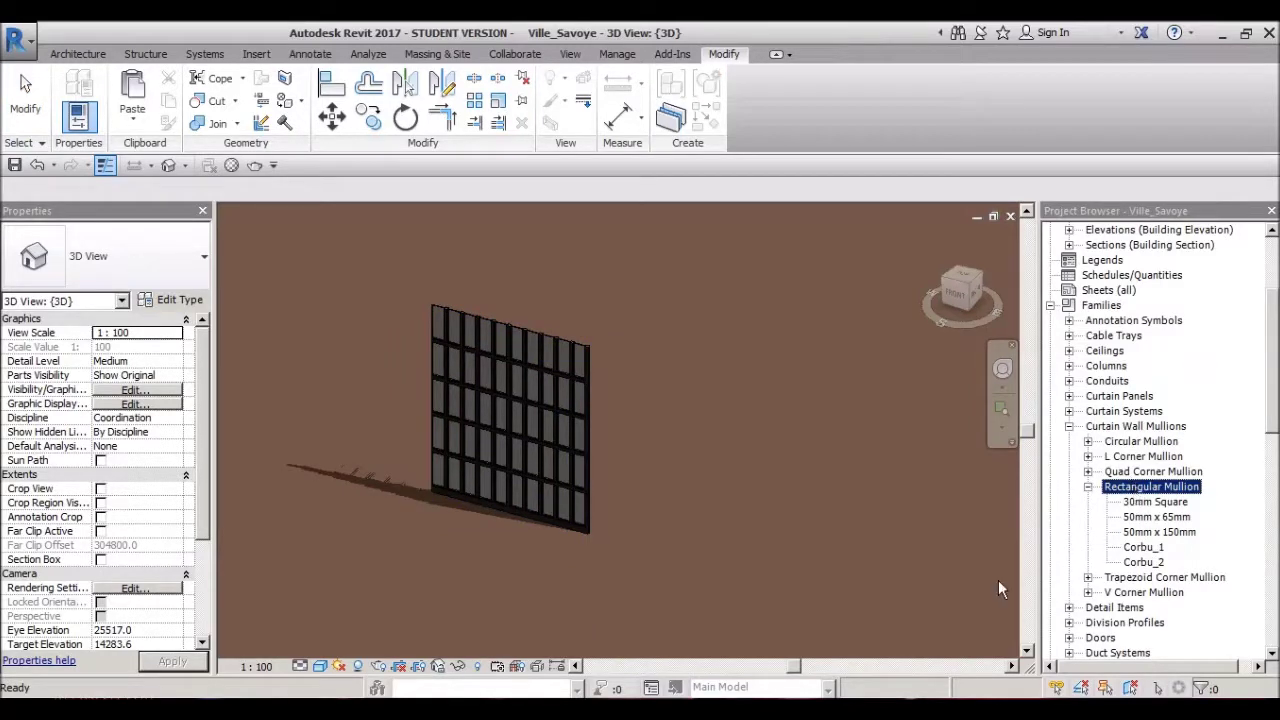
Step: Compare the Type Properties of the Rectangular 40x40 and 80x20 profiles
scroll(1160, 440, "down", 3)
scroll(1160, 440, "down", 8)
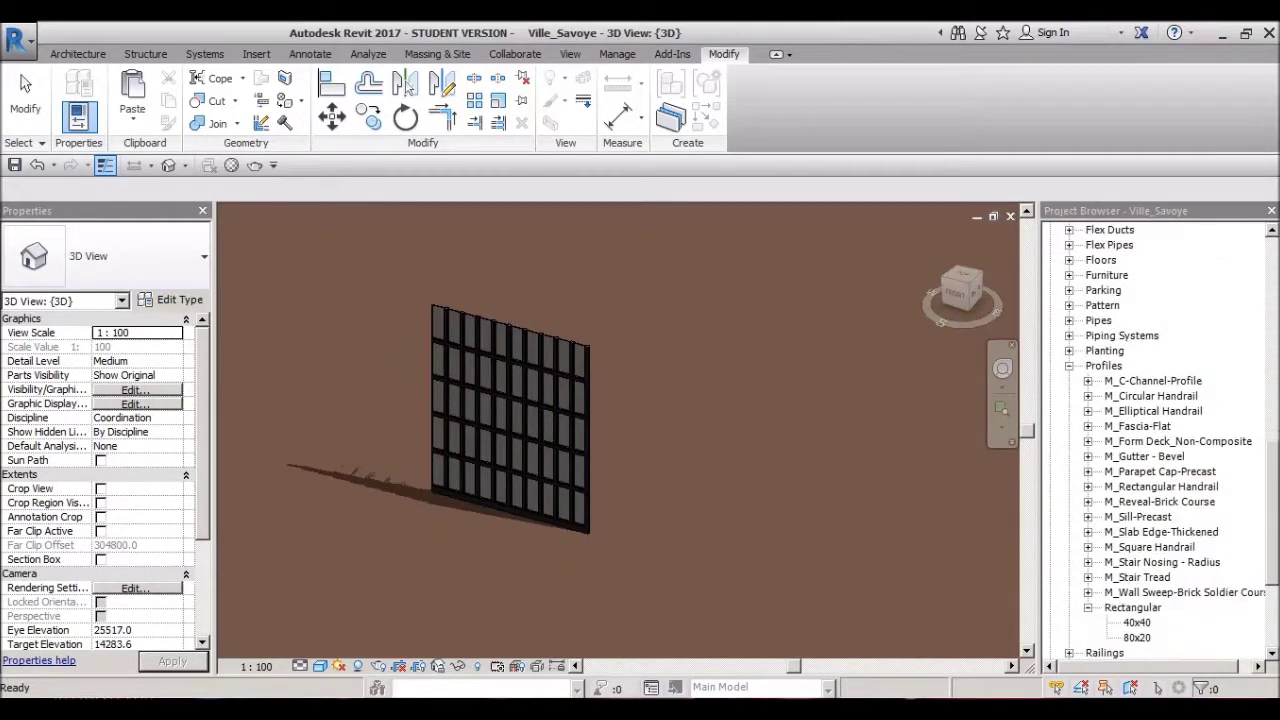
scroll(1160, 440, "down", 2)
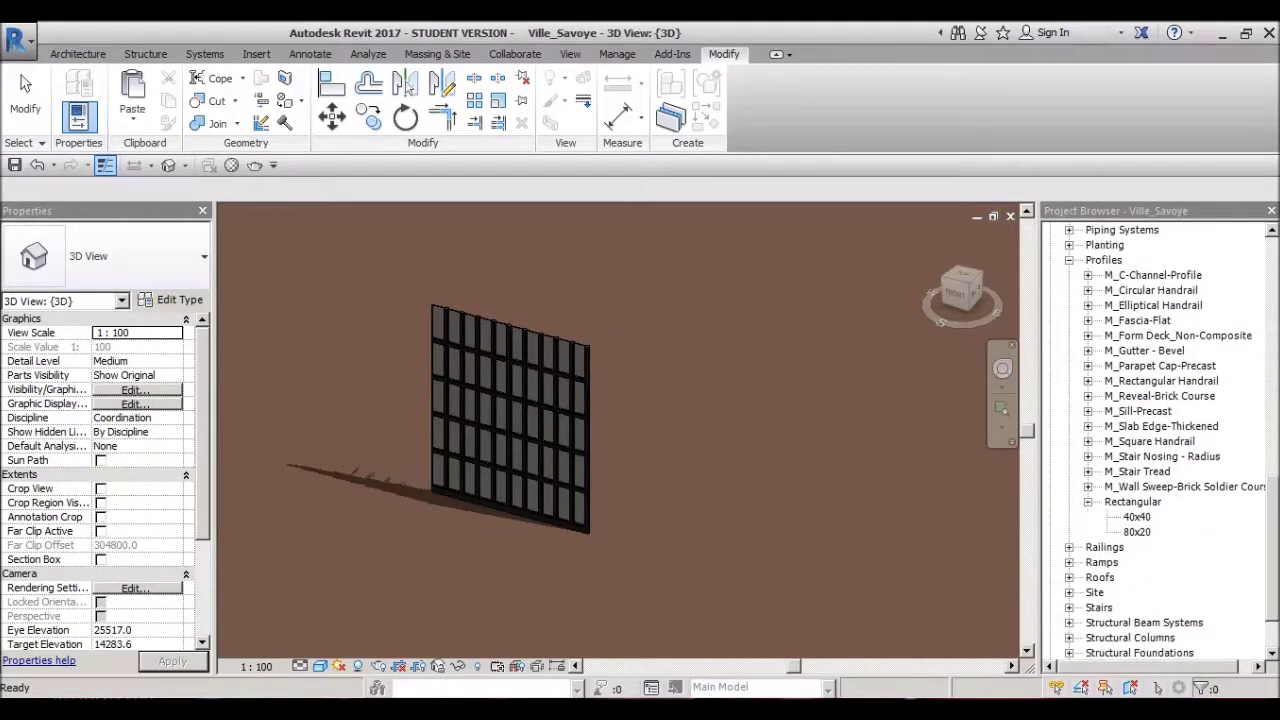
double_click(1140, 516)
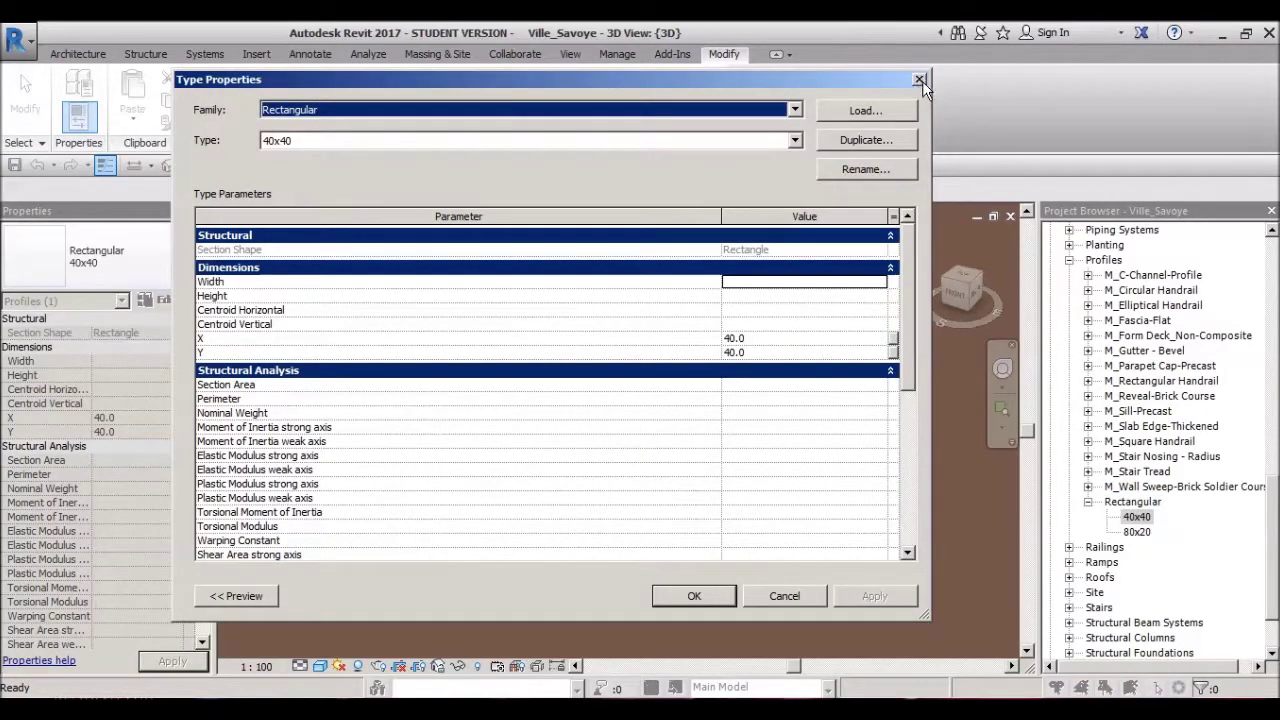
left_click(920, 79)
double_click(1137, 531)
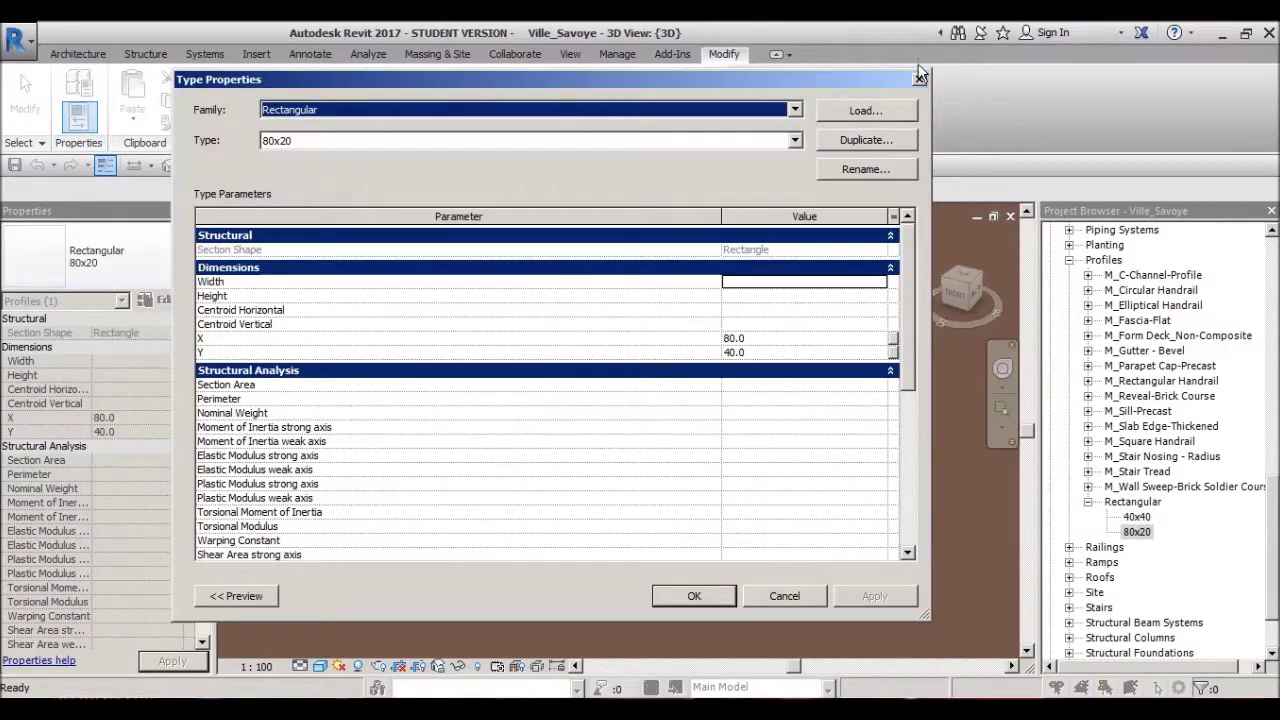
left_click(919, 78)
Step: Orbit around the test curtain wall and inspect one of its mullions
scroll(527, 425, "up", 2)
scroll(481, 436, "up", 2)
scroll(486, 498, "up", 2)
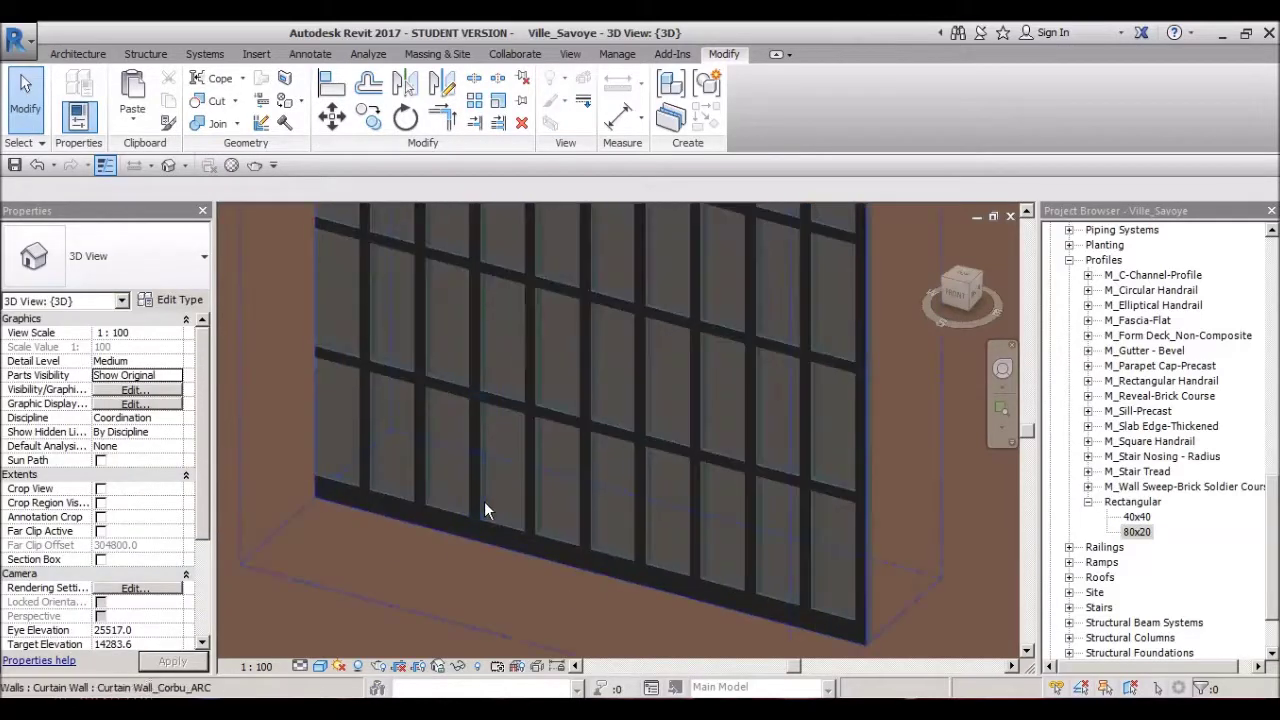
mouse_move(390, 373)
middle_mouse_down("shift")
mouse_move(437, 374)
mouse_move(457, 491)
mouse_move(645, 513)
mouse_move(666, 591)
middle_mouse_up("shift")
left_click(437, 374)
left_click(360, 515)
scroll(360, 515, "up", 3)
mouse_move(360, 515)
middle_mouse_down("shift")
mouse_move(389, 453)
mouse_move(413, 533)
mouse_move(339, 504)
mouse_move(418, 382)
mouse_move(406, 523)
mouse_move(489, 507)
mouse_move(623, 534)
mouse_move(549, 537)
mouse_move(806, 606)
mouse_move(518, 581)
mouse_move(580, 583)
mouse_move(686, 471)
mouse_move(529, 529)
mouse_move(639, 568)
mouse_move(766, 537)
mouse_move(529, 551)
mouse_move(666, 491)
middle_mouse_up("shift")
scroll(339, 504, "up", 2)
mouse_move(885, 428)
middle_mouse_down("shift")
mouse_move(829, 400)
mouse_move(848, 480)
middle_mouse_up("shift")
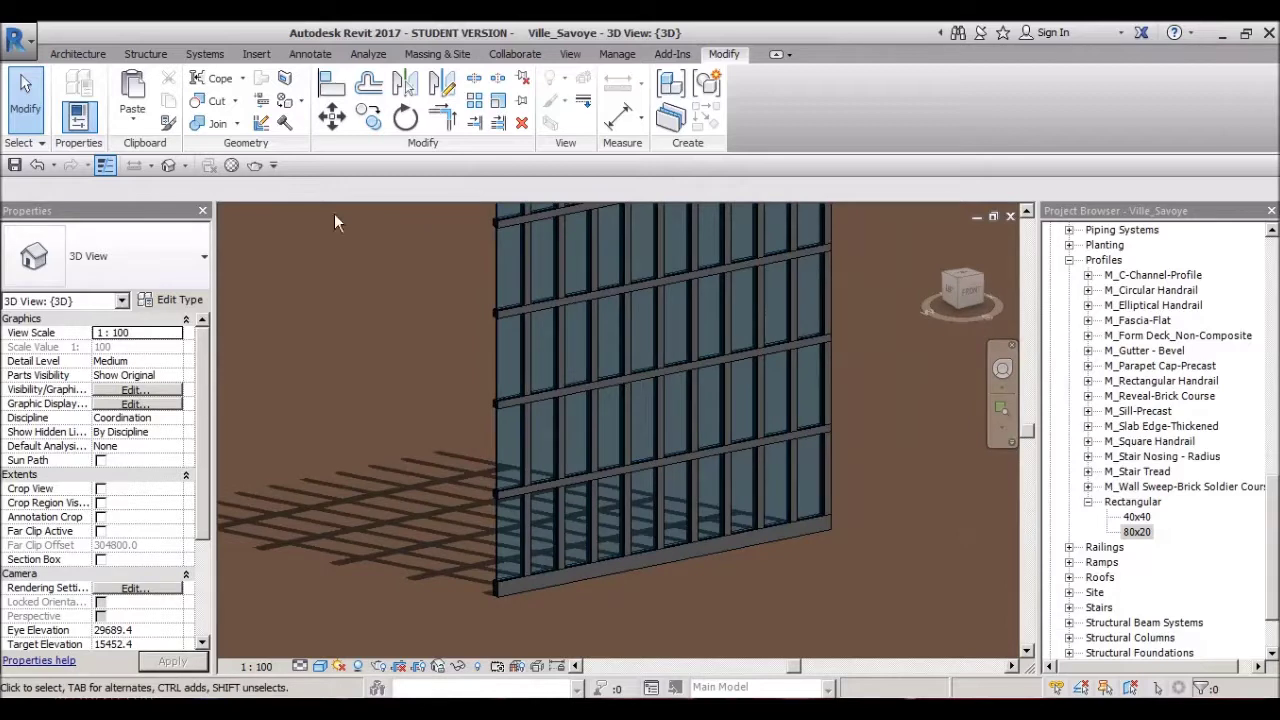
Step: Open the Material Browser with the MAT command
key("m")
key("a")
key("t")
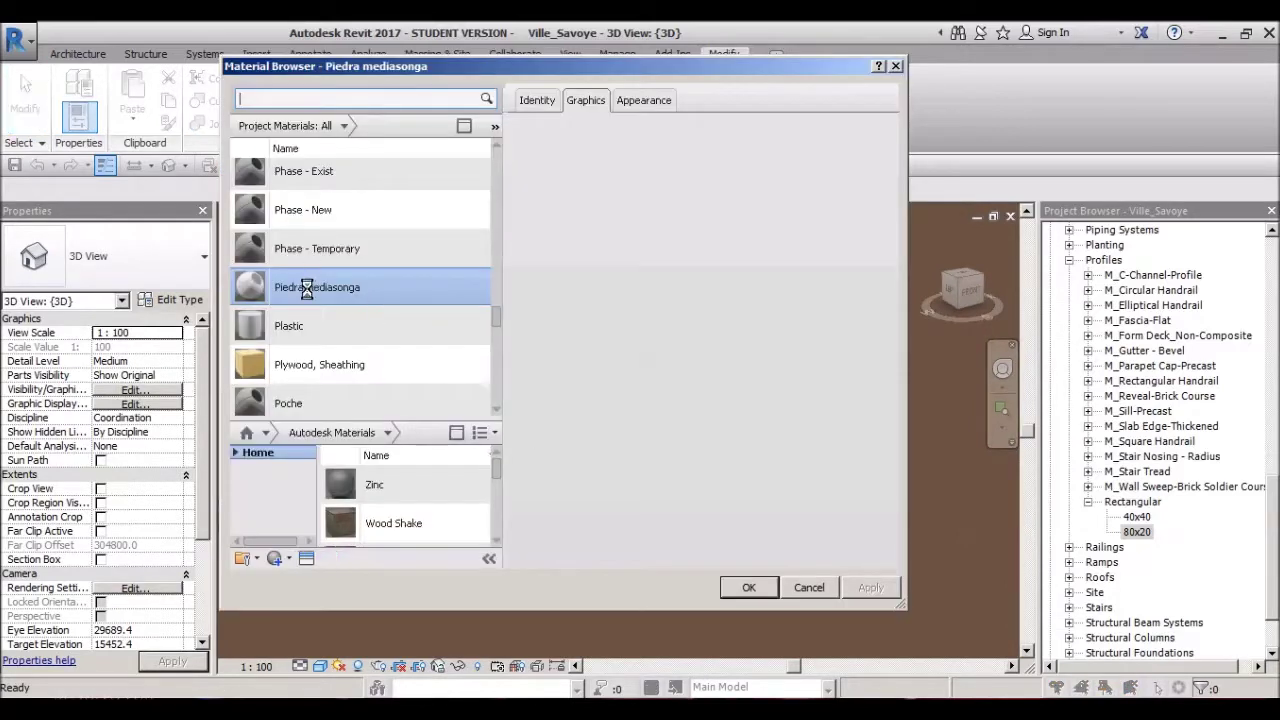
scroll(300, 300, "down", 1)
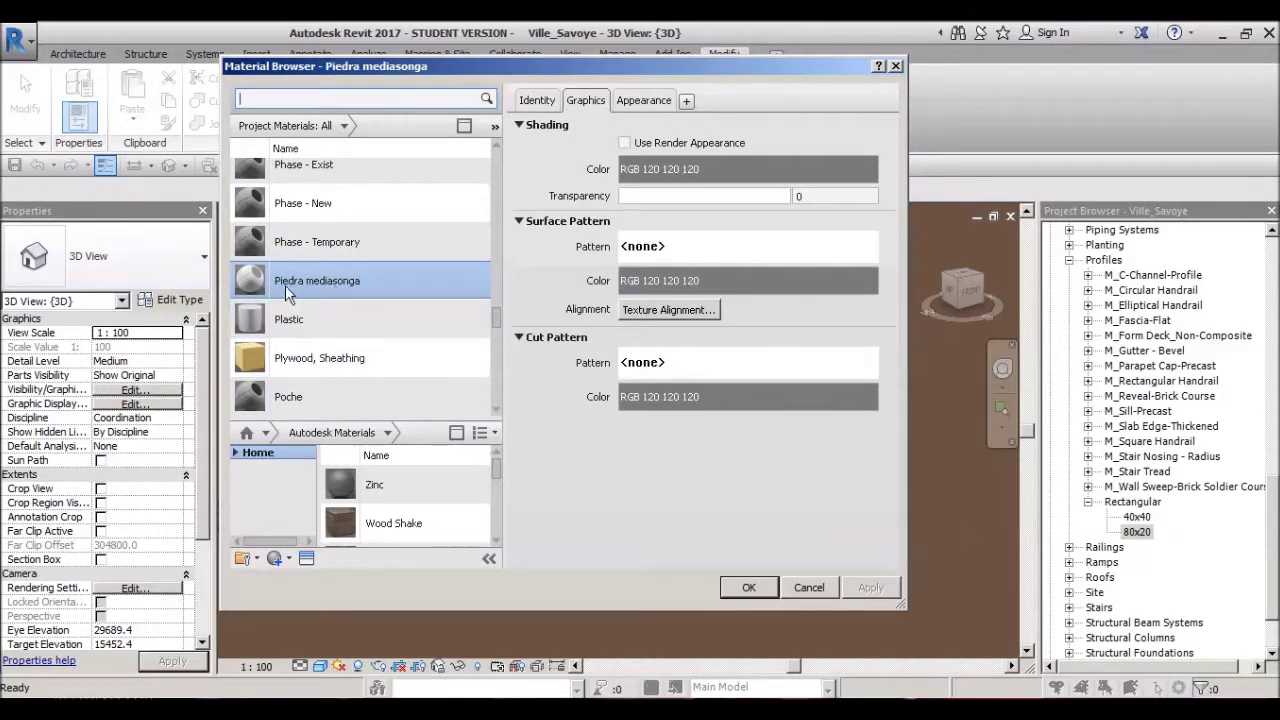
left_click(797, 590)
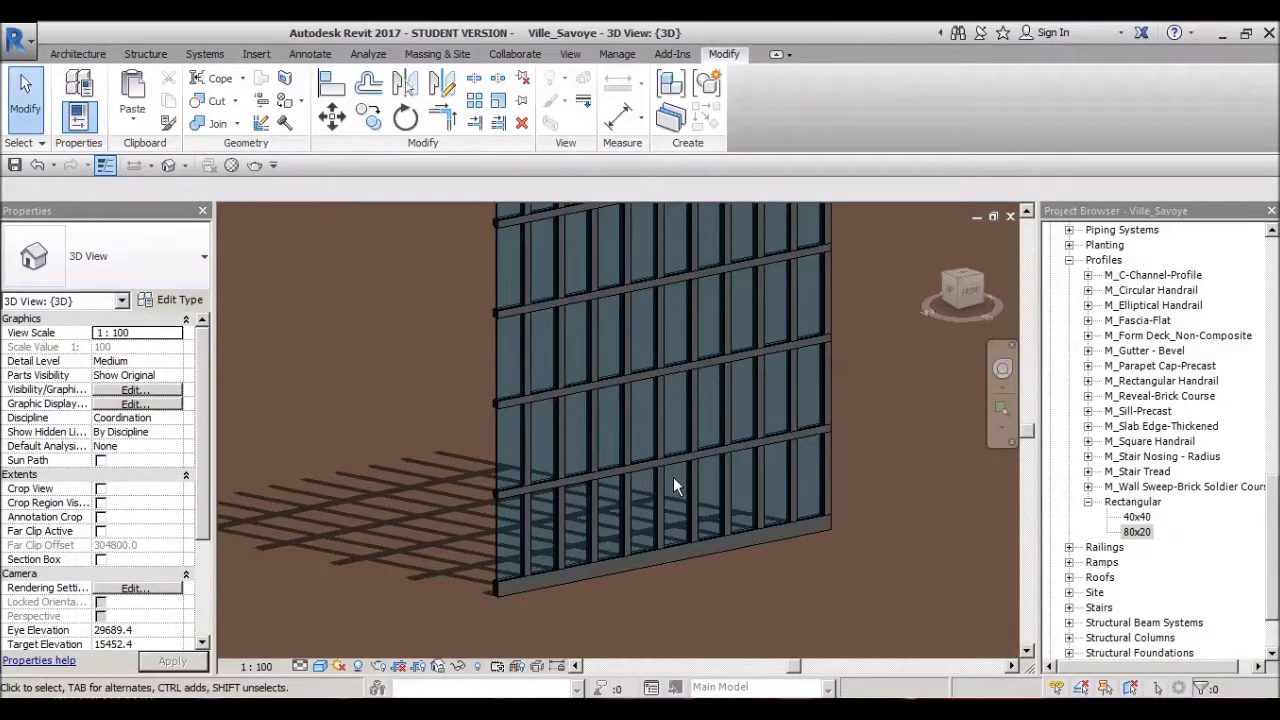
mouse_move(707, 468)
middle_mouse_down("shift")
mouse_move(737, 535)
mouse_move(580, 536)
mouse_move(548, 574)
mouse_move(710, 548)
mouse_move(687, 516)
mouse_move(661, 548)
mouse_move(709, 452)
mouse_move(752, 510)
middle_mouse_up("shift")
mouse_move(721, 298)
middle_mouse_down("shift")
mouse_move(765, 490)
mouse_move(739, 538)
mouse_move(860, 545)
mouse_move(829, 491)
mouse_move(815, 422)
mouse_move(690, 541)
middle_mouse_up("shift")
left_click(734, 527)
left_click(860, 545)
scroll(690, 541, "down", 5)
middle_click_drag(838, 372, 700, 480, "shift")
scroll(697, 493, "down", 2)
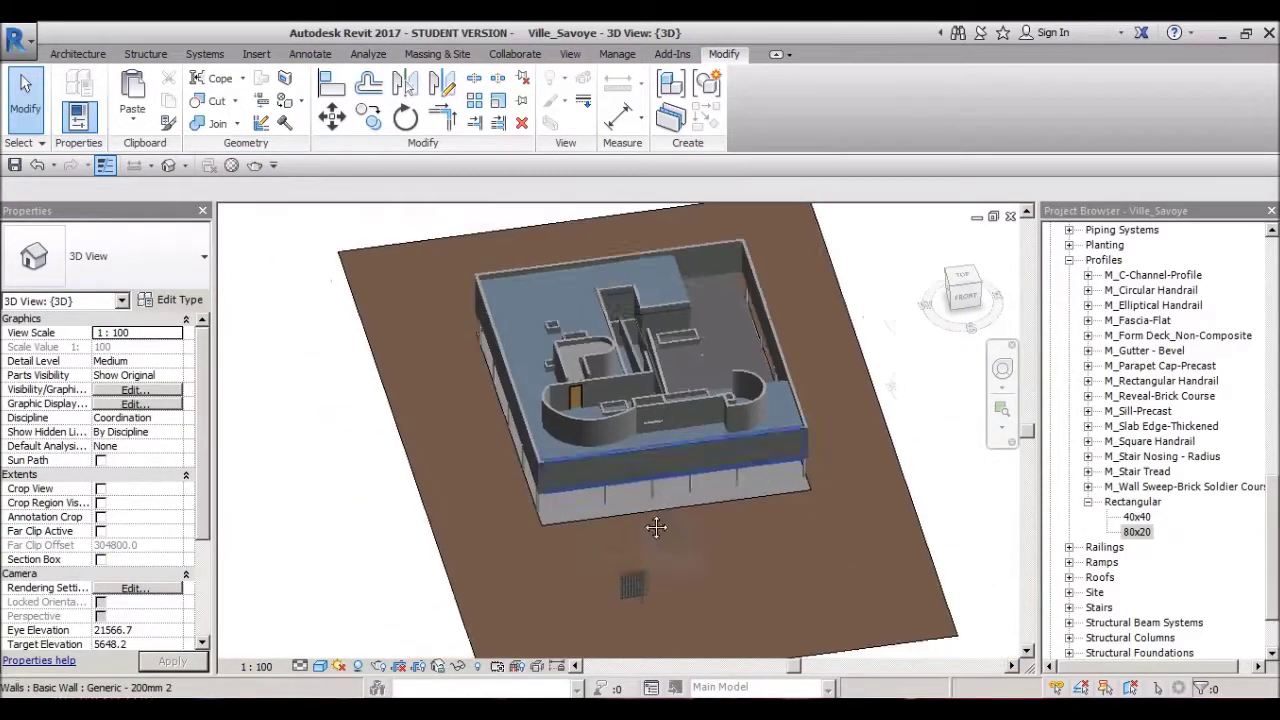
scroll(693, 484, "up", 3)
scroll(513, 446, "up", 3)
mouse_move(651, 380)
middle_mouse_down("shift")
mouse_move(600, 450)
mouse_move(541, 360)
mouse_move(600, 429)
mouse_move(678, 395)
mouse_move(551, 347)
mouse_move(457, 286)
mouse_move(424, 391)
mouse_move(606, 329)
mouse_move(370, 335)
mouse_move(609, 351)
mouse_move(537, 297)
mouse_move(676, 301)
mouse_move(725, 275)
mouse_move(591, 306)
mouse_move(677, 337)
mouse_move(571, 363)
mouse_move(606, 349)
middle_mouse_up("shift")
left_click(539, 356)
key("Escape")
left_click(551, 347)
key("Escape")
left_click(547, 480)
right_click(514, 562)
key("Escape")
middle_click_drag(465, 355, 537, 371, "shift")
left_click(476, 282)
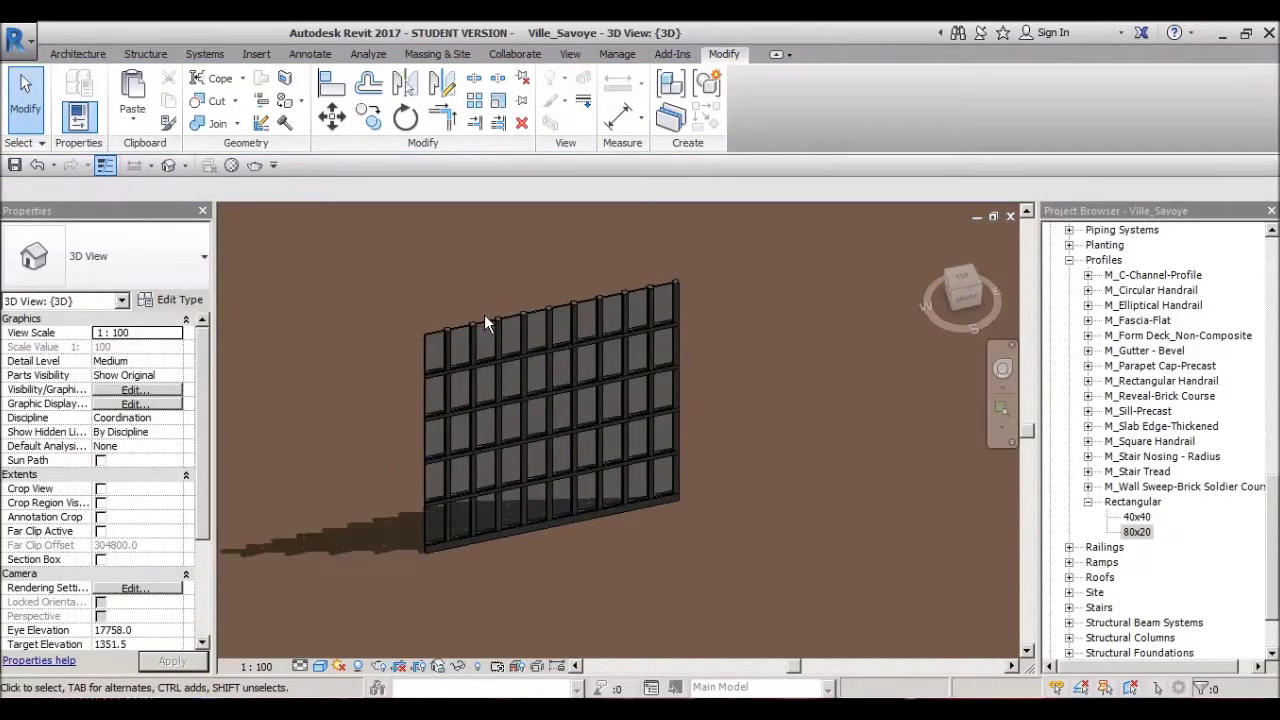
middle_click_drag(484, 314, 486, 318, "shift")
left_click(486, 318)
left_click(511, 264)
mouse_move(511, 264)
middle_mouse_down("shift")
mouse_move(599, 438)
mouse_move(411, 552)
mouse_move(543, 459)
mouse_move(373, 461)
mouse_move(353, 479)
middle_mouse_up("shift")
scroll(479, 496, "up", 3)
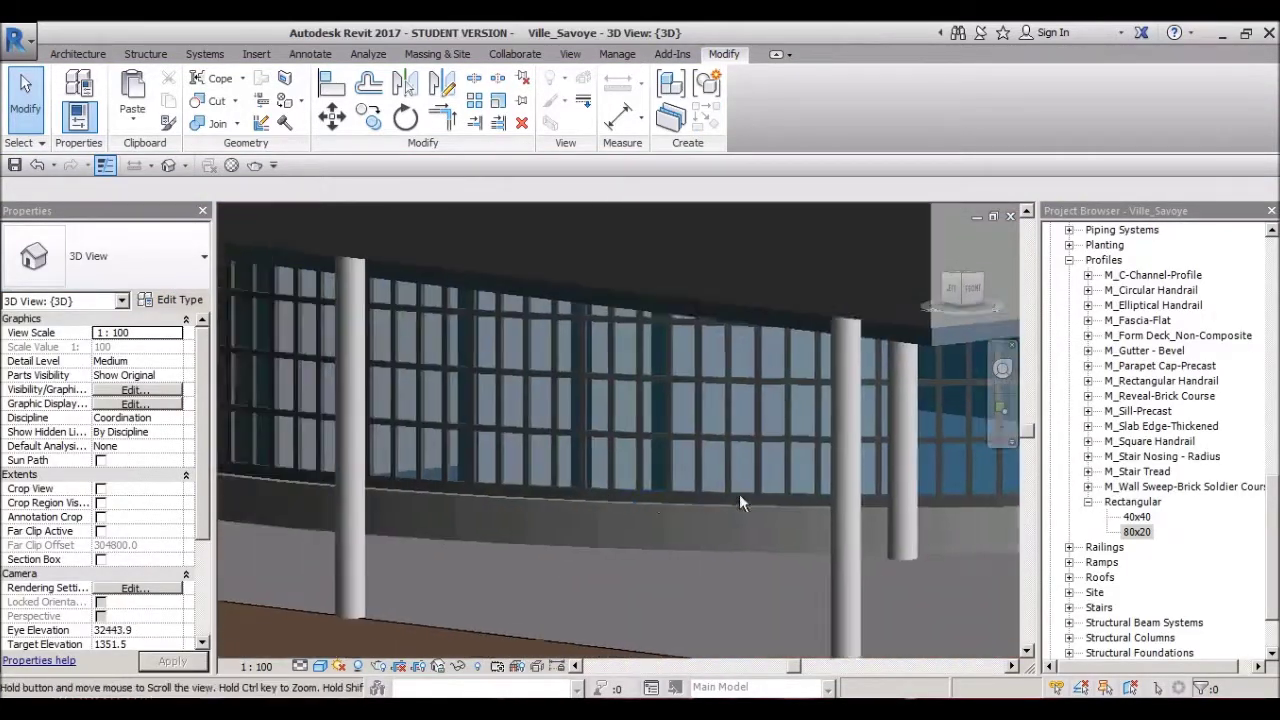
scroll(640, 494, "up", 3)
scroll(574, 476, "up", 3)
scroll(576, 477, "down", 5)
mouse_move(576, 477)
middle_mouse_down("shift")
mouse_move(380, 409)
mouse_move(516, 447)
mouse_move(790, 446)
mouse_move(683, 590)
mouse_move(846, 463)
mouse_move(694, 314)
middle_mouse_up("shift")
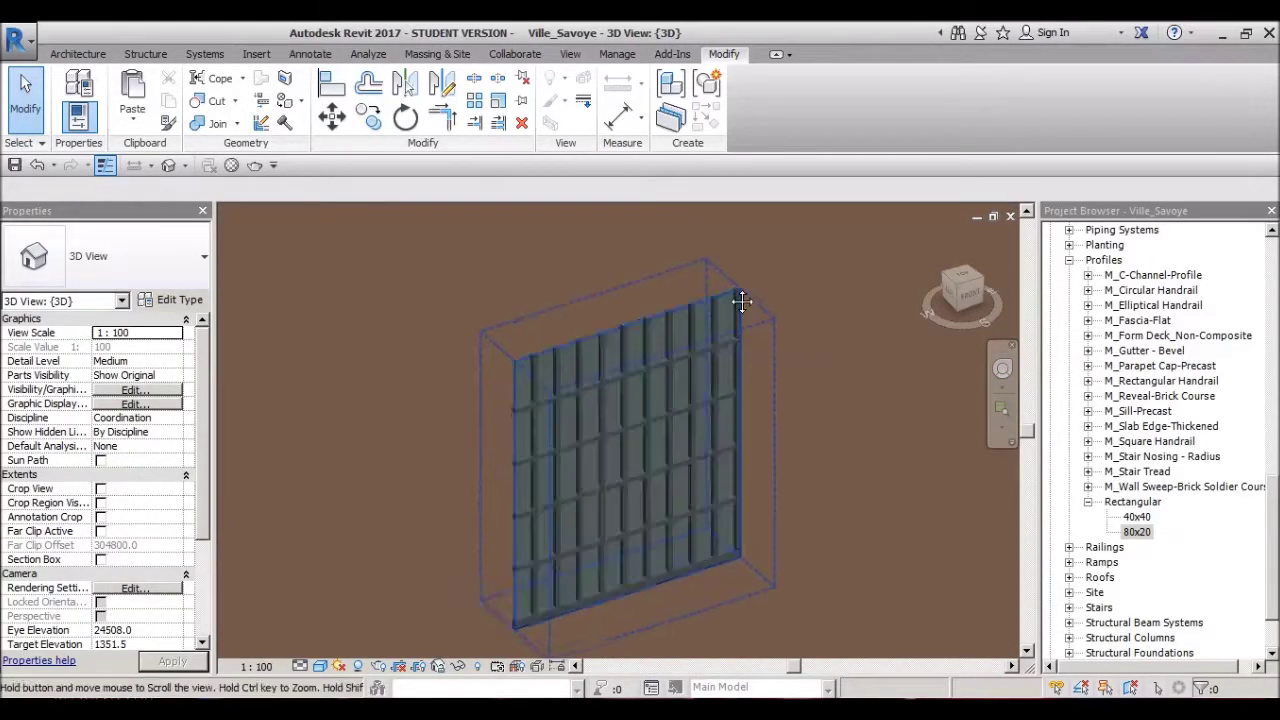
left_click(730, 297)
left_click(166, 303)
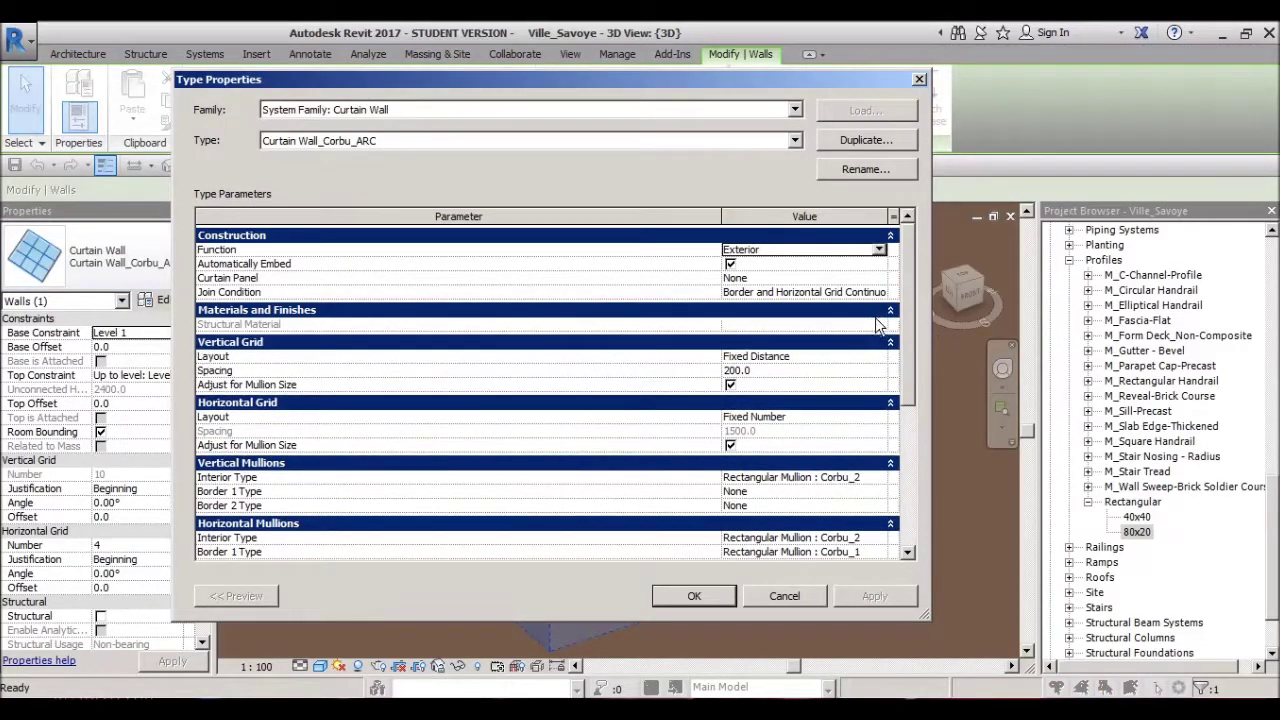
Step: Collapse the property groups to show the vertical mullion border settings
left_click(884, 314)
left_click(884, 326)
scroll(913, 348, "down", 2)
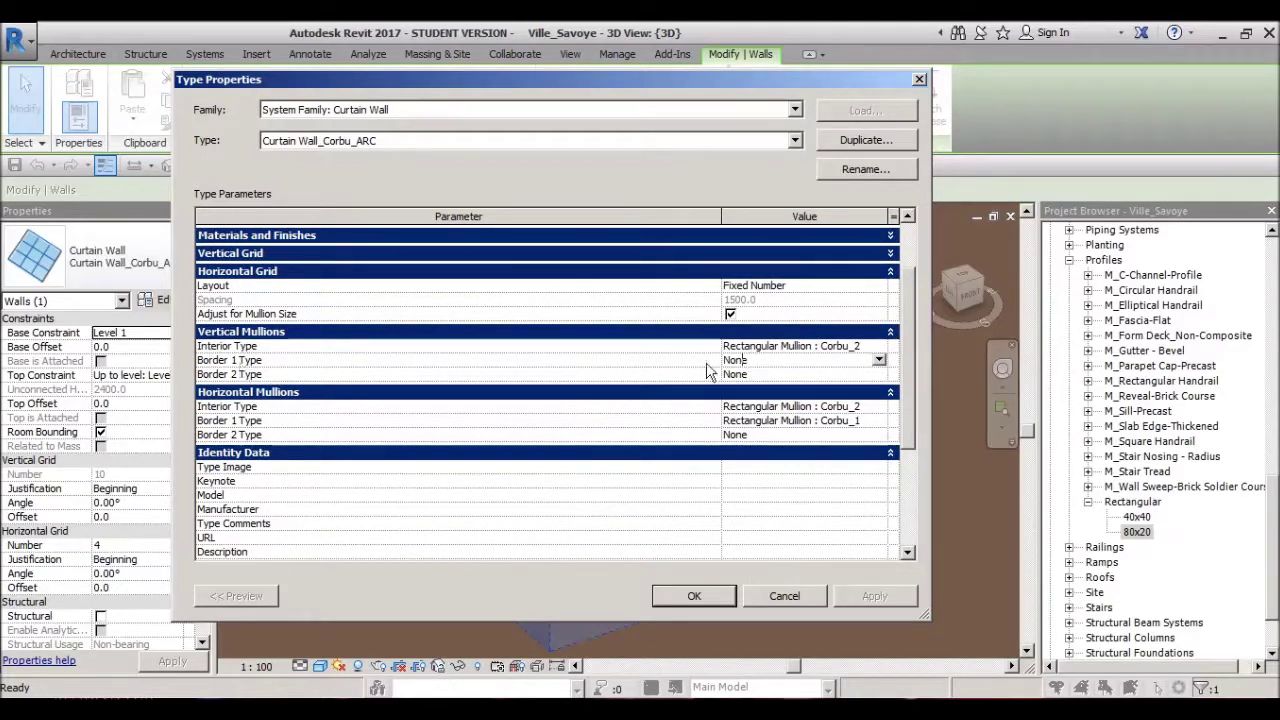
left_click(803, 374)
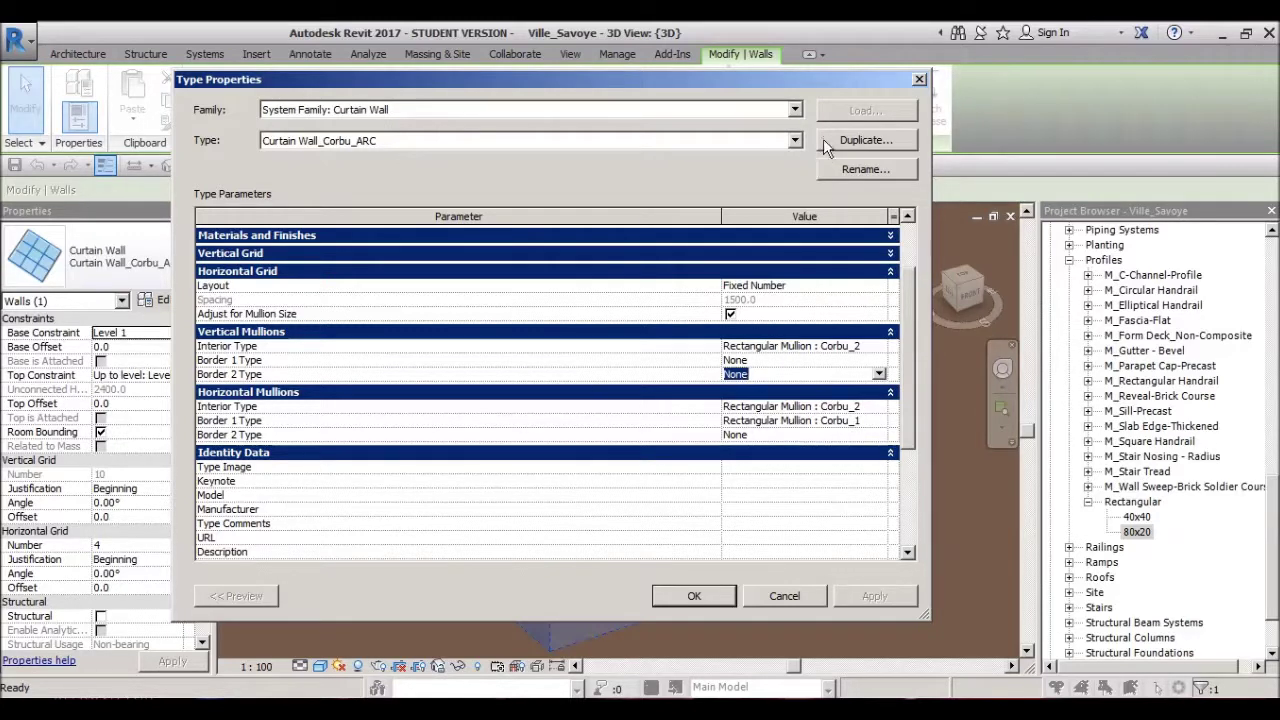
left_click_drag(827, 85, 362, 104)
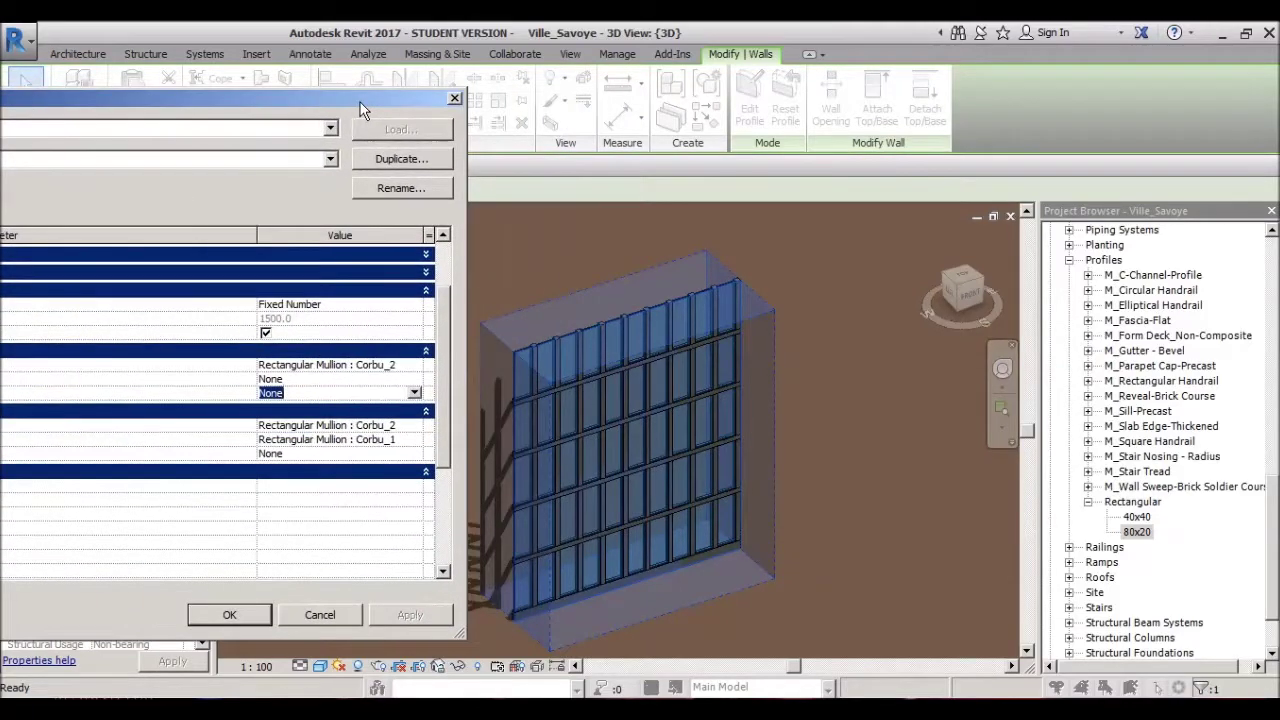
left_click_drag(320, 98, 867, 73)
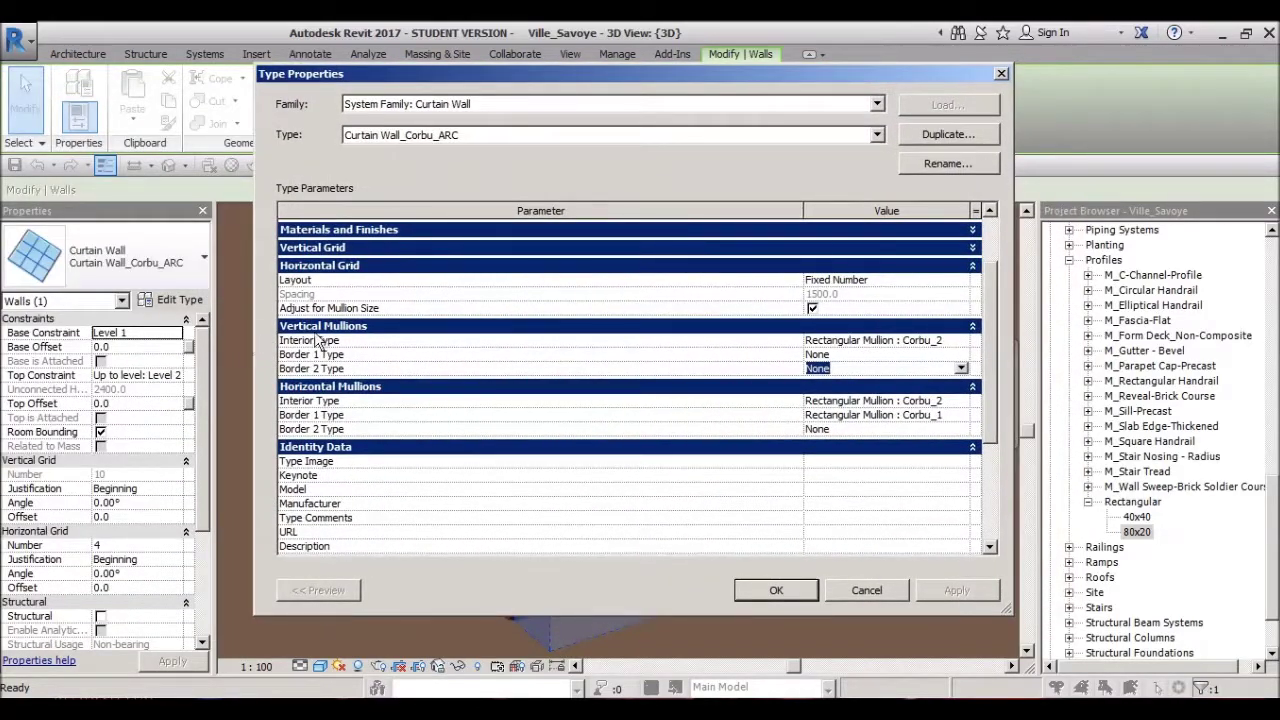
left_click(920, 341)
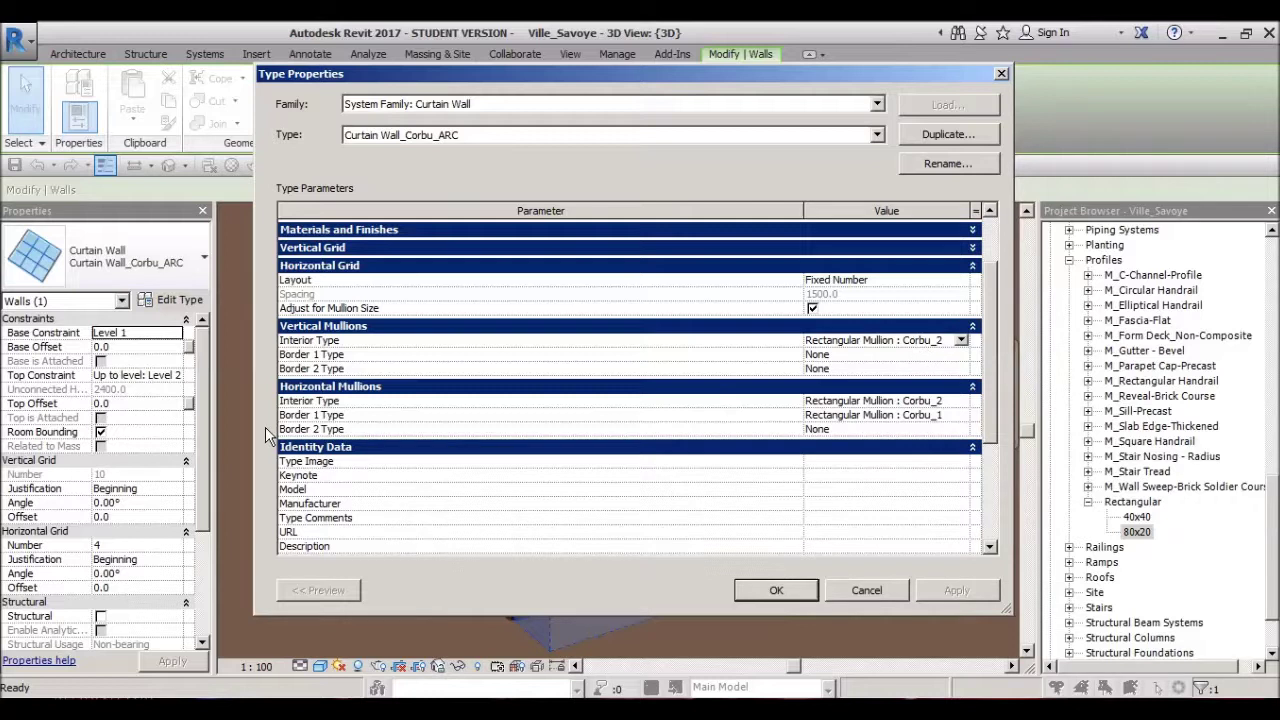
left_click(339, 389)
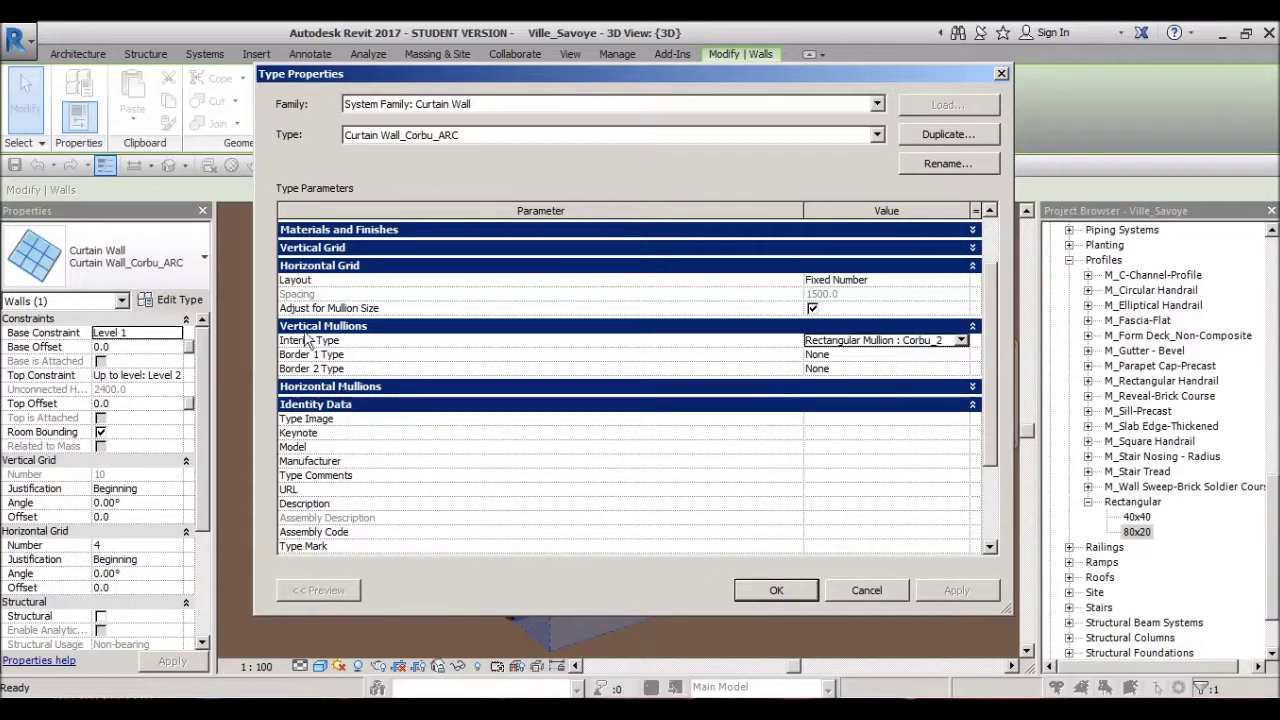
Step: Set the vertical Border 1 mullion to Rectangular Mullion : Corbu_1 and apply
left_click(922, 354)
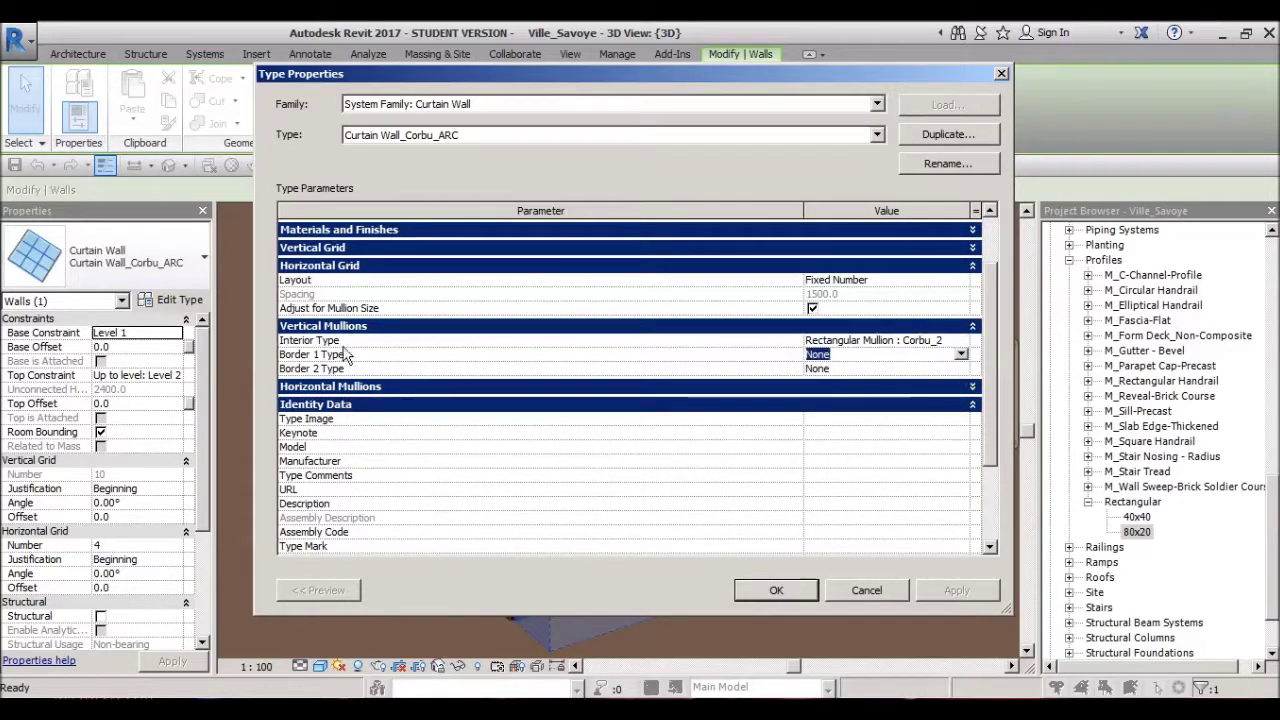
left_click(961, 355)
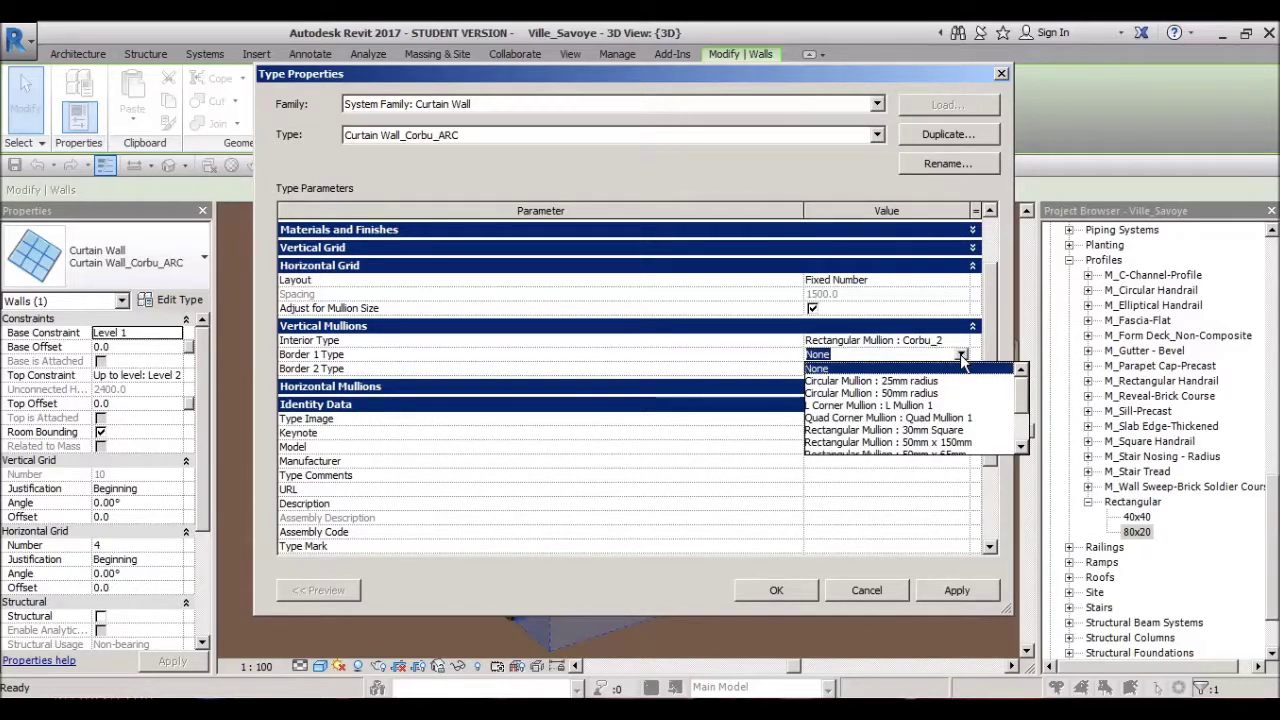
left_click_drag(1021, 400, 1022, 433)
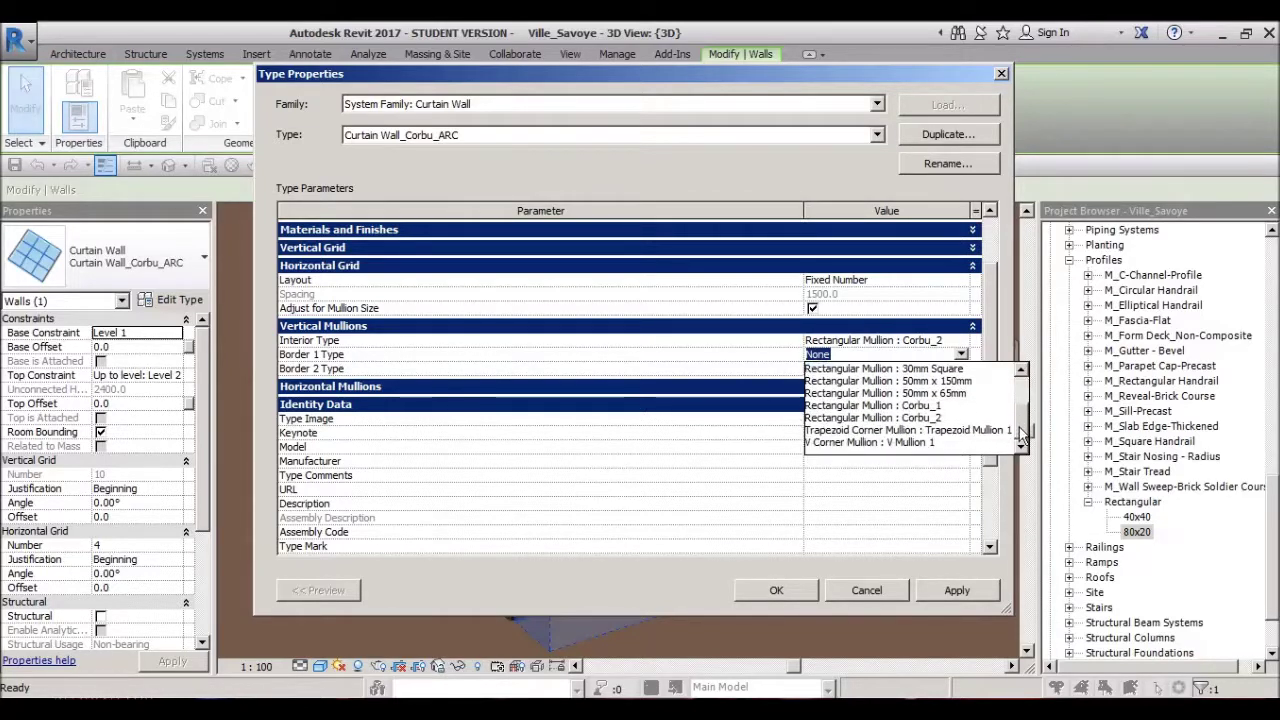
left_click(962, 406)
left_click(960, 592)
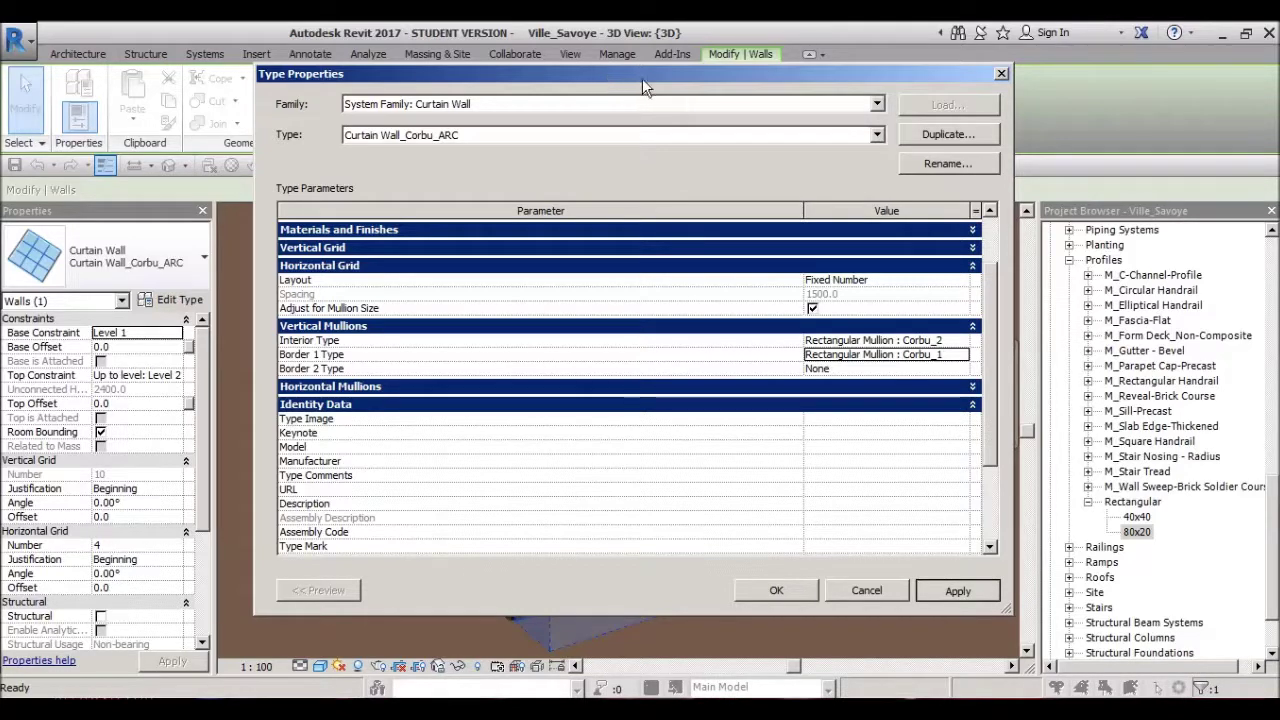
Step: Check the wall, then change the Border 1 mullion to Corbu_2
left_click_drag(642, 78, 479, 78)
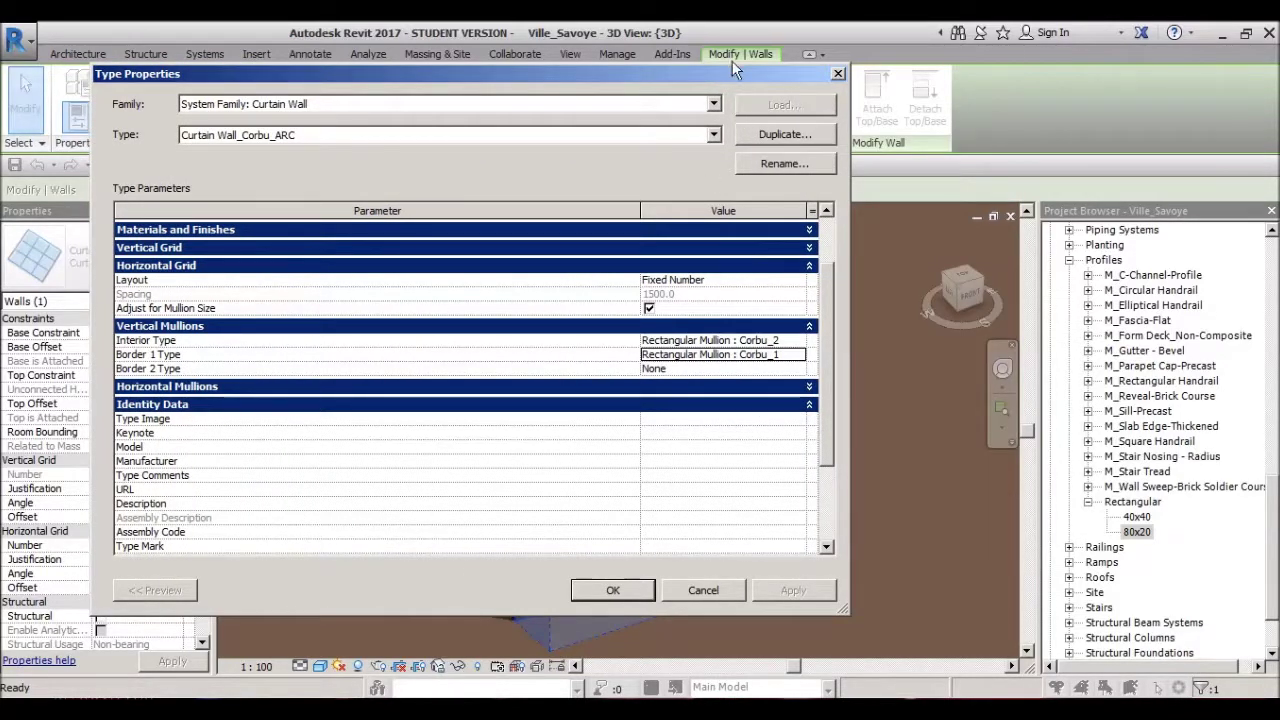
left_click_drag(733, 70, 319, 79)
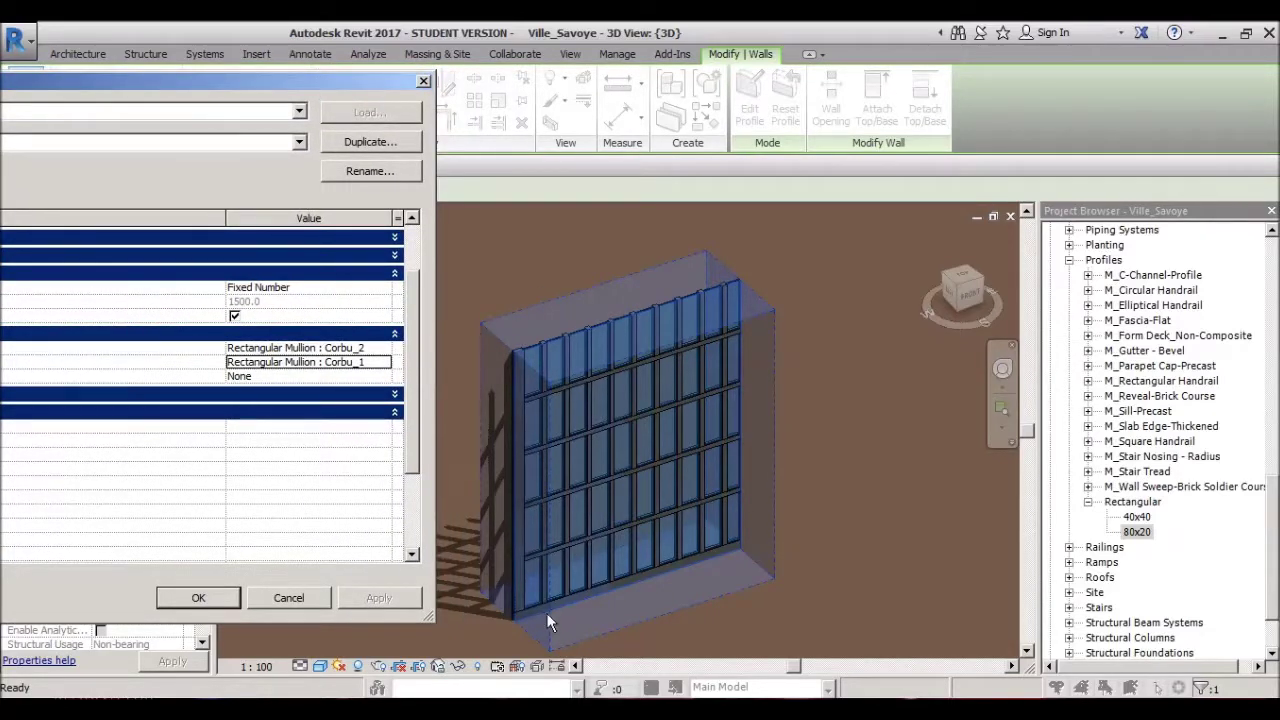
left_click_drag(337, 78, 874, 30)
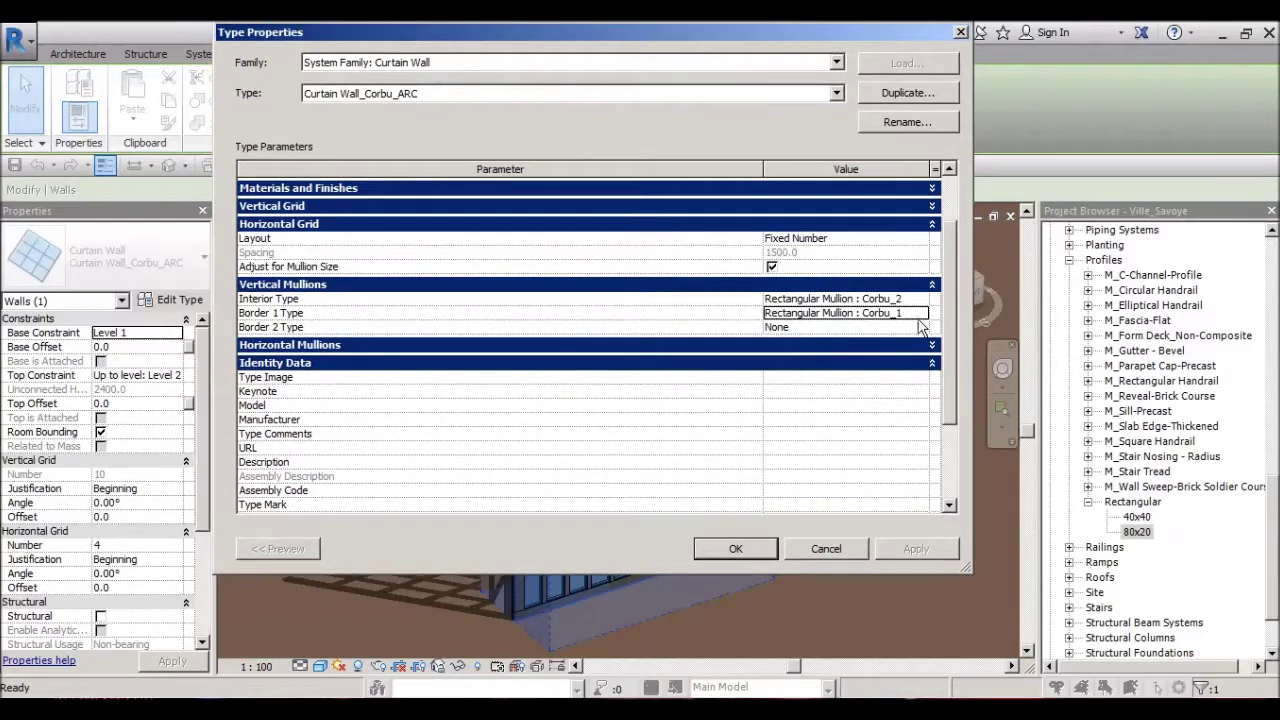
left_click(919, 314)
scroll(910, 370, "down", 1)
left_click(860, 376)
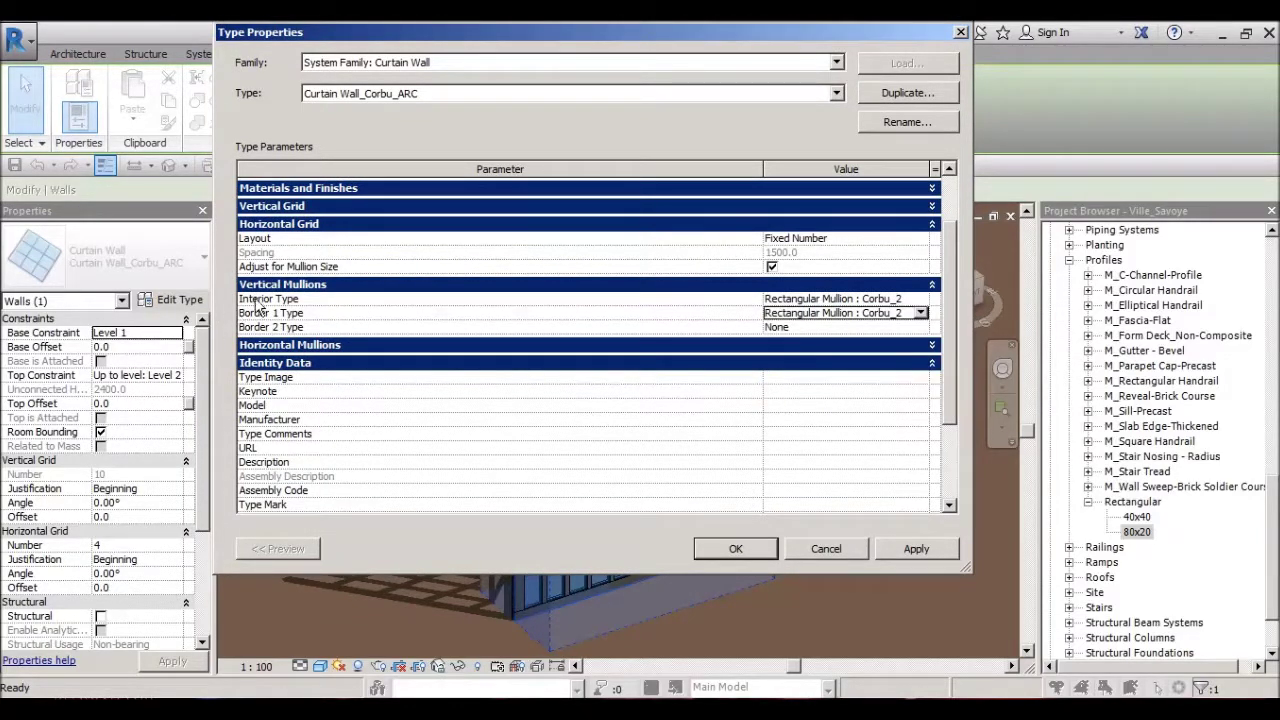
Step: Set the vertical Border 2 mullion to Corbu_2, apply, and confirm with OK
left_click(845, 328)
left_click(920, 326)
scroll(900, 378, "down", 1)
scroll(942, 403, "down", 1)
left_click(908, 392)
left_click(928, 550)
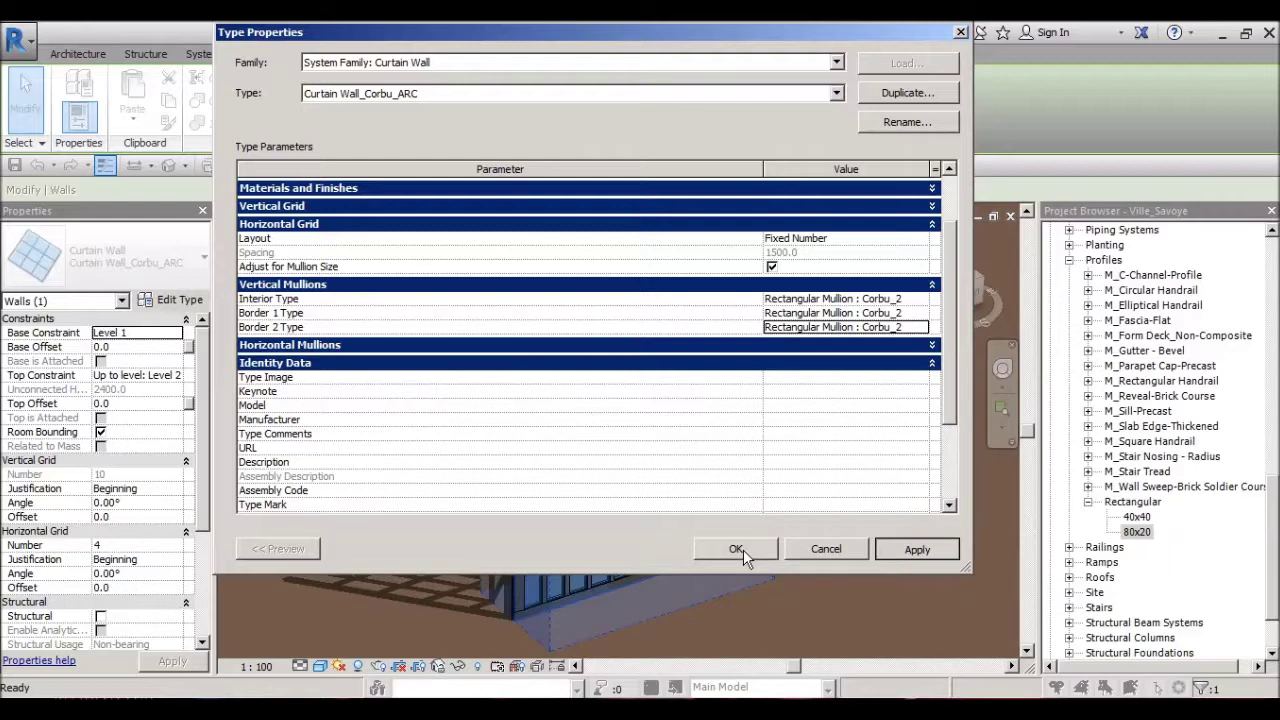
left_click(743, 549)
Step: Reselect the test curtain wall to check its new edge mullions
left_click(835, 477)
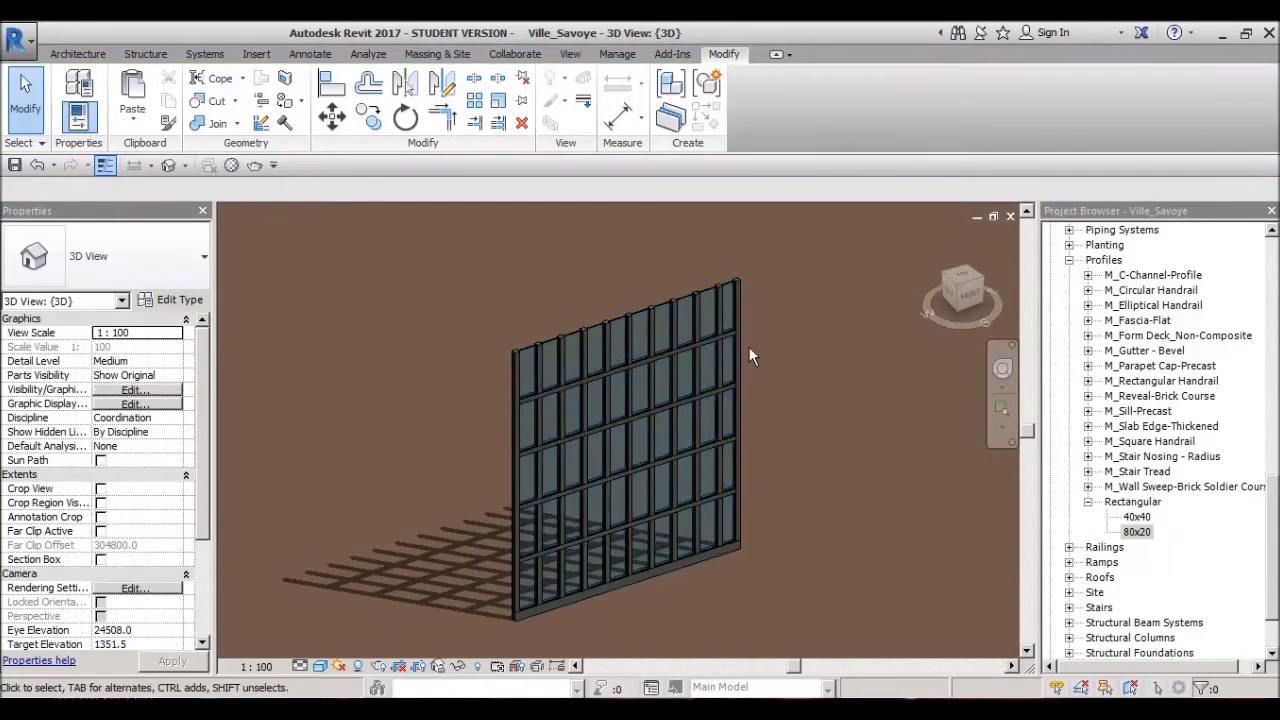
left_click(736, 555)
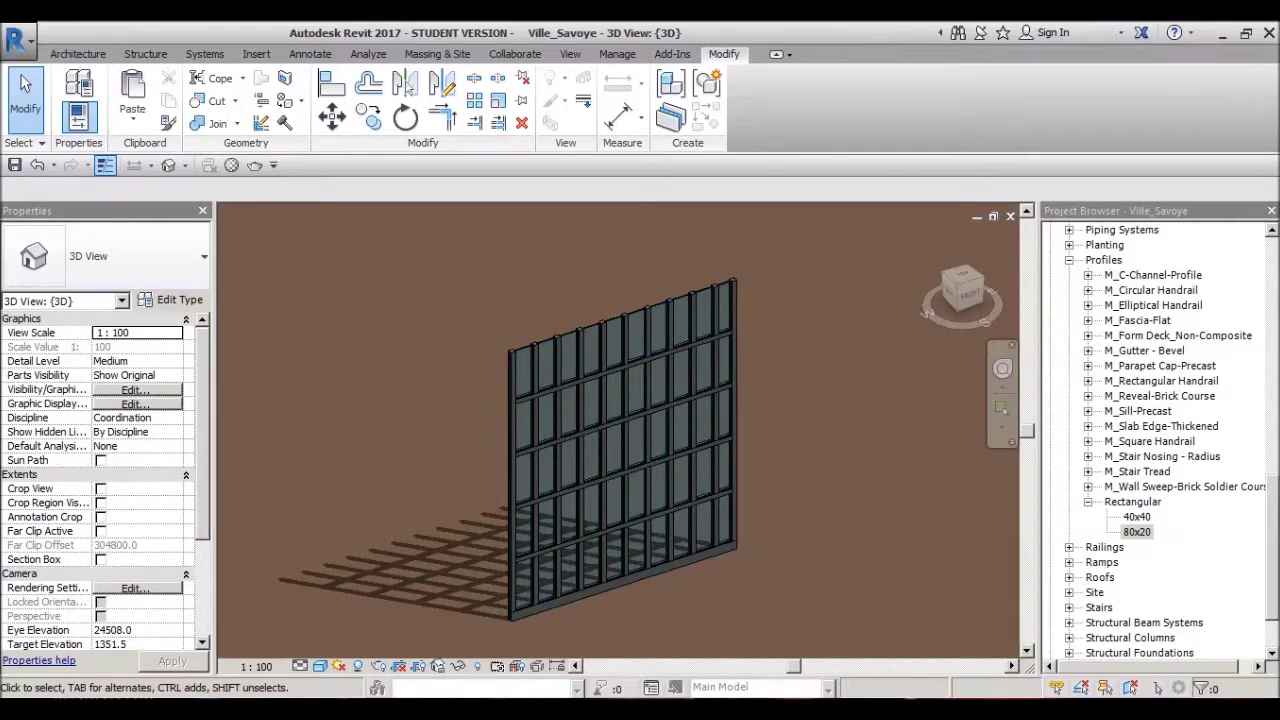
key("alt+Tab")
Step: View the villa-savoye and savoye4 reference photos, panning around savoye4's details
double_click(550, 330)
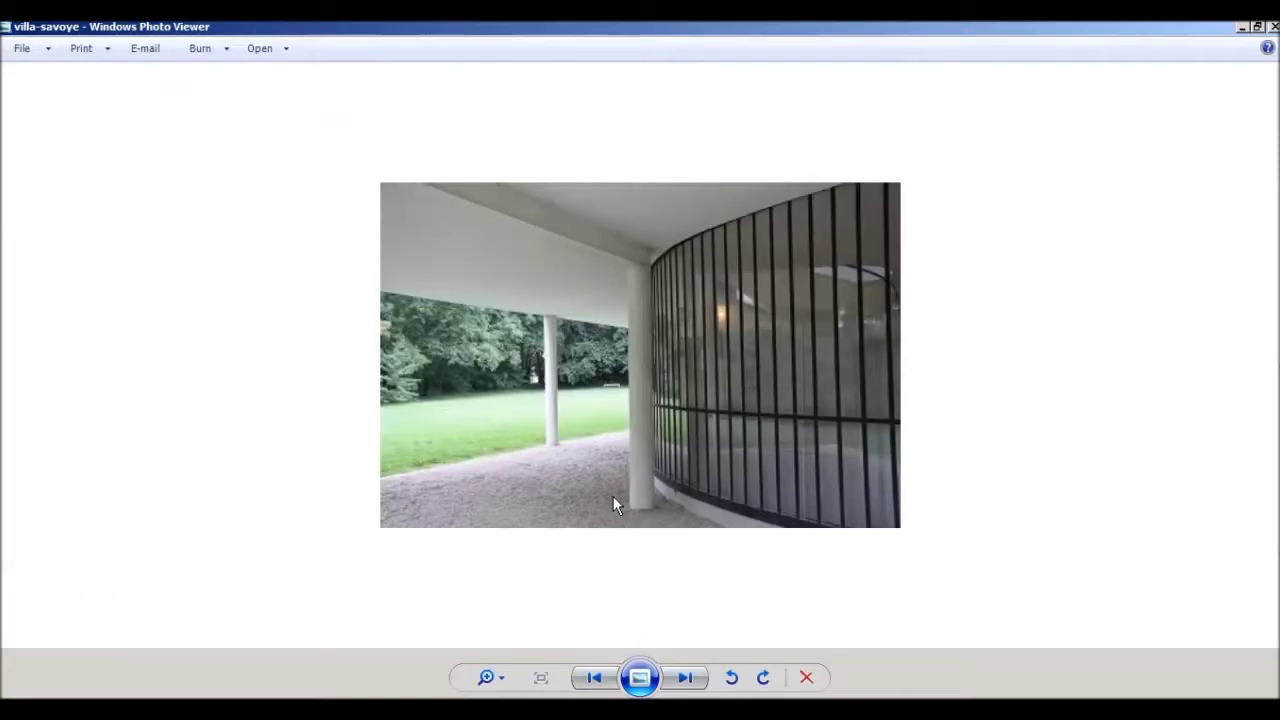
key("super+Down")
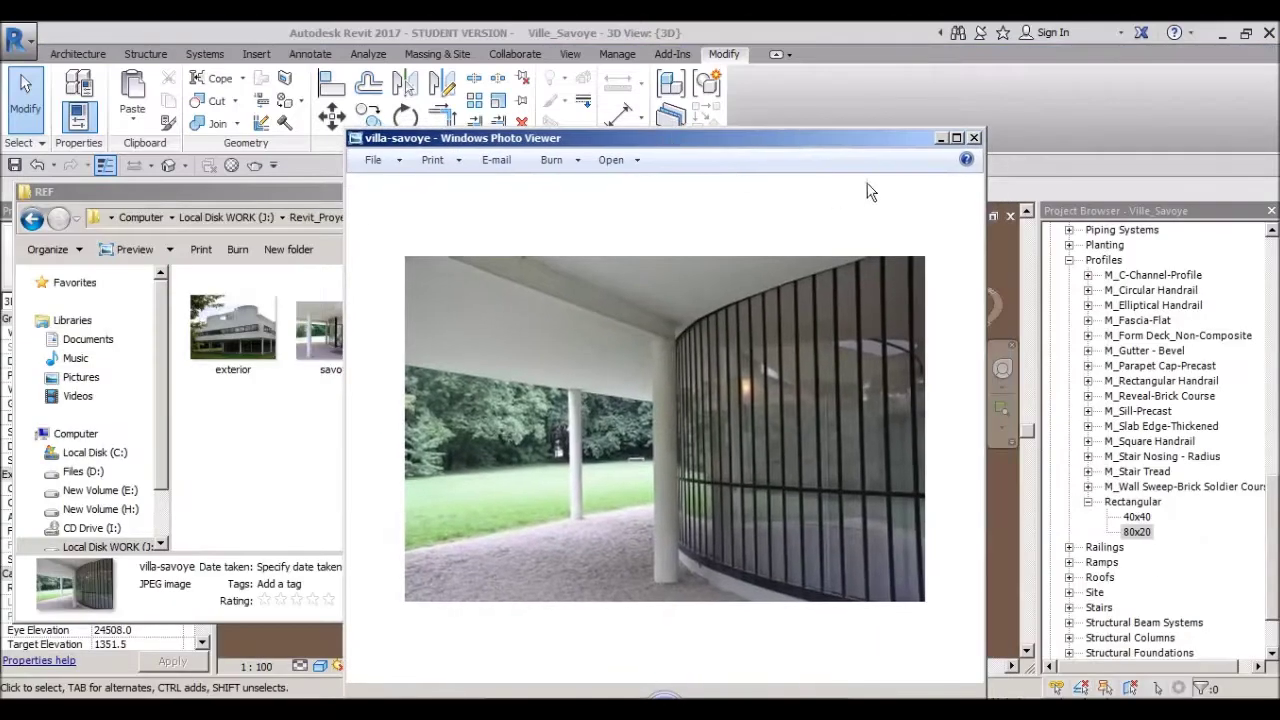
left_click(327, 341)
double_click(346, 337)
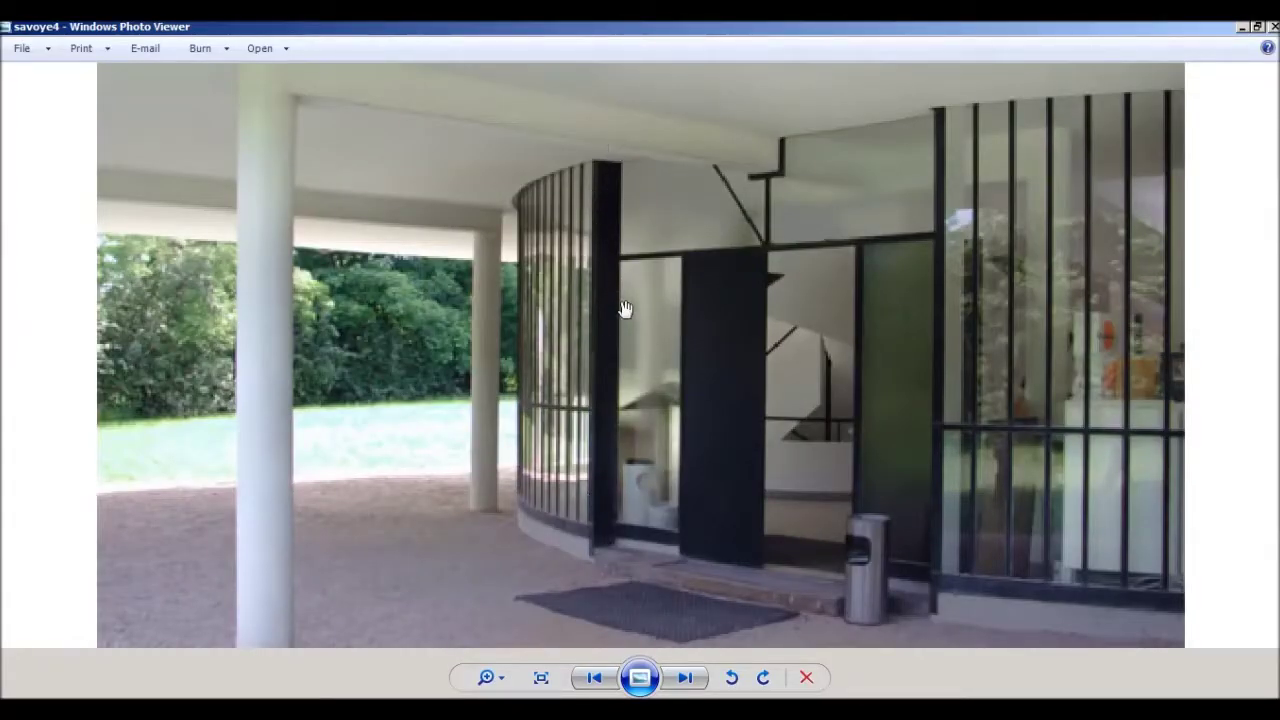
left_click_drag(604, 265, 604, 222)
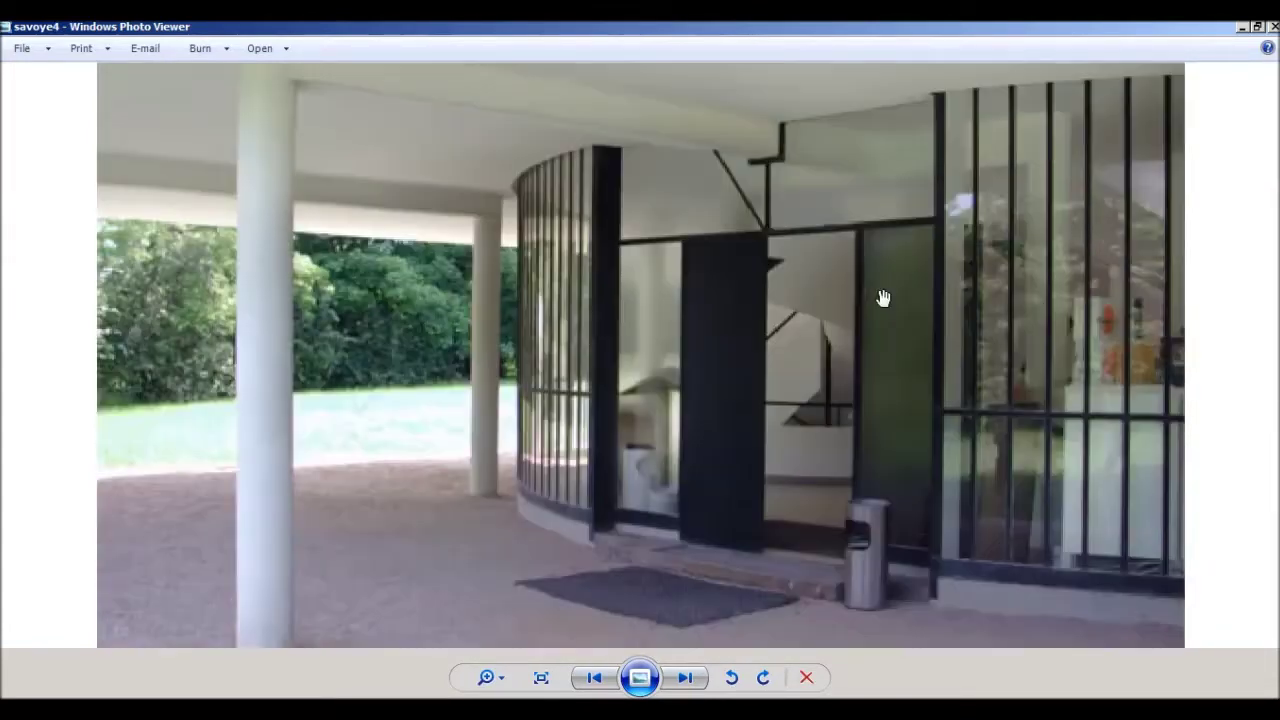
mouse_move(880, 294)
left_mouse_down()
mouse_move(600, 485)
mouse_move(709, 400)
left_mouse_up()
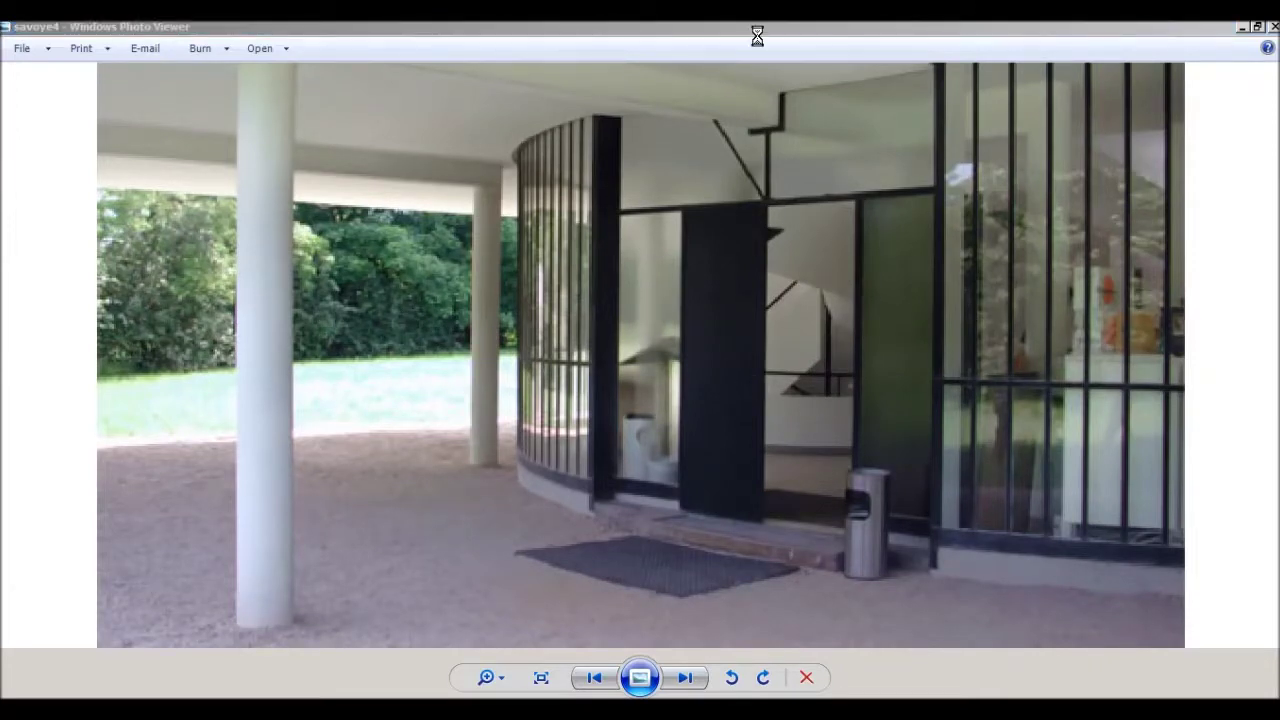
Step: Close the savoye4 photo and the REF folder to return to Revit
key("super+Down")
left_click(871, 53)
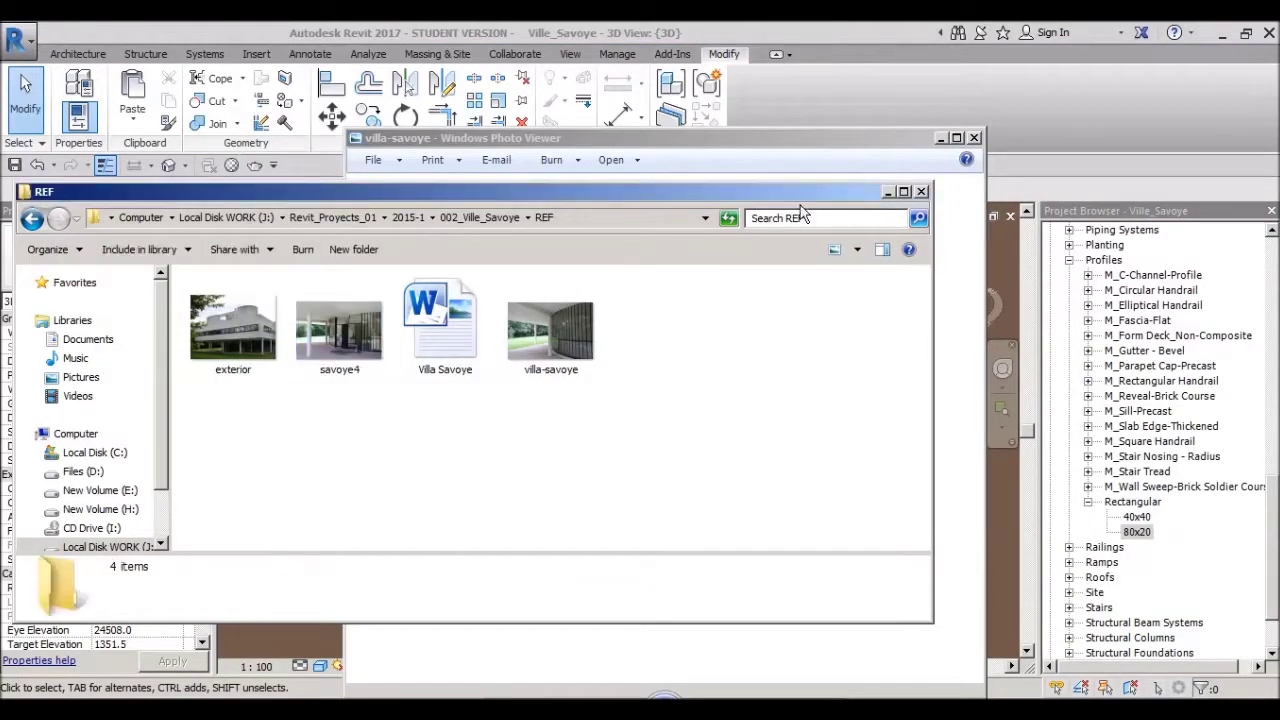
left_click(989, 140)
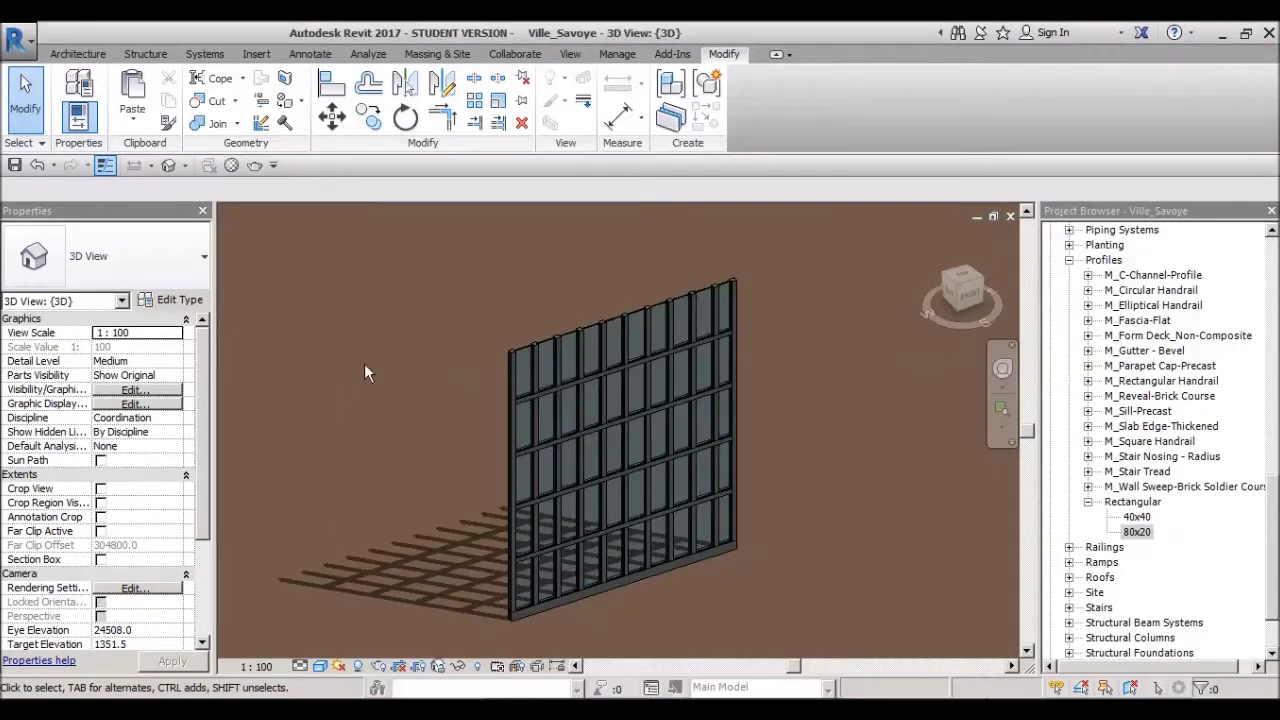
Step: Orbit the 3D view to inspect the curved curtain wall and the columns
mouse_move(364, 363)
middle_mouse_down("shift")
mouse_move(517, 316)
mouse_move(551, 346)
mouse_move(616, 510)
mouse_move(571, 413)
mouse_move(560, 469)
middle_mouse_up("shift")
scroll(551, 349, "down", 2)
left_click(560, 380)
scroll(560, 469, "up", 2)
scroll(560, 469, "up", 2)
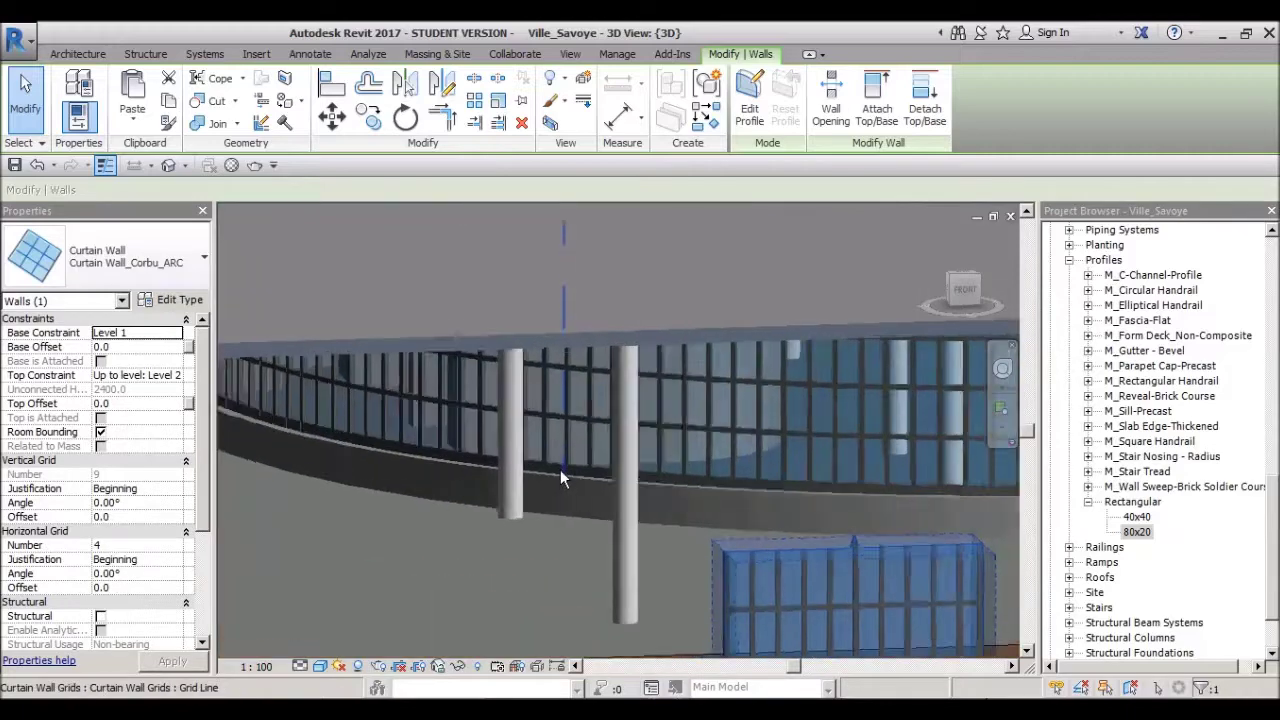
scroll(545, 470, "up", 2)
key("Escape")
mouse_move(545, 471)
middle_mouse_down("shift")
mouse_move(754, 488)
mouse_move(430, 487)
mouse_move(569, 489)
mouse_move(495, 519)
mouse_move(960, 535)
mouse_move(662, 535)
middle_mouse_up("shift")
left_click(591, 481)
scroll(591, 481, "down", 3)
Step: Compare the model with the villa-savoye reference photo, then minimize the photo
key("alt+Tab")
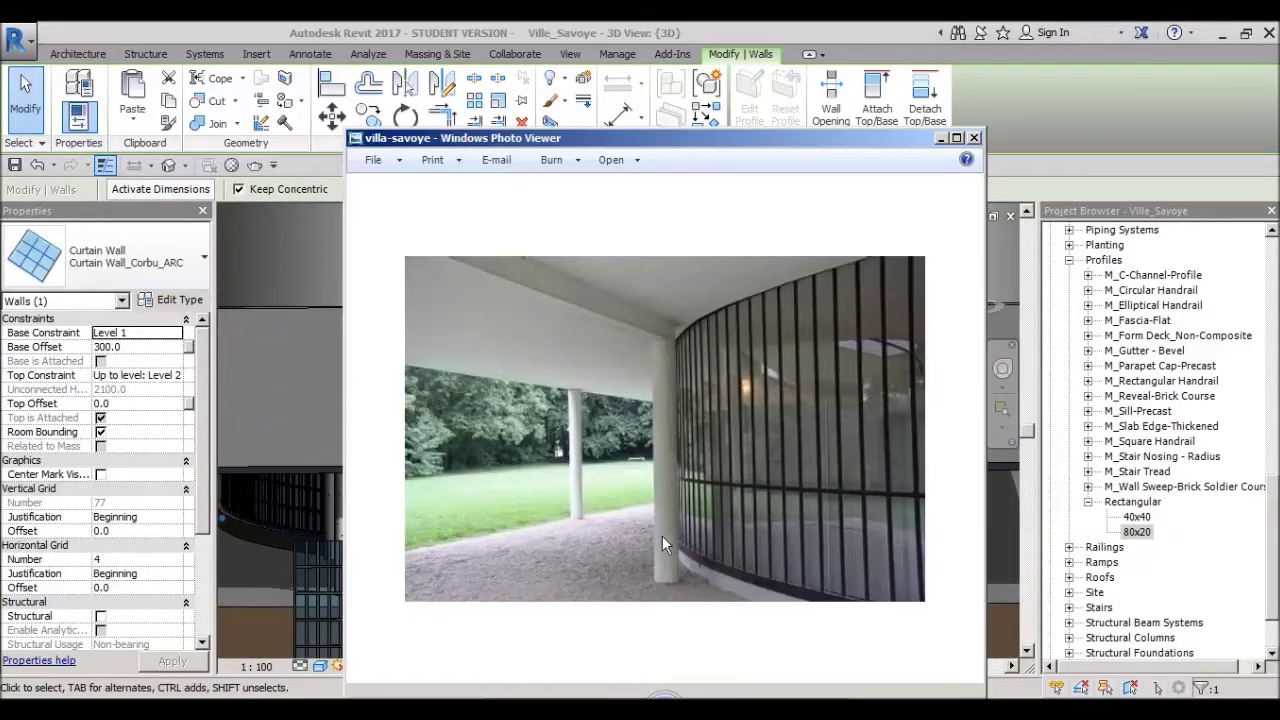
left_click_drag(643, 140, 872, 134)
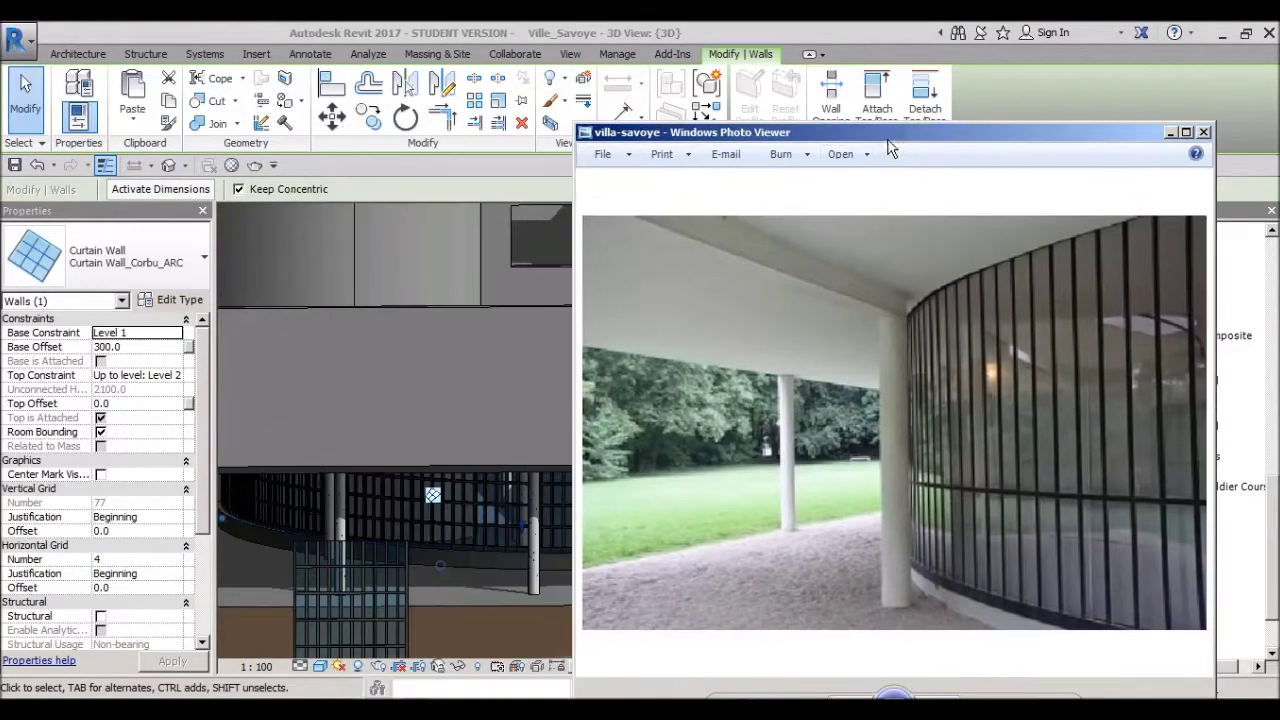
left_click(1043, 688)
Step: Select the small test curtain wall and open its Curtain Wall_Corbu_ARC type properties
middle_click_drag(324, 605, 812, 611, "shift")
key("Escape")
left_click(806, 574)
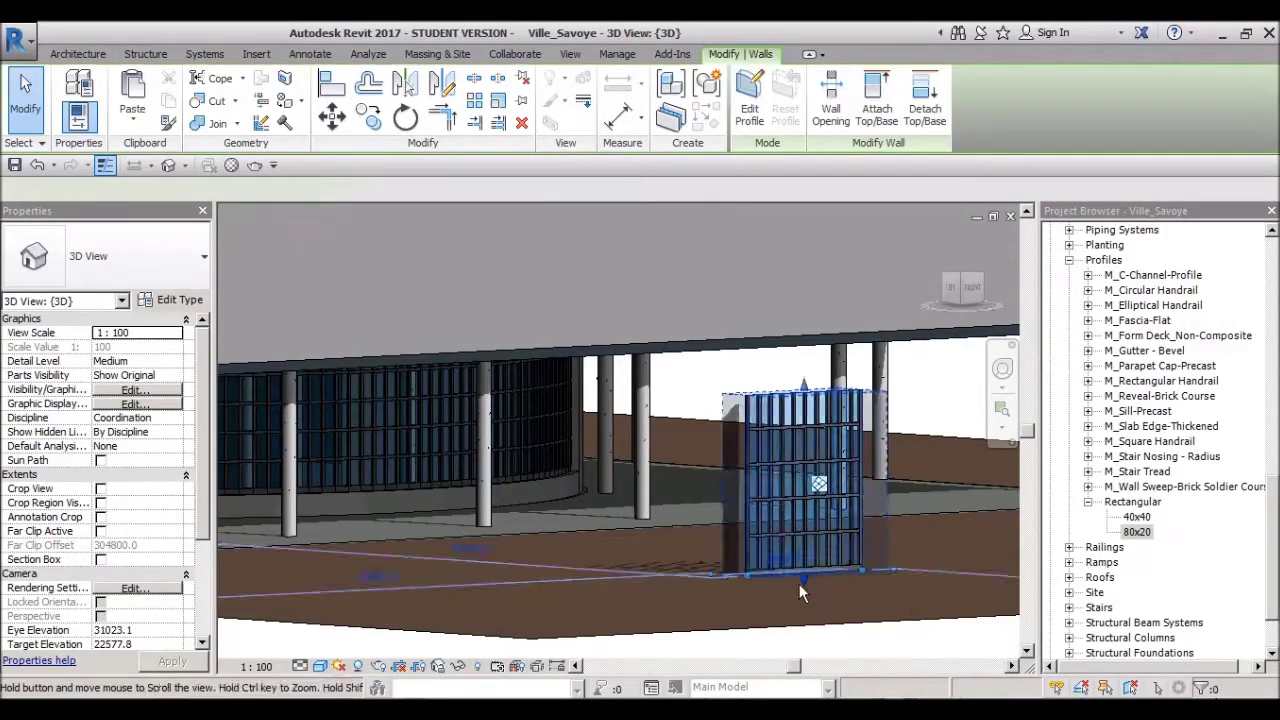
double_click(807, 577)
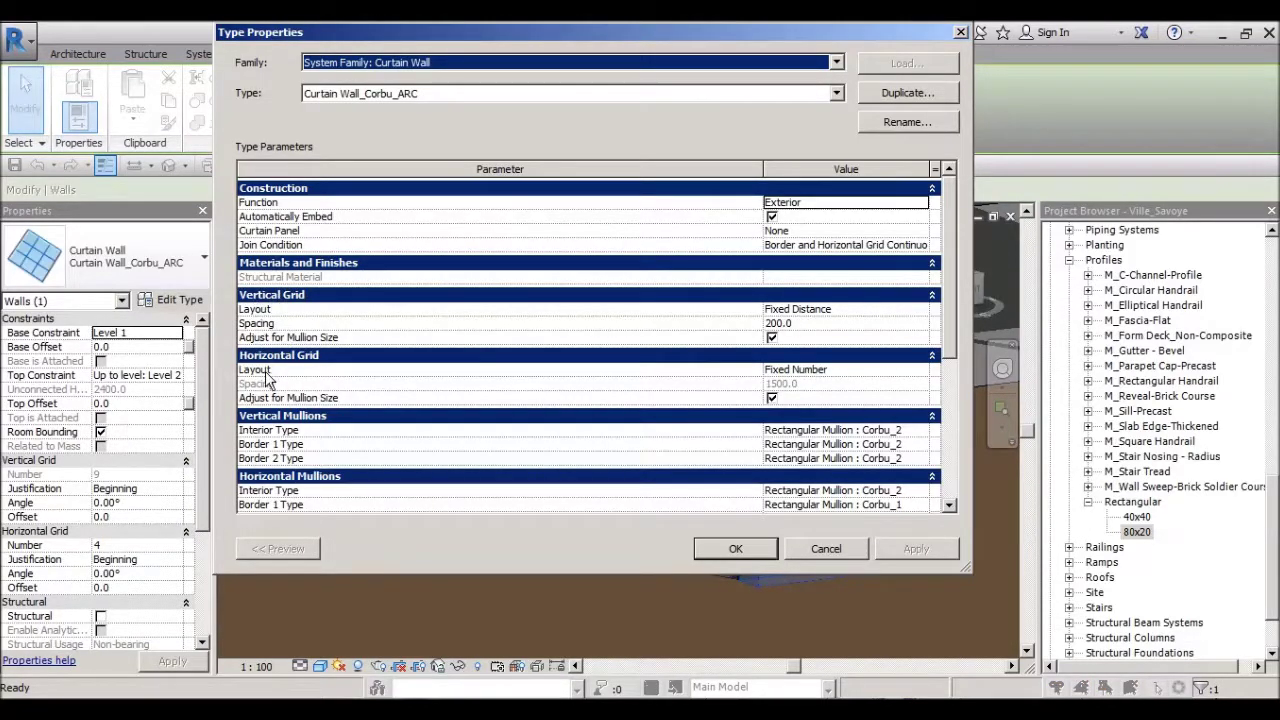
Step: Set the horizontal grid layout to Fixed Distance after briefly trying Fixed Number
left_click(302, 295)
left_click(312, 264)
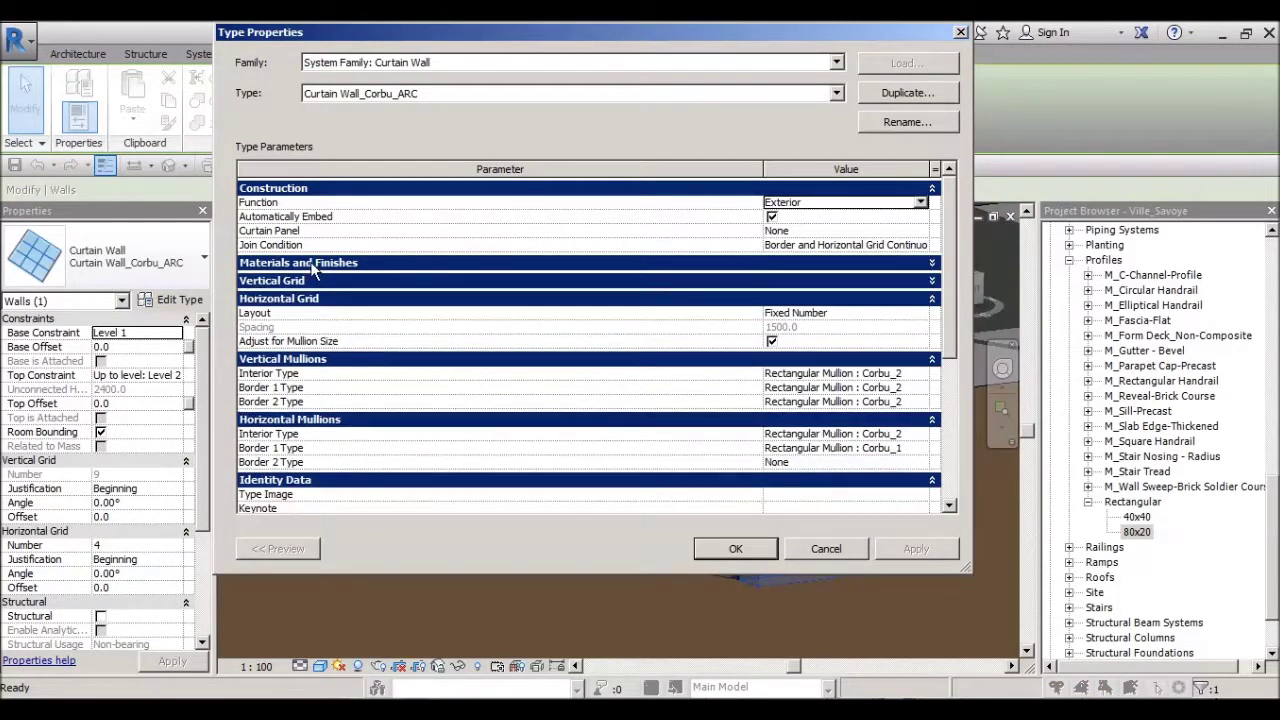
left_click(855, 313)
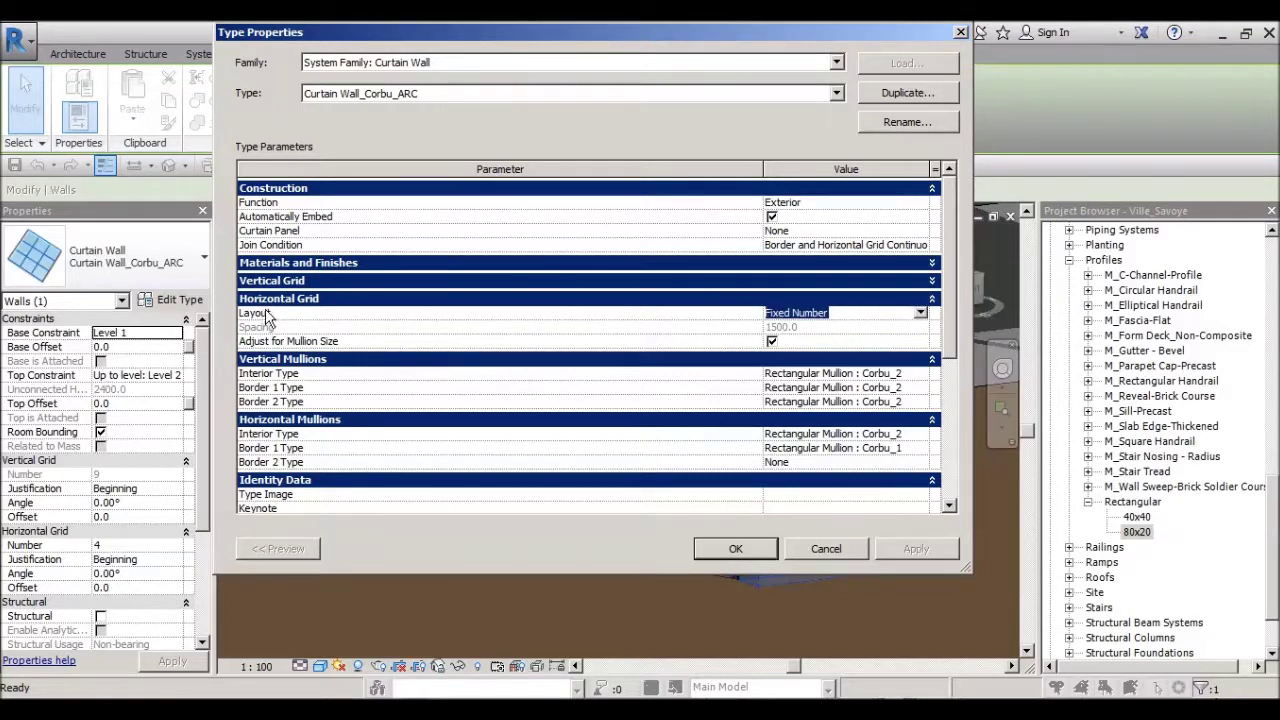
left_click(920, 313)
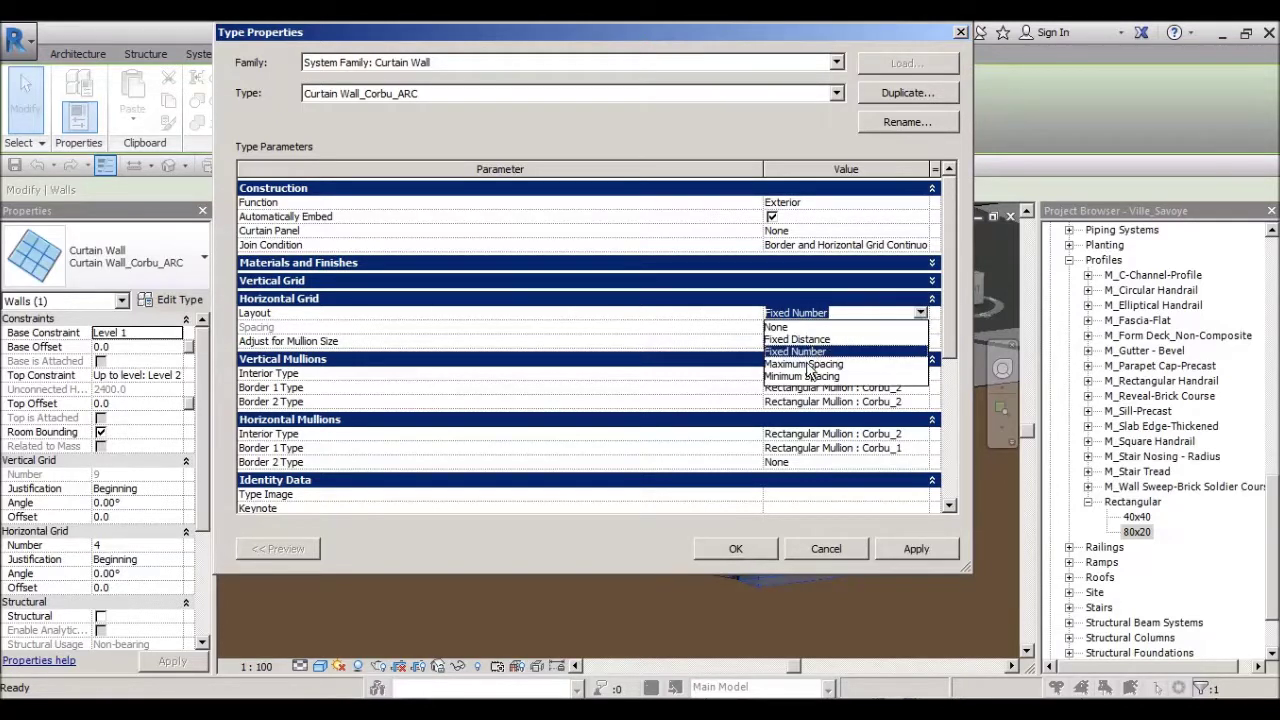
left_click(821, 340)
left_click(770, 328)
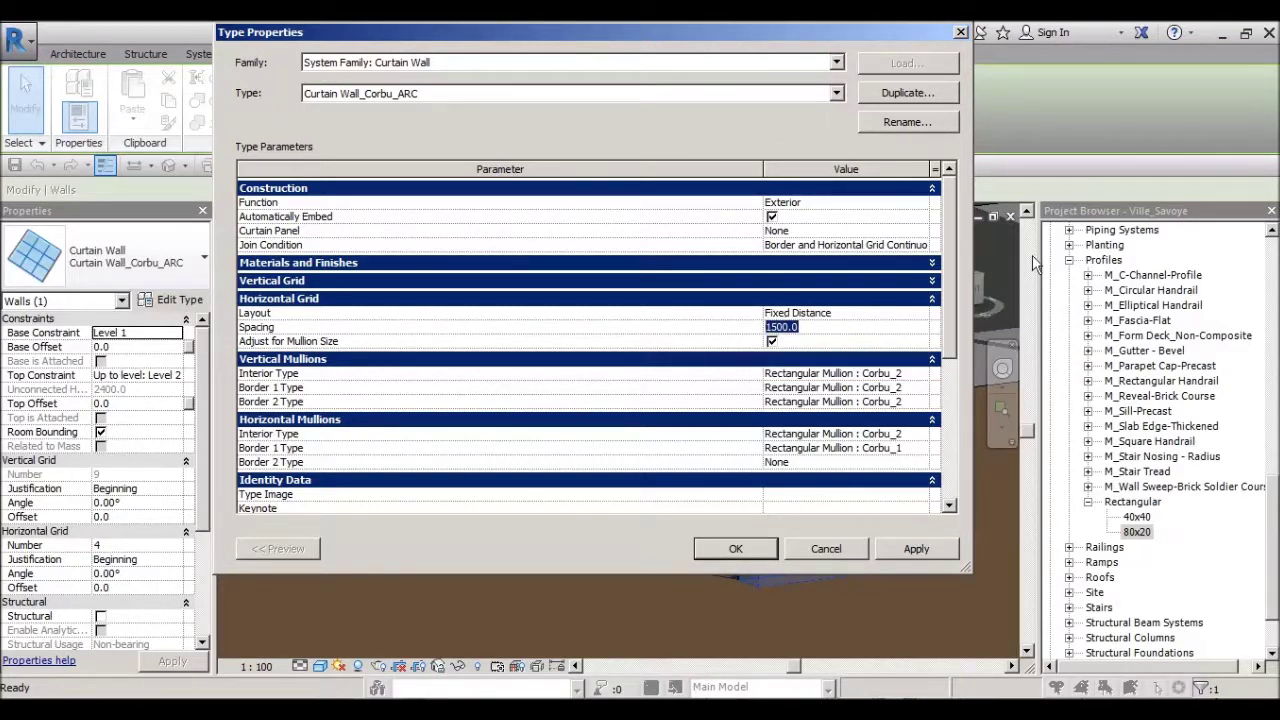
left_click(907, 313)
left_click(920, 314)
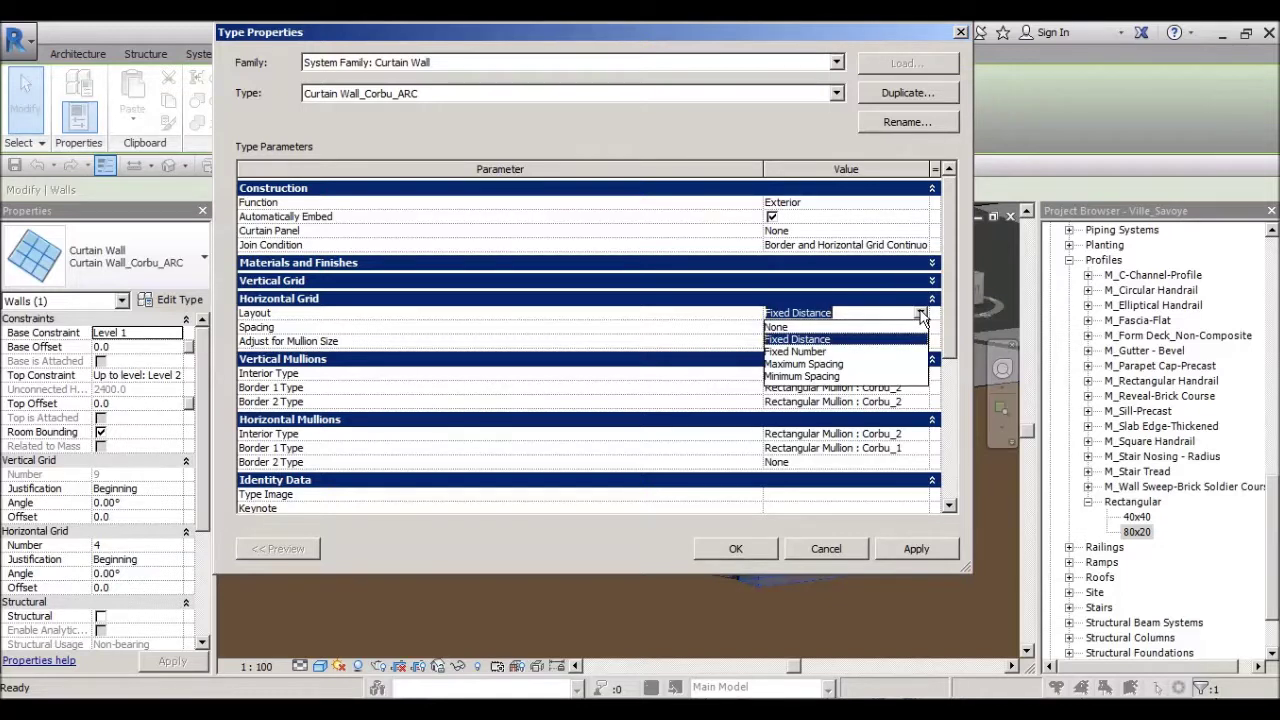
left_click(818, 341)
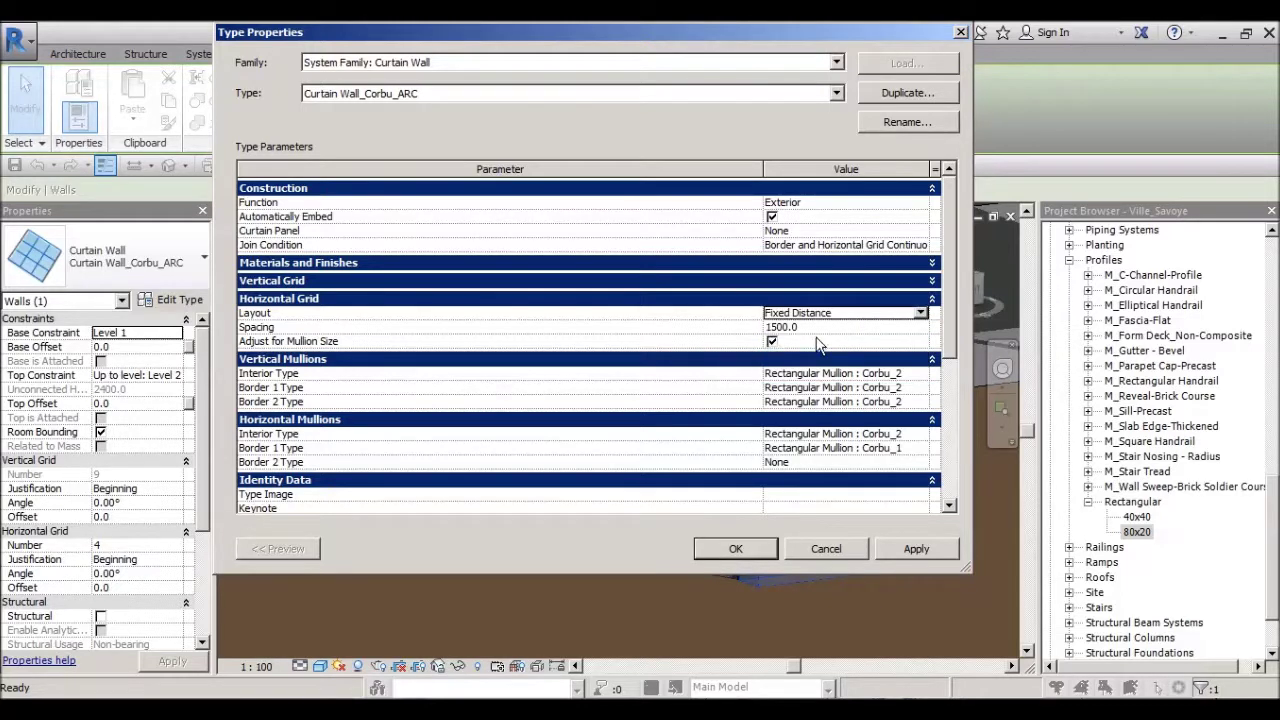
left_click(920, 313)
left_click(798, 355)
left_click(920, 313)
left_click(818, 341)
Step: Enter 2000.0 as the horizontal grid spacing, then apply and confirm
left_click(812, 330)
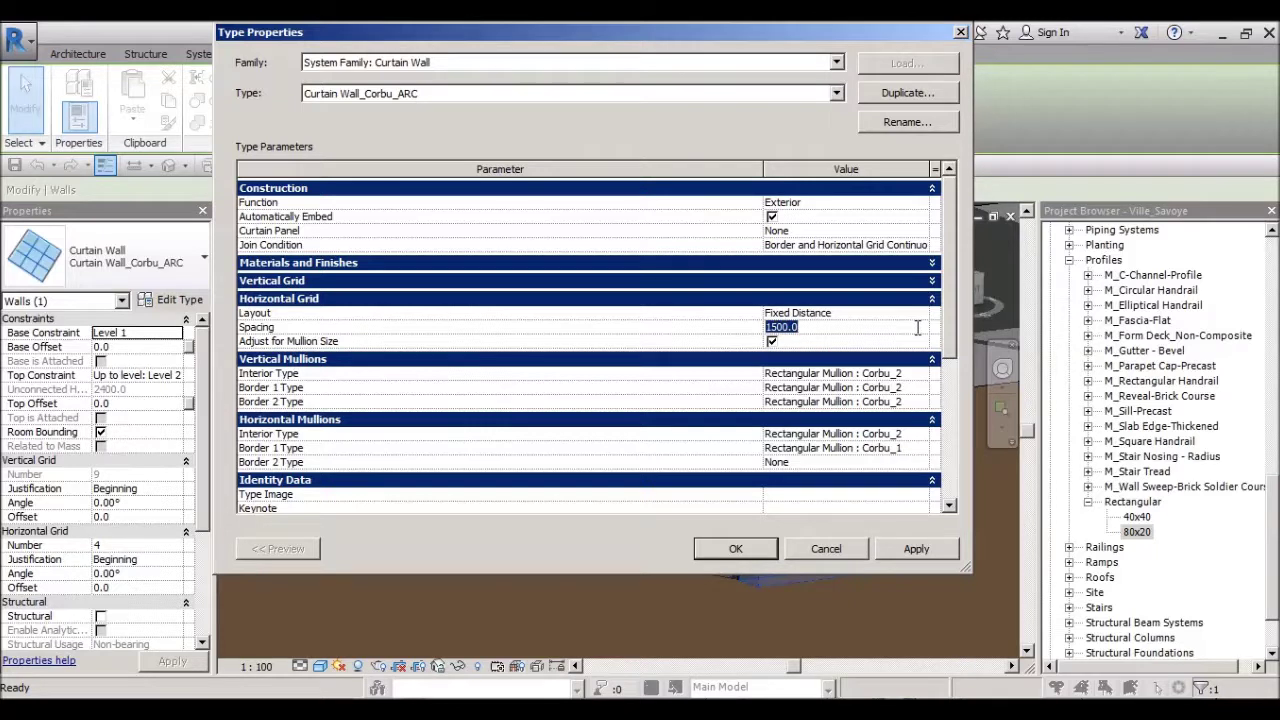
type("20")
left_click(917, 549)
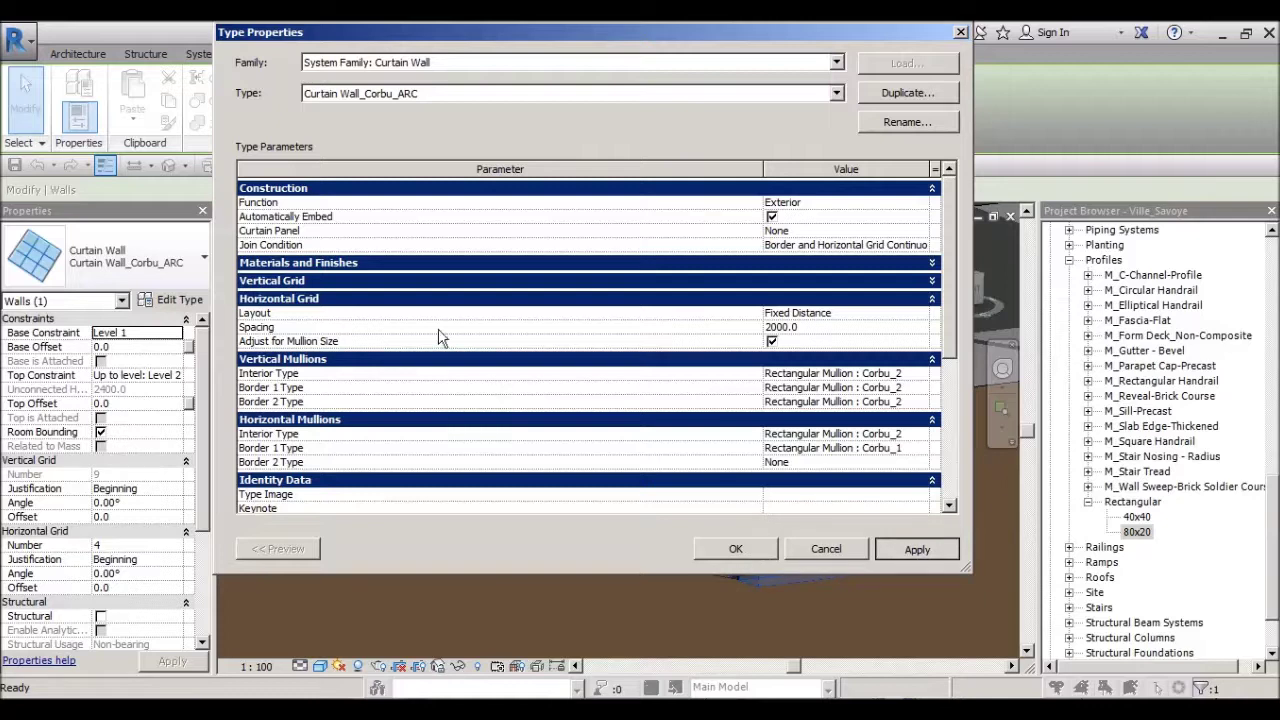
left_click(768, 556)
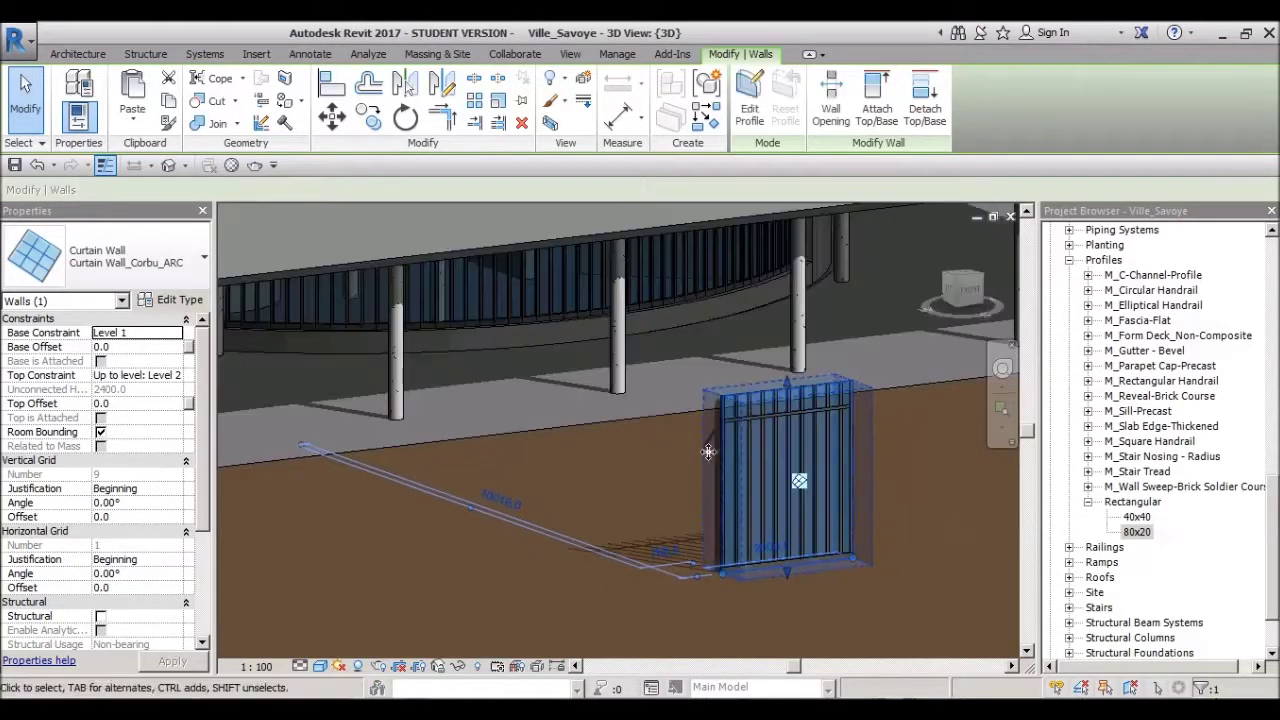
Step: Reselect the test curtain wall and open its type properties
key("Escape")
scroll(781, 440, "up", 2)
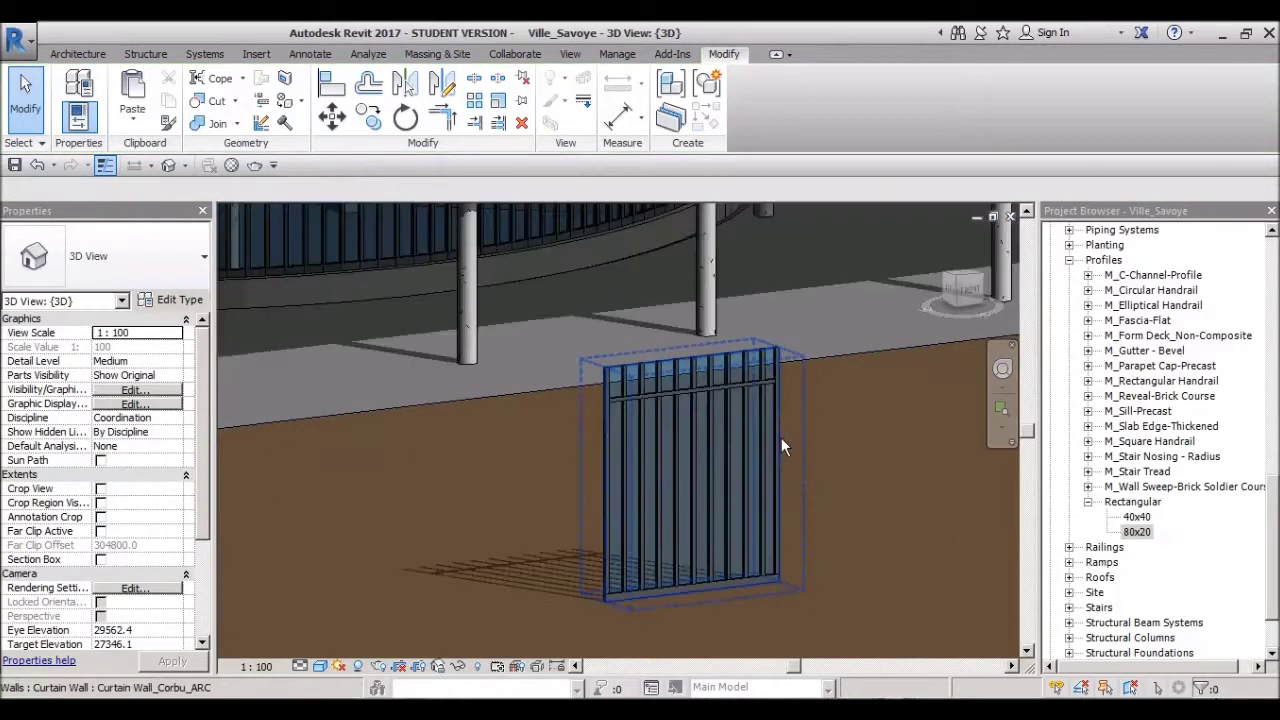
left_click(781, 437)
mouse_move(781, 437)
middle_mouse_down("shift")
mouse_move(818, 489)
mouse_move(796, 437)
middle_mouse_up("shift")
key("Escape")
left_click(790, 436)
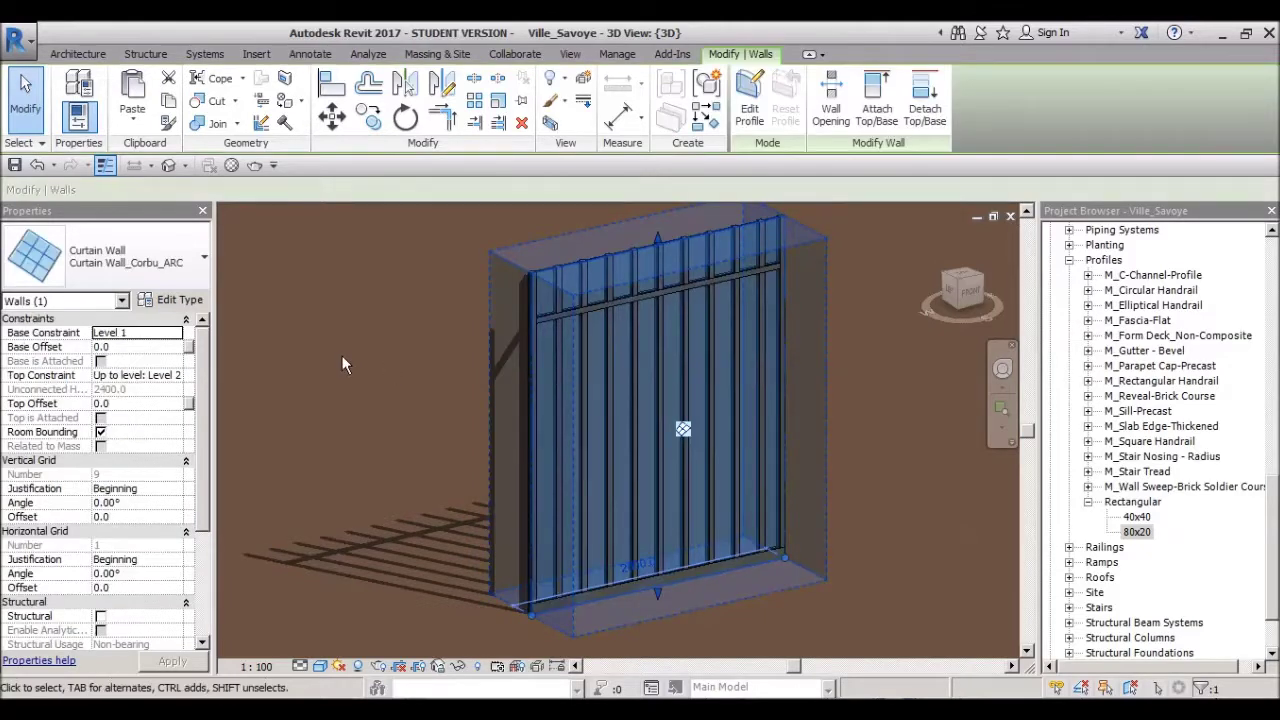
left_click(167, 301)
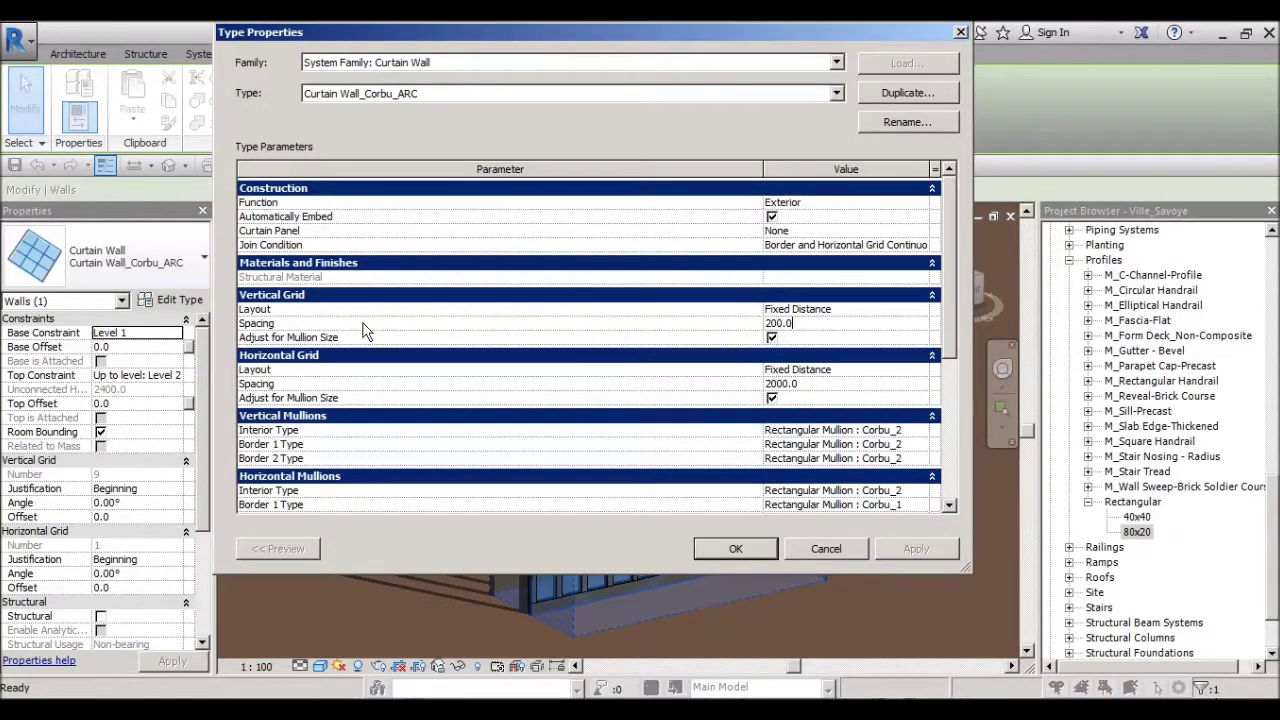
Step: Change the horizontal grid spacing to 550.0 and apply it
left_click(314, 298)
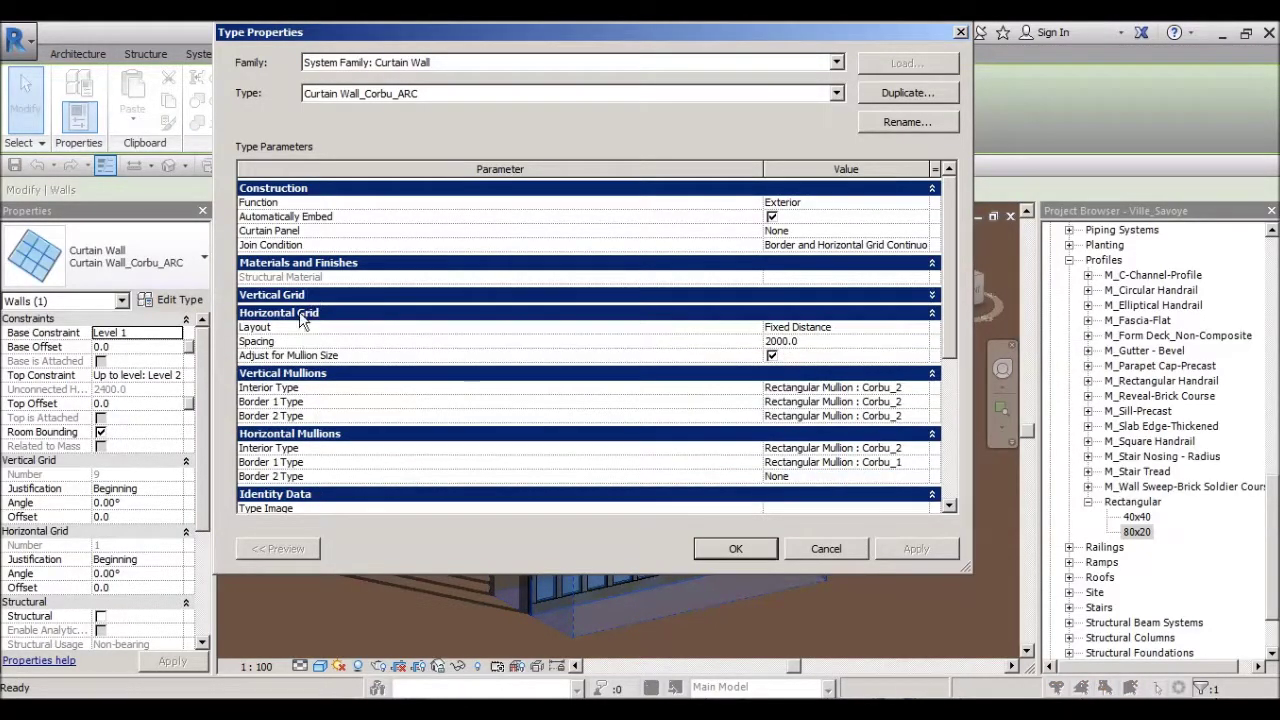
left_click(782, 341)
type("500")
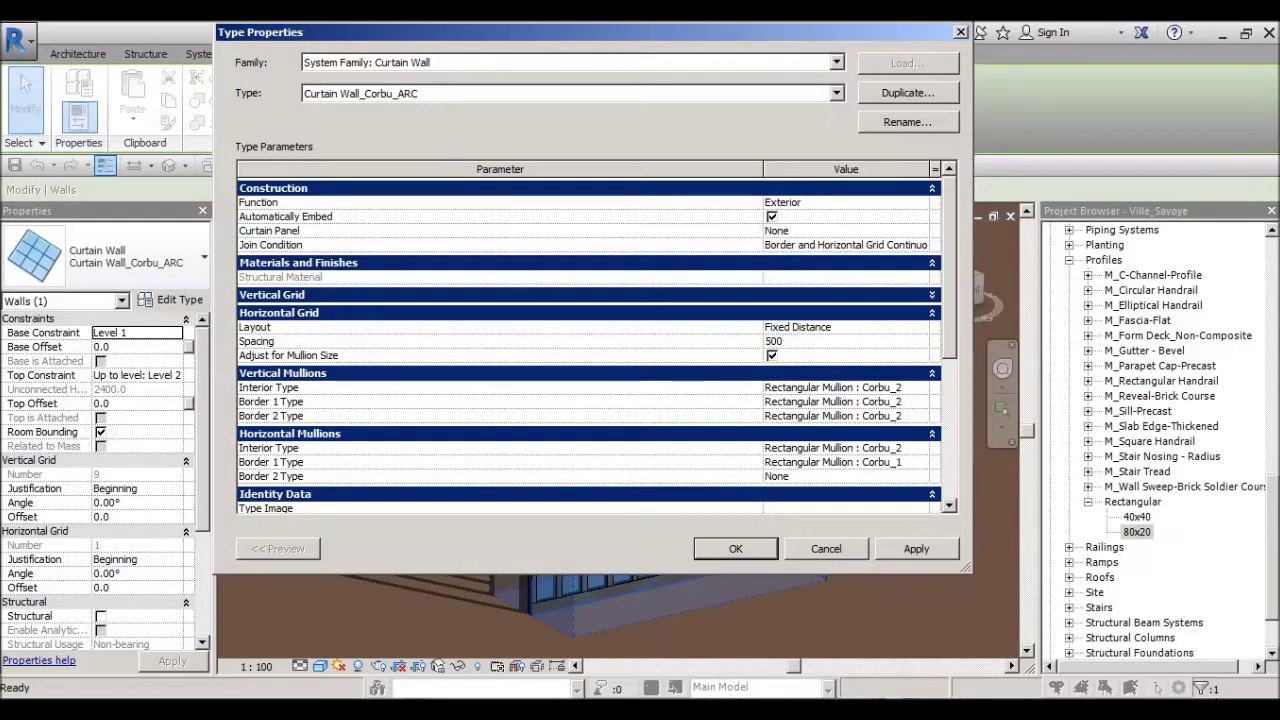
key("alt+Tab")
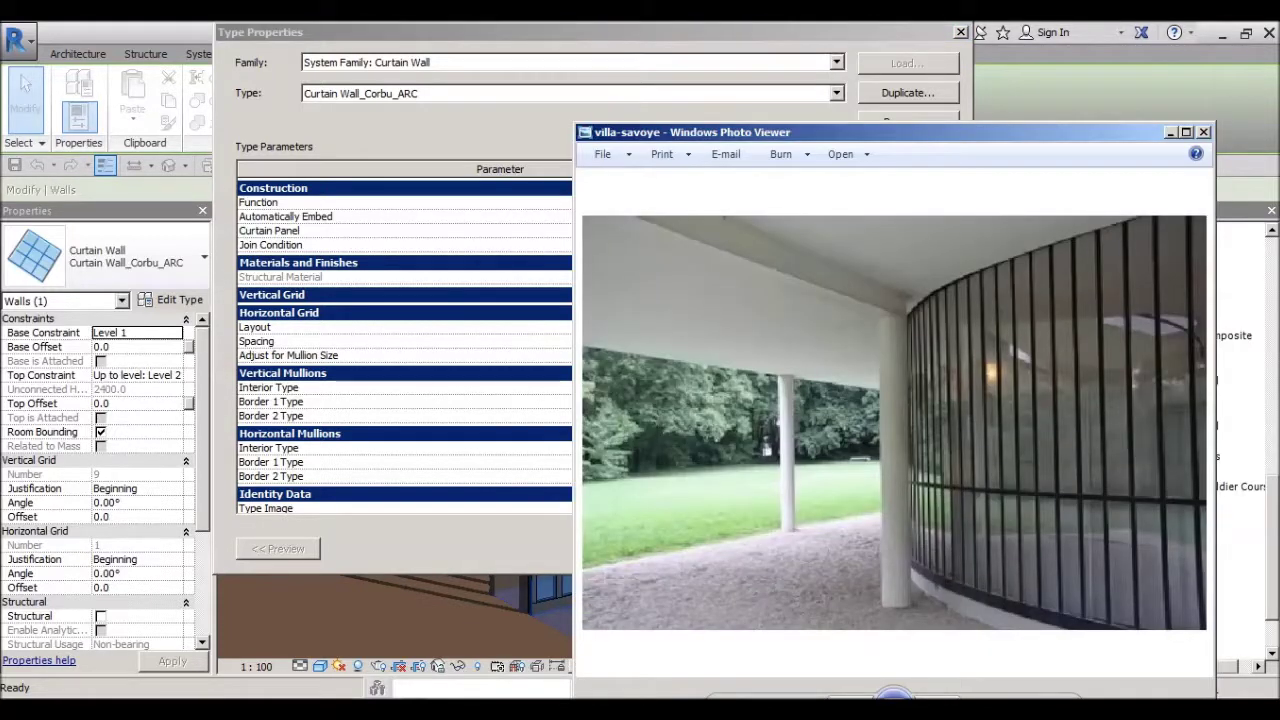
key("alt+Tab")
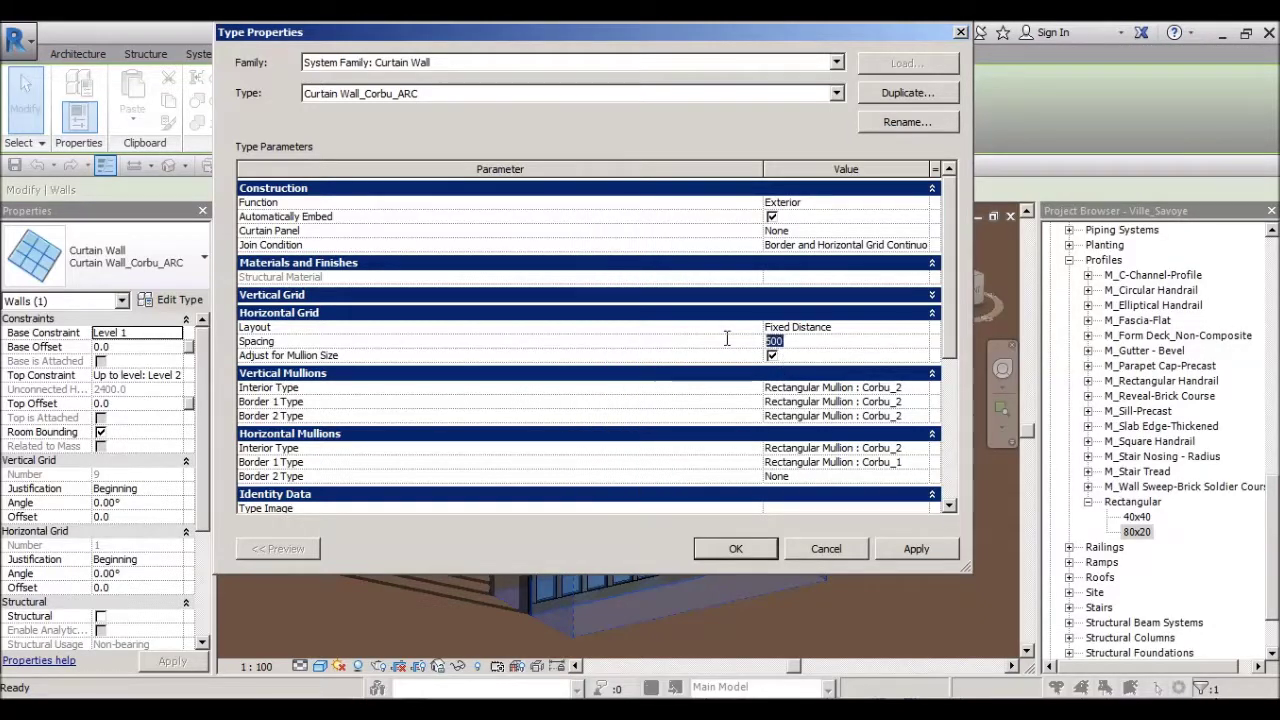
type("550")
left_click(940, 556)
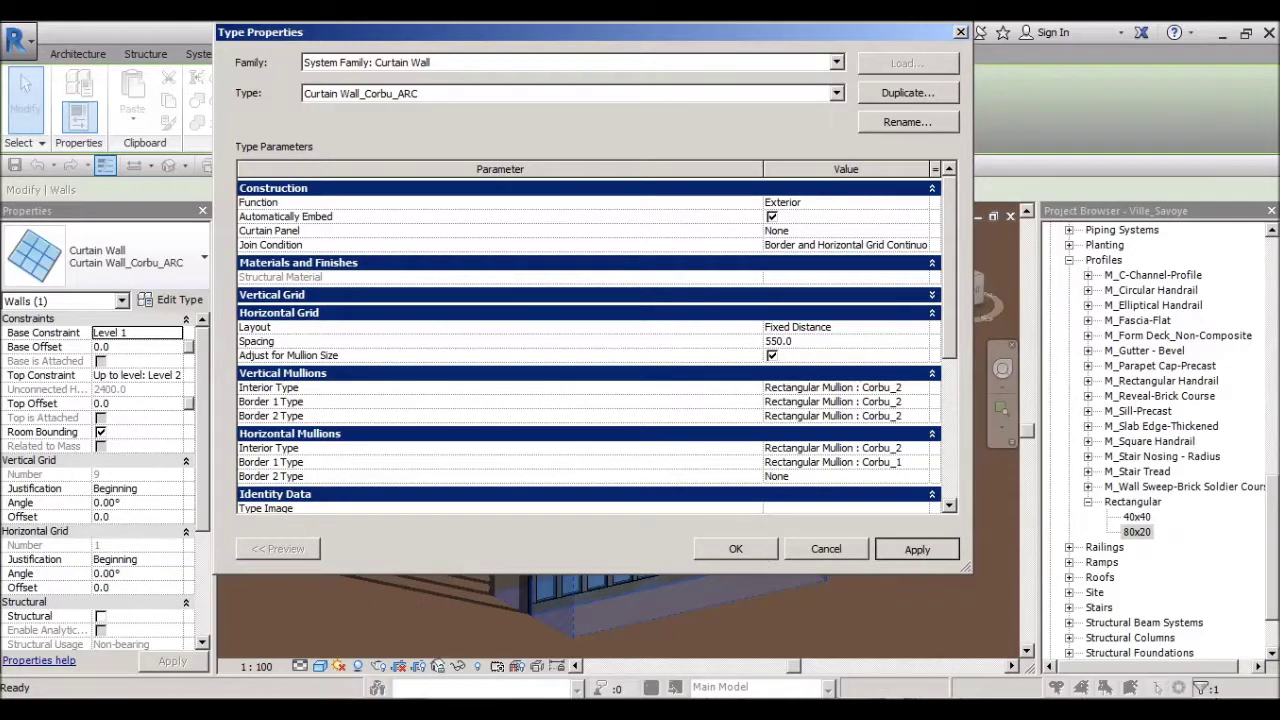
Step: Compare the 550.0 spacing against the enlarged villa-savoye reference photo
key("alt+Tab")
double_click(775, 131)
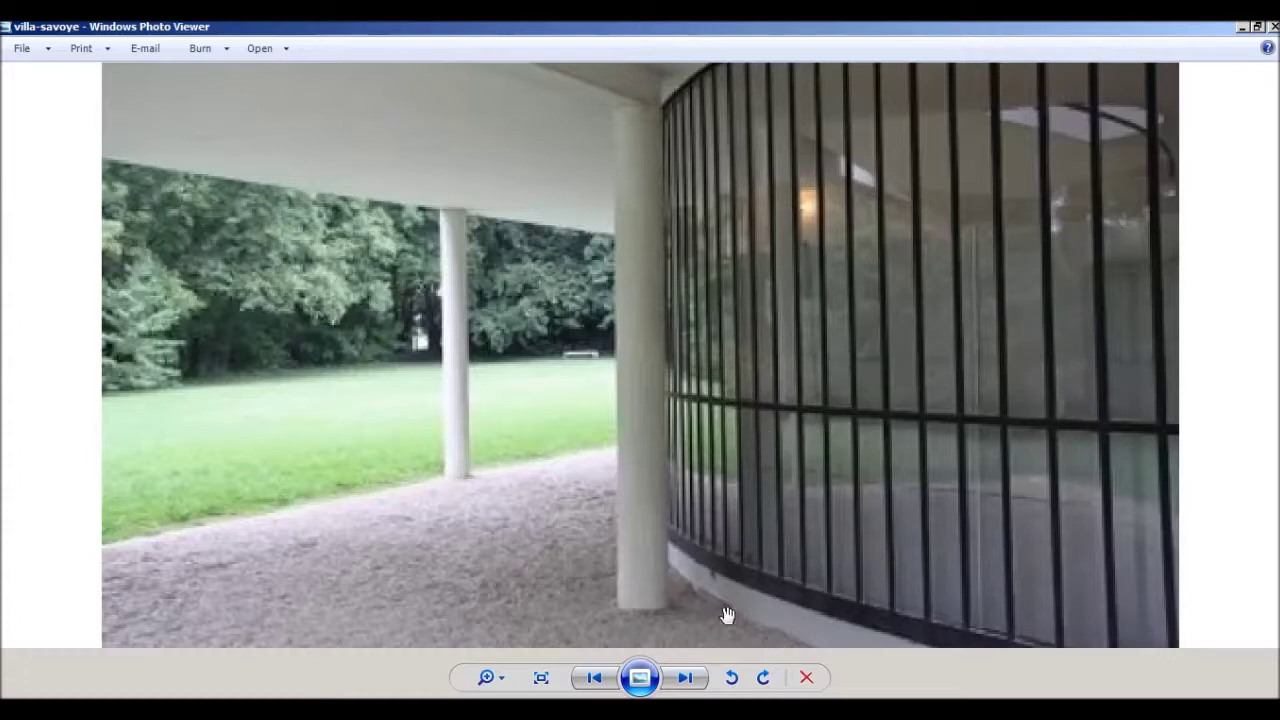
left_click(1243, 28)
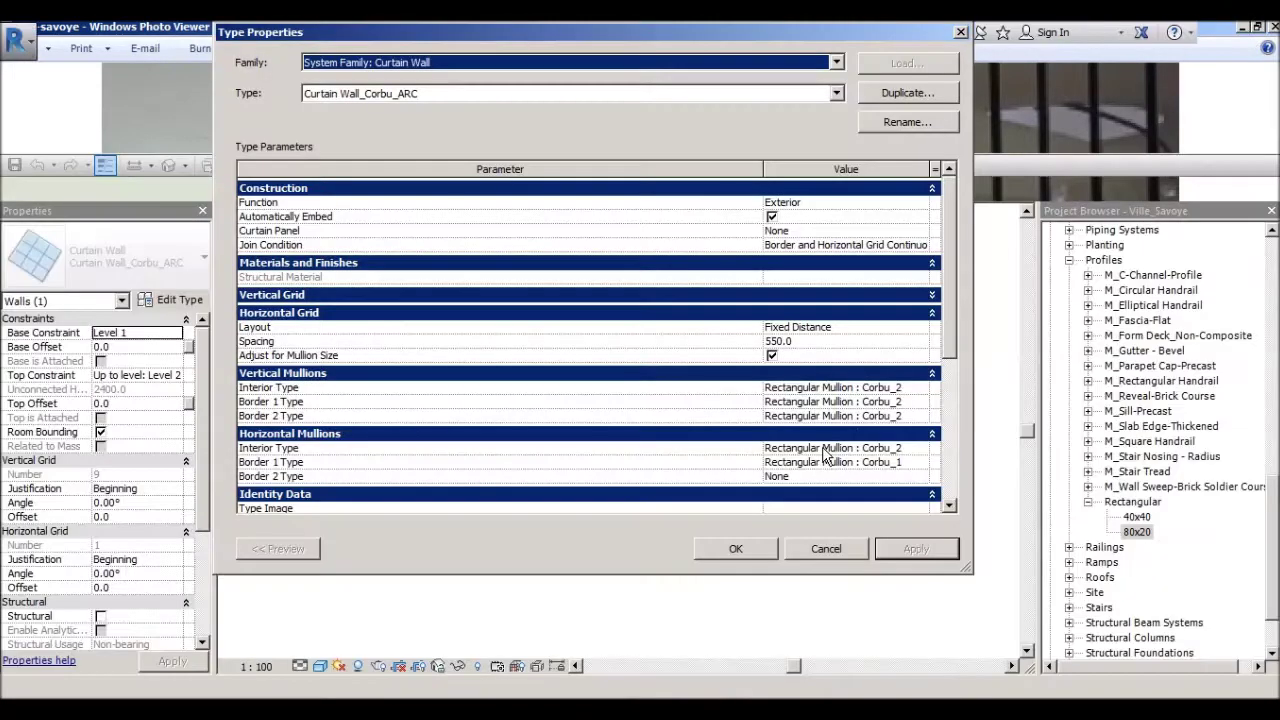
Step: Confirm the 550.0 spacing and deselect the wall to inspect the new grid
left_click(741, 548)
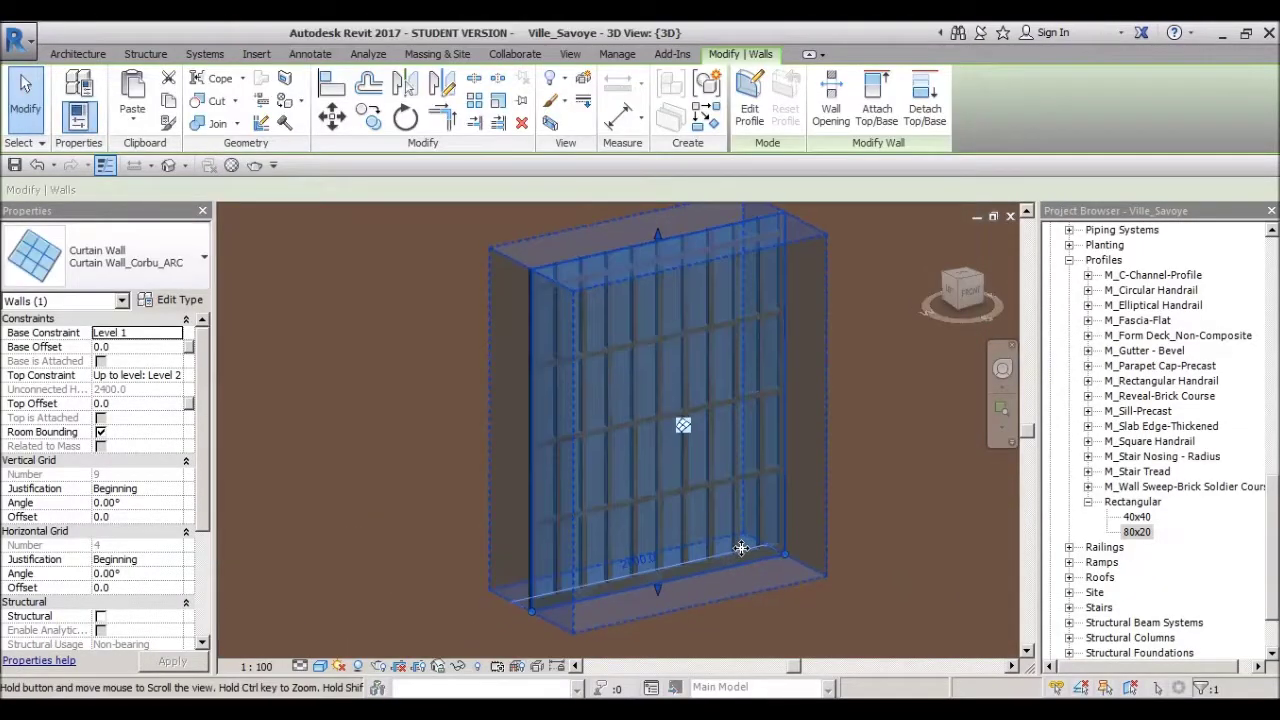
scroll(741, 548, "down", 2)
key("Escape")
left_click(722, 303)
left_click(679, 243)
scroll(695, 298, "up", 1)
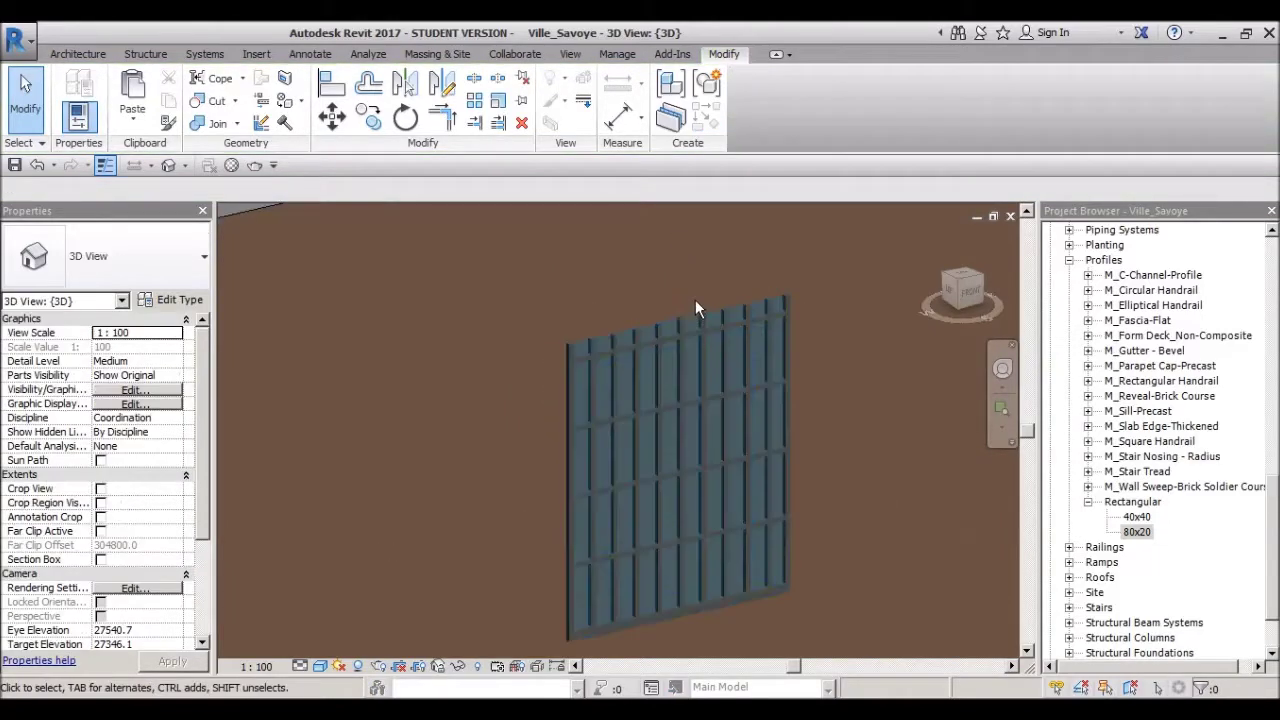
Step: Set the Corbu_ARC vertical grid layout to Fixed Number, apply and confirm
left_click(577, 323)
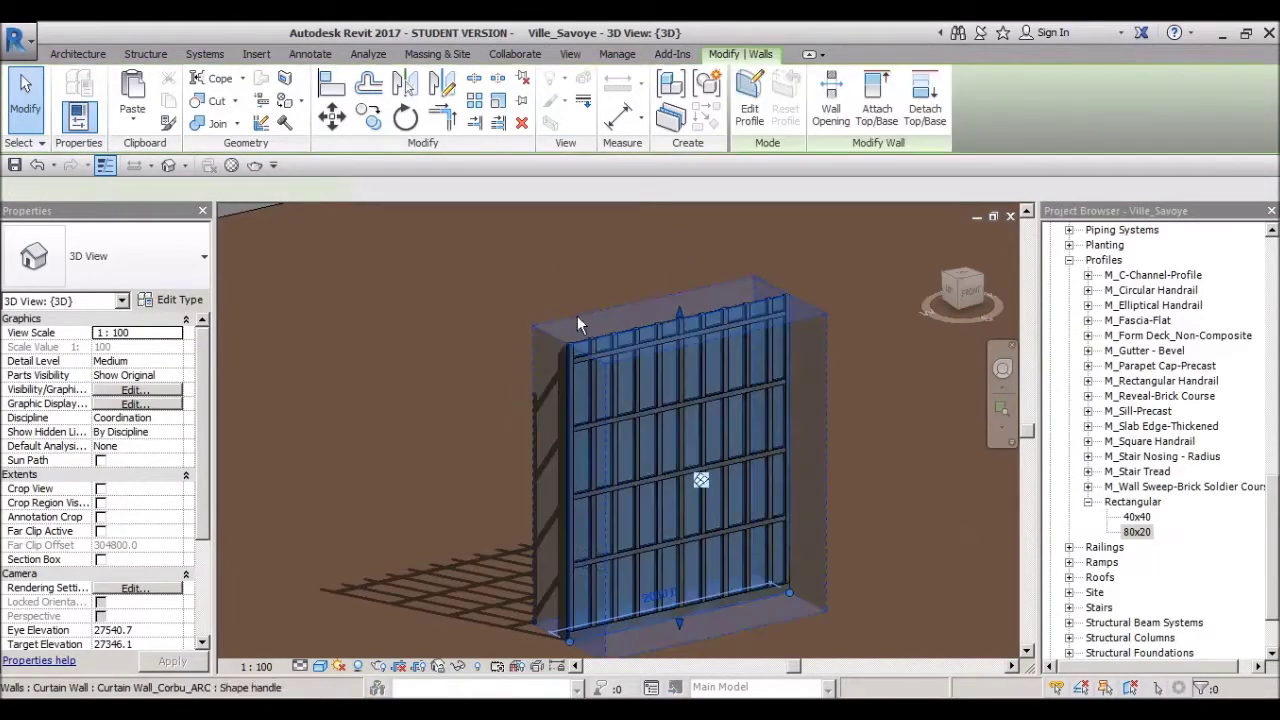
left_click(180, 303)
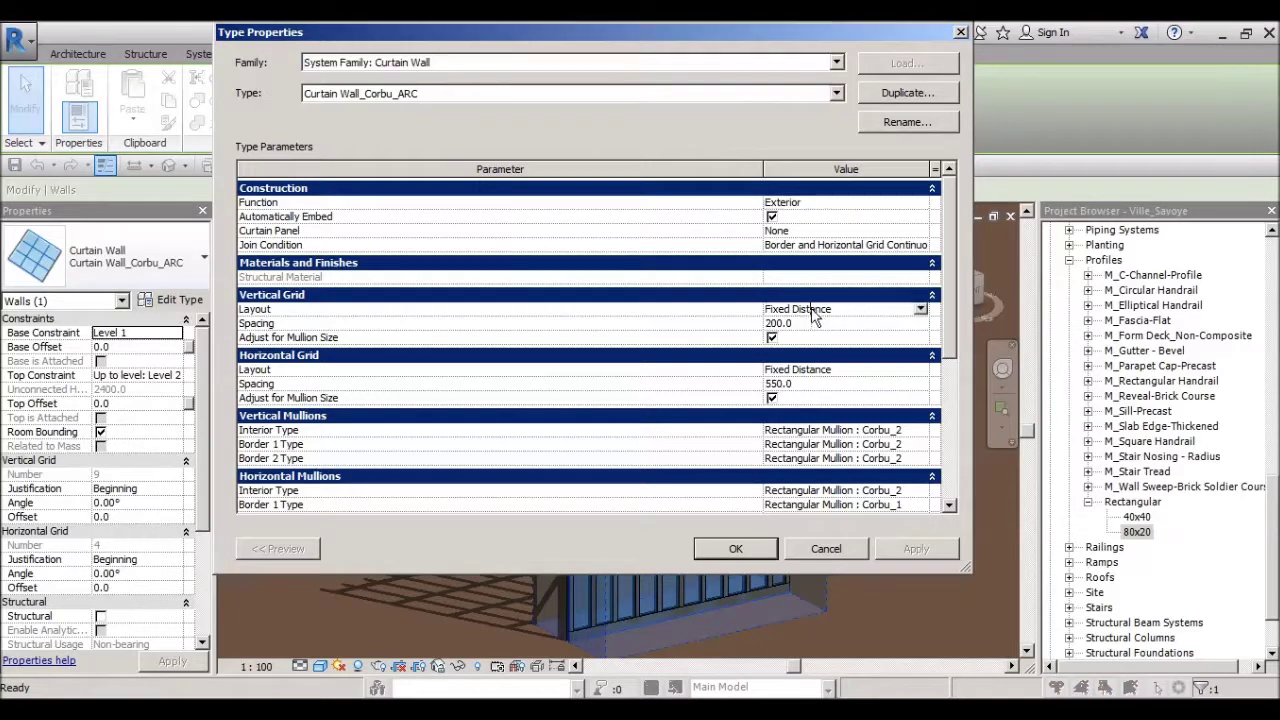
left_click(886, 312)
left_click(920, 310)
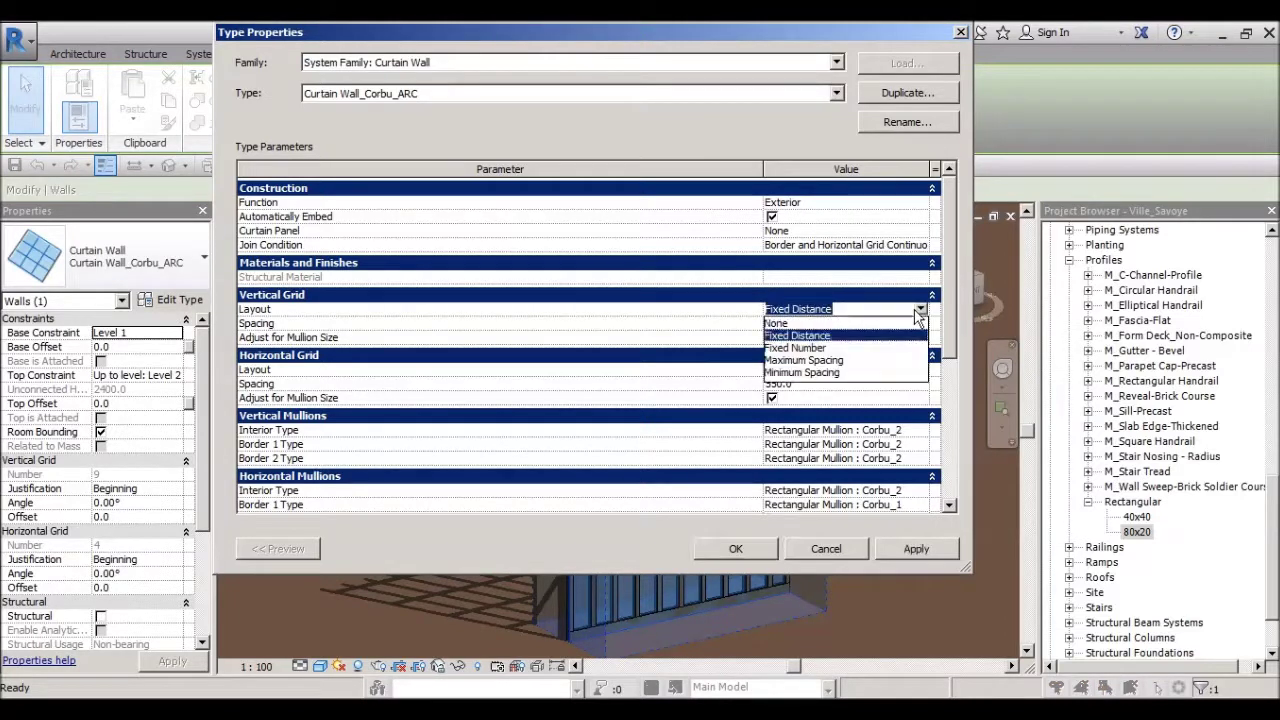
left_click(830, 349)
left_click(916, 549)
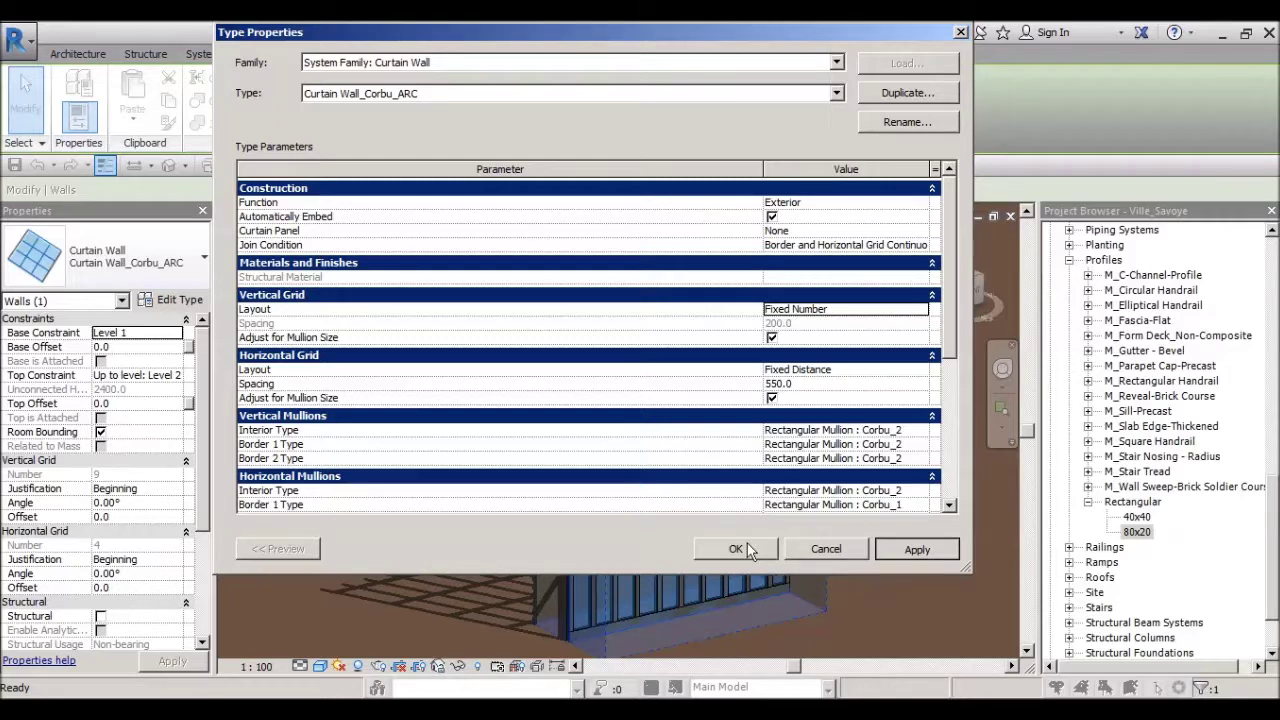
left_click(747, 549)
Step: Reselect the test wall and reopen its type properties
left_click(948, 525)
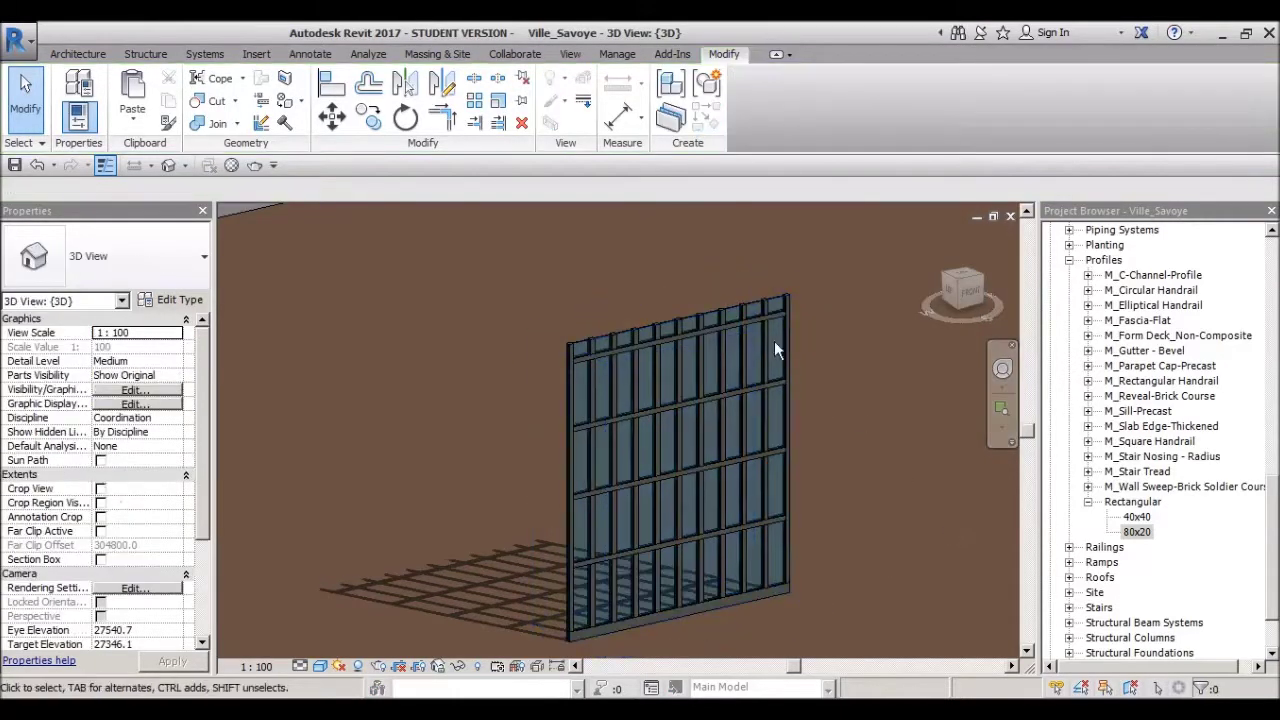
left_click(750, 321)
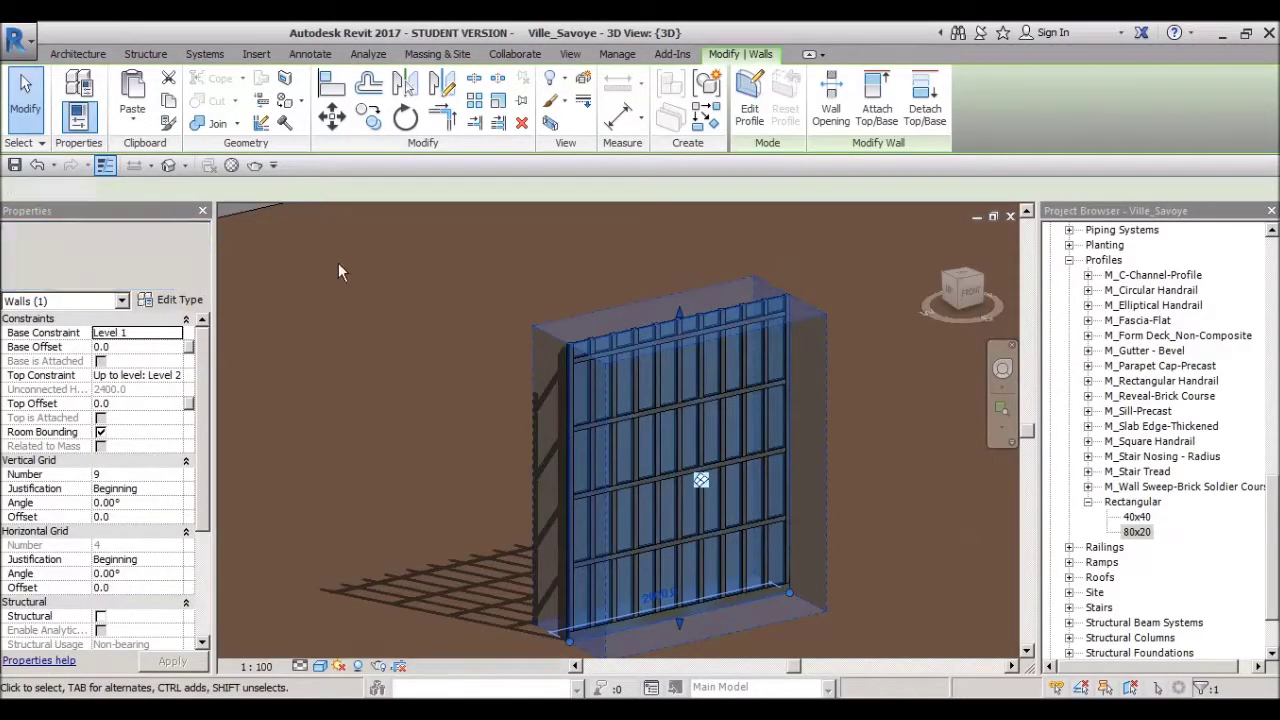
left_click(338, 262)
left_click(176, 306)
left_click(830, 549)
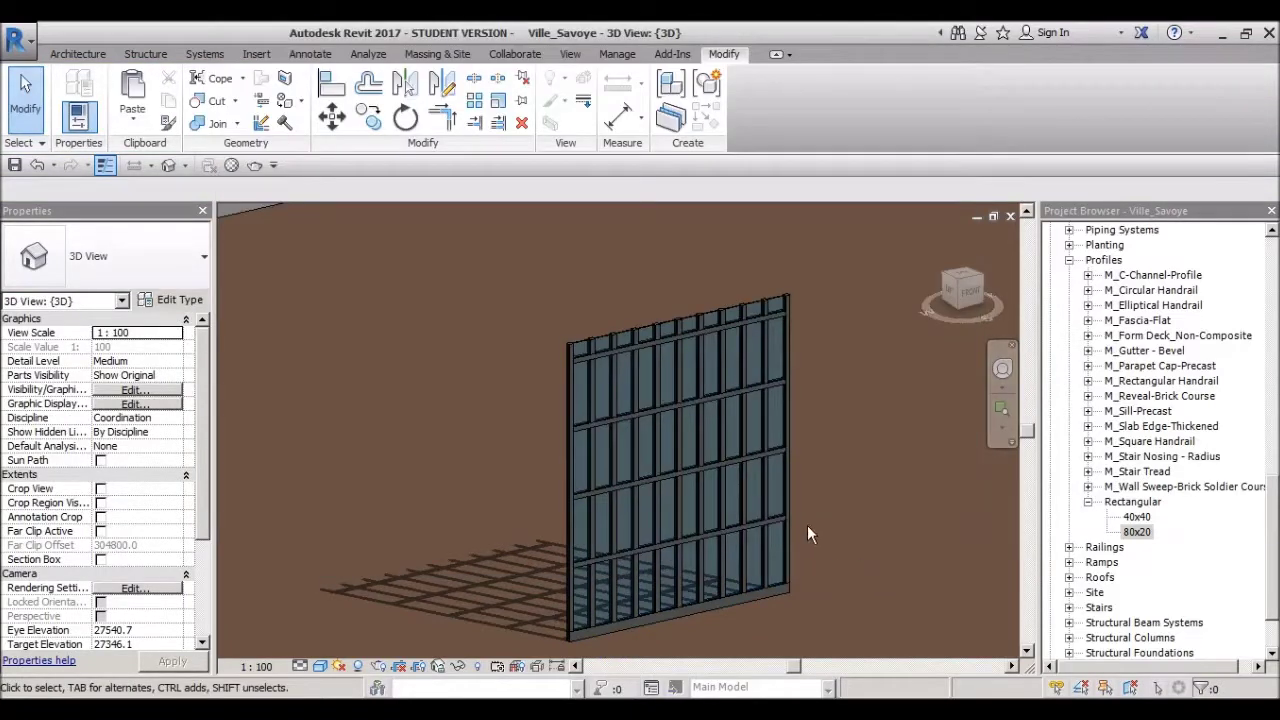
left_click(793, 525)
left_click(176, 300)
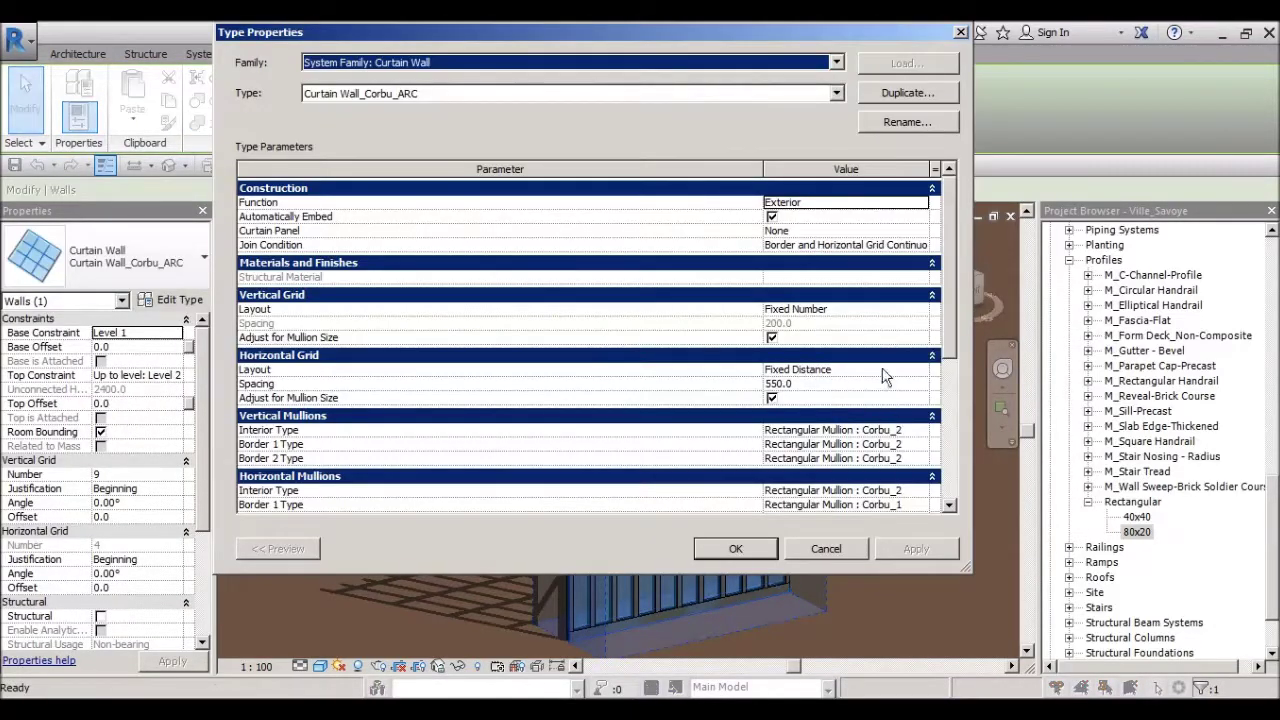
Step: Collapse the Materials and Vertical Grid groups to show the Horizontal Grid settings
left_click(285, 356)
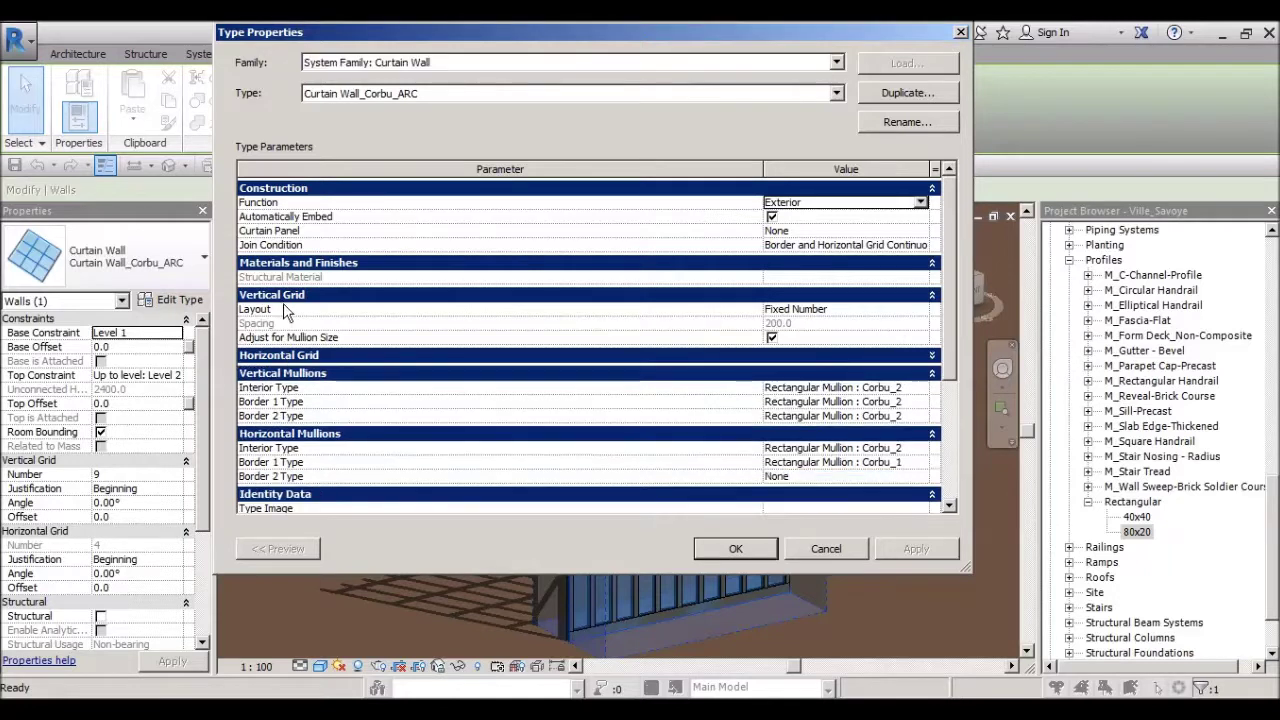
left_click(285, 296)
left_click(303, 263)
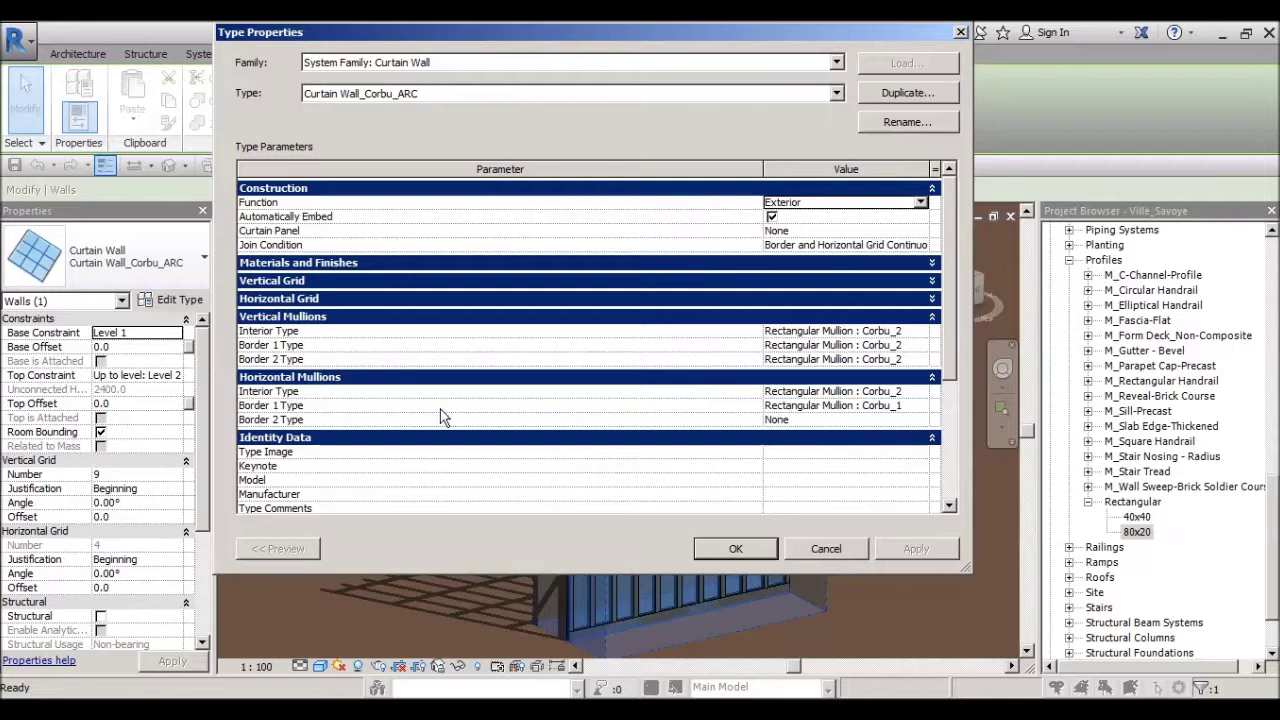
scroll(945, 371, "down", 3)
scroll(945, 371, "up", 3)
left_click(289, 298)
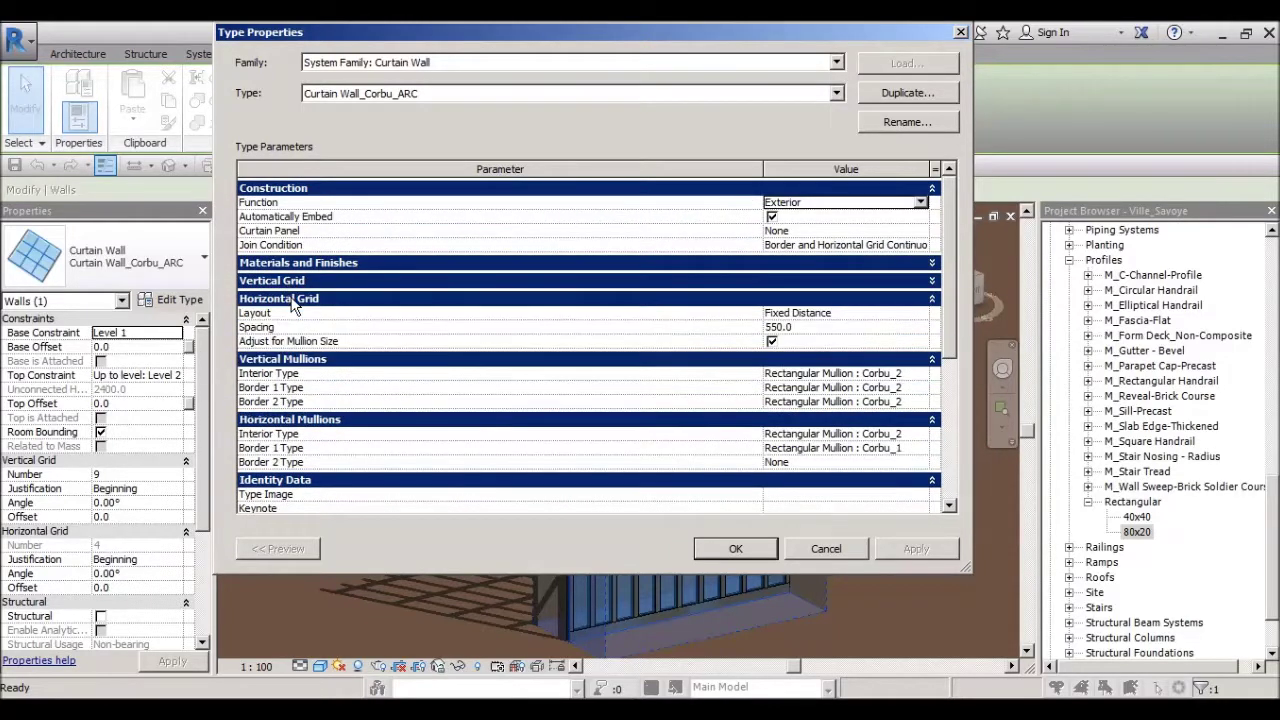
Step: Switch the horizontal grid to Minimum Spacing at 500.0, apply, confirm and deselect
left_click(808, 328)
left_click(850, 313)
left_click(918, 313)
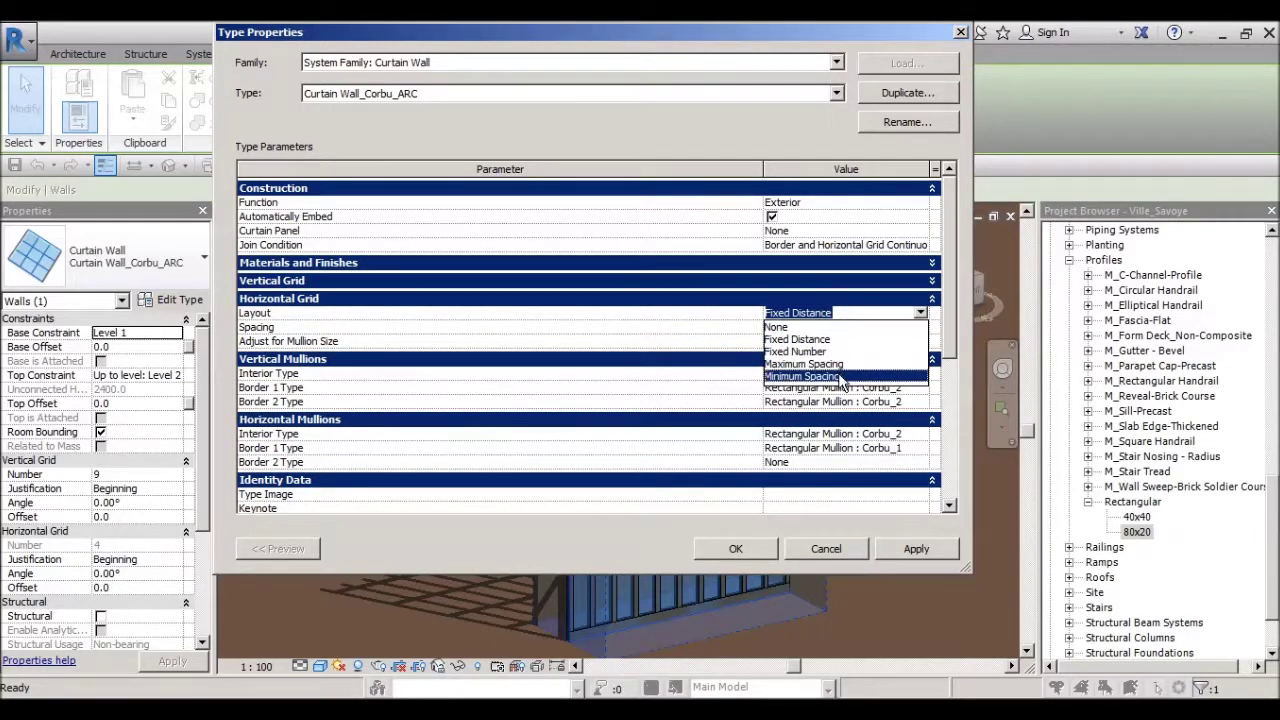
left_click(843, 376)
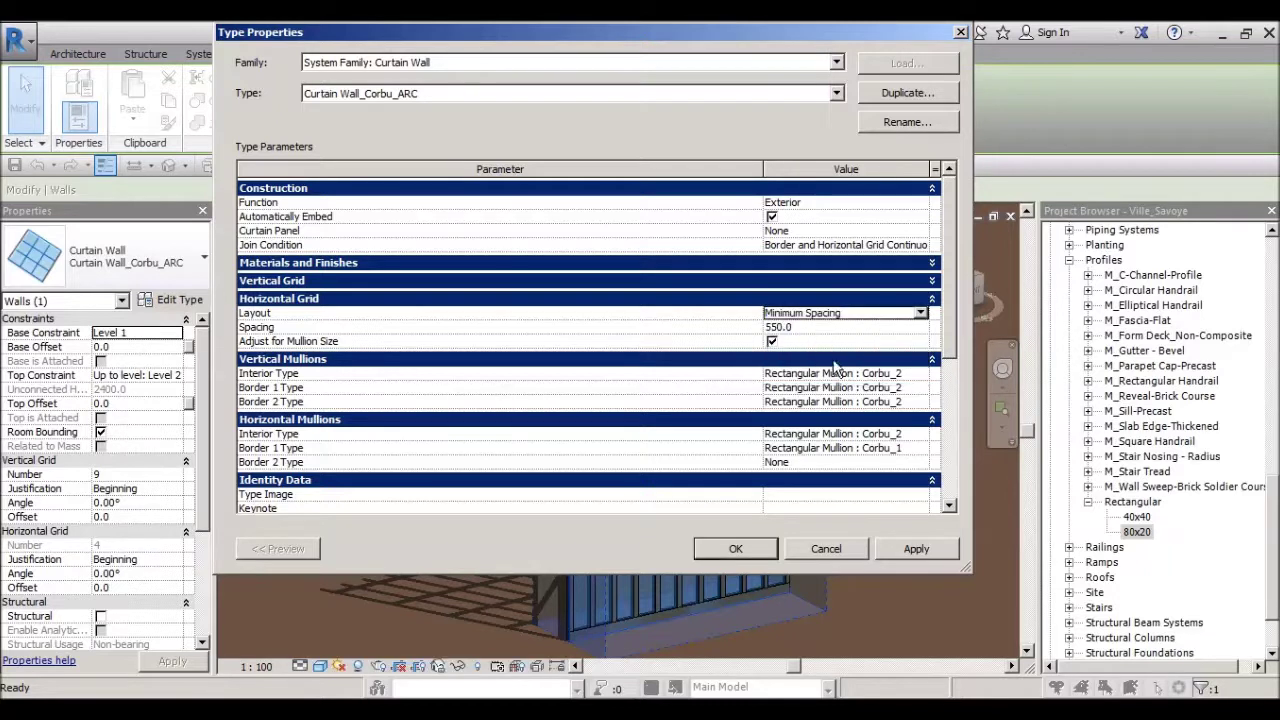
left_click(800, 327)
double_click(800, 327)
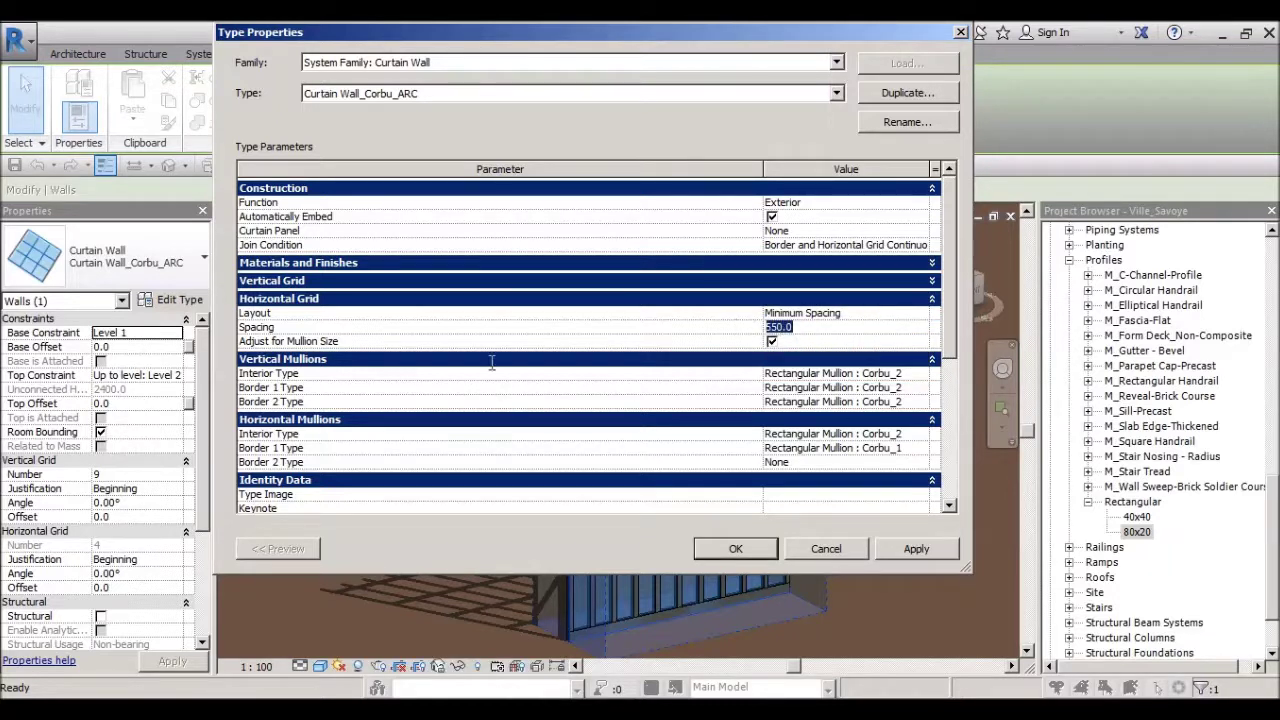
left_click_drag(767, 333, 814, 339)
type("500")
left_click(912, 547)
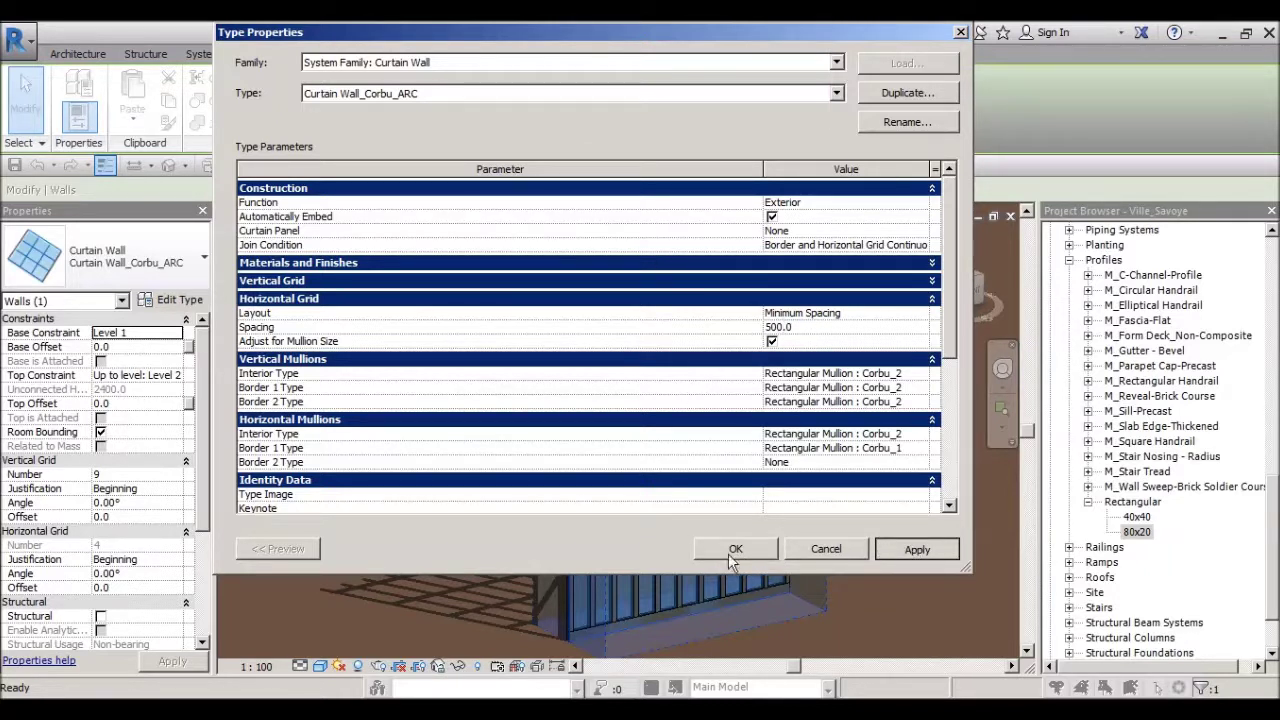
left_click(735, 549)
left_click(417, 451)
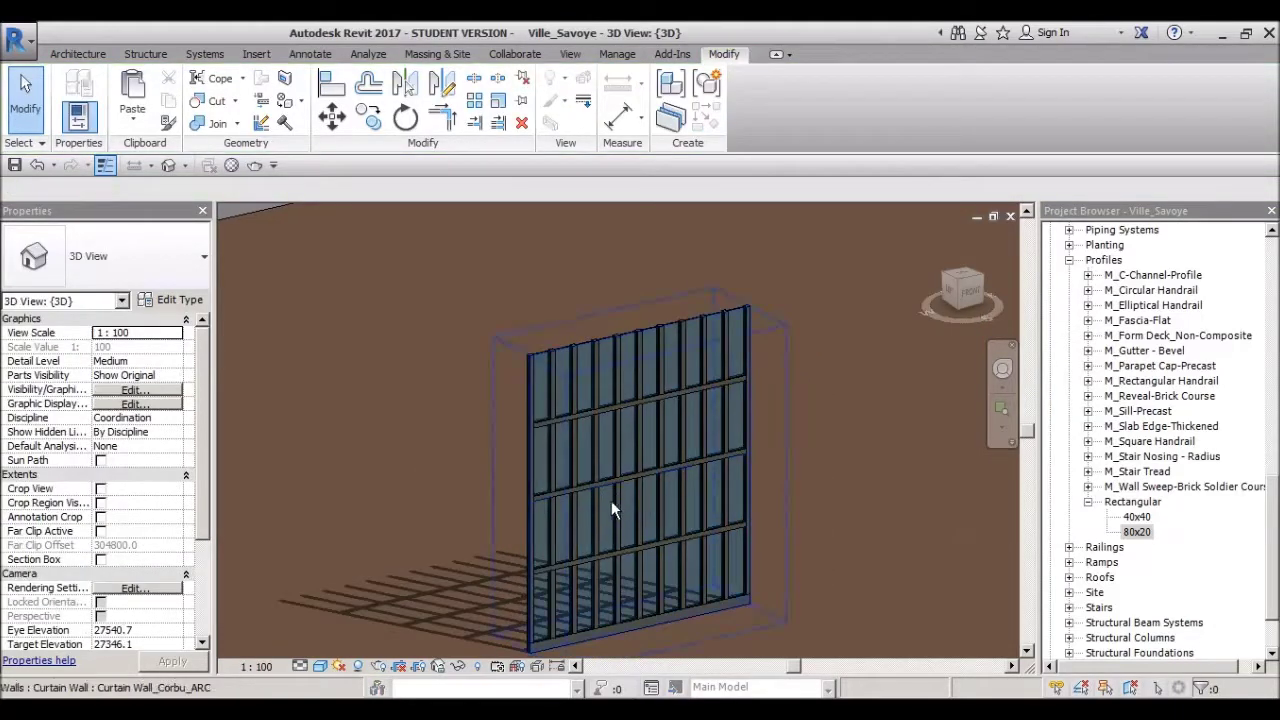
Step: Remove two segments of a horizontal grid line using Add/Remove Segments
scroll(606, 483, "up", 2)
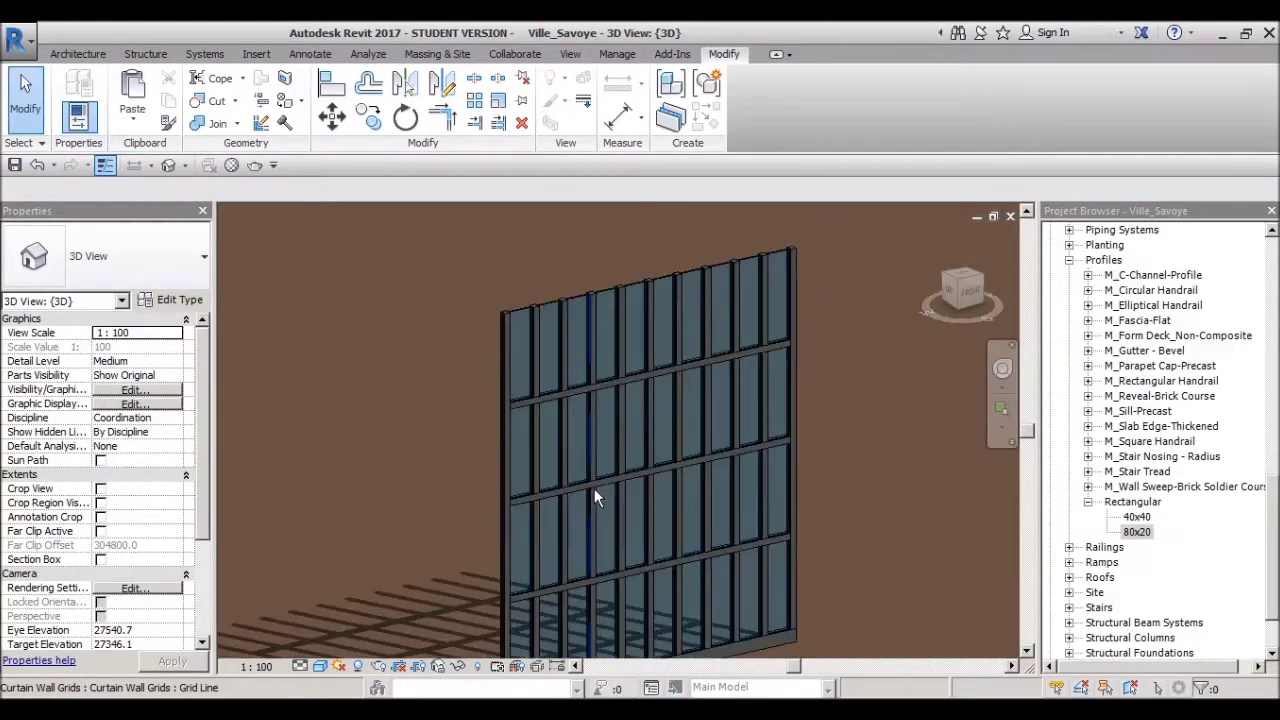
left_click(584, 490)
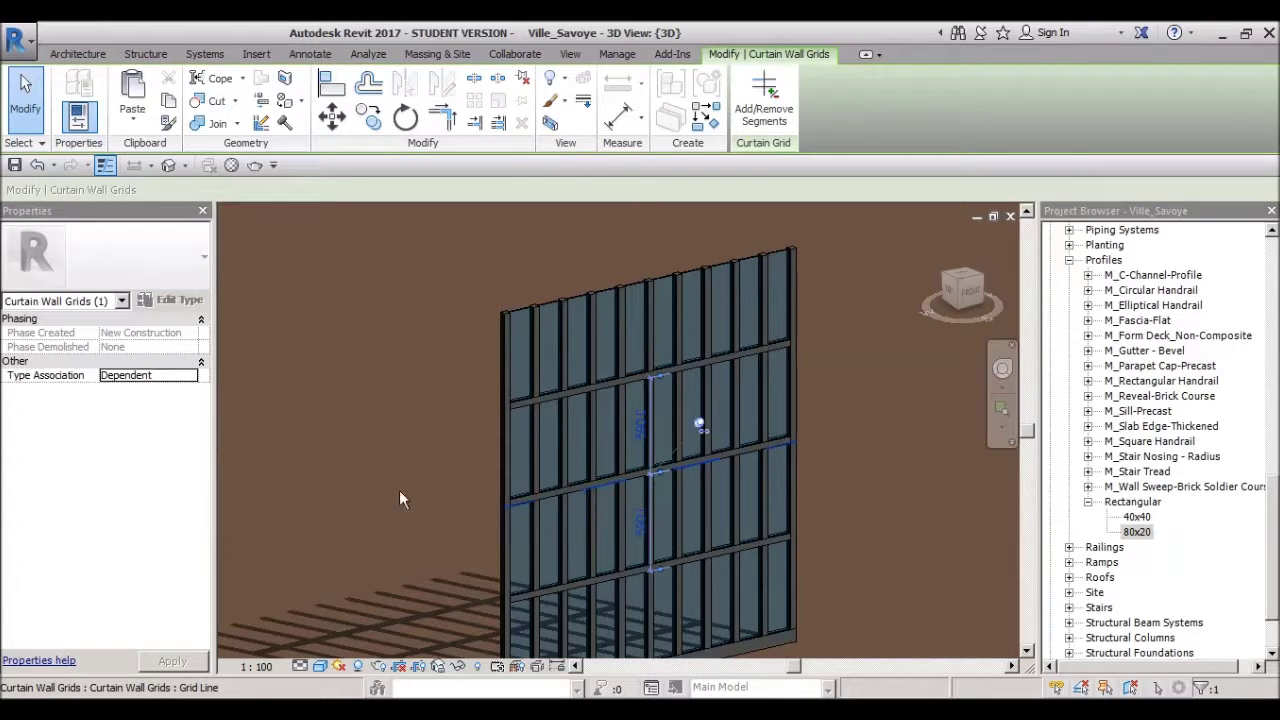
left_click(764, 100)
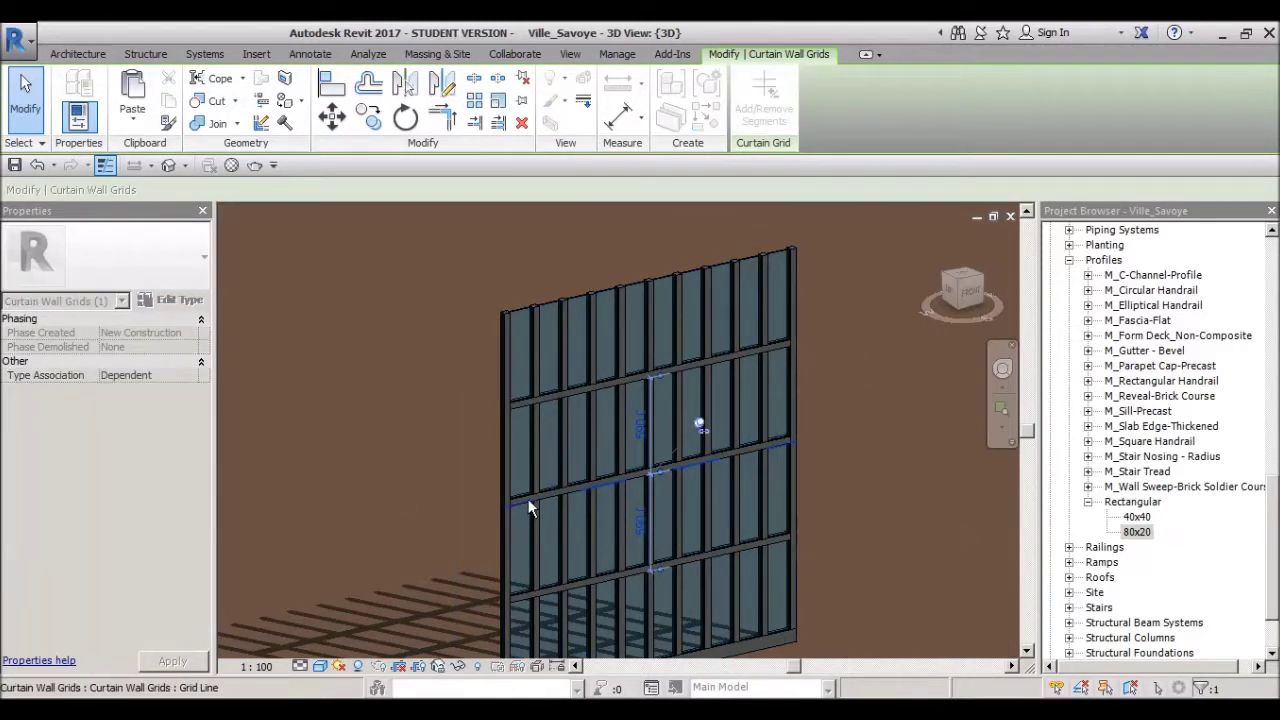
middle_click_drag(545, 522, 538, 503)
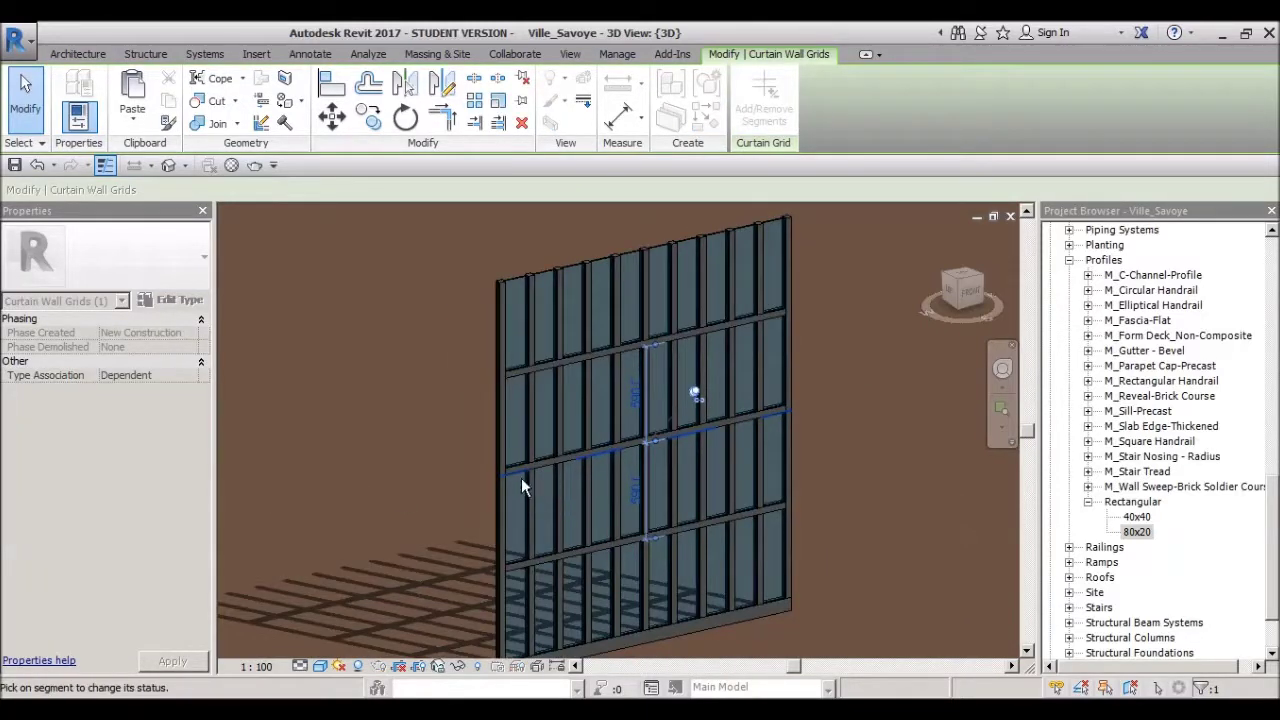
scroll(512, 469, "up", 2)
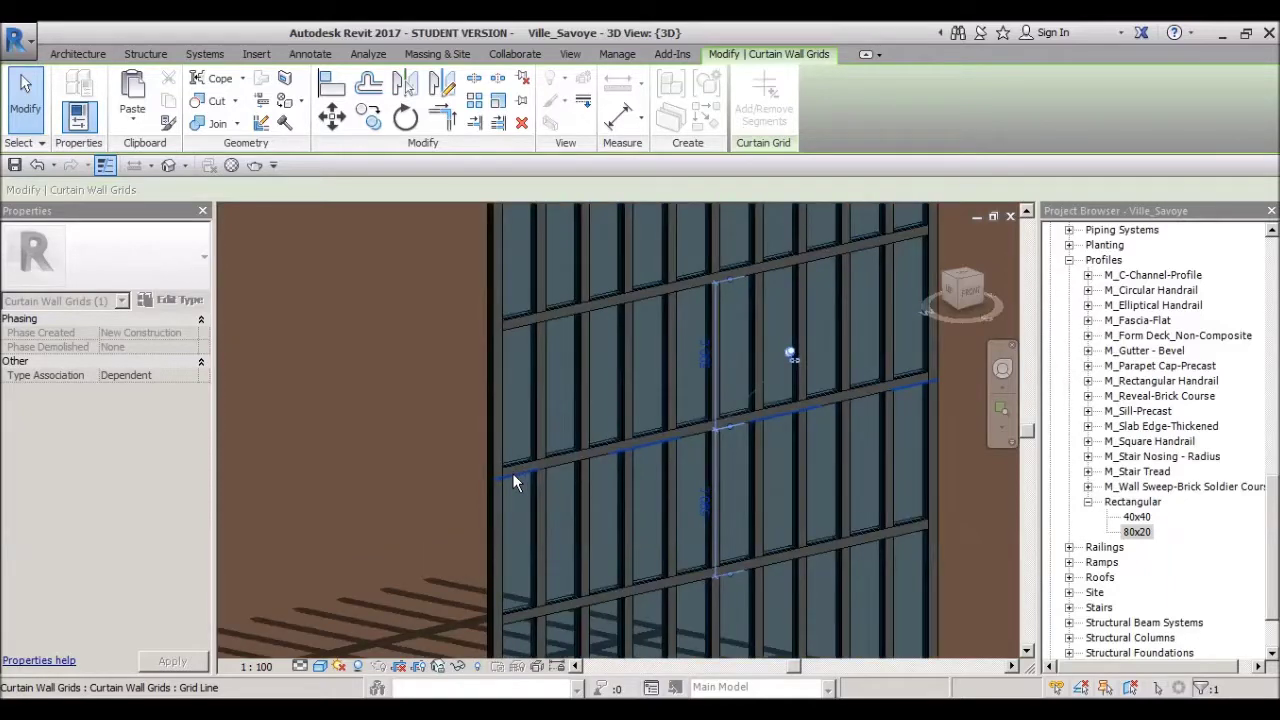
left_click(513, 477)
left_click(328, 276)
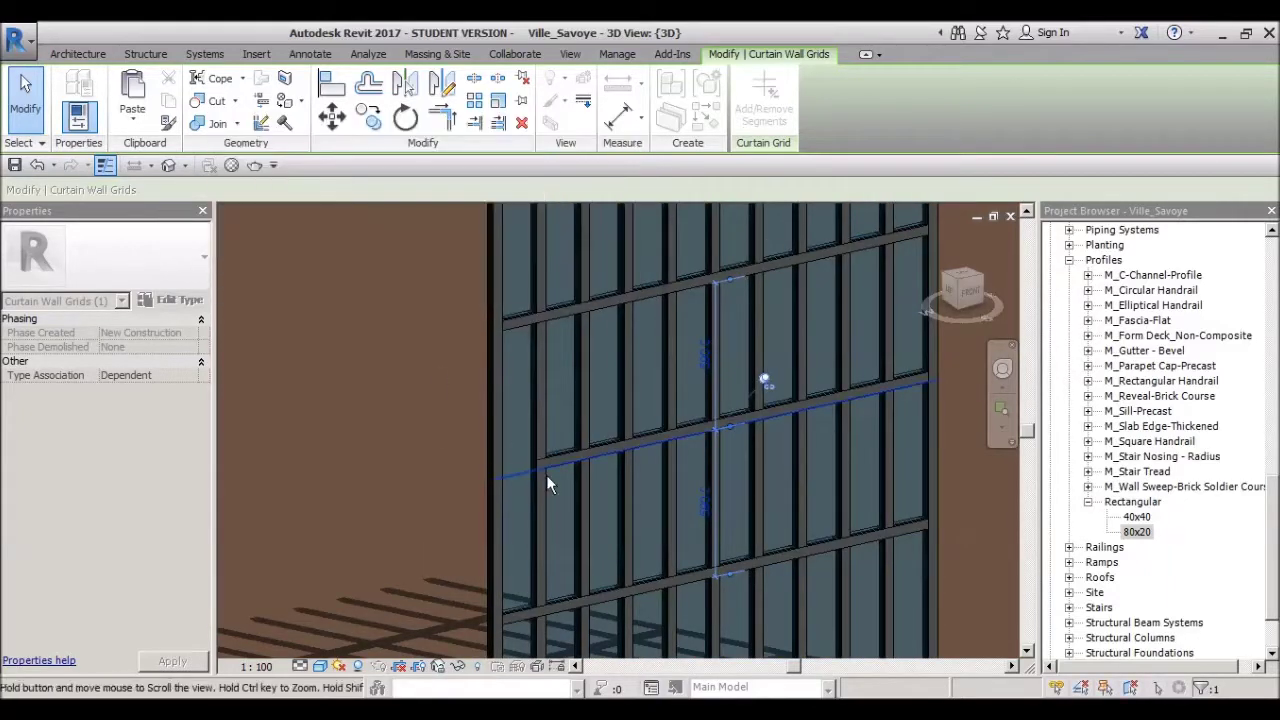
key("Escape")
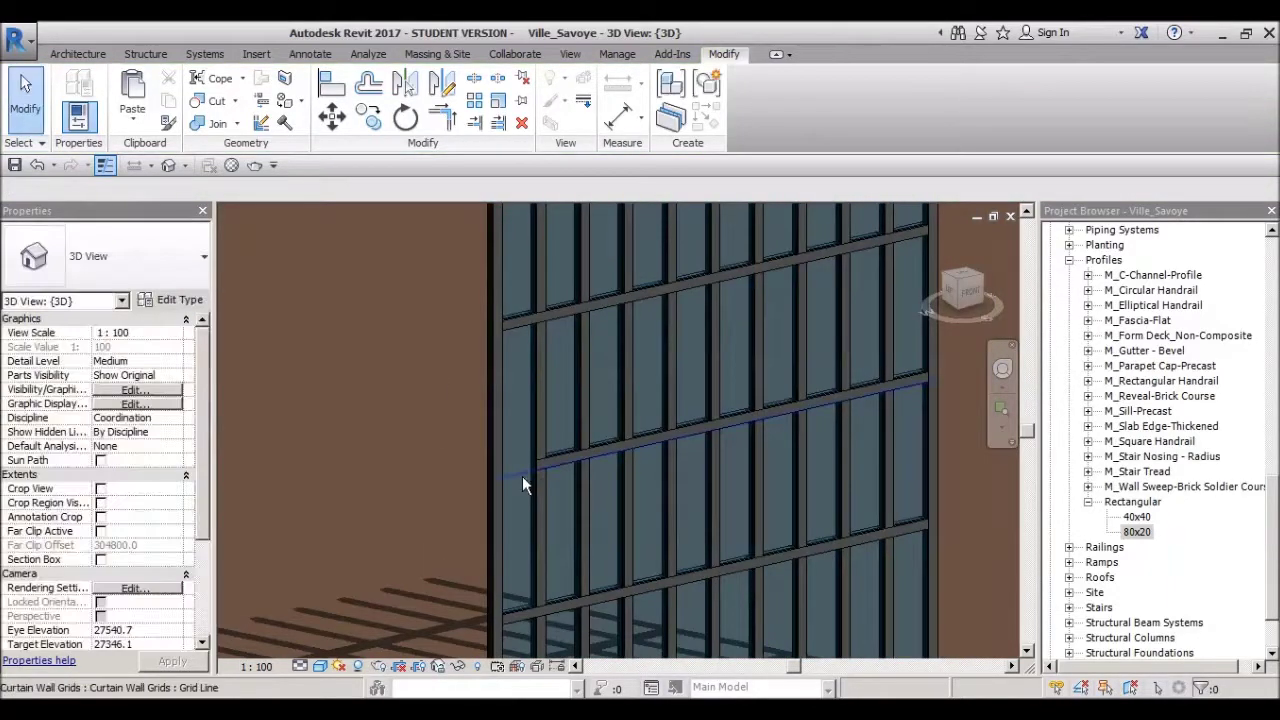
Step: Reselect the edited grid line and inspect one of the mullions
left_click(522, 476)
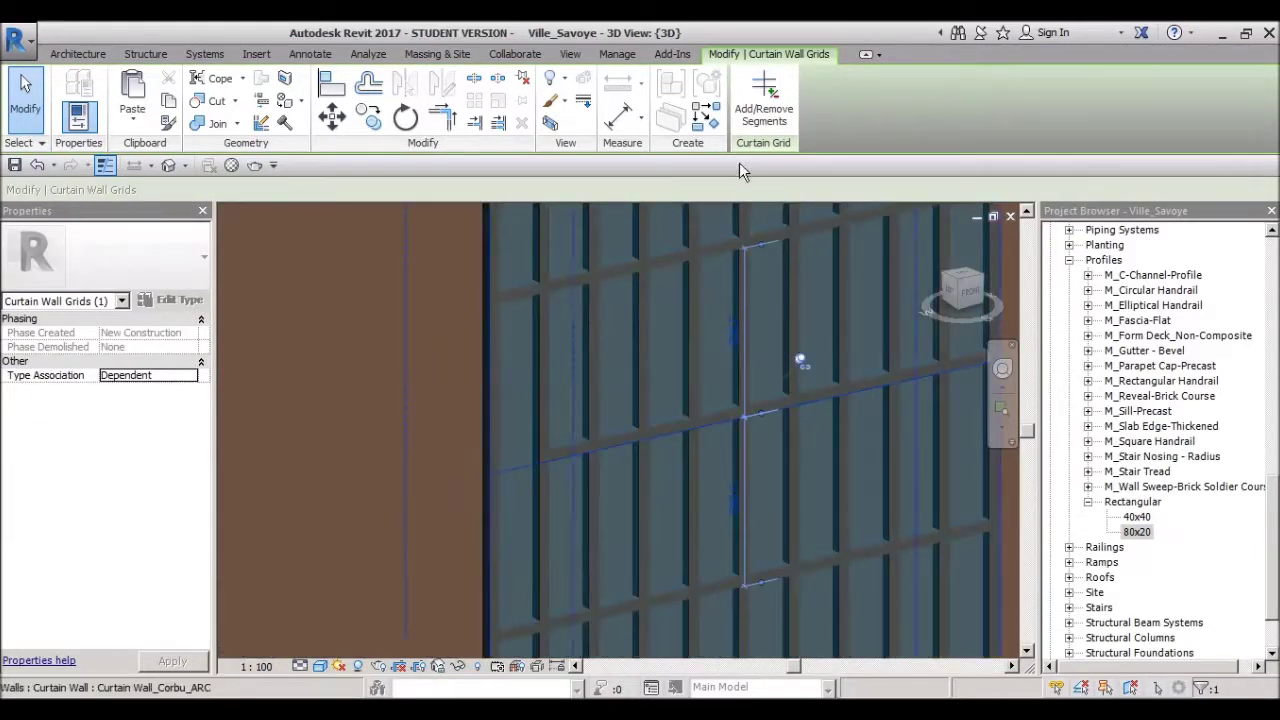
key("Escape")
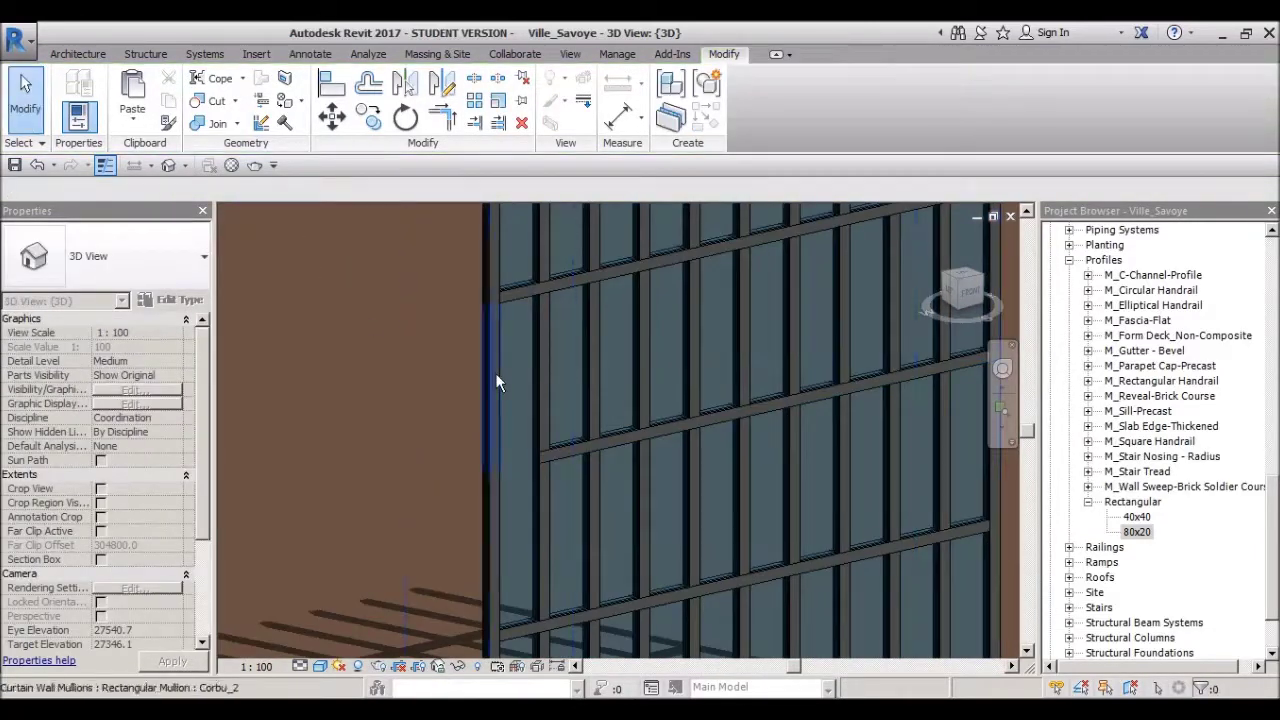
left_click(497, 383)
left_click(70, 53)
key("Escape")
scroll(405, 420, "down", 2)
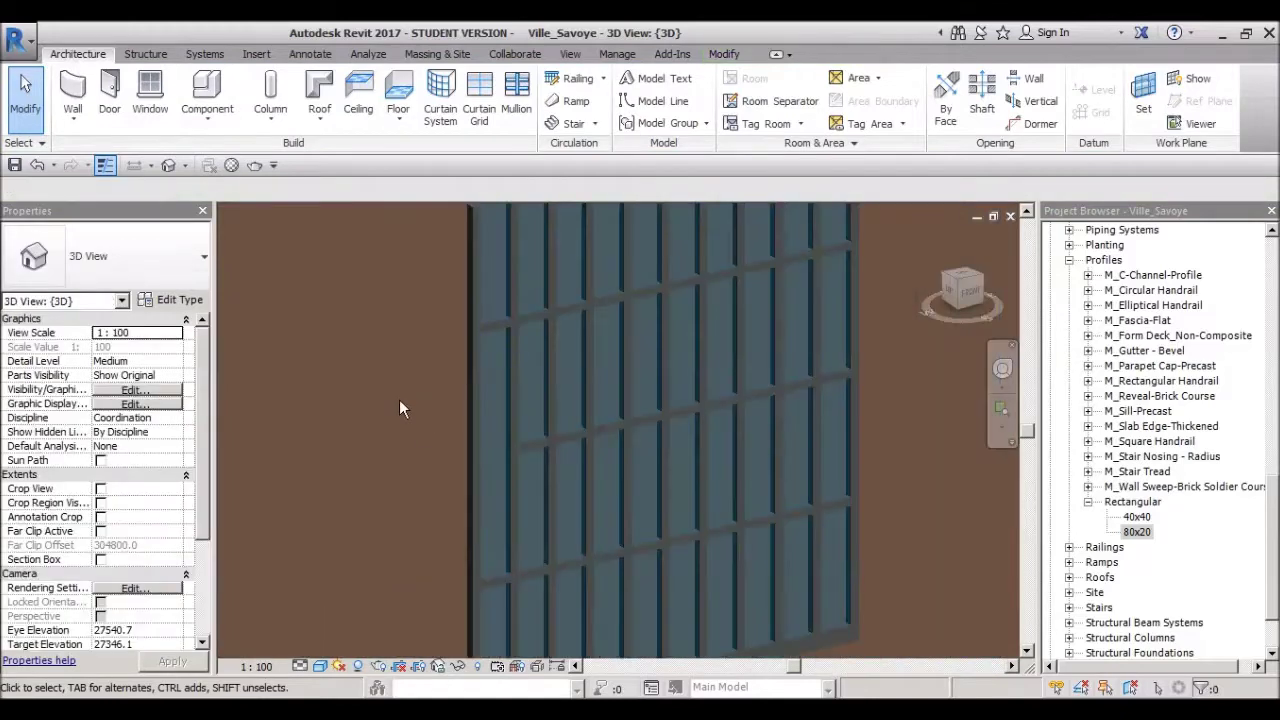
left_click(478, 296)
key("Escape")
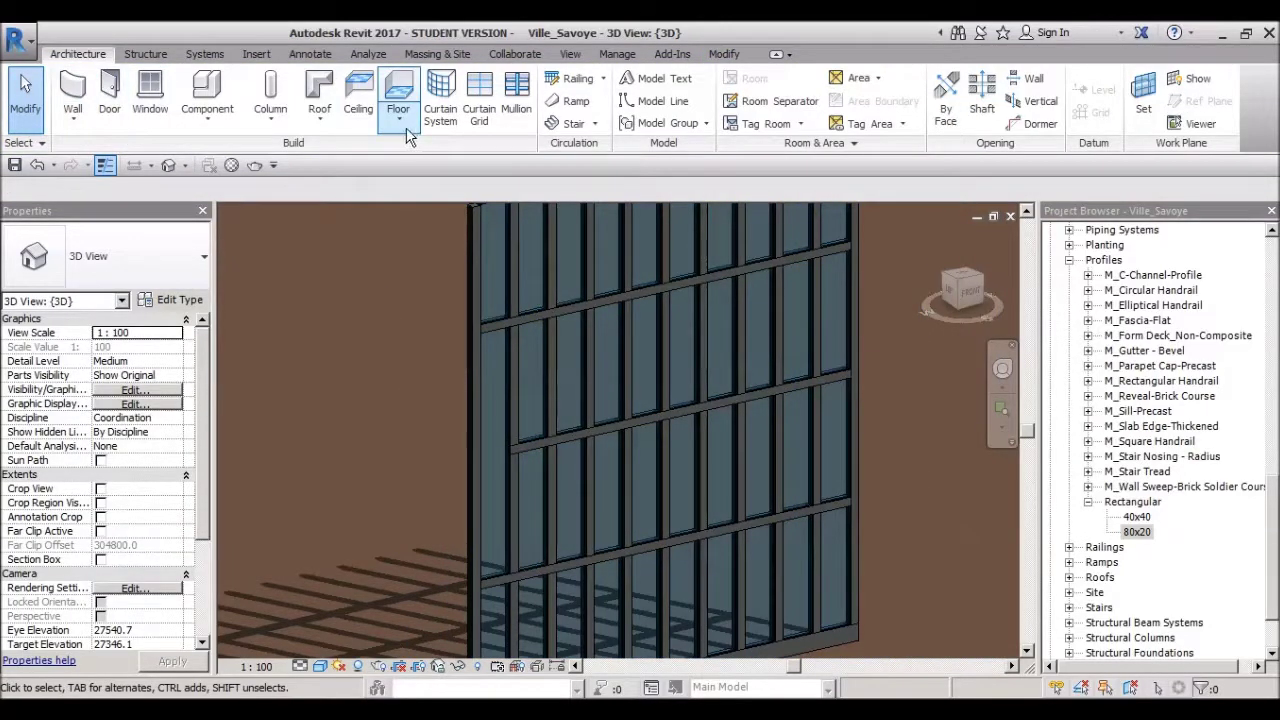
left_click(517, 100)
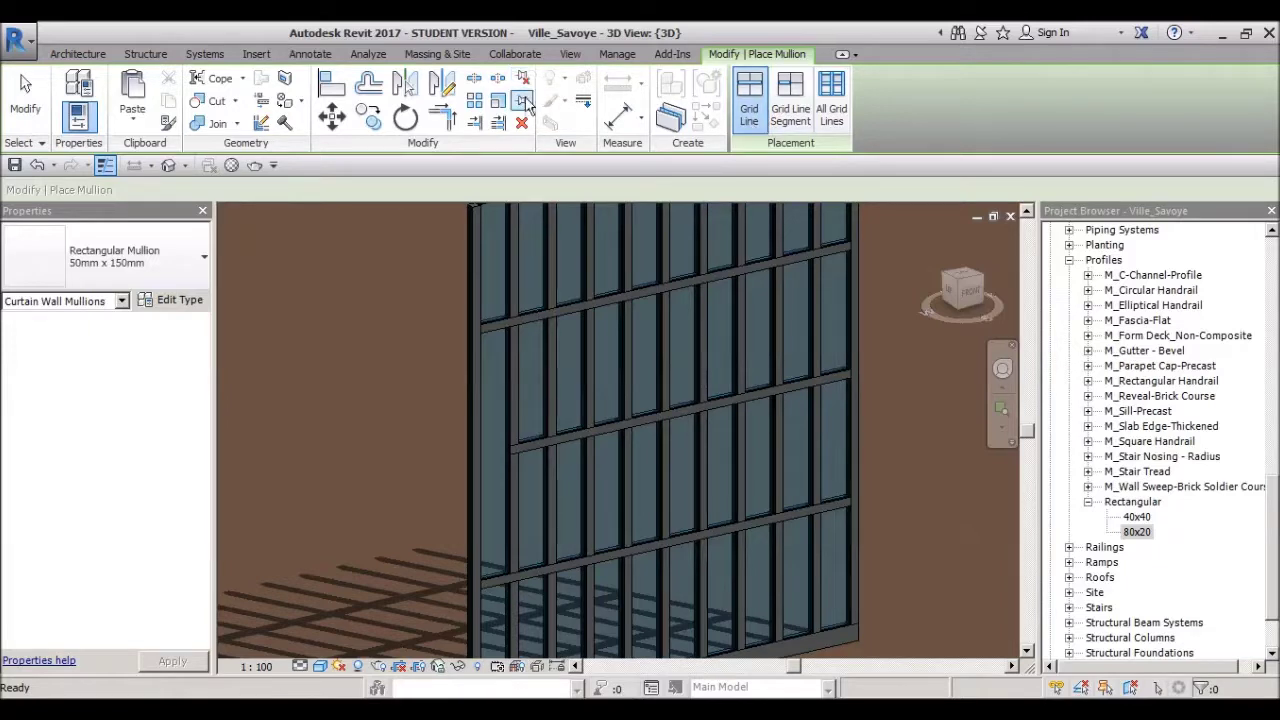
left_click(80, 54)
key("Escape")
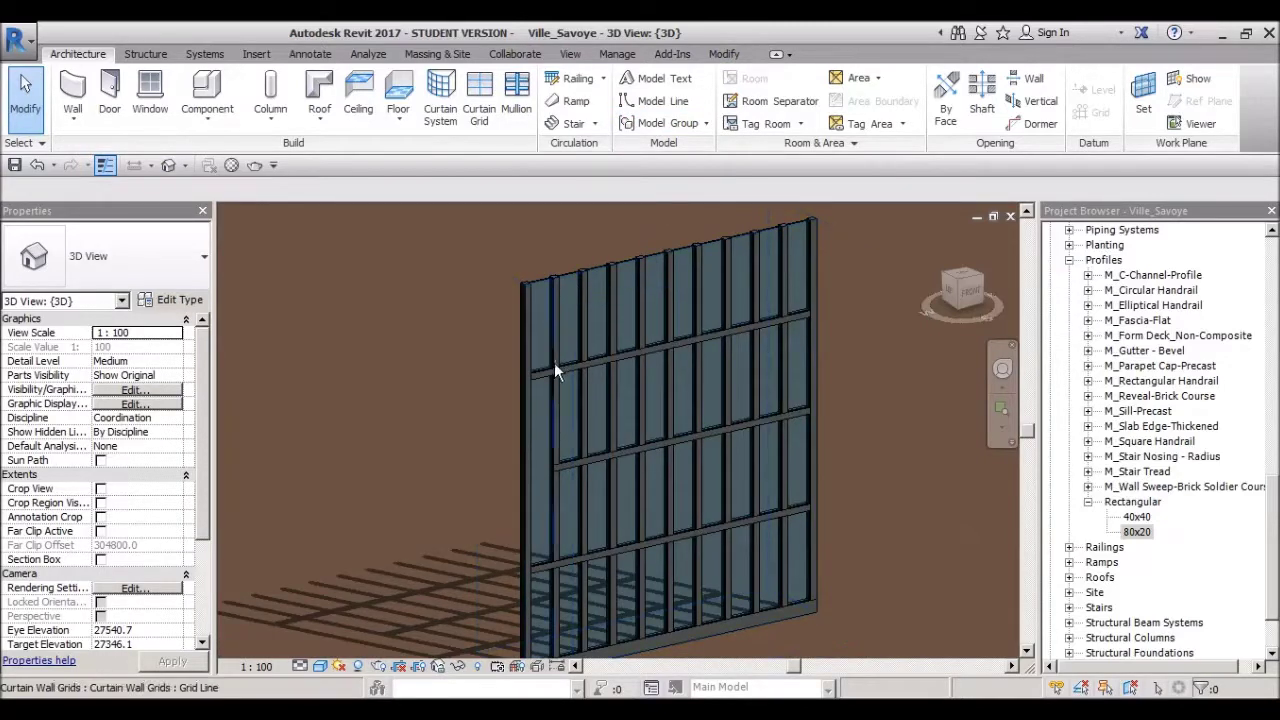
scroll(553, 370, "up", 2)
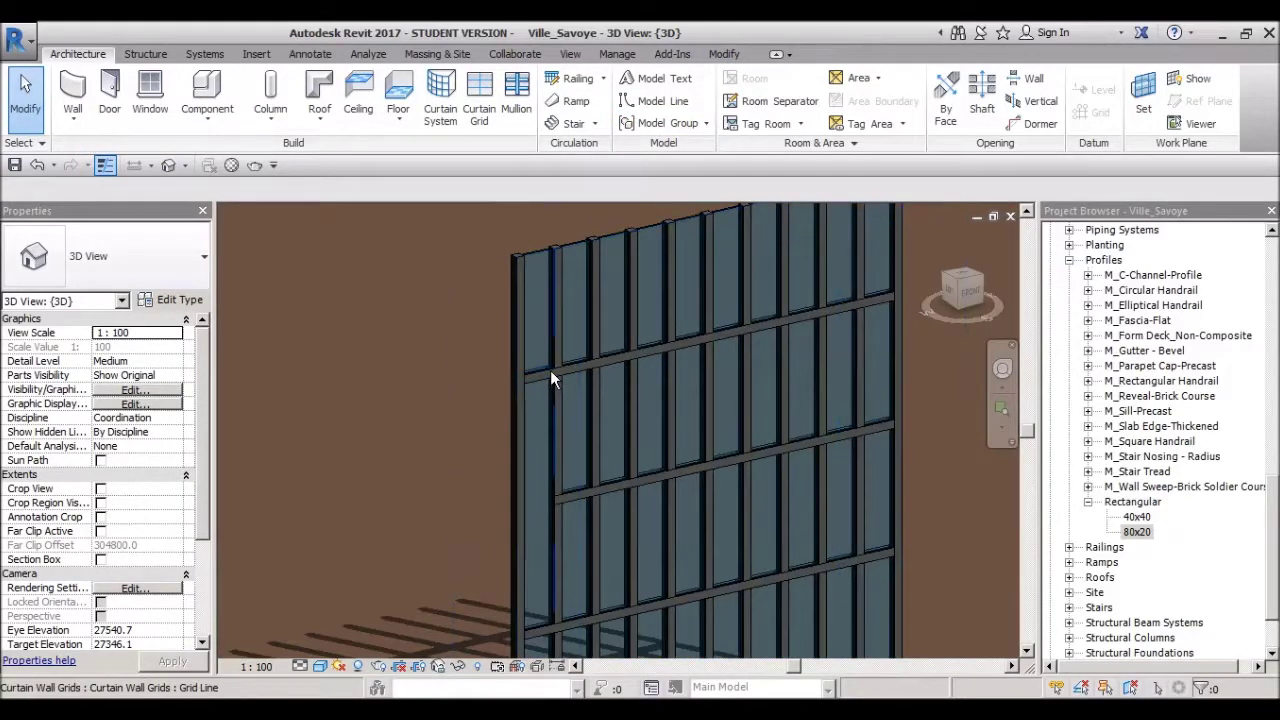
key("Tab")
left_click(580, 487)
middle_click_drag(590, 500, 500, 522, "shift")
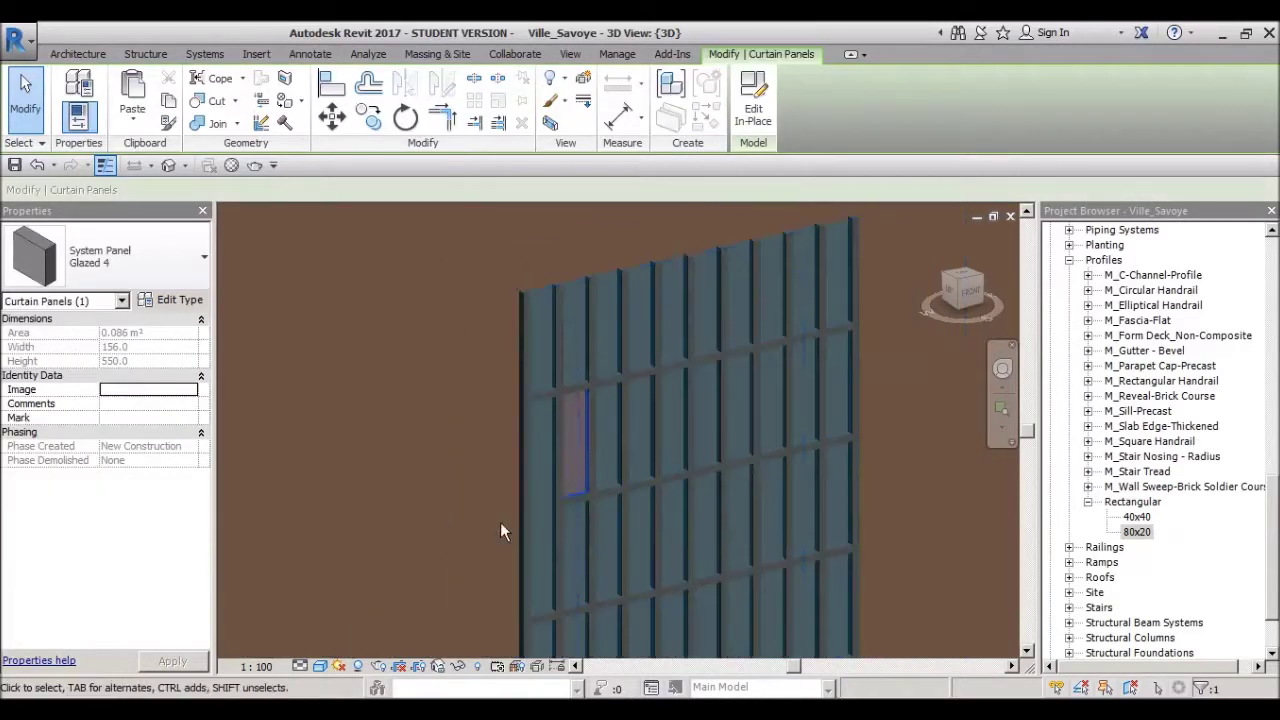
key("Escape")
Step: Try a Fixed Distance vertical grid with 2000 spacing, then cancel the change
left_click(522, 487)
left_click(172, 299)
left_click(797, 309)
left_click(920, 309)
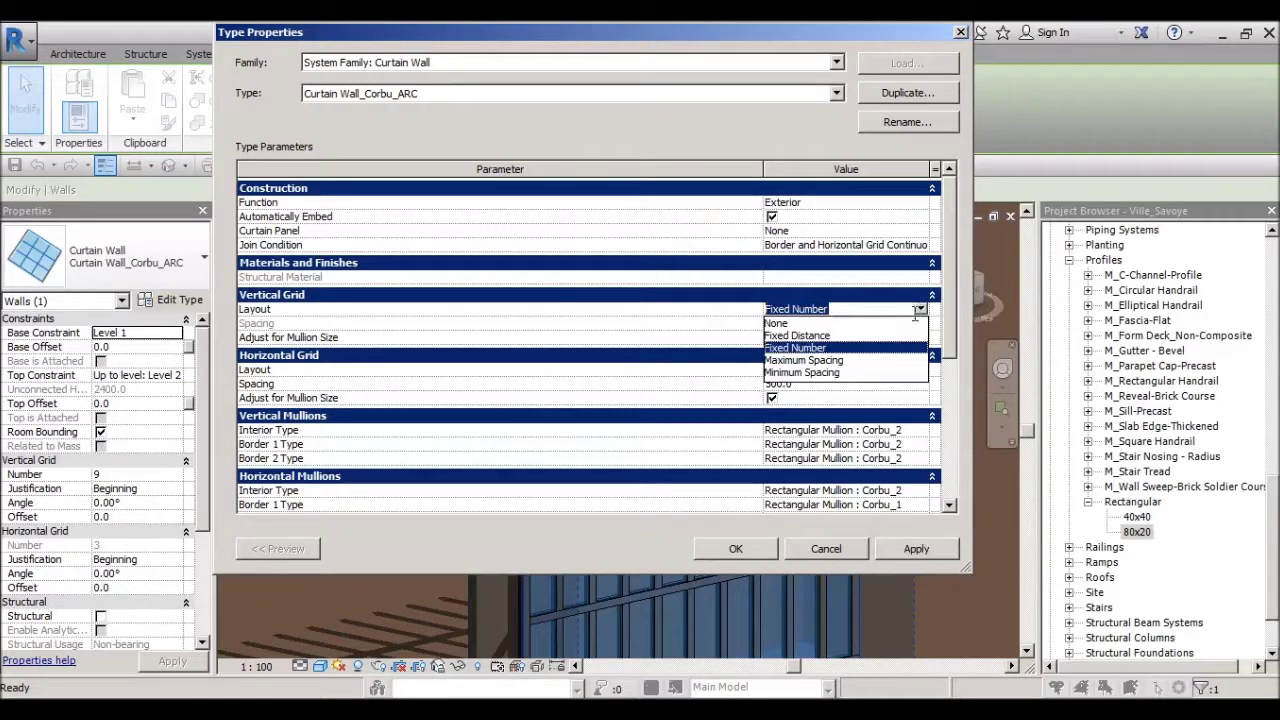
left_click(834, 336)
left_click(797, 325)
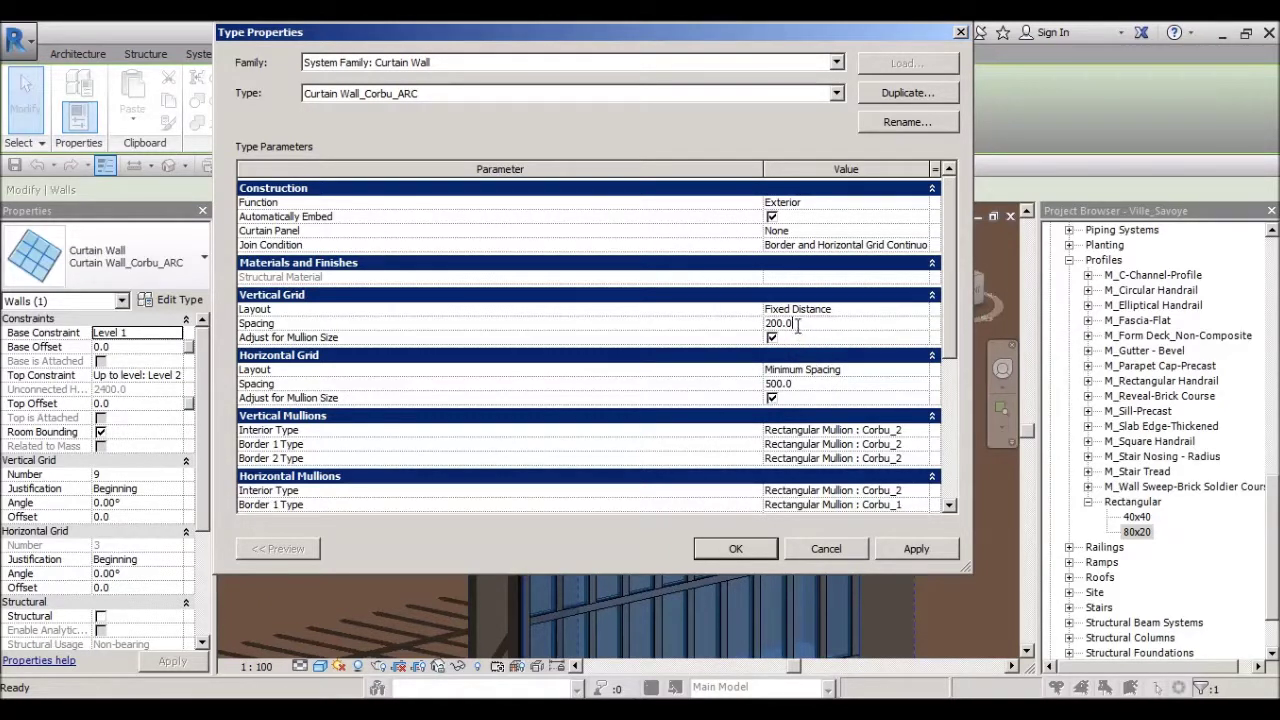
left_click_drag(770, 325, 864, 327)
type("2000")
key("Return")
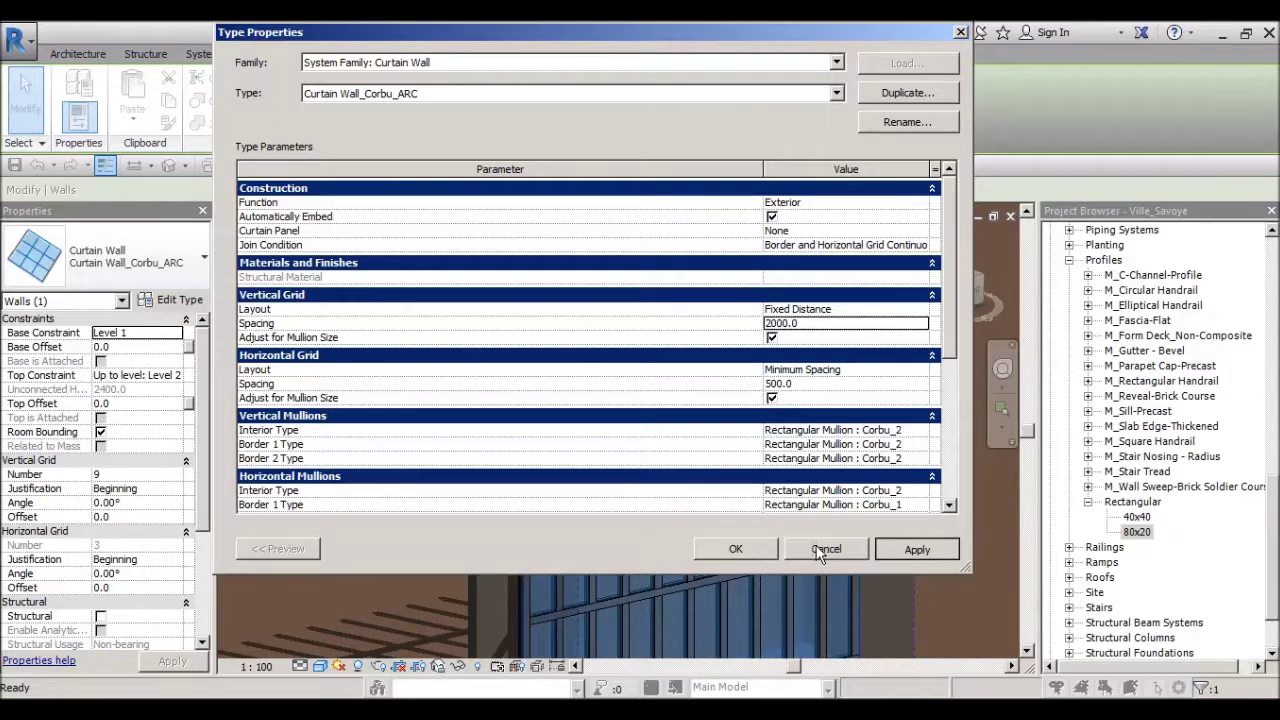
left_click(737, 548)
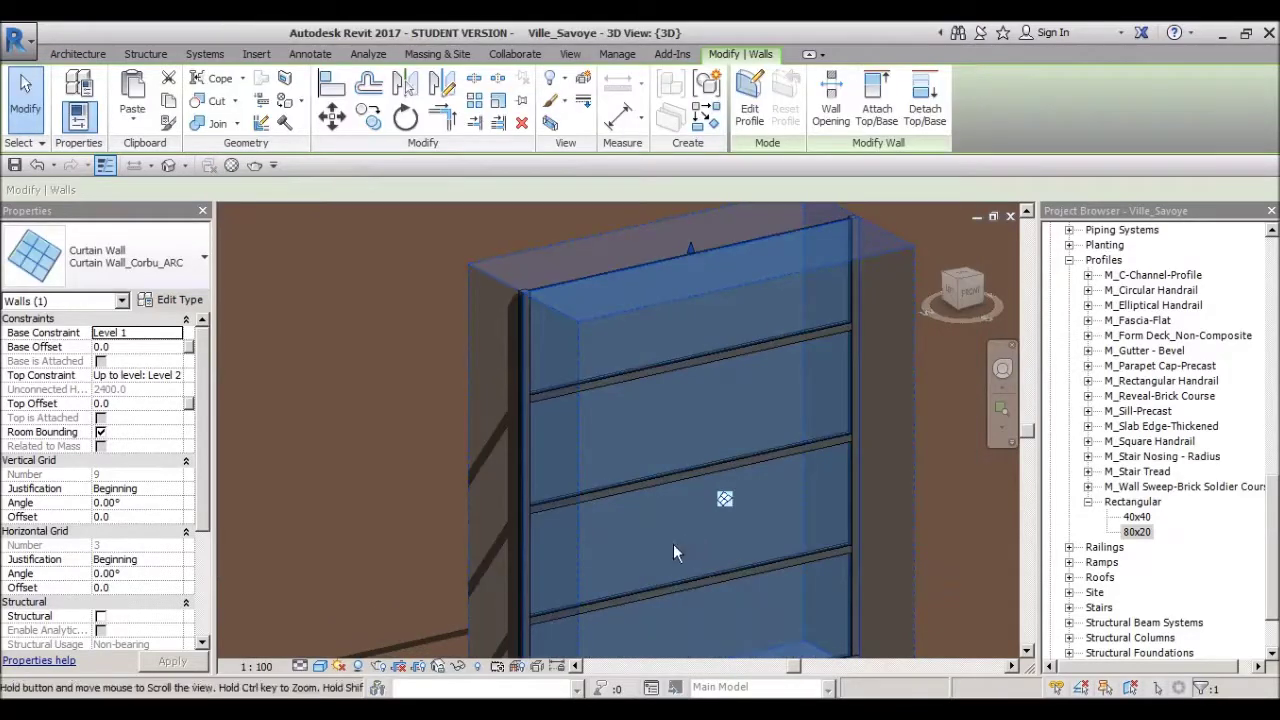
Step: Orbit around the test wall, reselect it and reopen its type properties
key("Escape")
mouse_move(430, 480)
middle_mouse_down()
mouse_move(438, 378)
mouse_move(657, 557)
middle_mouse_up()
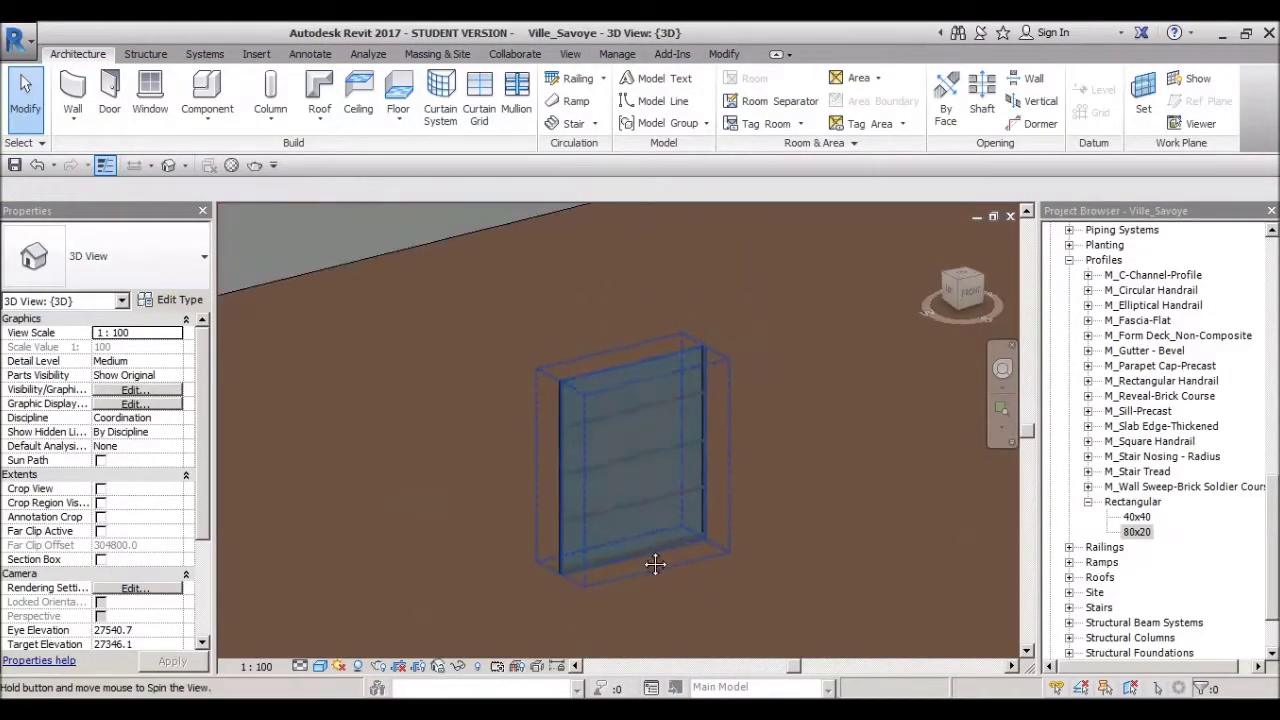
mouse_move(735, 582)
middle_mouse_down("shift")
mouse_move(392, 473)
mouse_move(566, 374)
middle_mouse_up("shift")
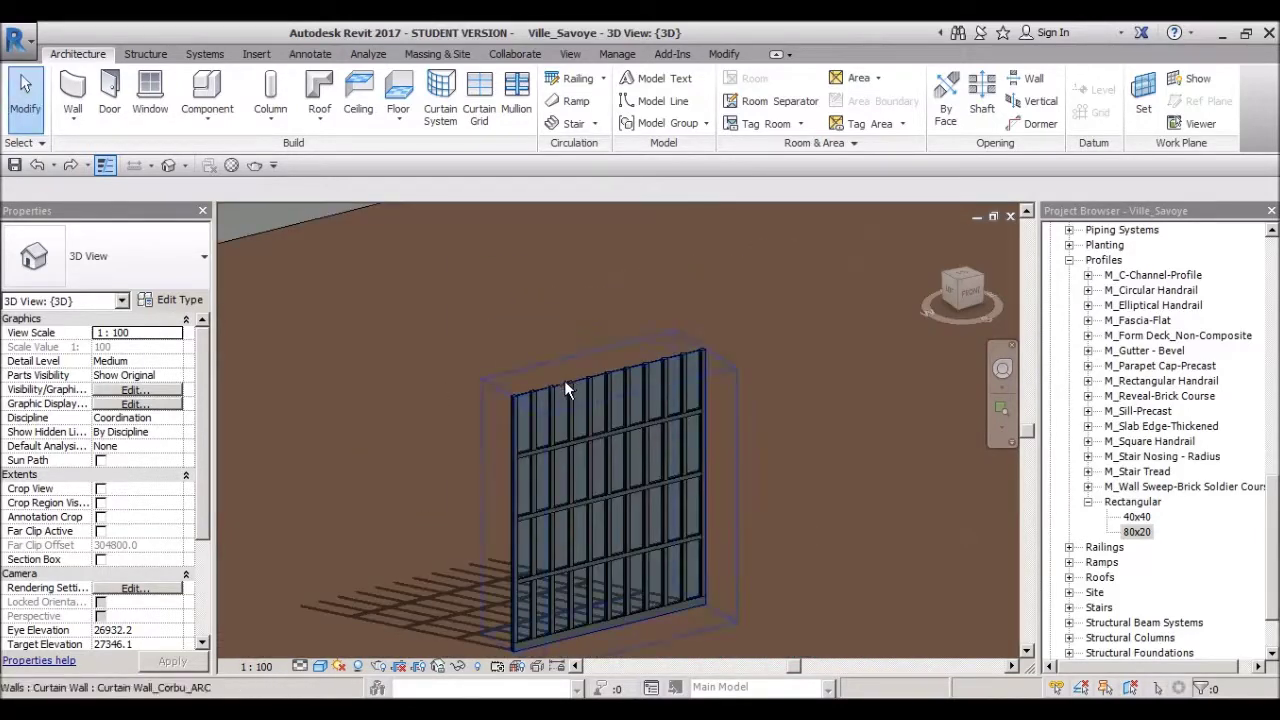
left_click(564, 380)
left_click(171, 299)
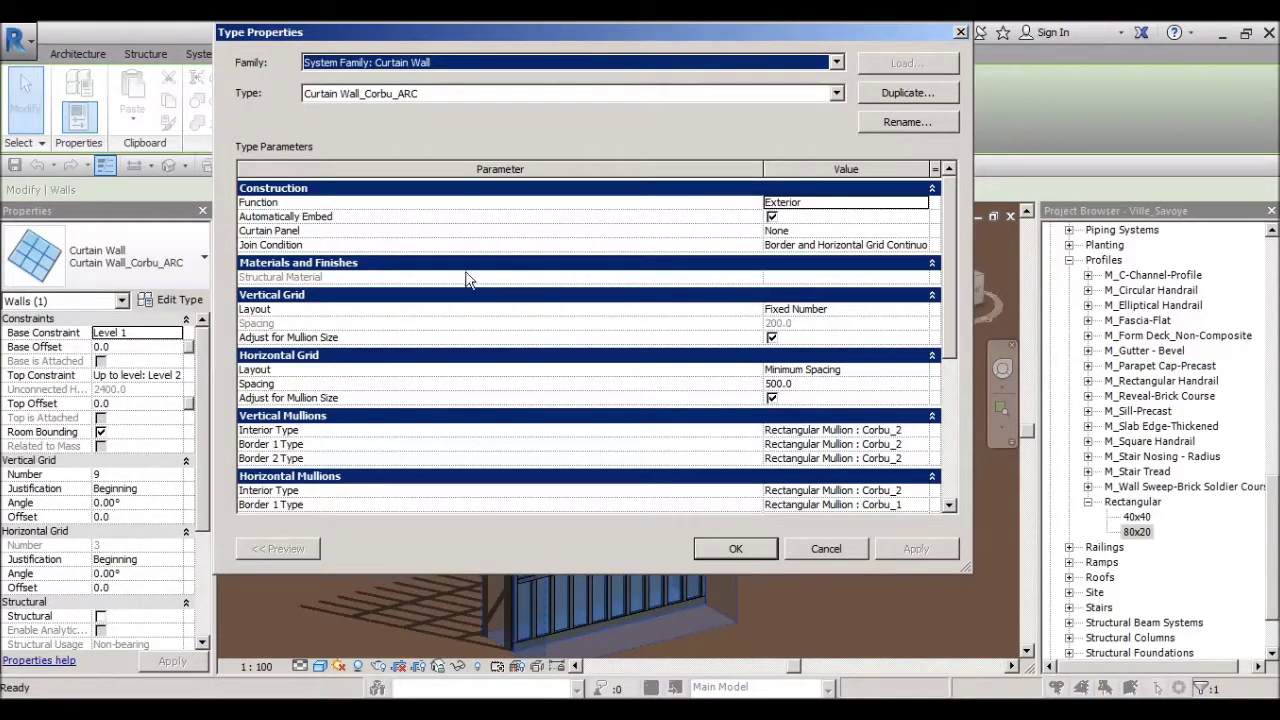
Step: Enter 200 horizontal spacing and set the horizontal layout to Fixed Distance
left_click(290, 294)
left_click(290, 264)
left_click(800, 328)
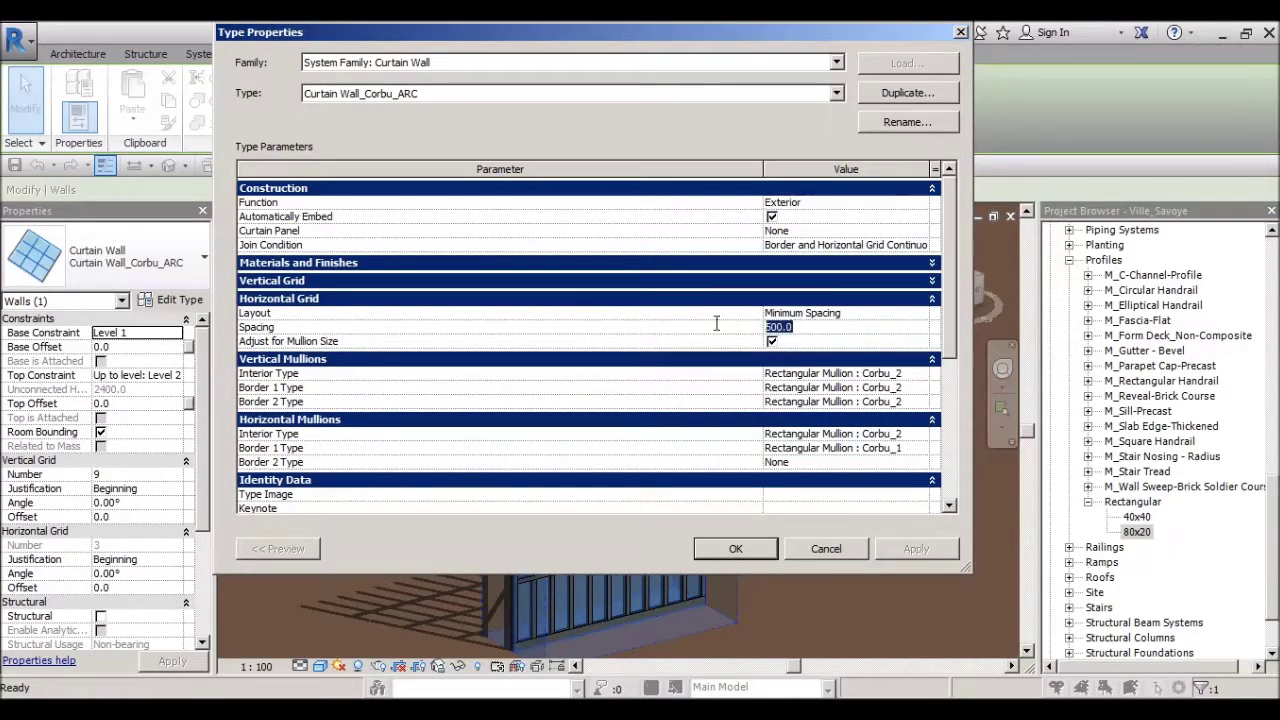
type("20")
type("0")
left_click(881, 316)
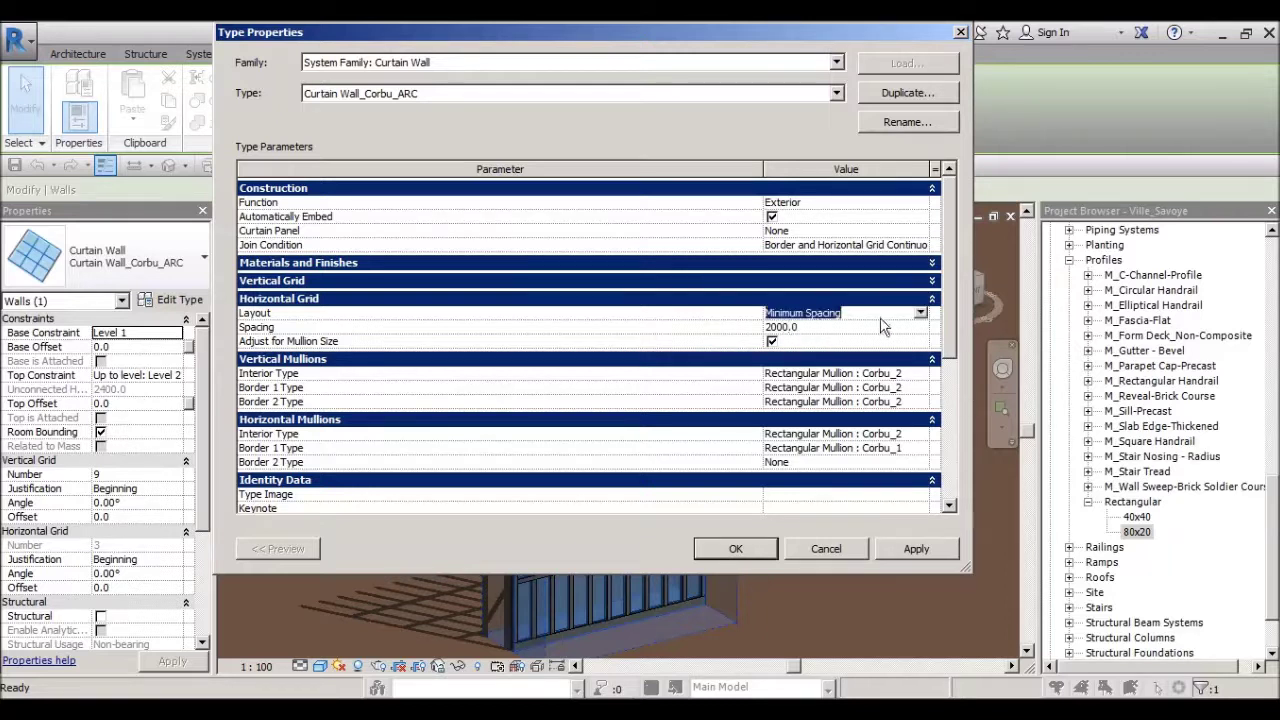
left_click(919, 313)
left_click(812, 341)
left_click(808, 329)
Step: Re-enter the 200.0 horizontal spacing, apply, close Type Properties and deselect the wall
left_click(781, 330)
left_click_drag(777, 324, 869, 328)
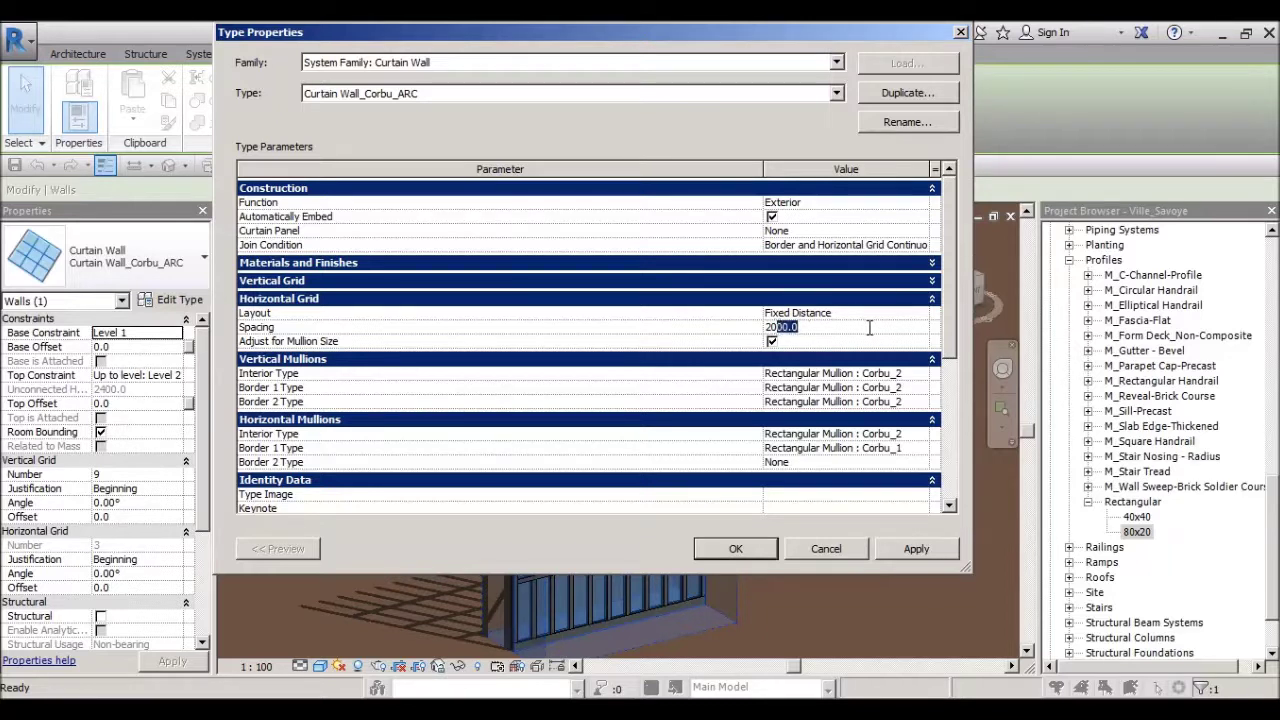
type("0")
left_click(916, 549)
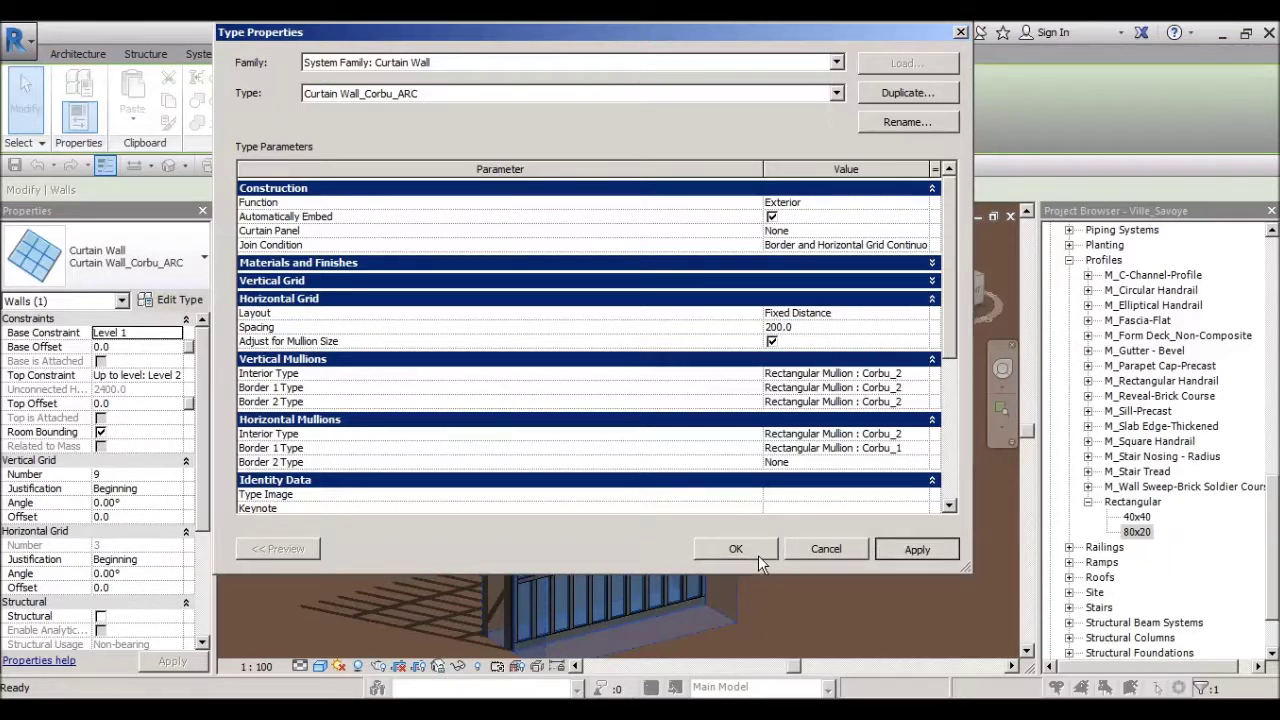
left_click(758, 555)
left_click(735, 548)
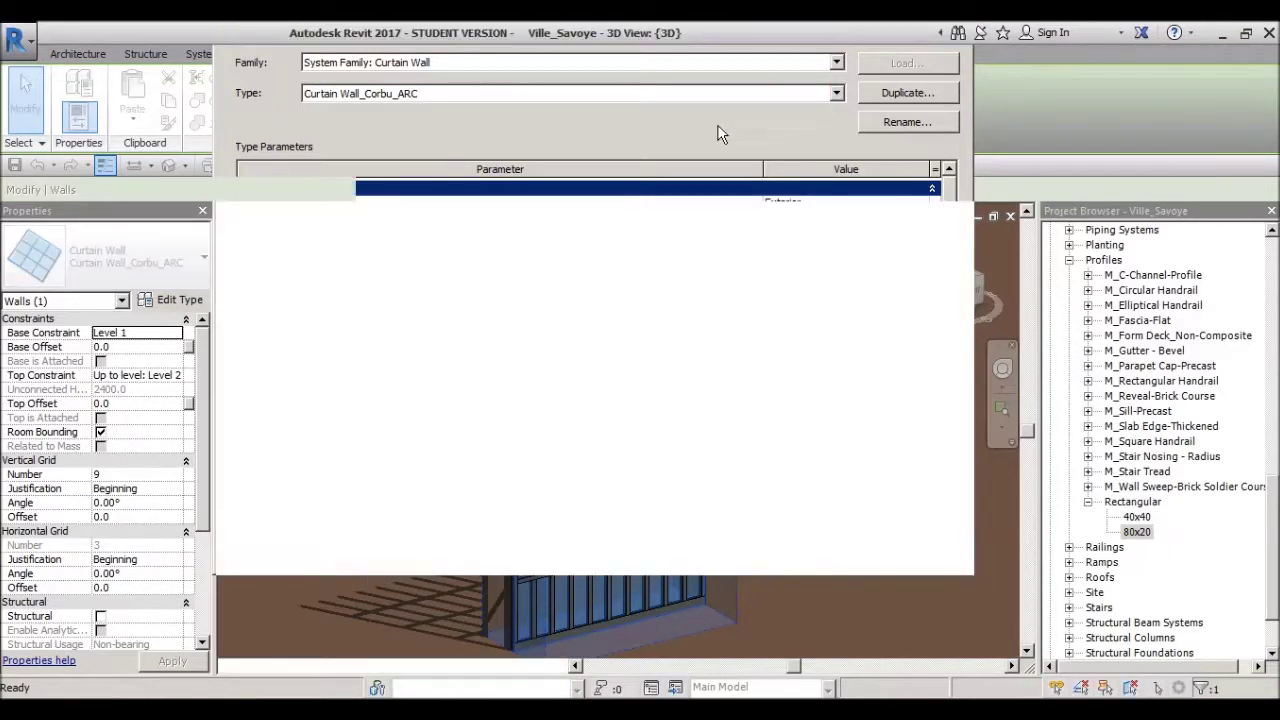
left_click(512, 336)
left_click(564, 323)
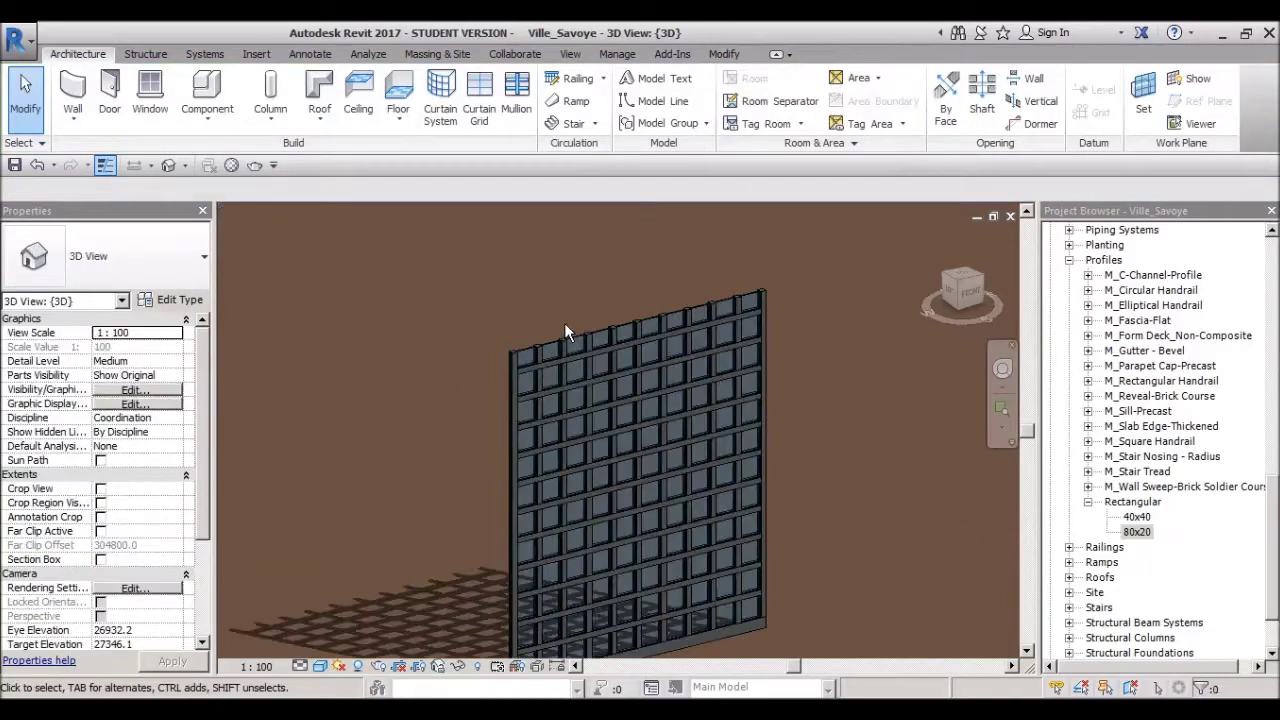
Step: Reopen the Curtain Wall_Corbu_ARC type properties and collapse the Vertical Grid group
left_click(563, 343)
left_click(521, 293)
scroll(554, 343, "up", 2)
double_click(554, 343)
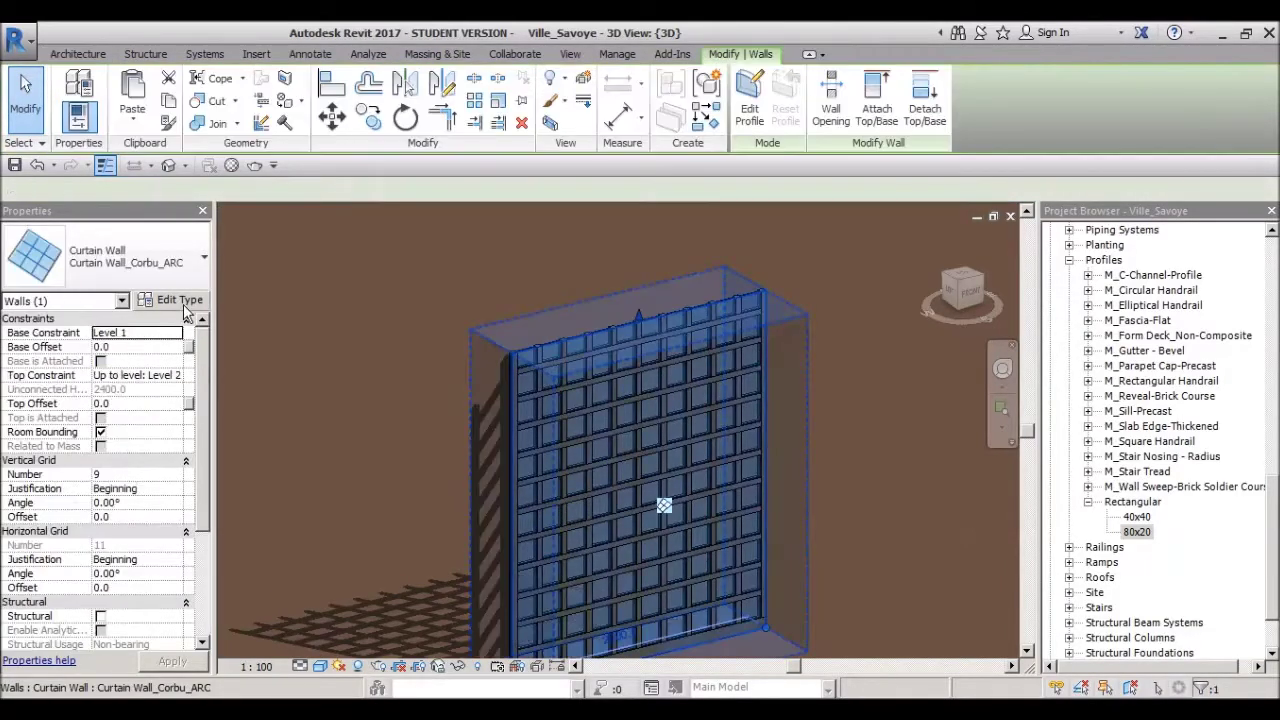
left_click(912, 313)
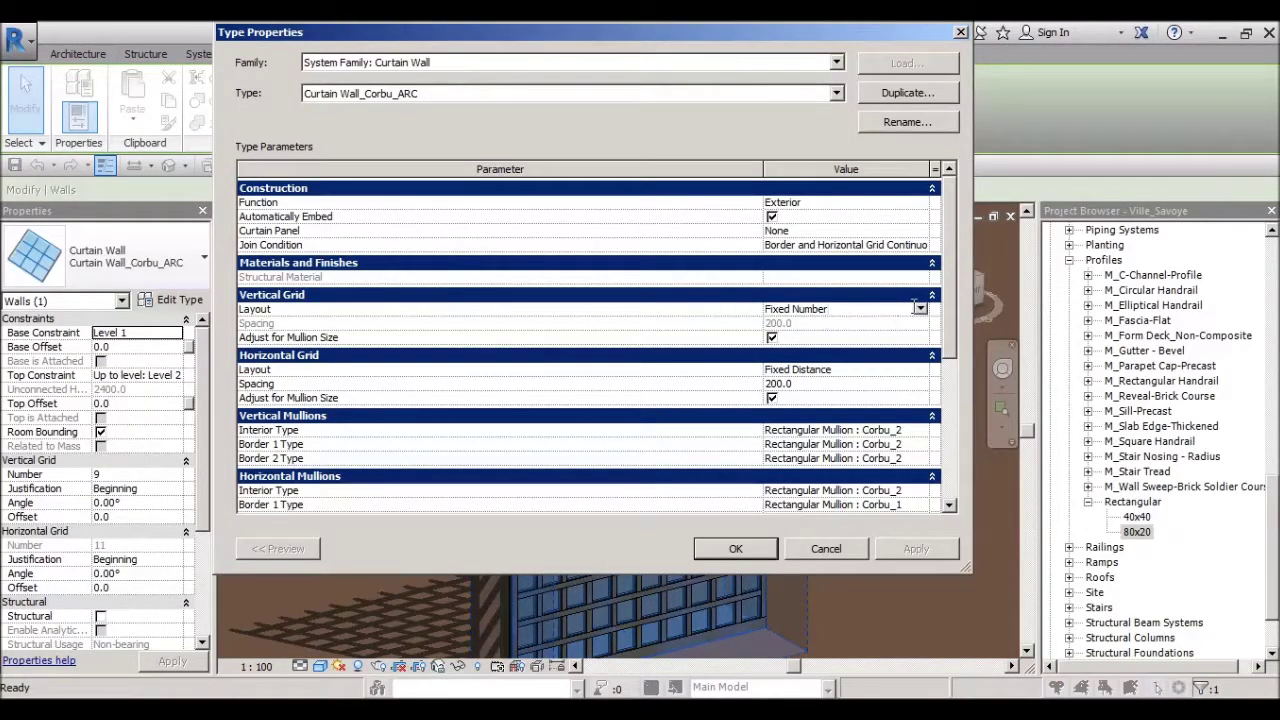
left_click(932, 295)
left_click(932, 295)
left_click(932, 295)
Step: Set the Horizontal Grid Spacing to 2000 and confirm with OK
left_click(828, 312)
left_click(828, 312)
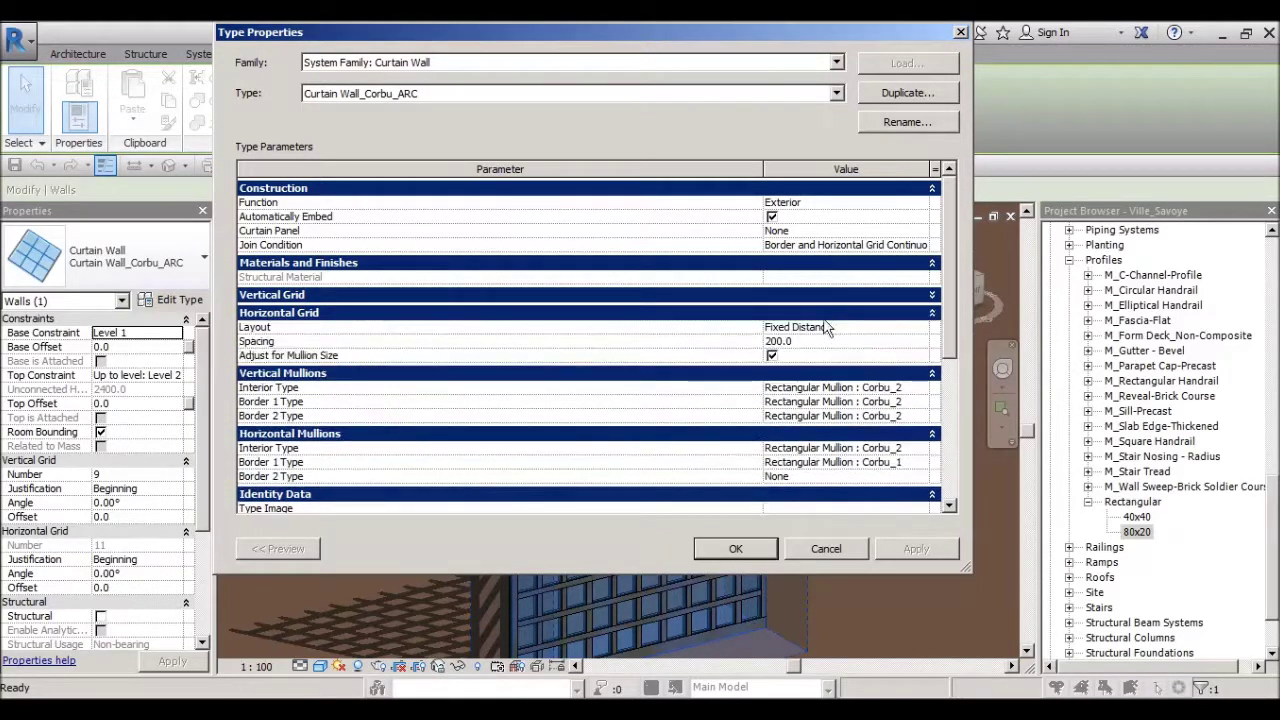
left_click_drag(797, 341, 786, 341)
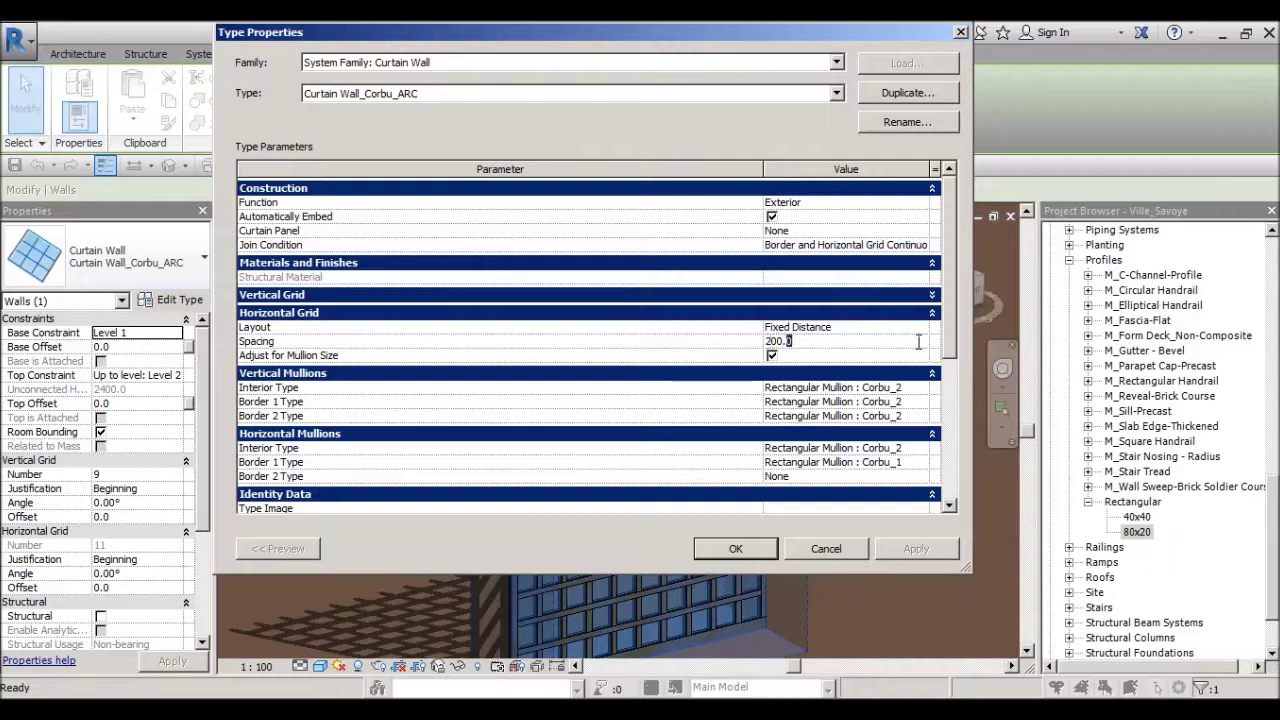
double_click(799, 341)
type("3")
left_click(742, 547)
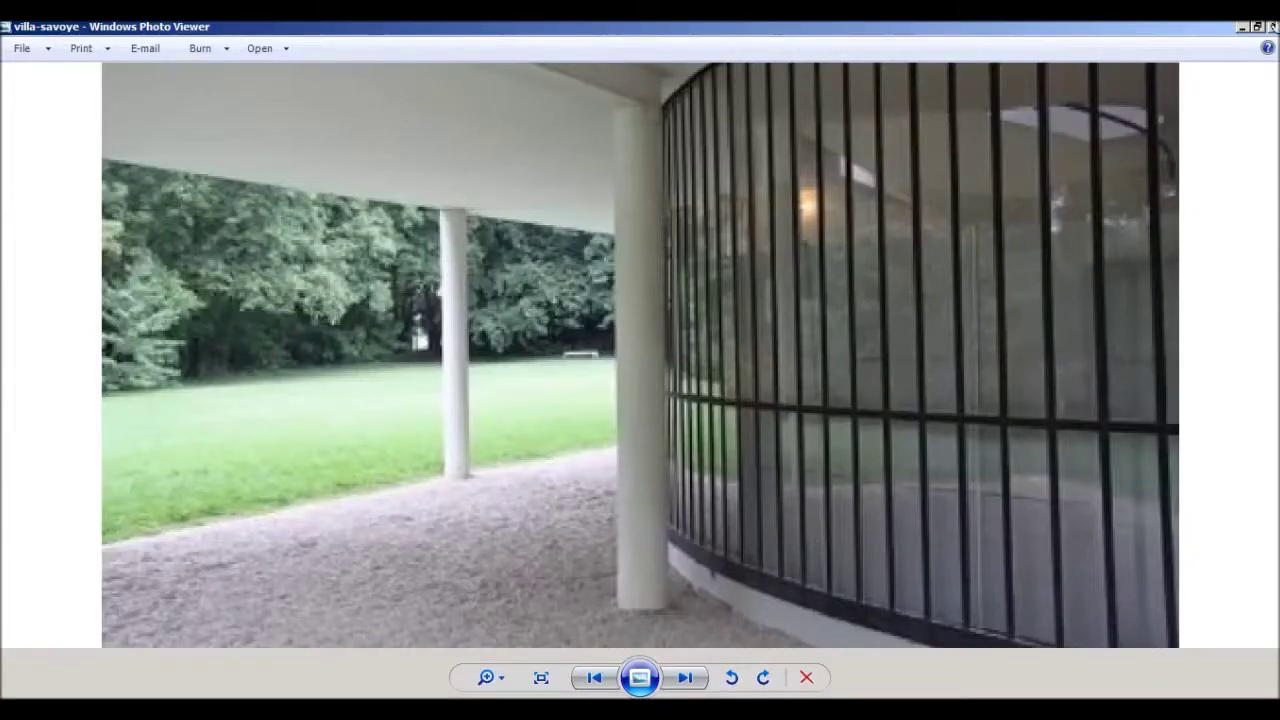
Step: Put away the villa-savoye photo and bring Revit back to the front
left_click(1245, 27)
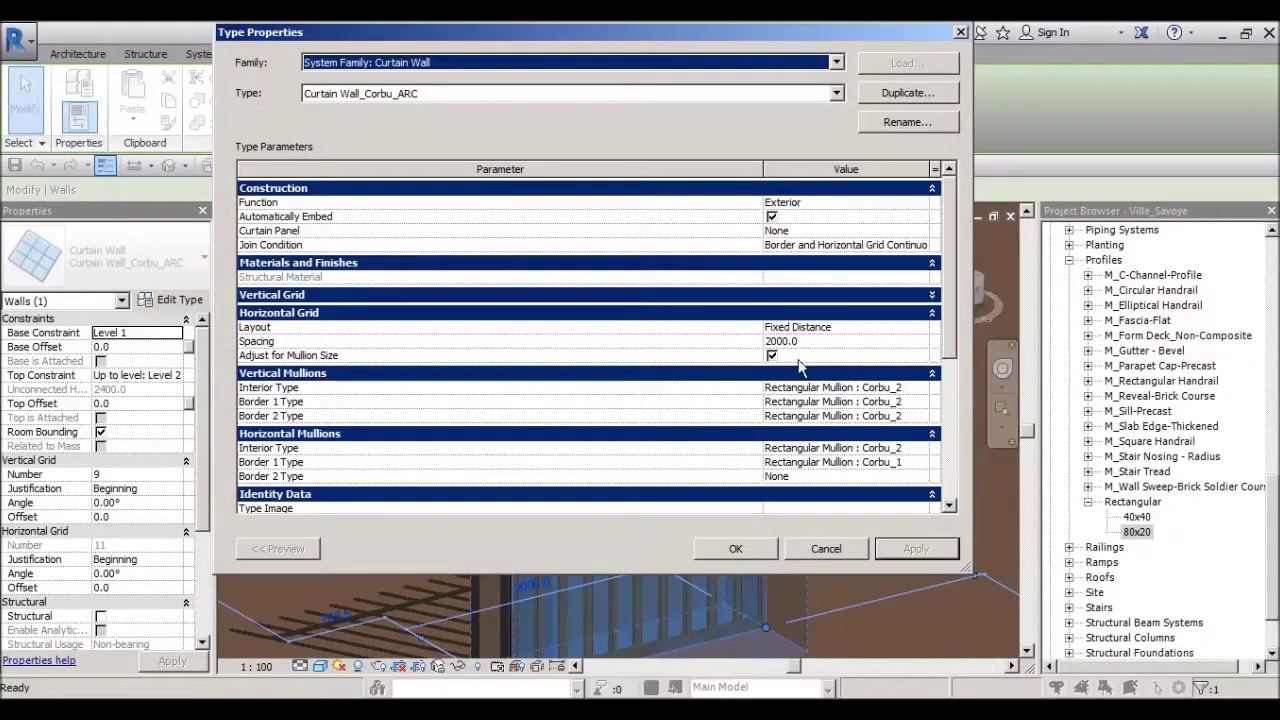
Step: Accept the type changes and inspect the test wall's horizontal grid line and a mullion
left_click(766, 552)
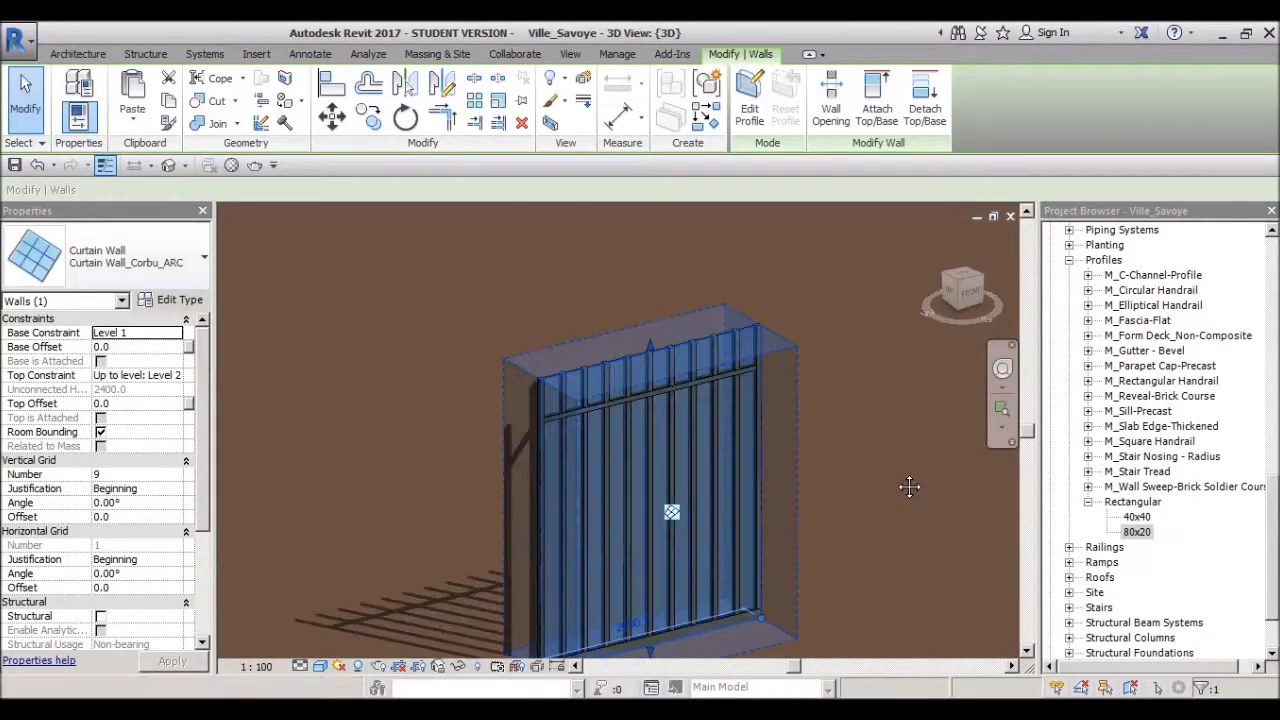
key("Escape")
scroll(698, 383, "up", 1)
scroll(697, 382, "up", 1)
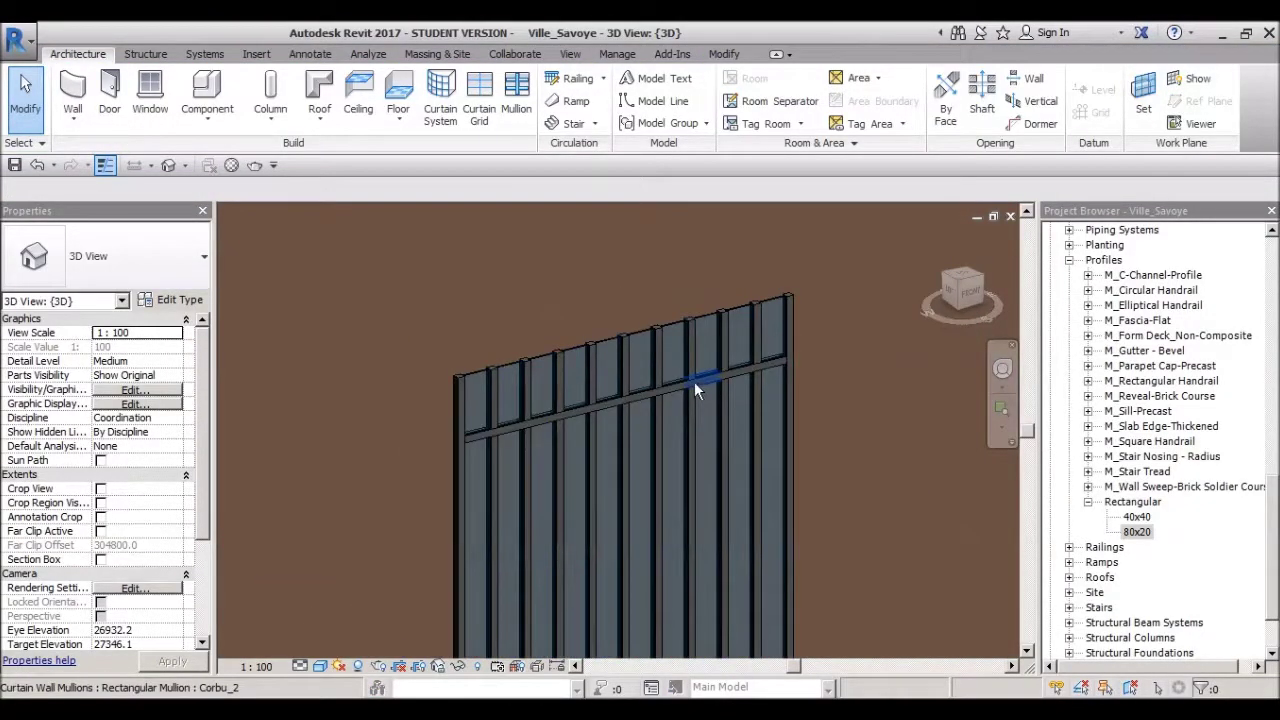
left_click(670, 400)
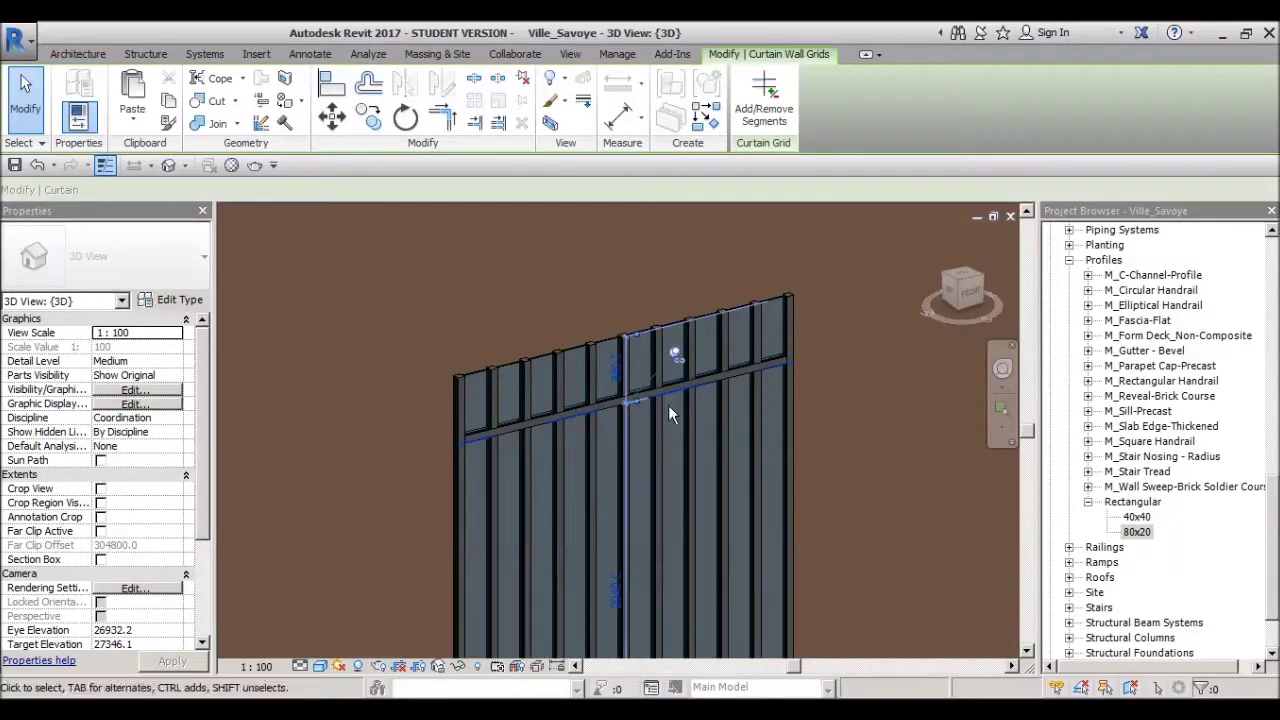
scroll(668, 405, "down", 1)
left_click(580, 540)
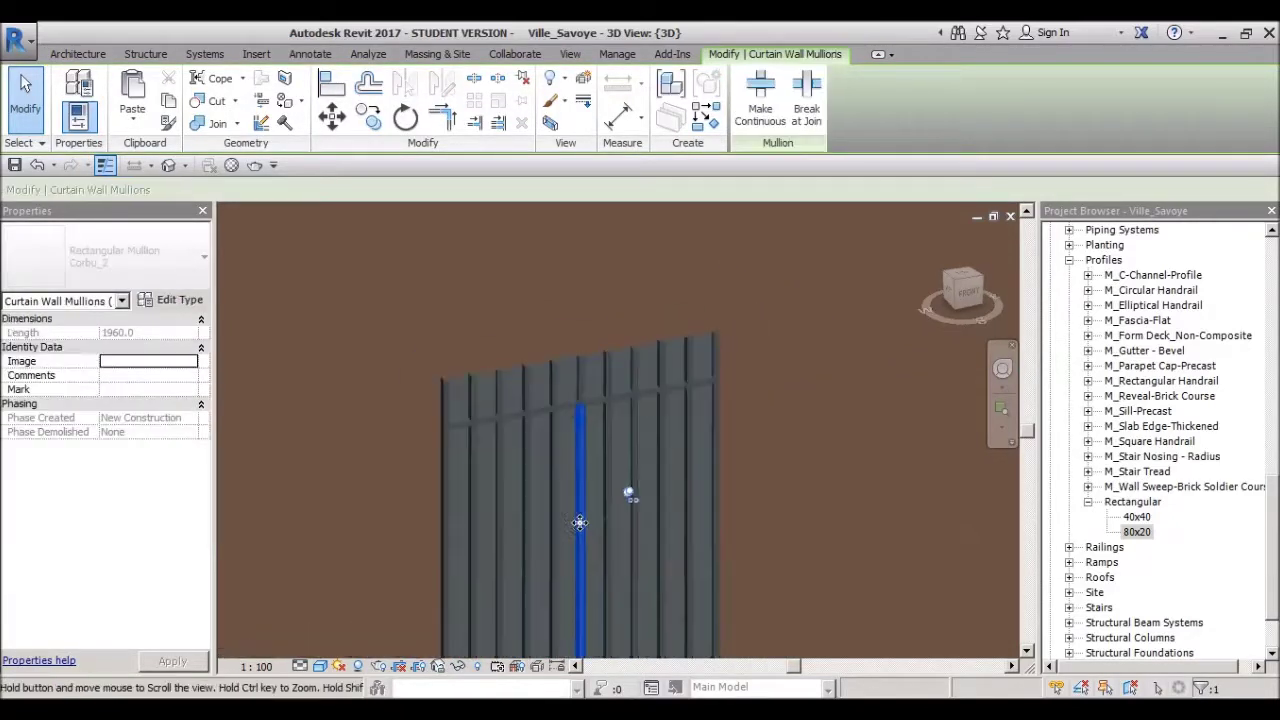
key("Escape")
Step: Offset the vertical grid line to 450 and the top grid line to 0, then select the wall
left_click(589, 528)
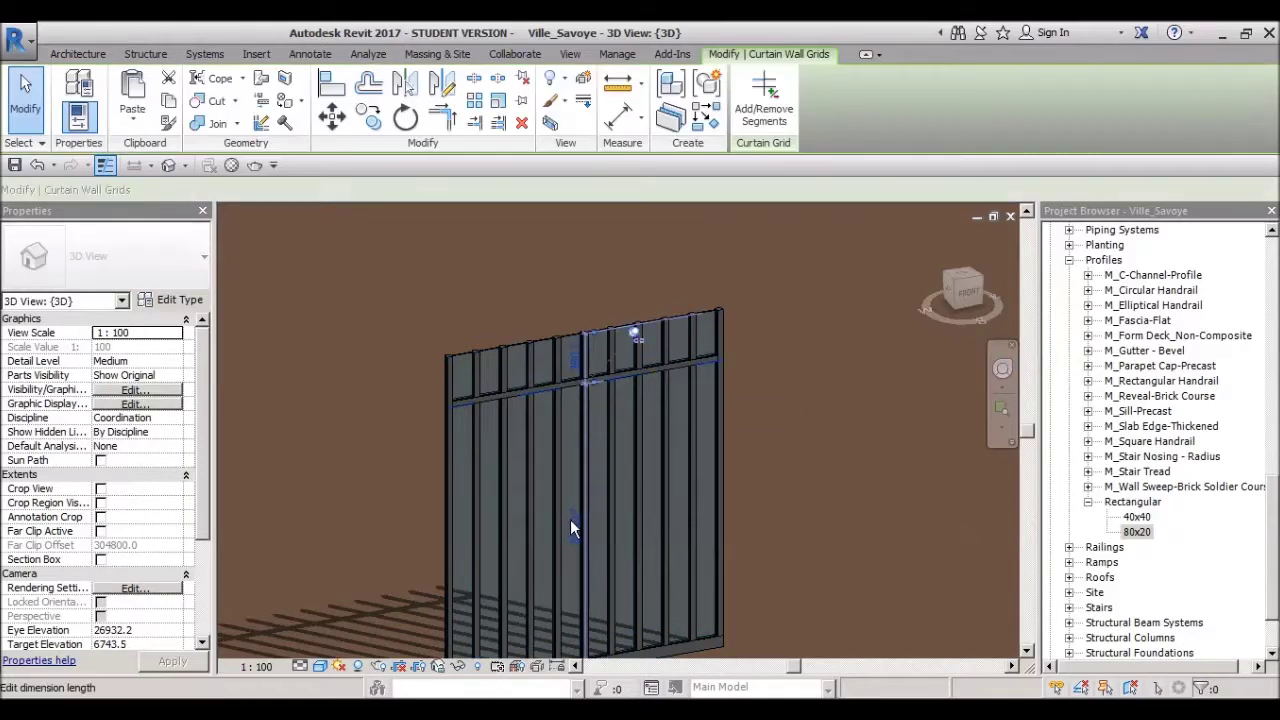
left_click(570, 519)
type("450")
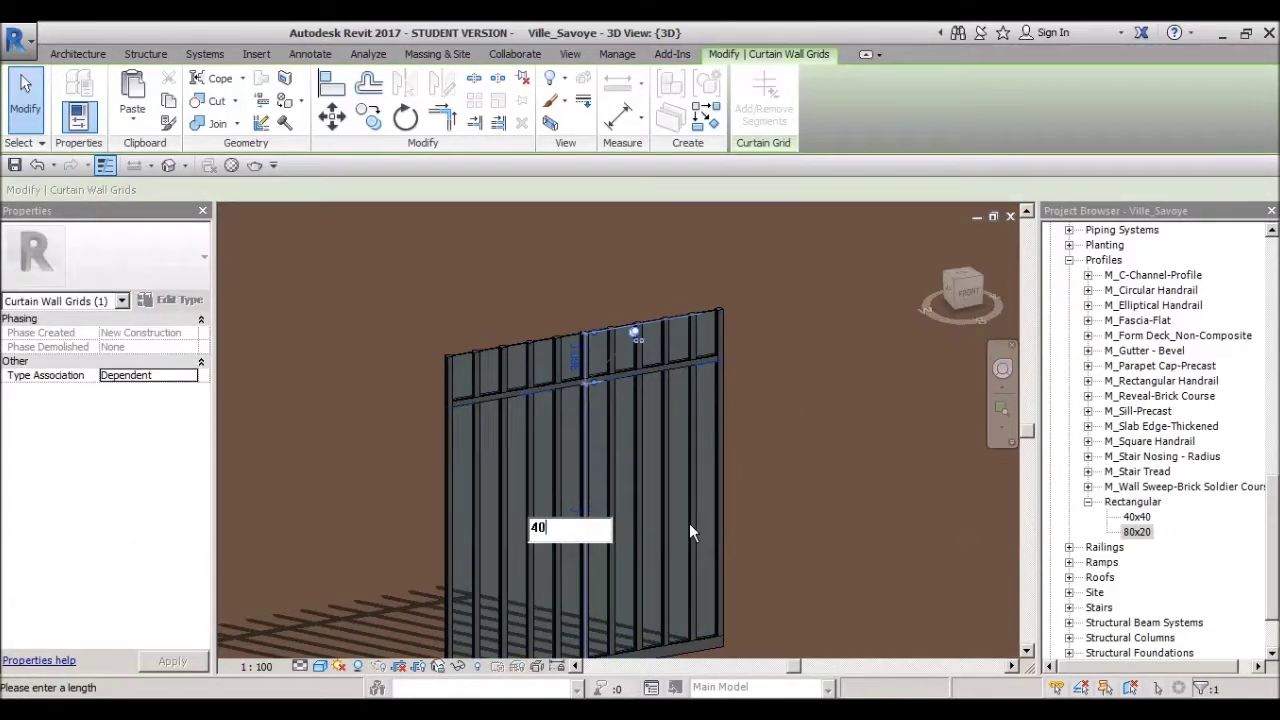
key("Return")
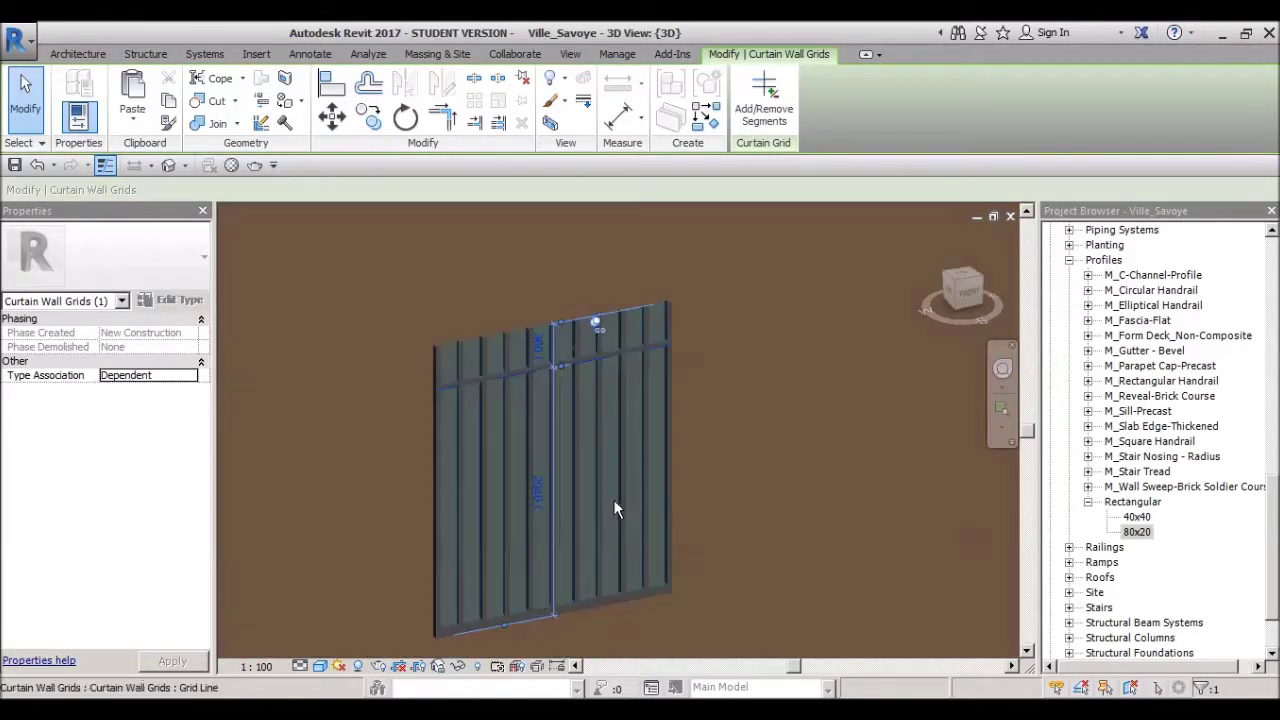
left_click(535, 348)
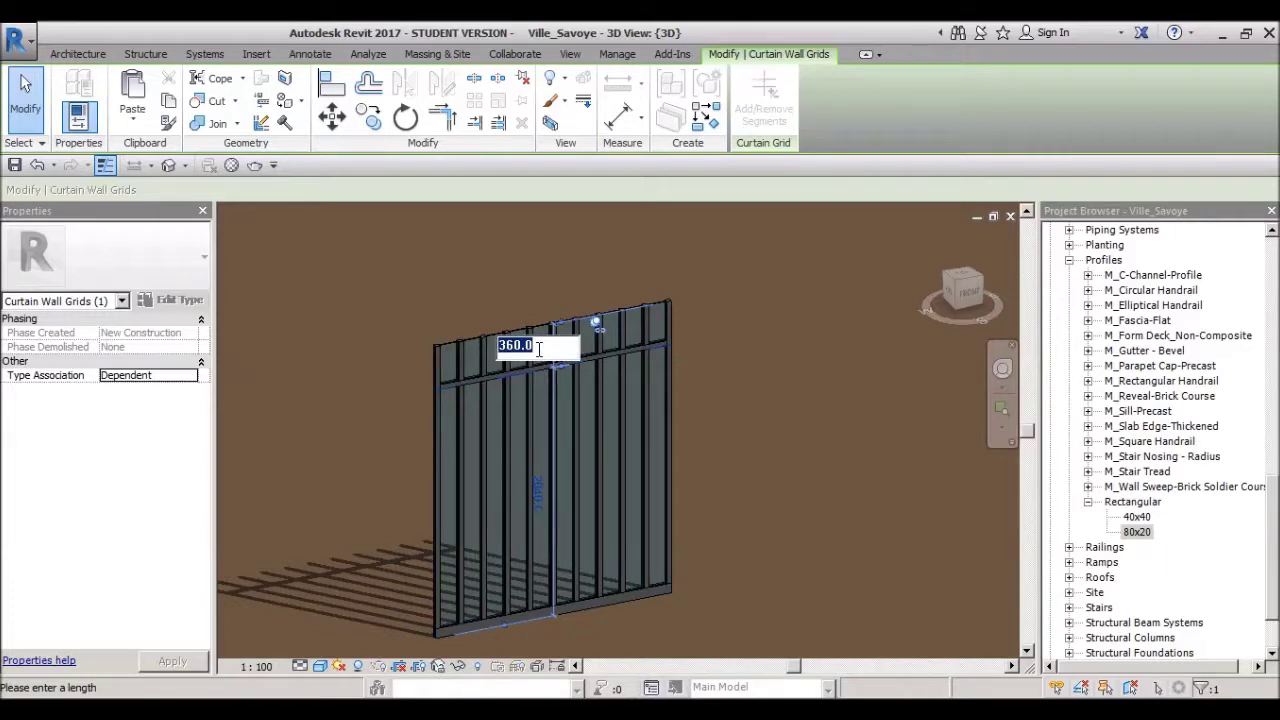
type("60")
key("Return")
left_click(729, 295)
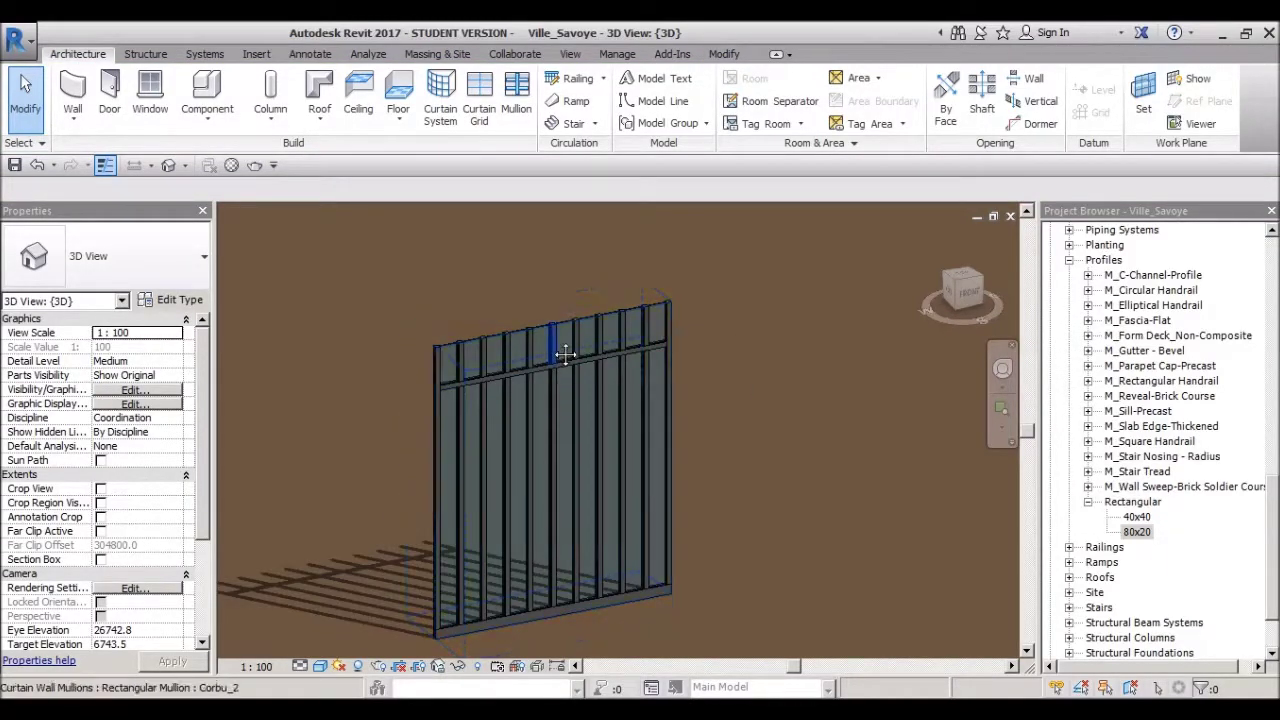
left_click(430, 494)
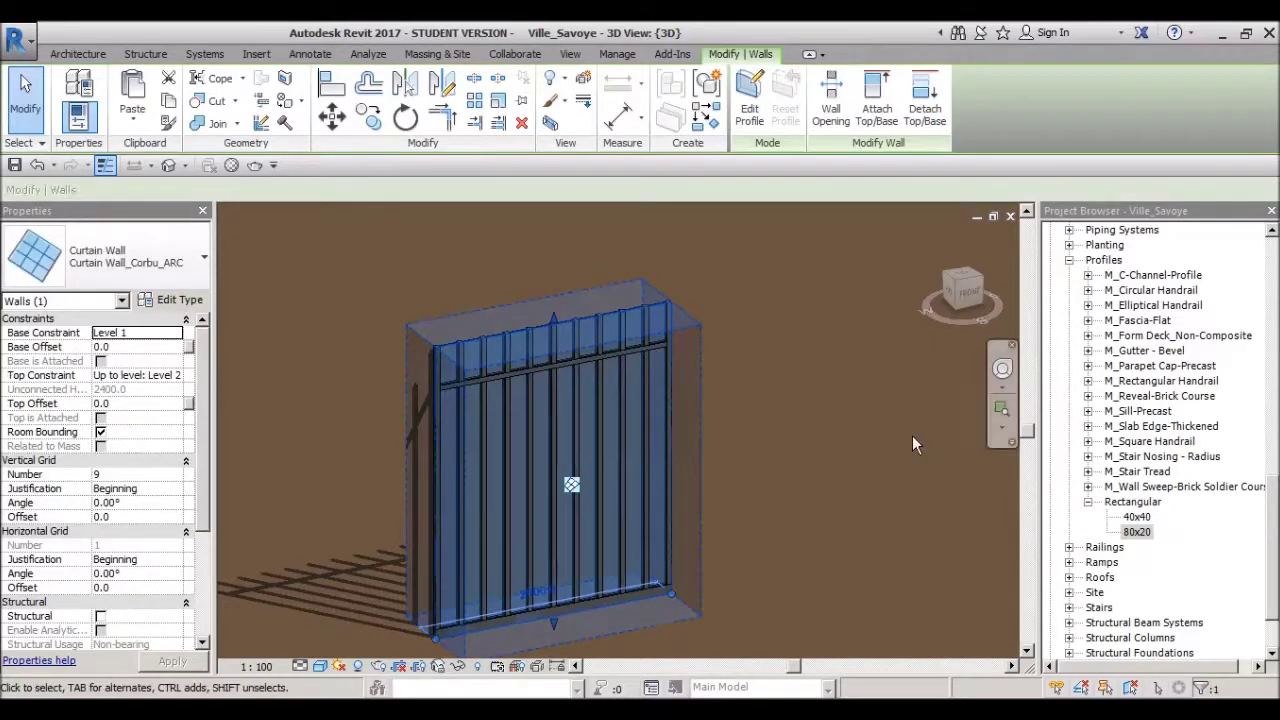
Step: Set the Corbu_ARC vertical grid layout to None, accepting the unassociated-gridline warning
left_click(172, 300)
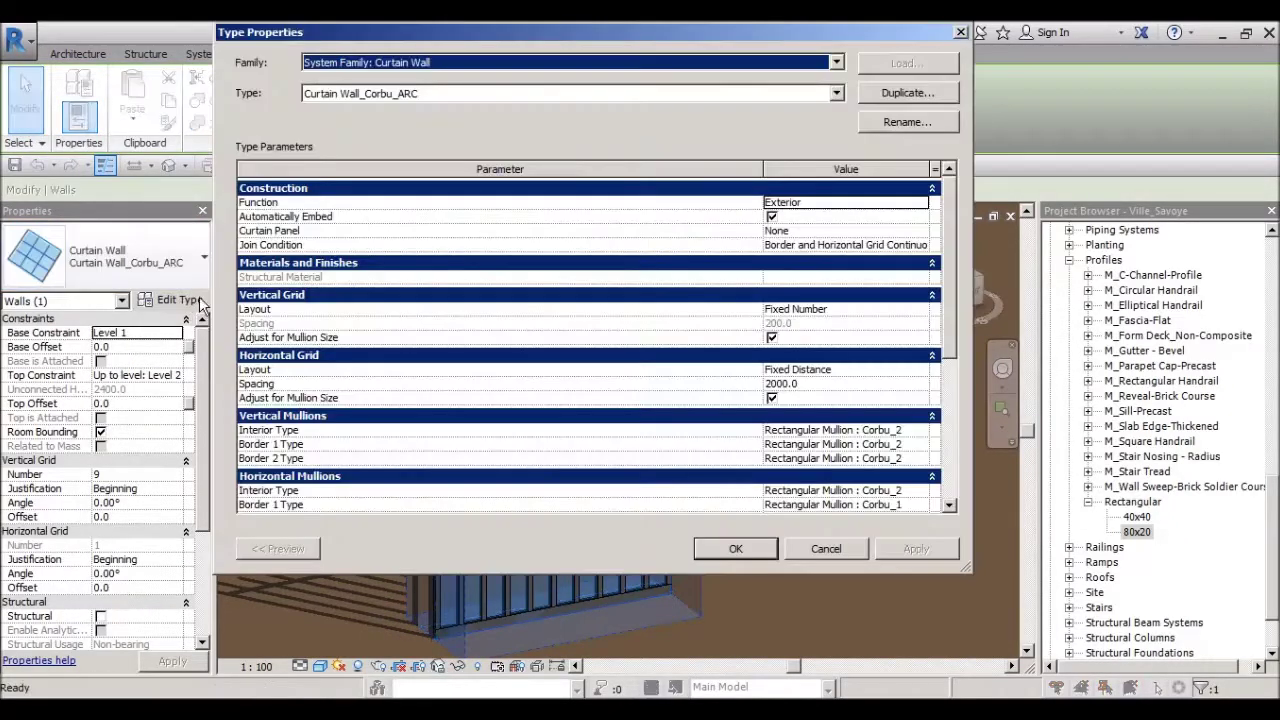
left_click(873, 313)
left_click(920, 310)
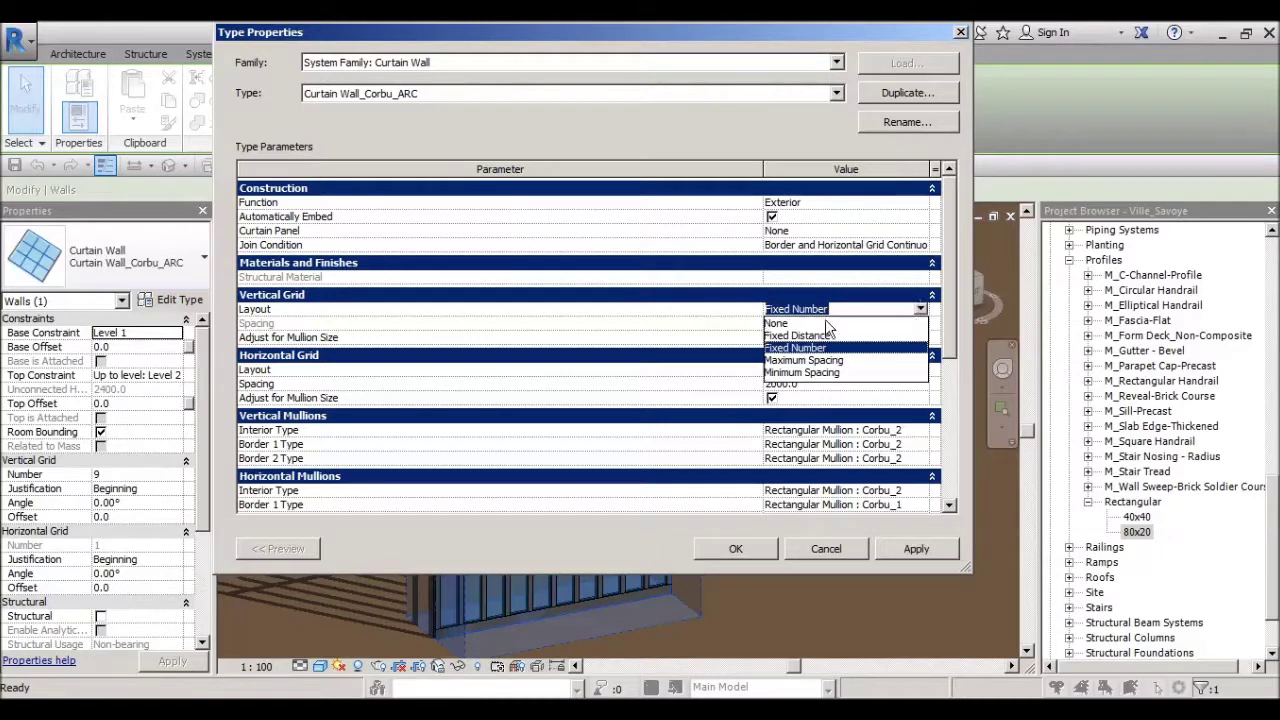
left_click(841, 320)
left_click(742, 552)
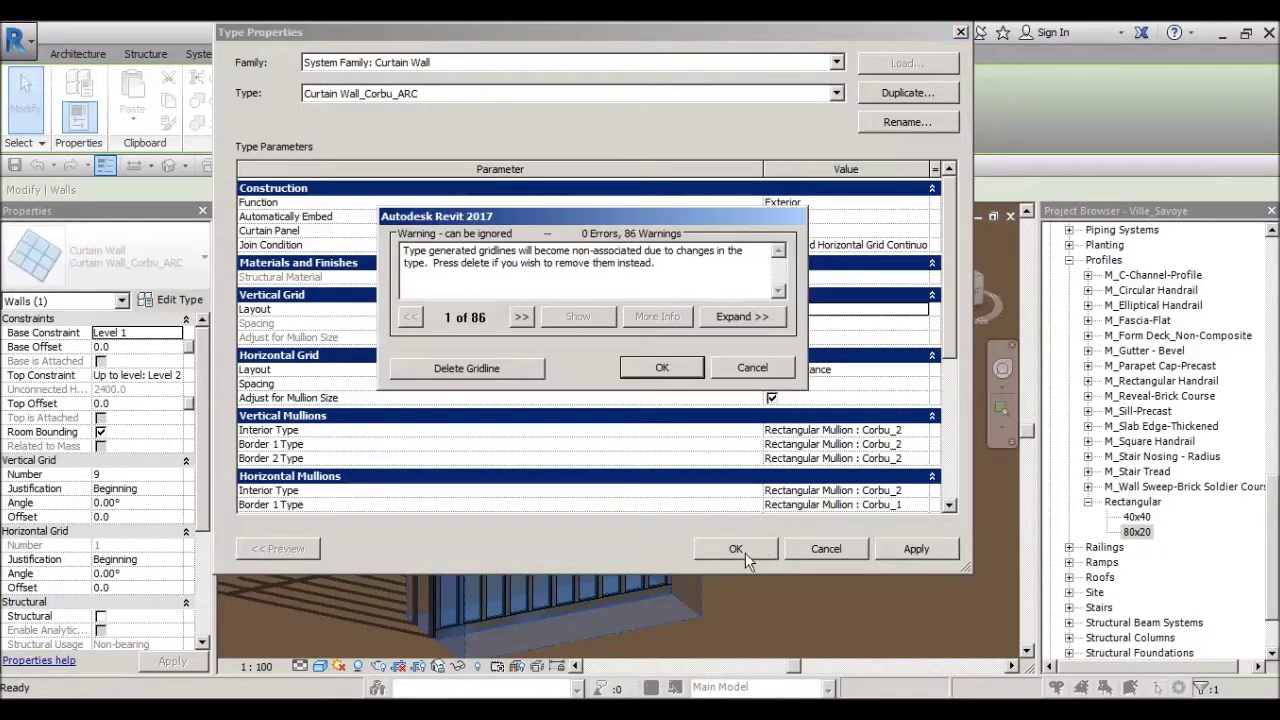
left_click(650, 370)
left_click(736, 548)
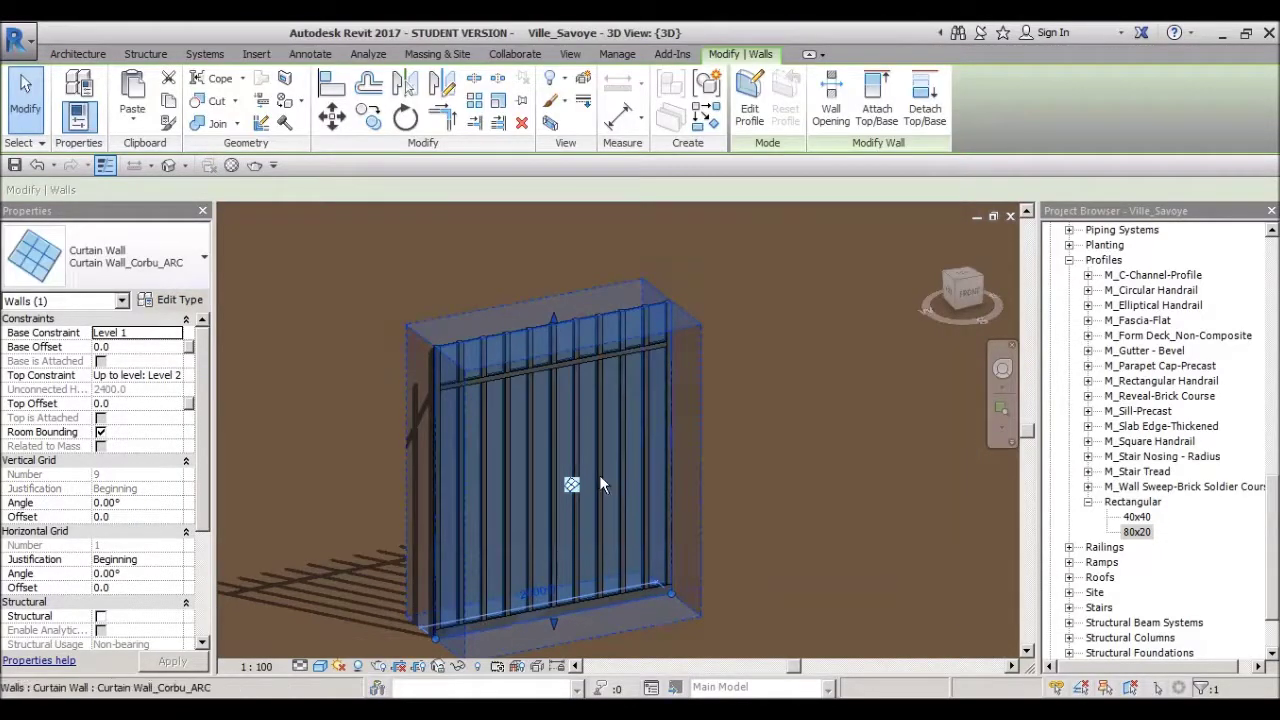
left_click(562, 348)
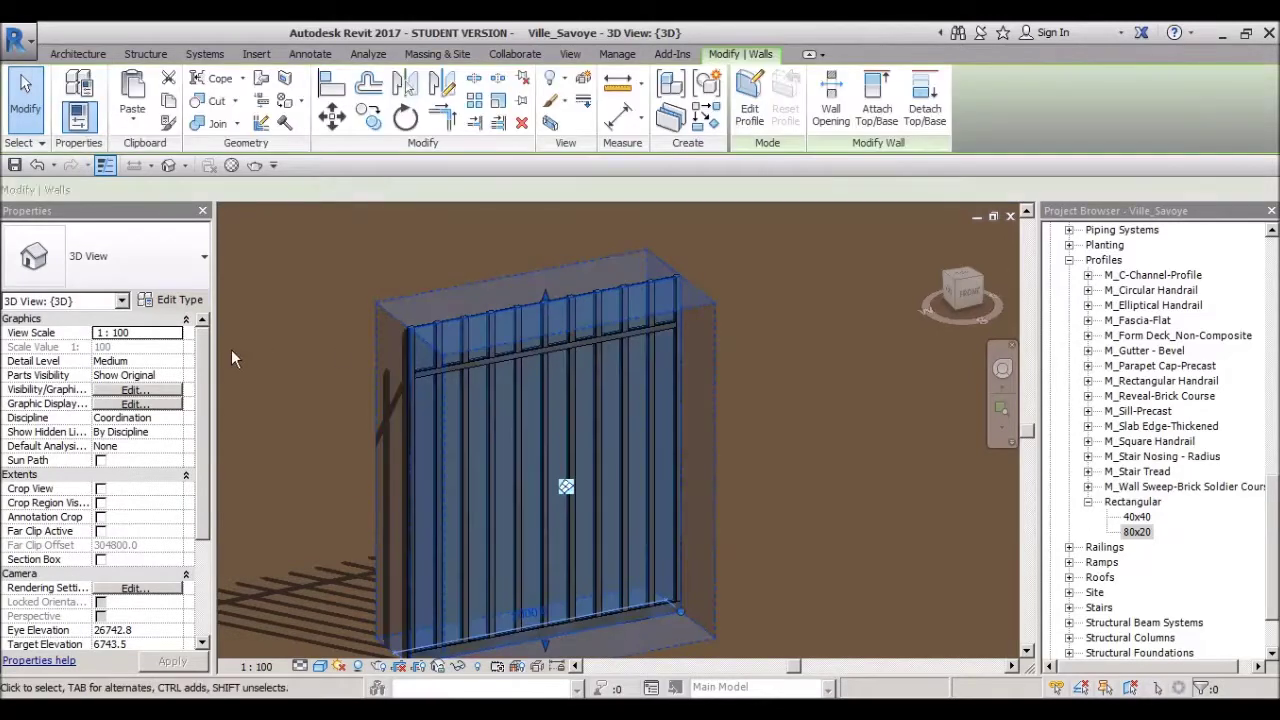
left_click(176, 302)
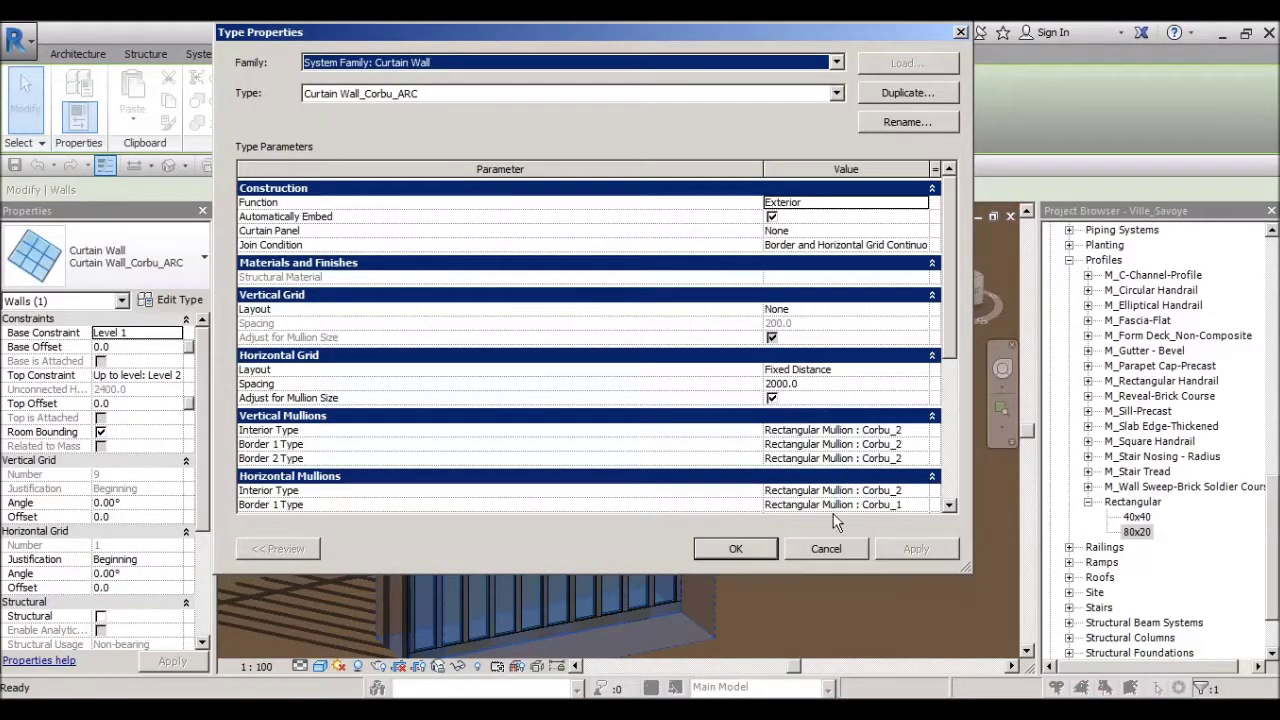
left_click(830, 546)
key("Escape")
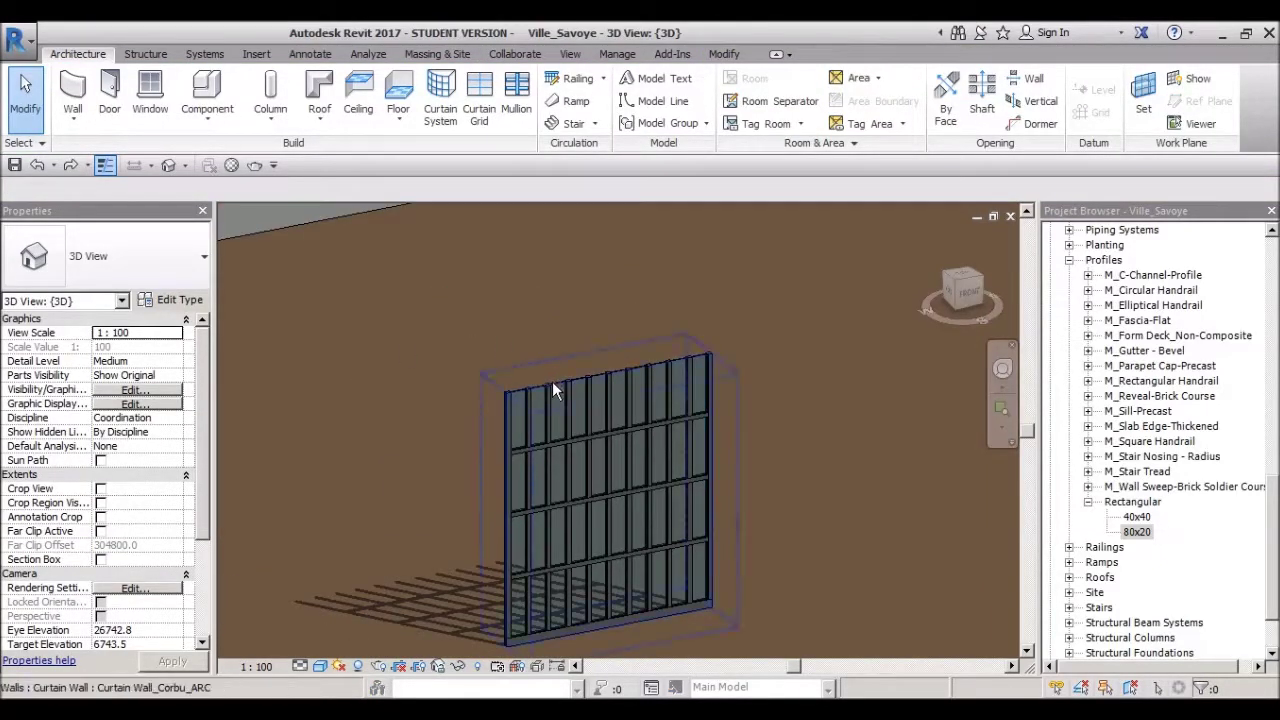
Step: Set the horizontal grid layout to None too, keeping existing gridlines as unassociated lines
left_click(552, 381)
left_click(168, 299)
left_click(360, 263)
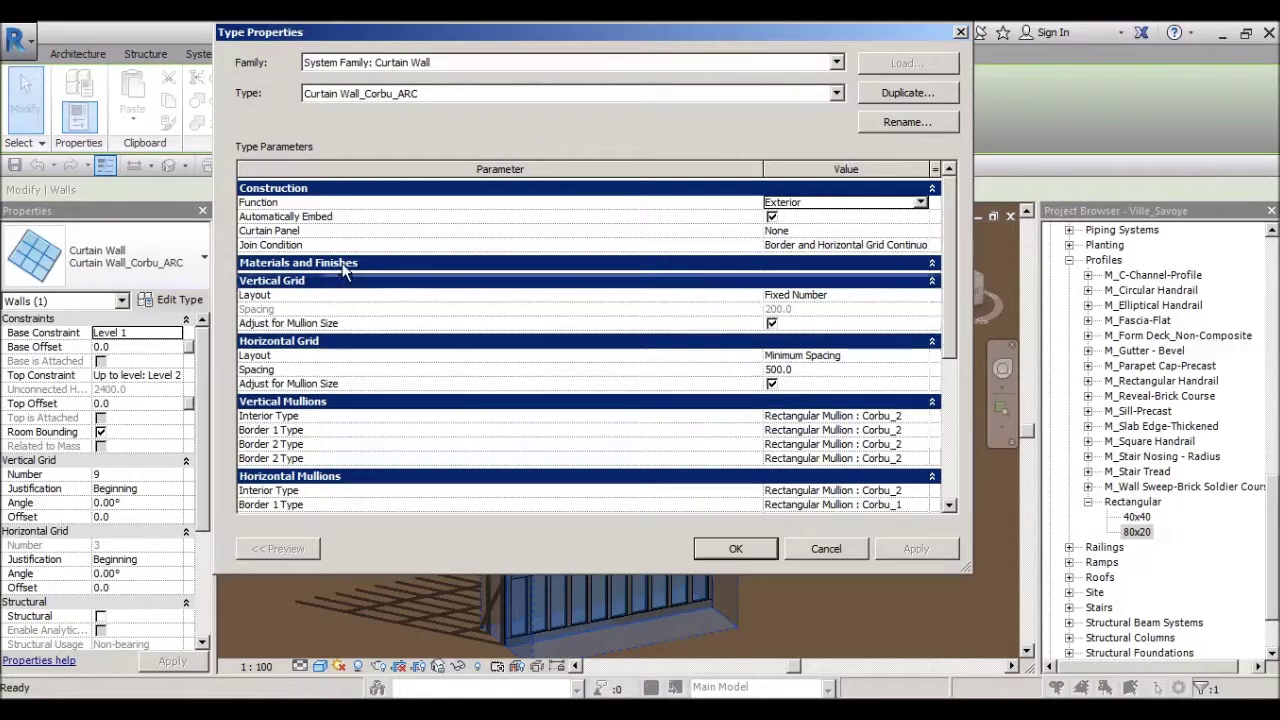
left_click(333, 281)
left_click(800, 327)
left_click(830, 313)
left_click(919, 313)
left_click(795, 340)
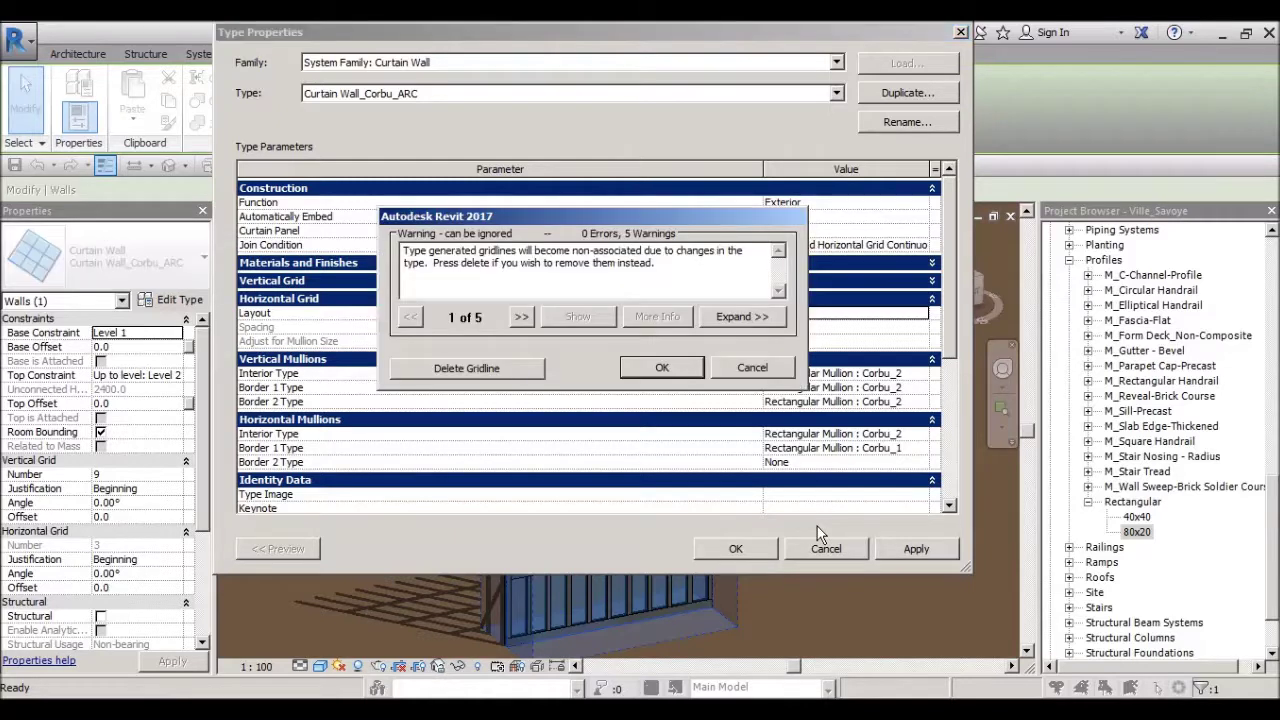
left_click(662, 368)
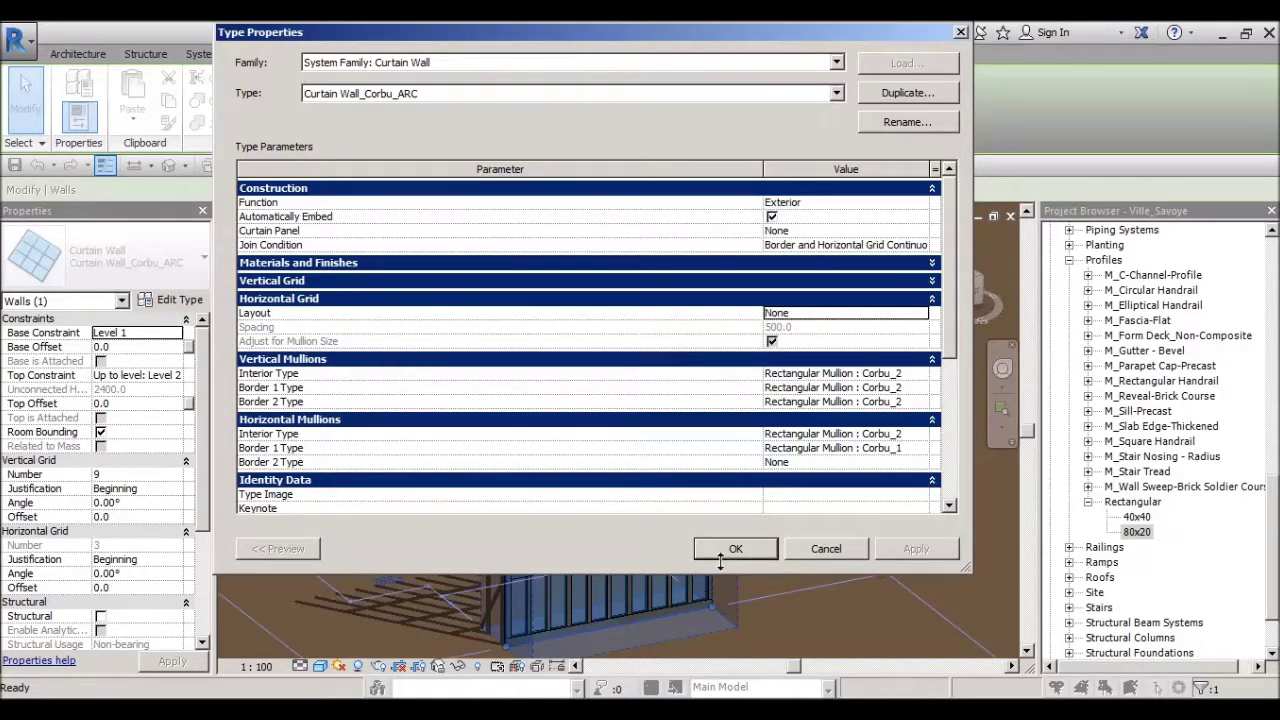
left_click(720, 556)
left_click(774, 532)
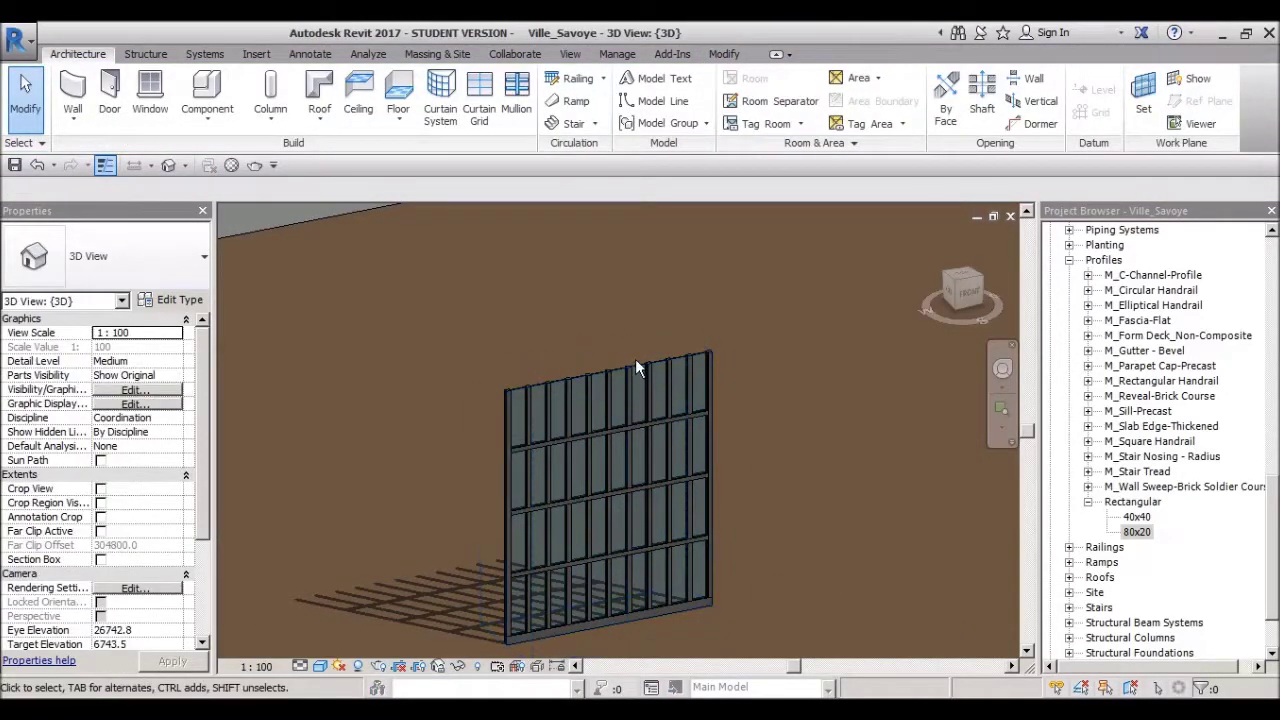
scroll(637, 426, "up", 1)
left_click(637, 426)
left_click(579, 333)
left_click(657, 398)
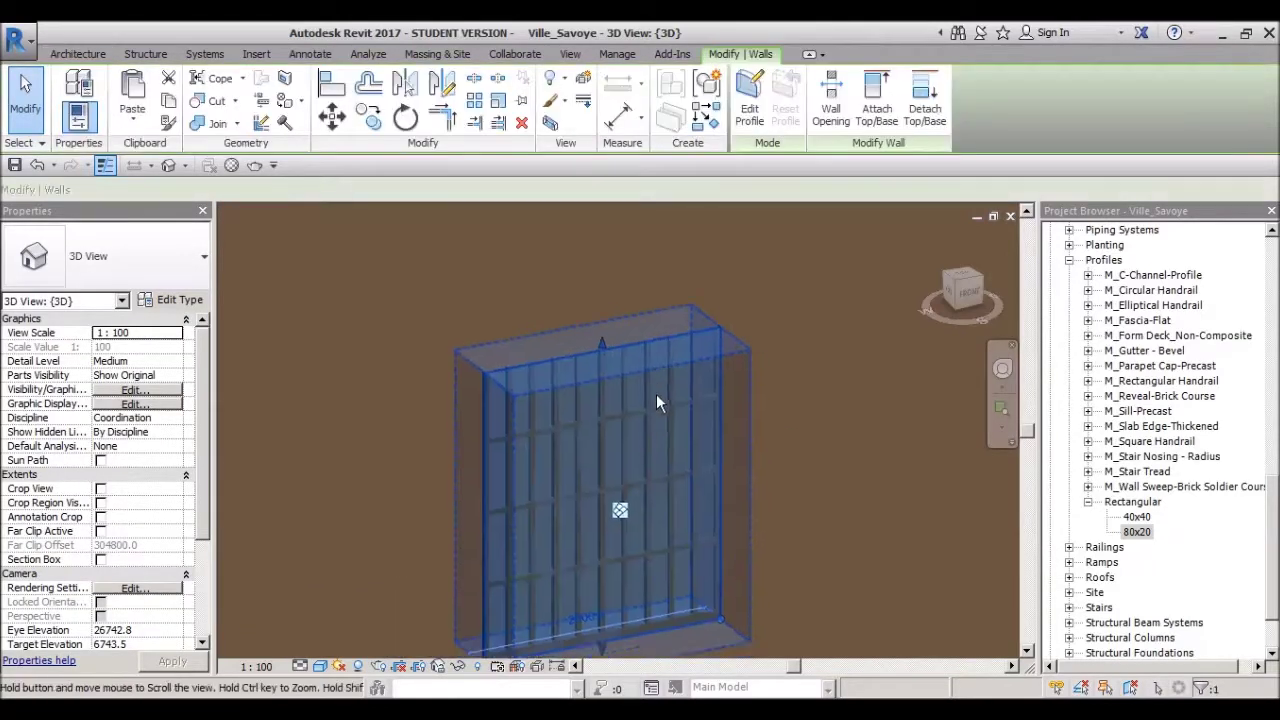
left_click(175, 299)
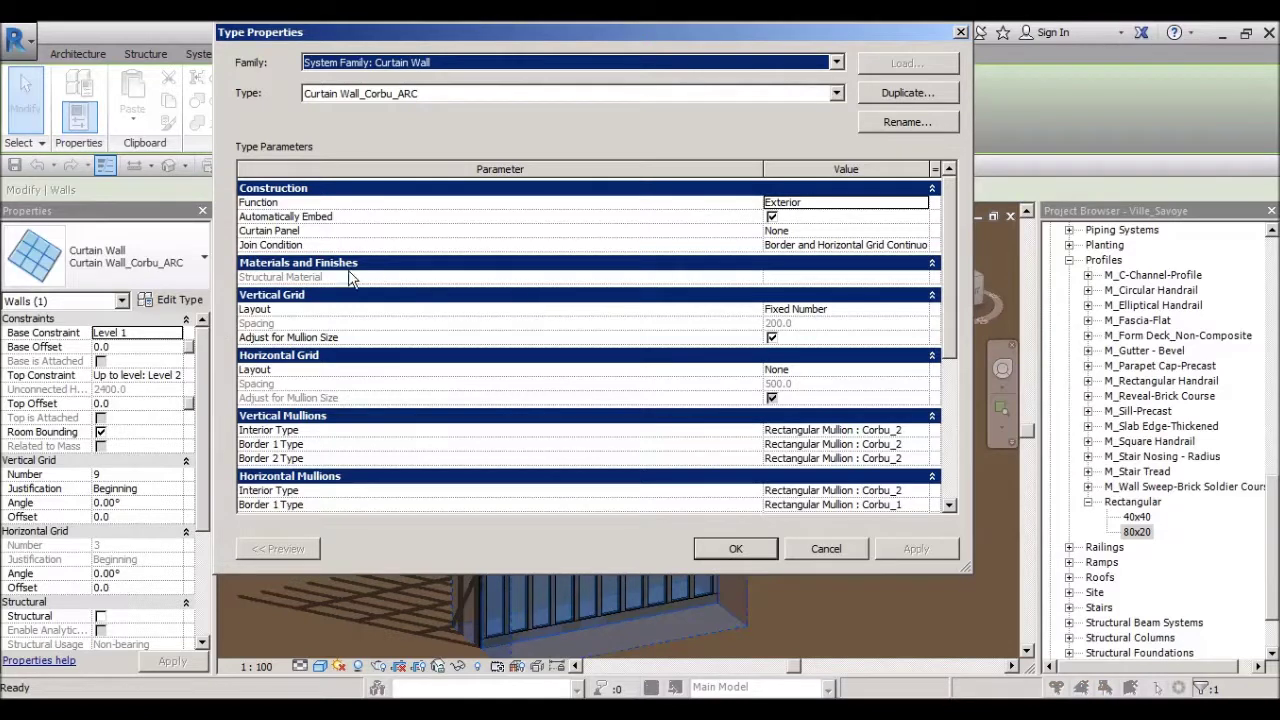
left_click(368, 263)
left_click(335, 281)
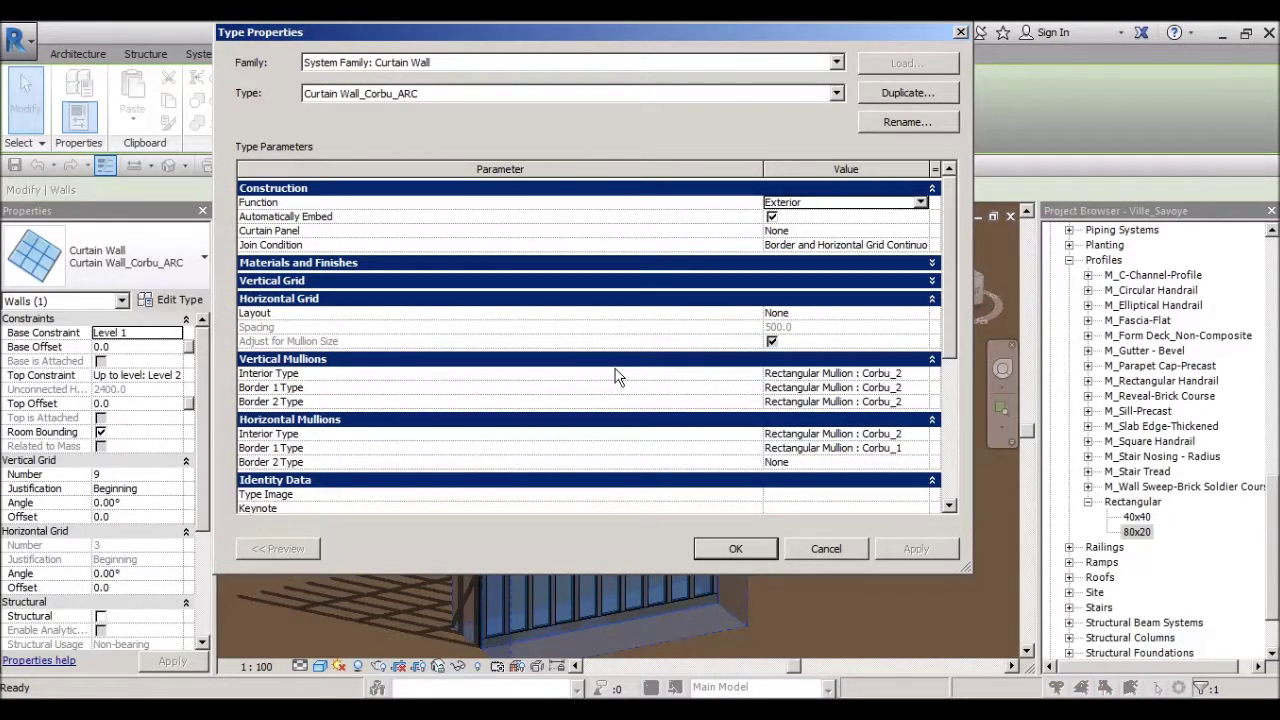
left_click(822, 314)
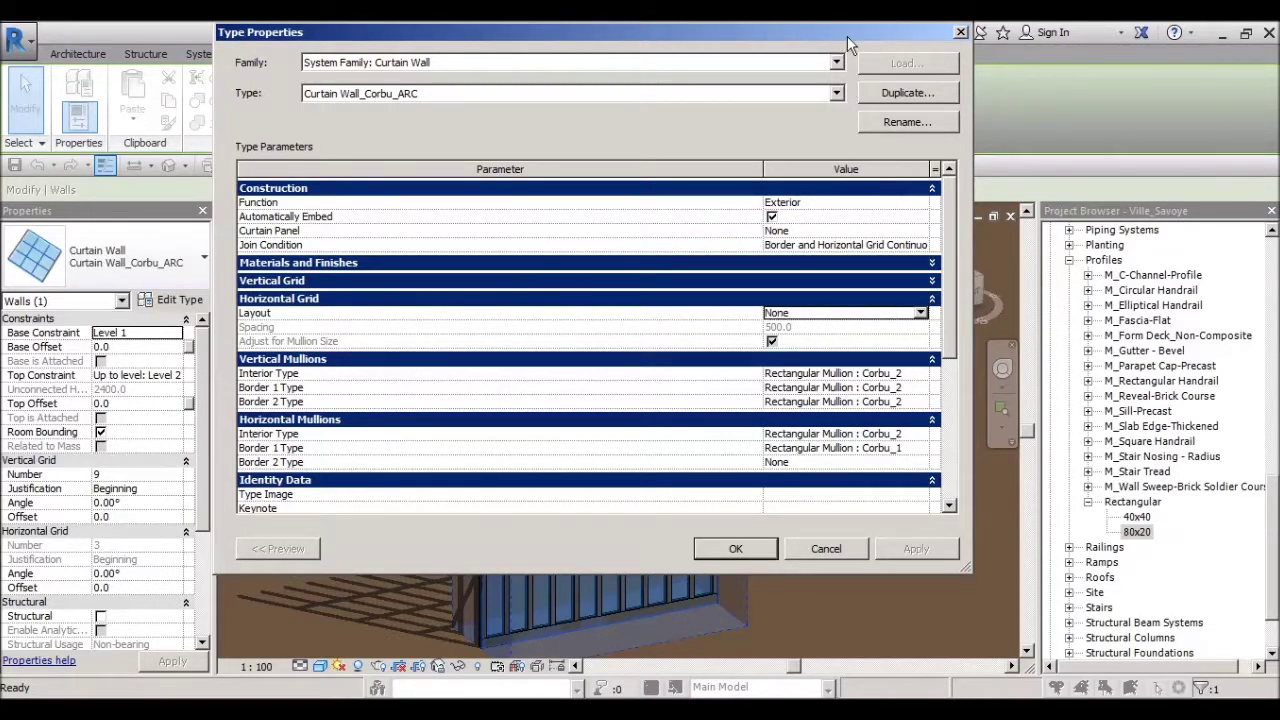
left_click_drag(847, 36, 732, 35)
left_click(621, 548)
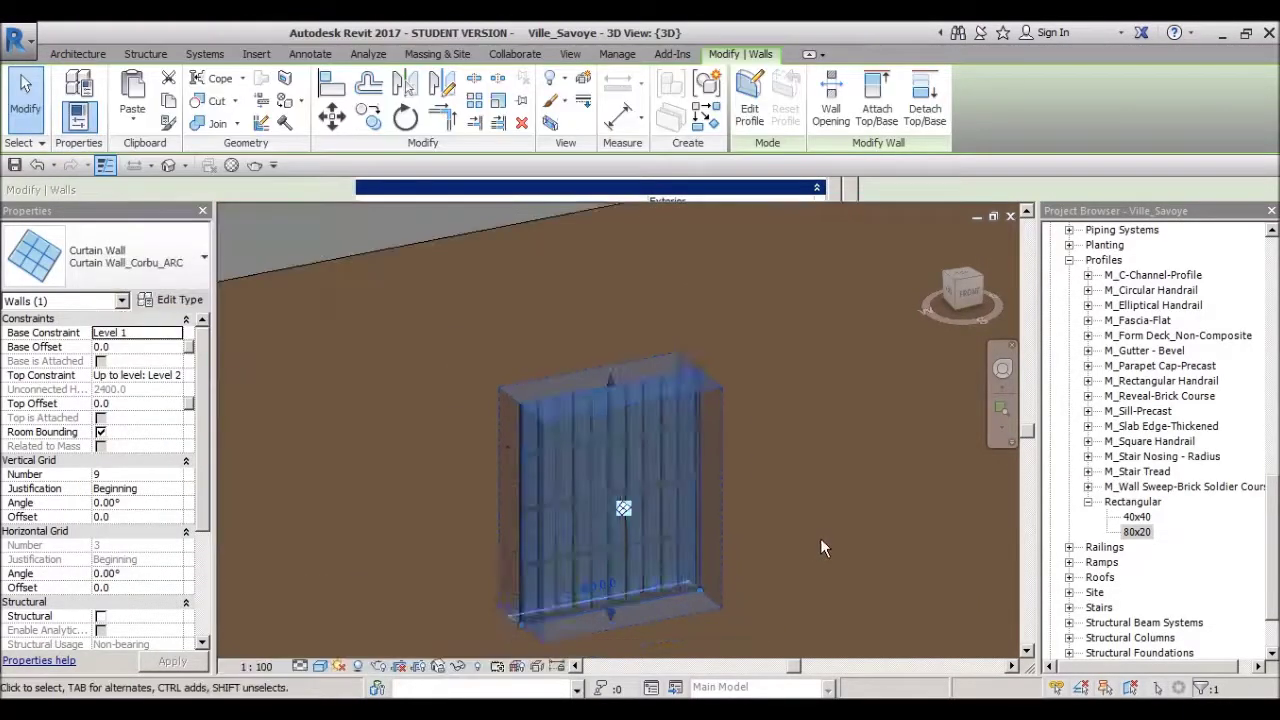
left_click(652, 389)
mouse_move(661, 398)
middle_mouse_down("shift")
mouse_move(672, 527)
mouse_move(428, 210)
middle_mouse_up("shift")
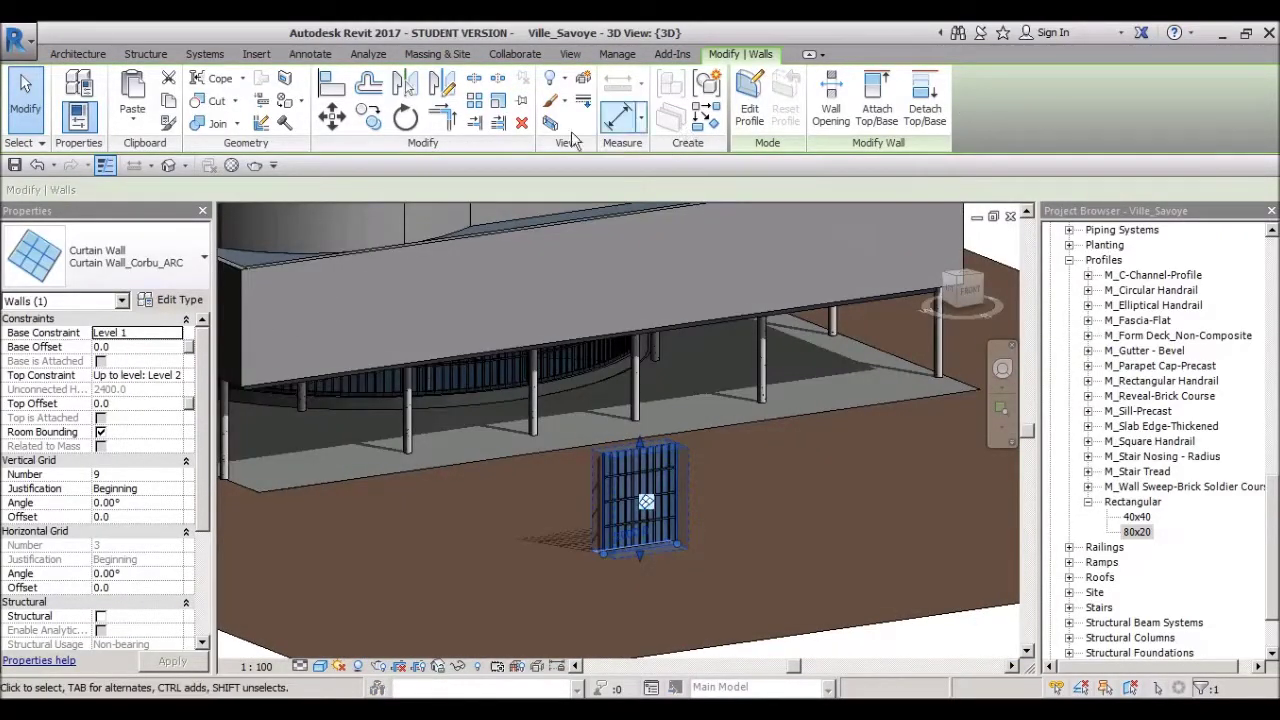
Step: Draw a second Corbu_ARC curtain wall on open ground with Create Similar
middle_click_drag(578, 387, 623, 398, "shift")
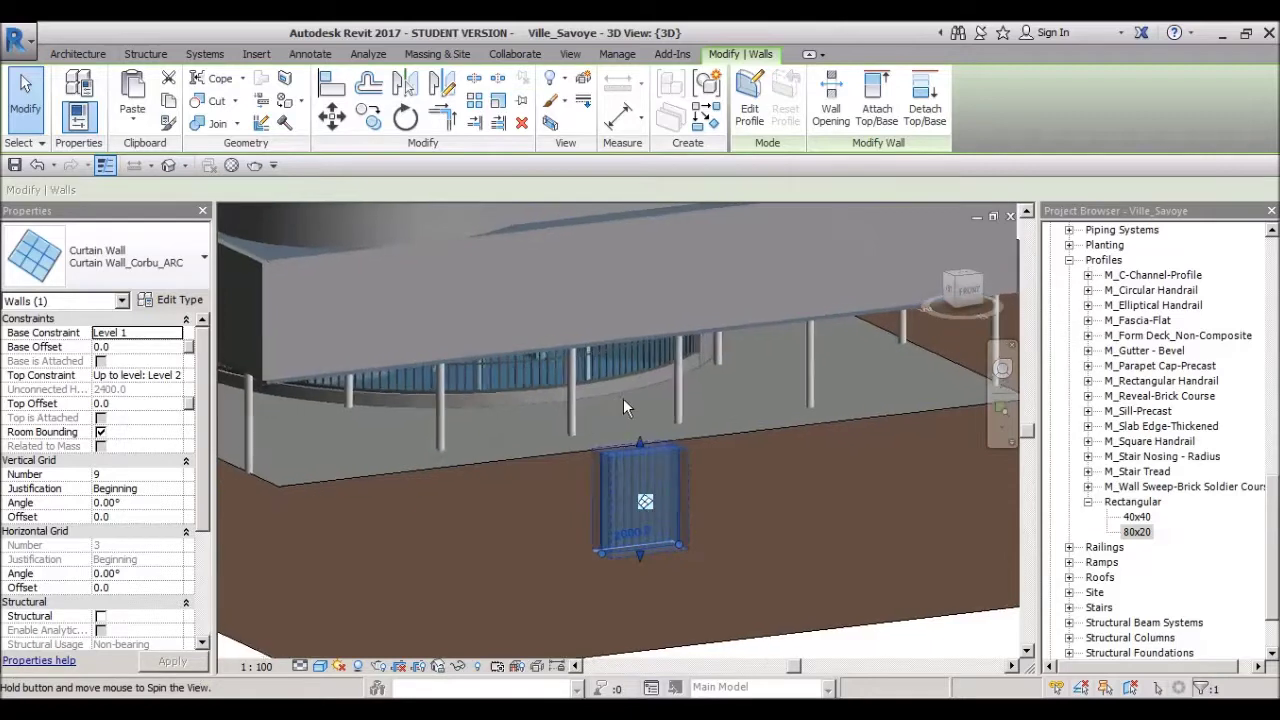
left_click(711, 121)
middle_click_drag(752, 536, 712, 565, "shift")
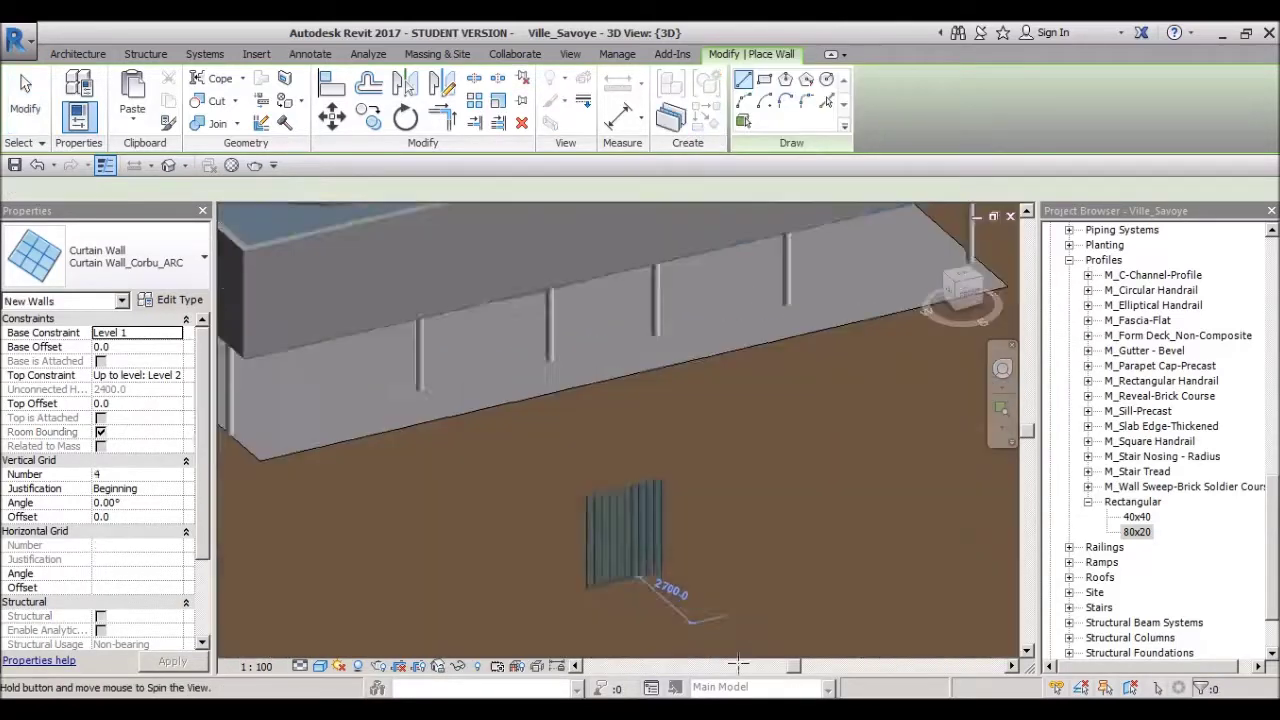
left_click(712, 565)
left_click(801, 553)
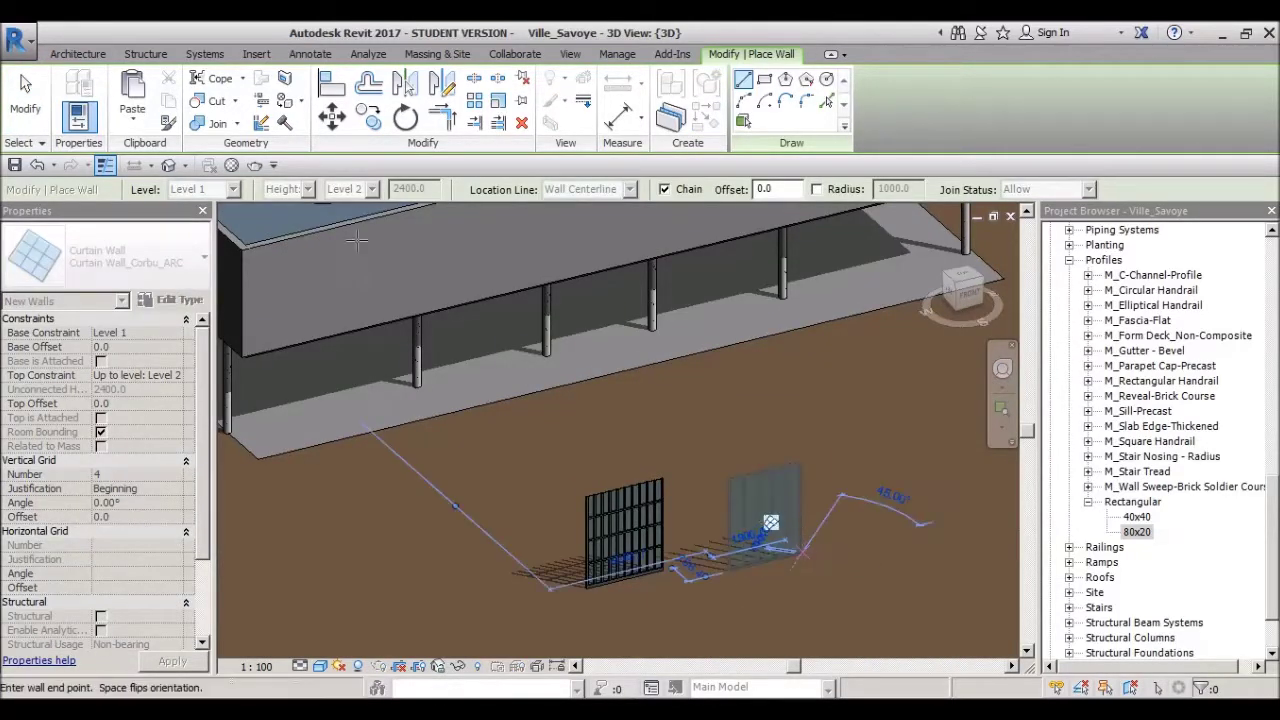
key("Escape")
key("Escape")
Step: Check both test walls and select the right-hand one to edit its type
scroll(627, 466, "up", 2)
mouse_move(627, 466)
middle_mouse_down("shift")
mouse_move(548, 442)
mouse_move(643, 463)
mouse_move(634, 421)
mouse_move(458, 493)
mouse_move(783, 522)
mouse_move(733, 546)
middle_mouse_up("shift")
left_click(548, 442)
key("Escape")
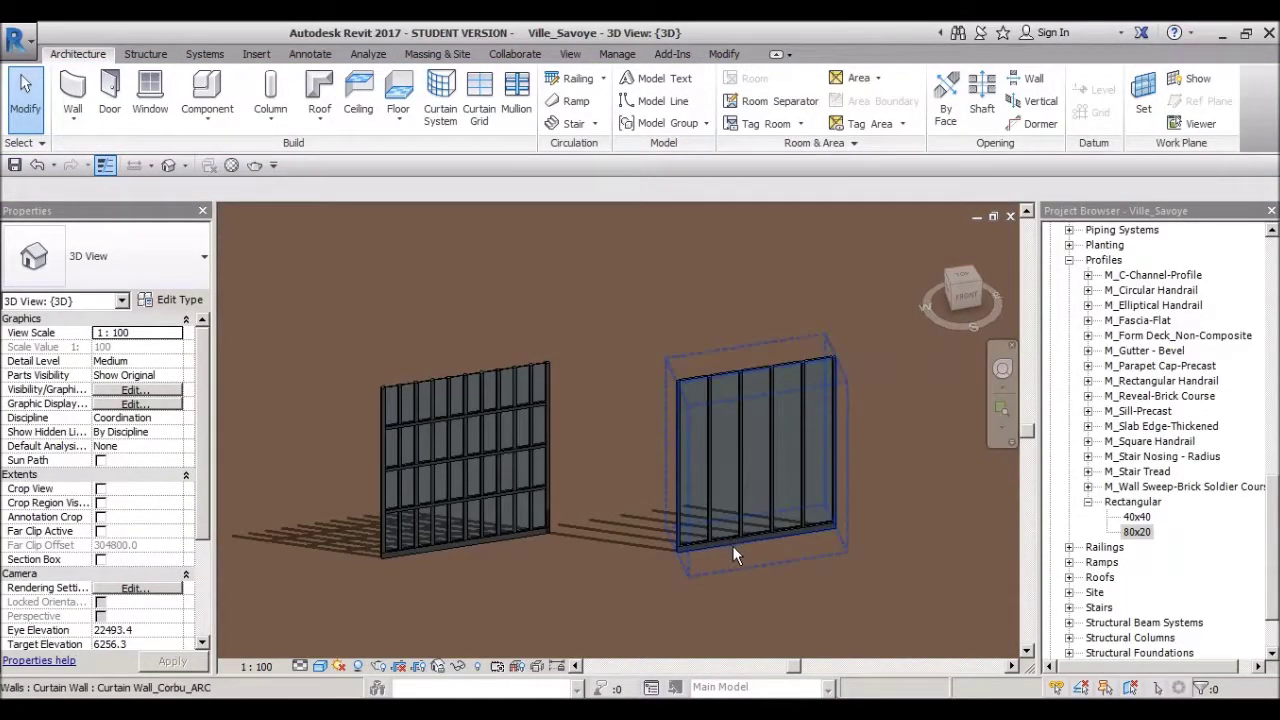
left_click(733, 546)
left_click(180, 301)
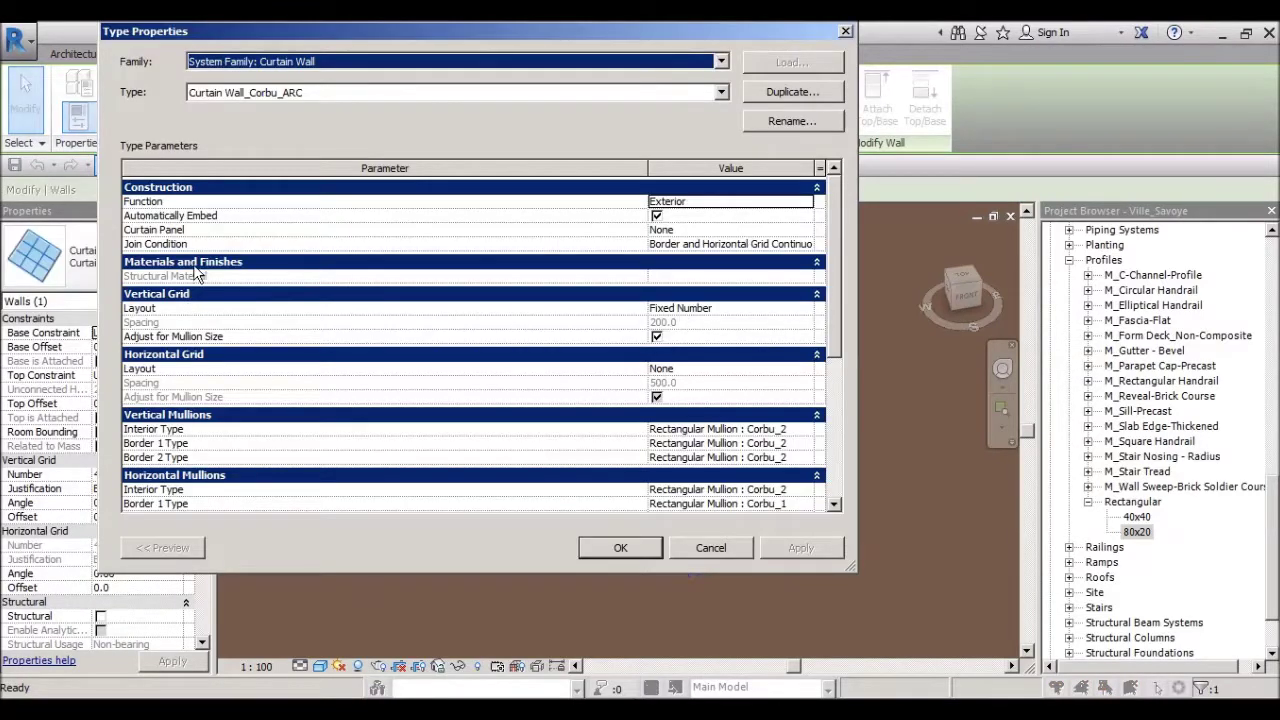
Step: Set the Corbu_ARC vertical grid to Fixed Distance at 200, keeping horizontal layout None
left_click(199, 265)
left_click(718, 294)
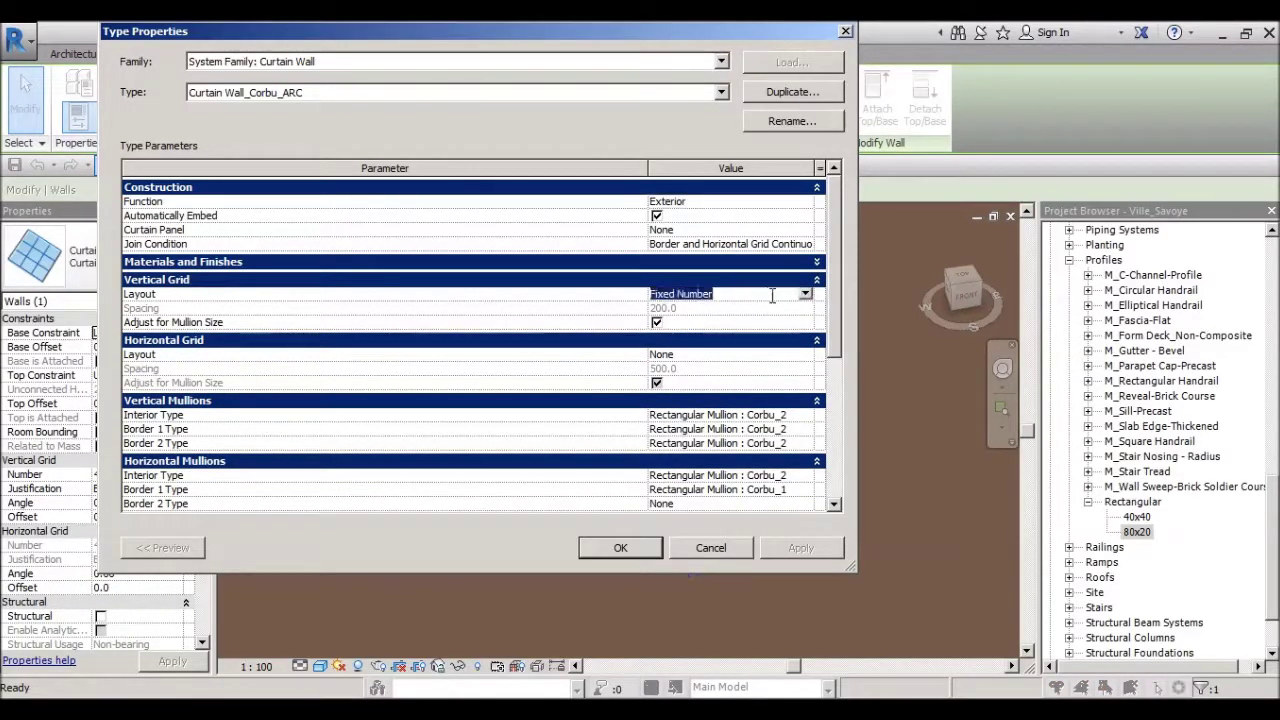
left_click(806, 294)
left_click(686, 322)
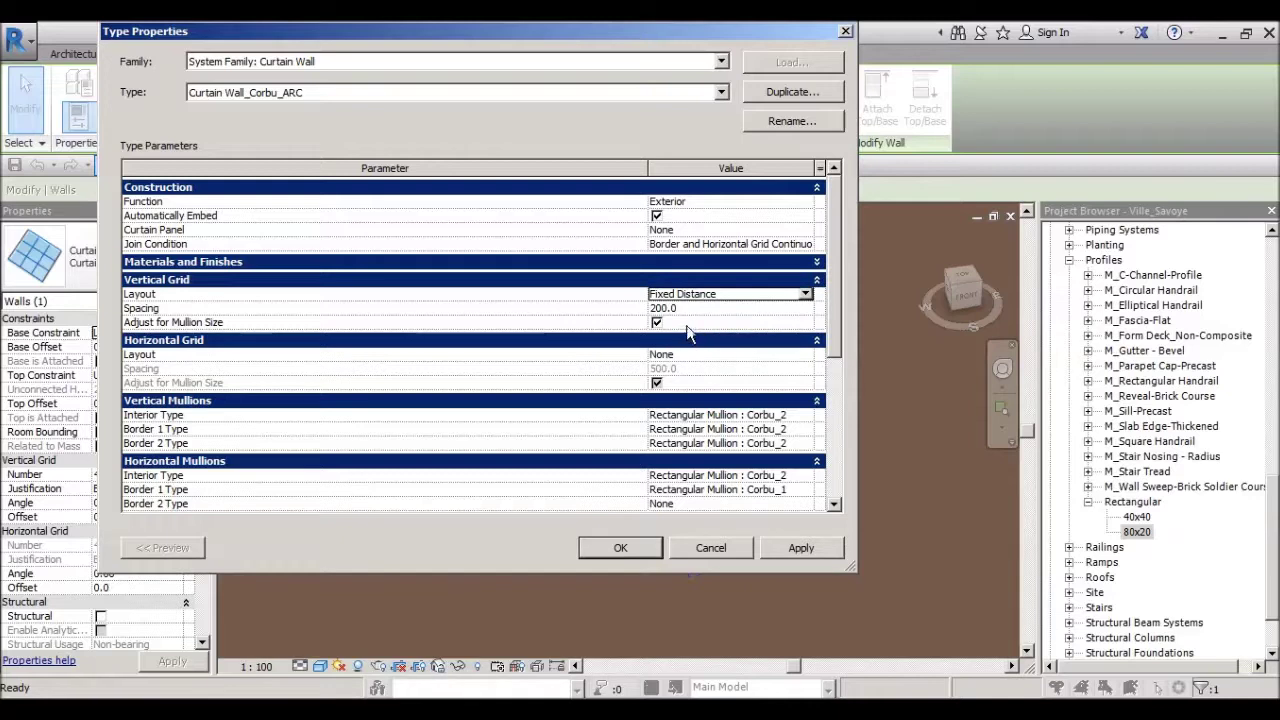
left_click(806, 549)
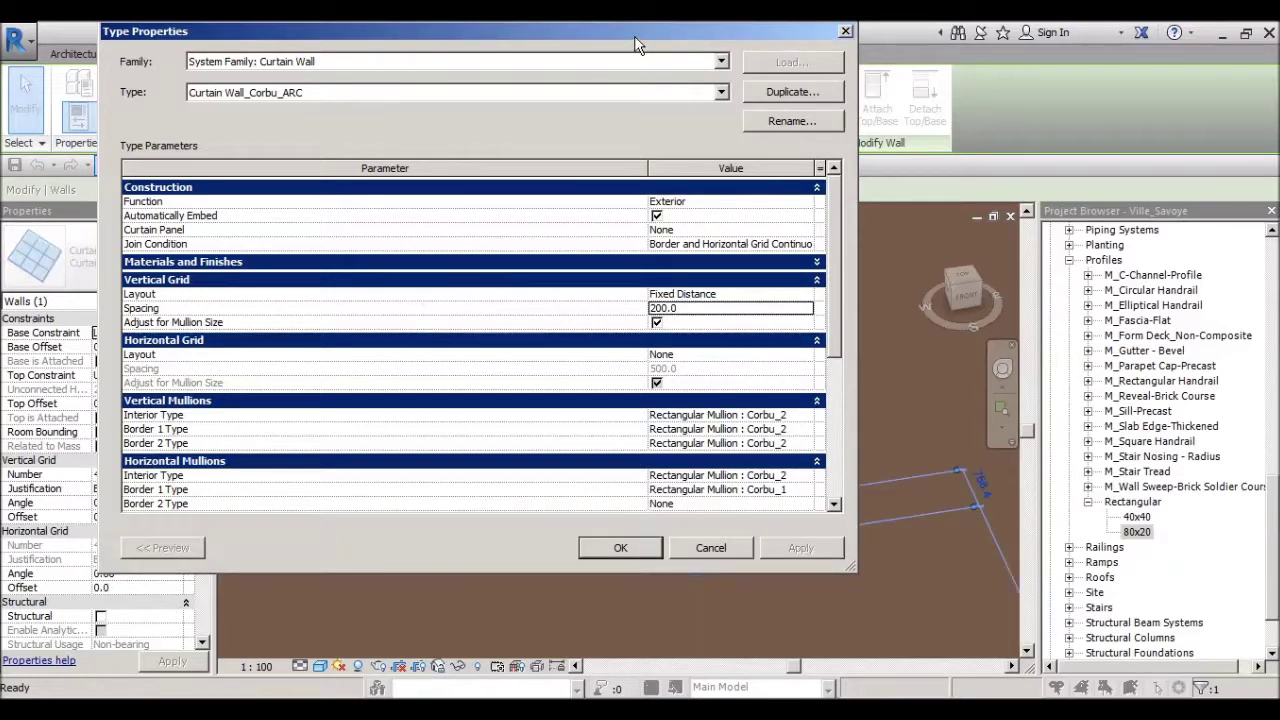
left_click_drag(634, 45, 651, 69)
left_click_drag(775, 58, 853, 52)
left_click(314, 300)
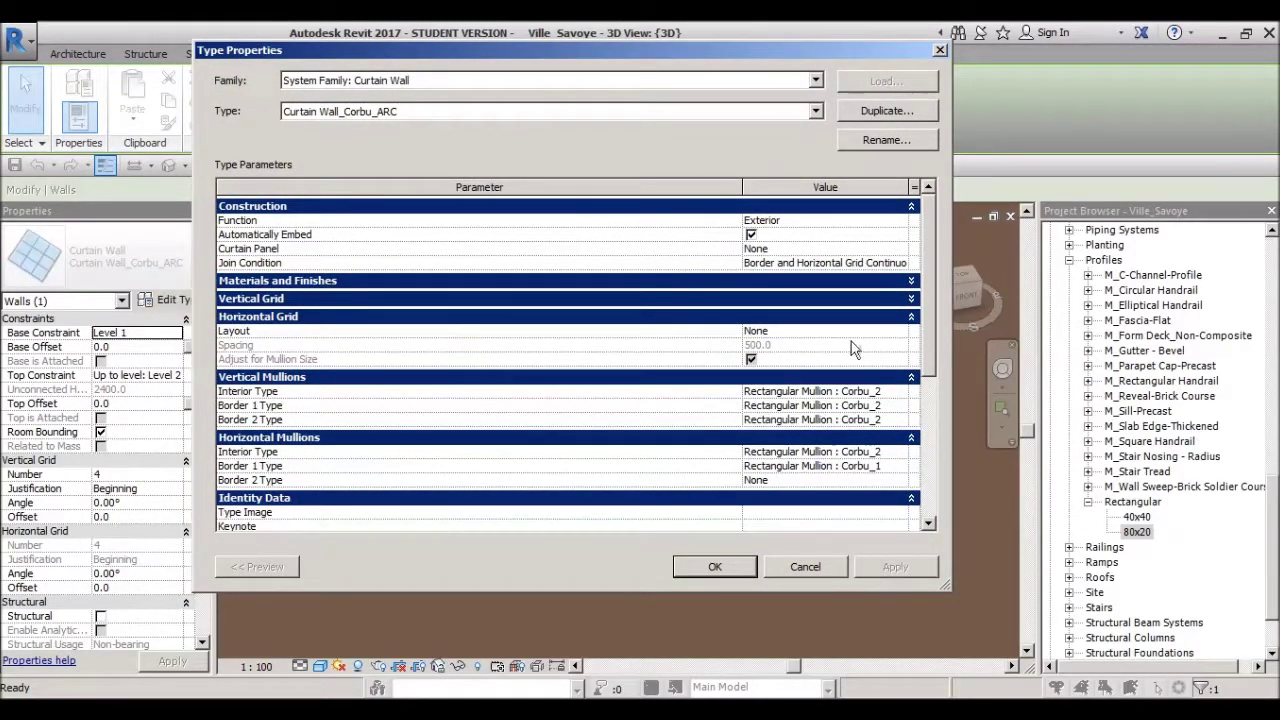
left_click(900, 333)
left_click(880, 346)
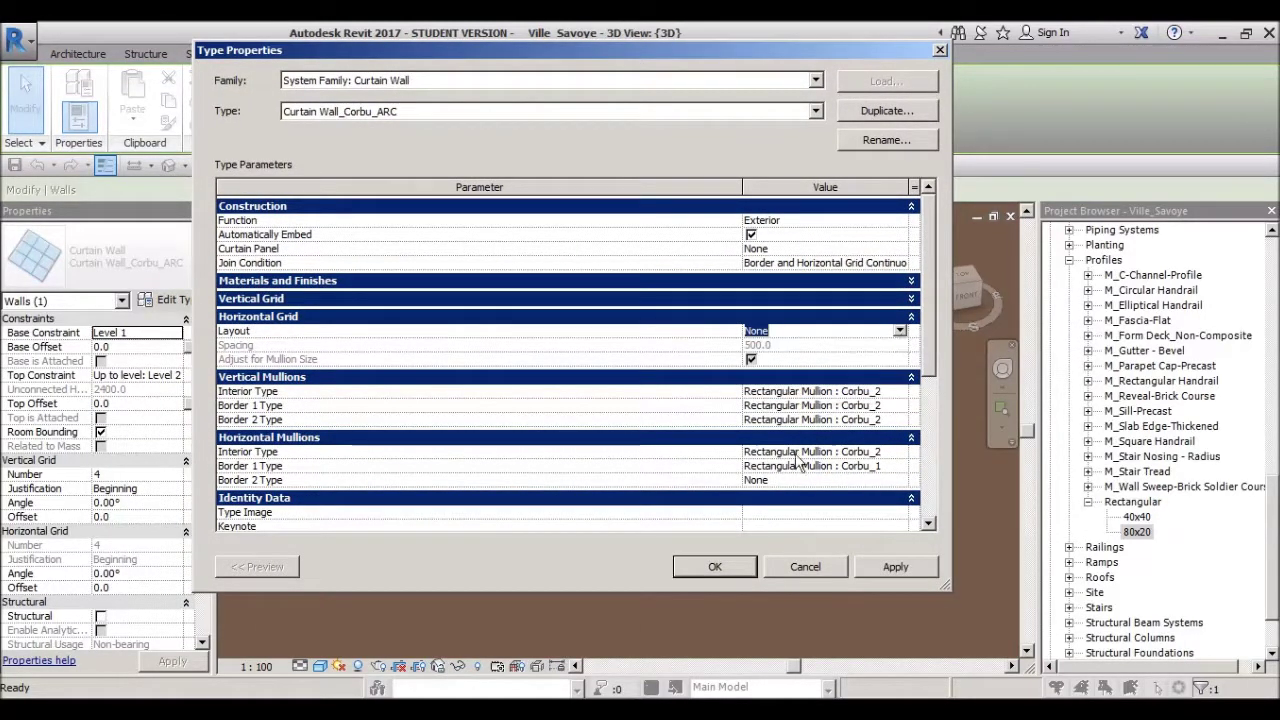
left_click(895, 563)
left_click(715, 567)
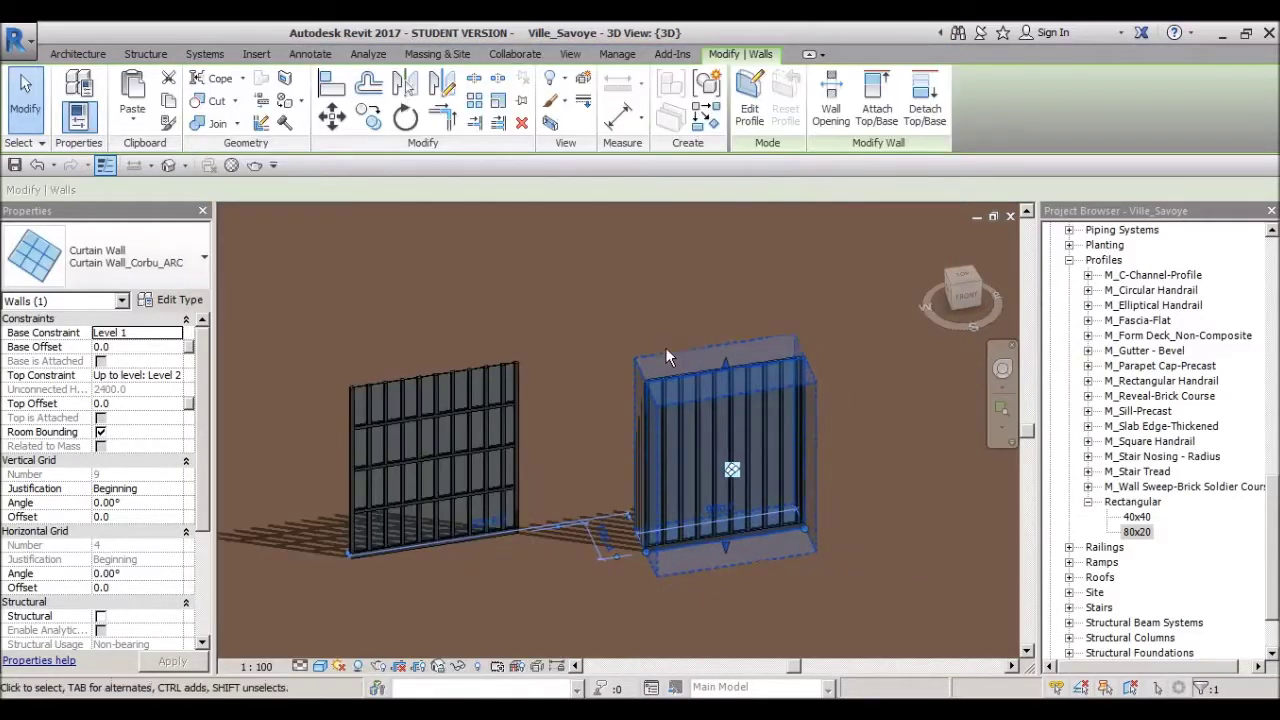
Step: Delete the left test curtain wall and select the remaining one
scroll(694, 396, "down", 2)
middle_click_drag(694, 396, 521, 486, "shift")
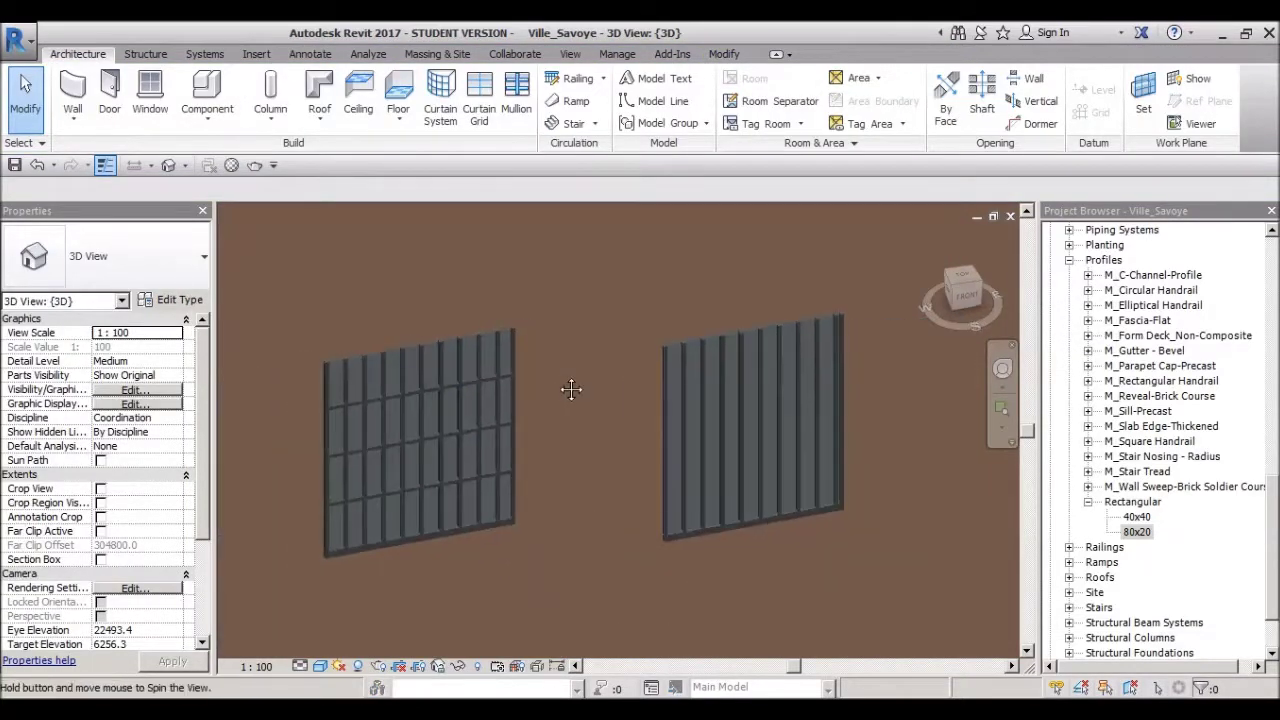
left_click(509, 504)
key("Delete")
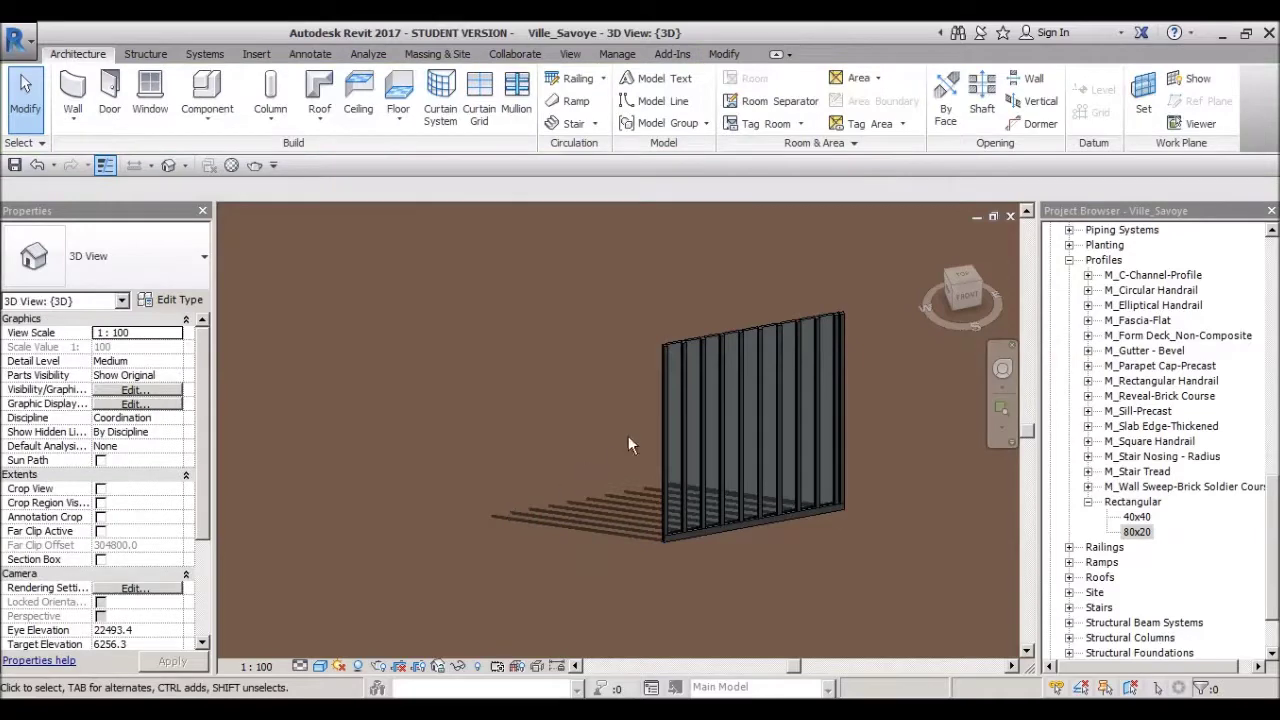
scroll(874, 267, "up", 3)
scroll(827, 284, "up", 2)
left_click(827, 284)
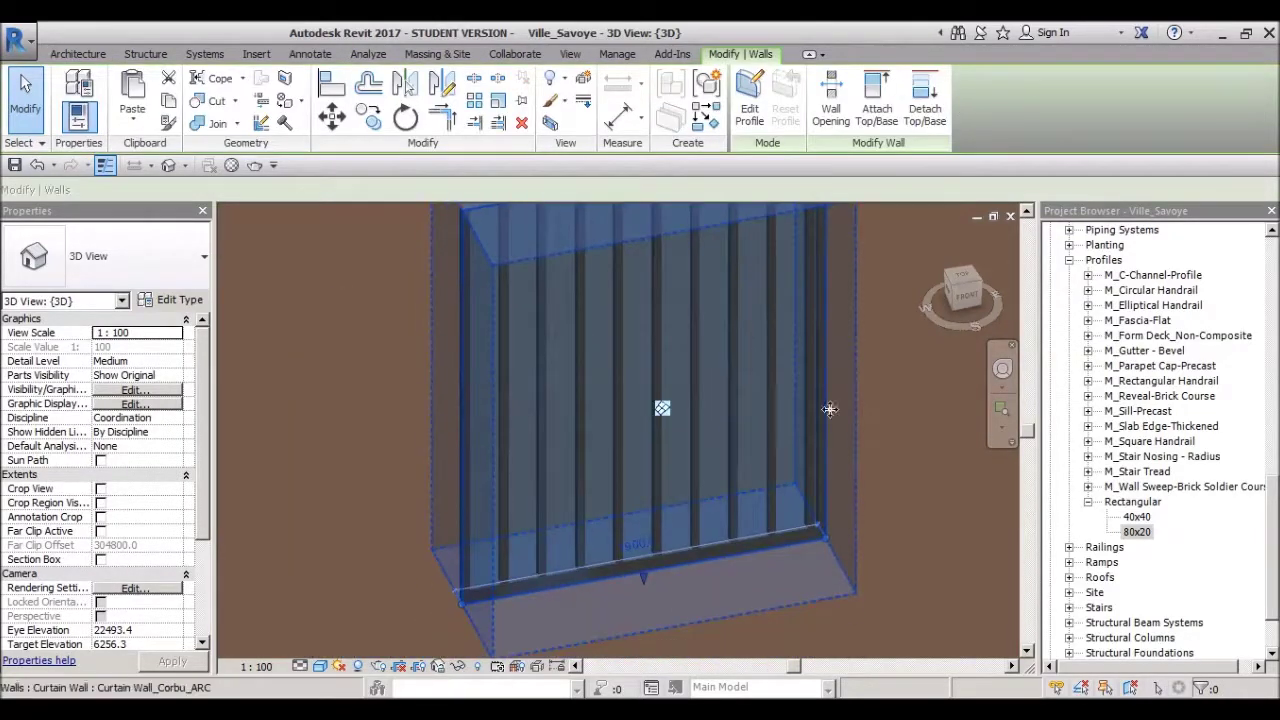
Step: Inspect a single vertical mullion on the remaining test wall
scroll(827, 543, "up", 2)
scroll(827, 543, "down", 2)
left_click(890, 522)
scroll(840, 532, "down", 2)
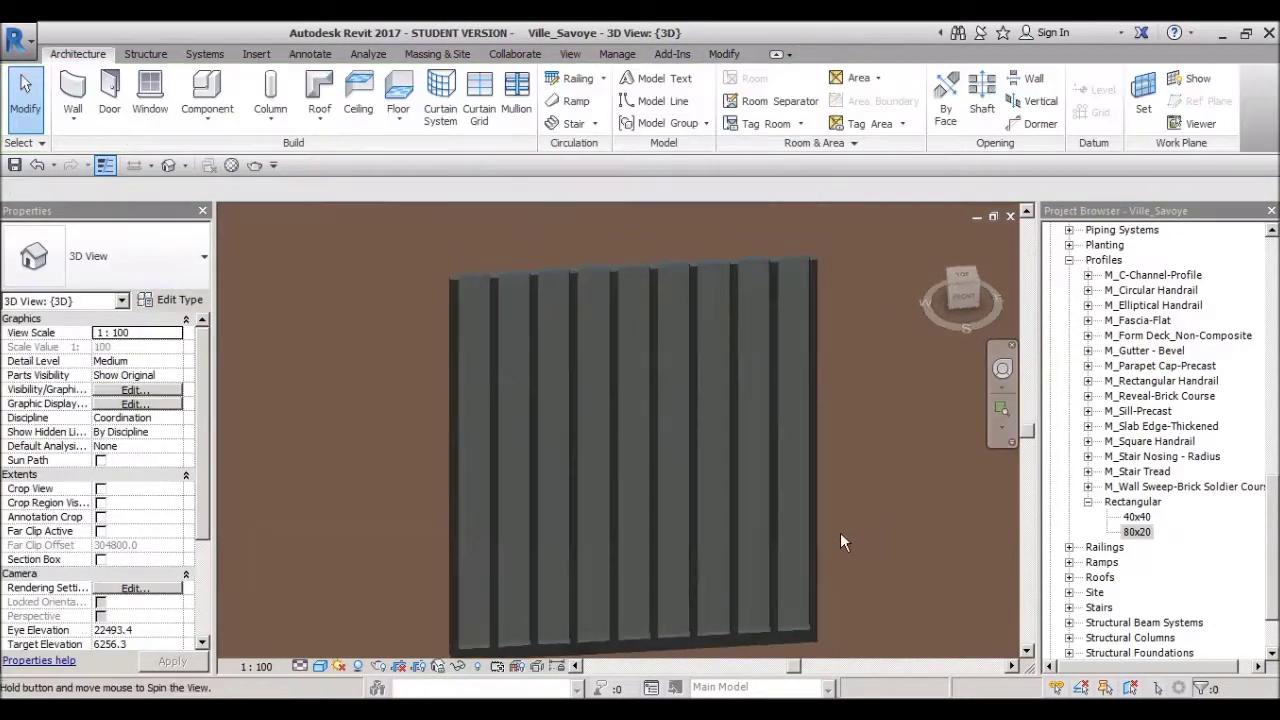
left_click(790, 622)
key("Escape")
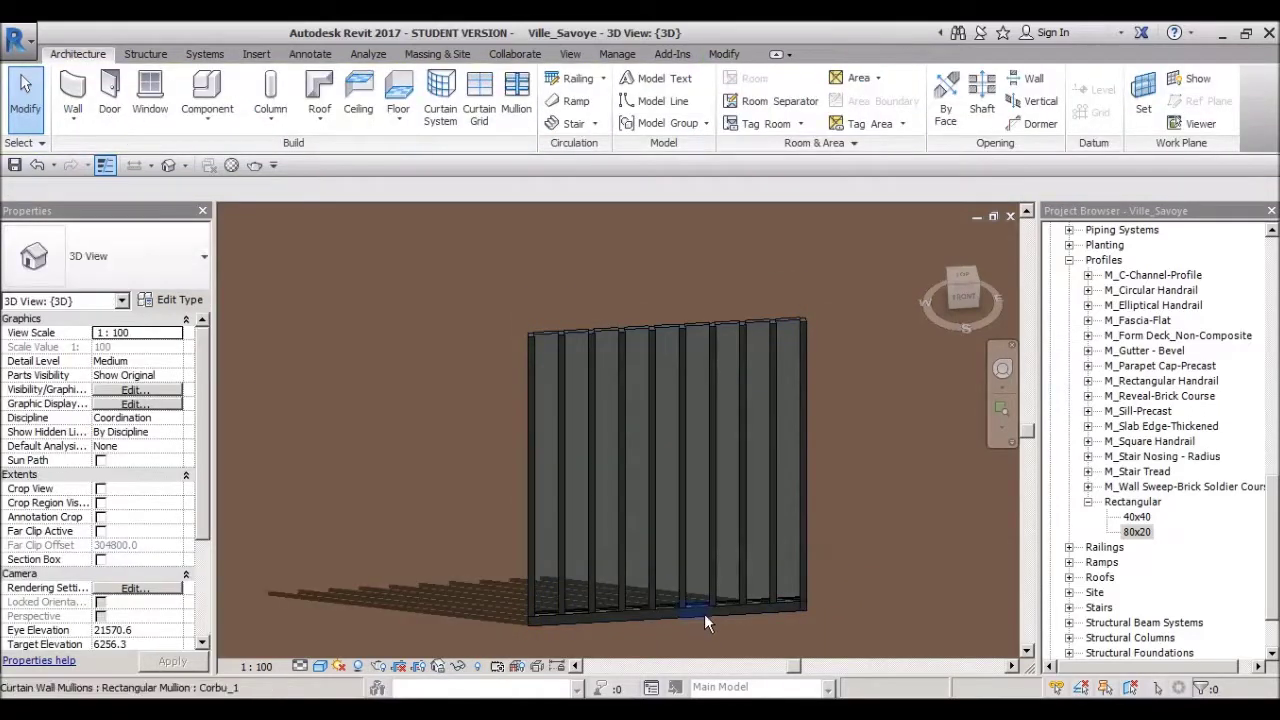
Step: Change the wall's length dimension to 2000 and check the regenerated mullions
left_click(755, 608)
middle_click_drag(755, 608, 676, 441, "shift")
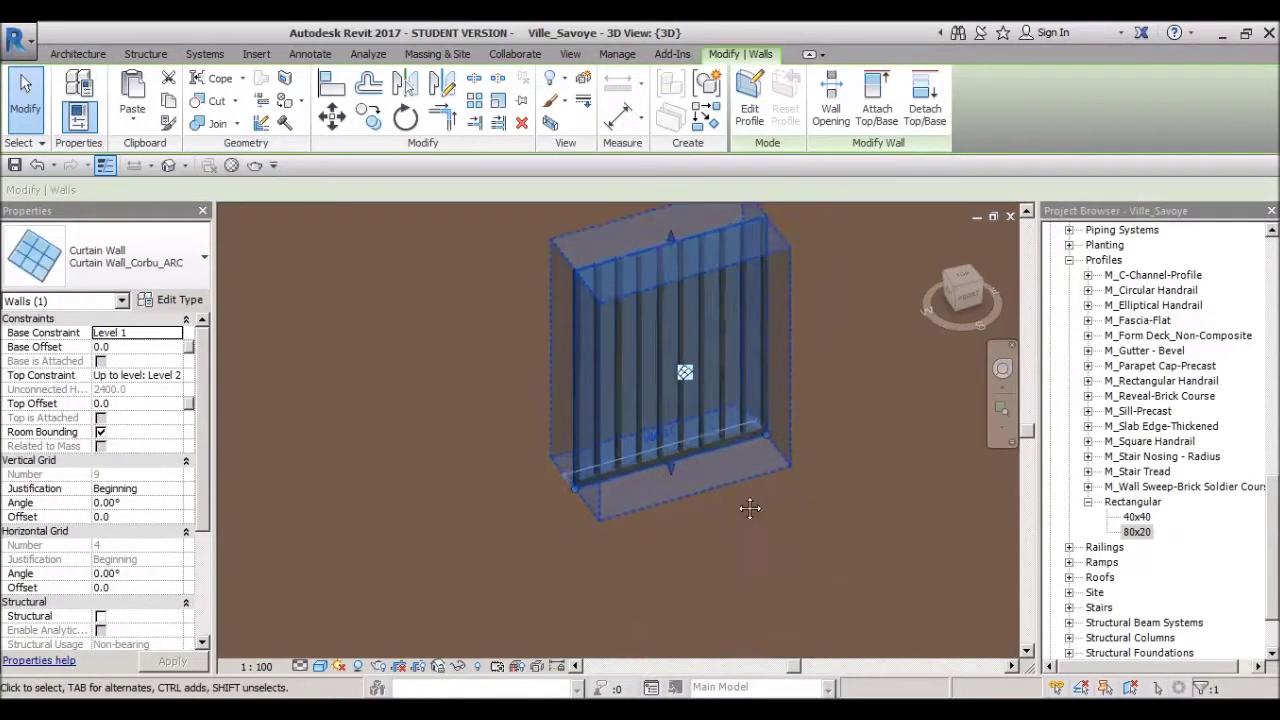
left_click(662, 441)
type("2000")
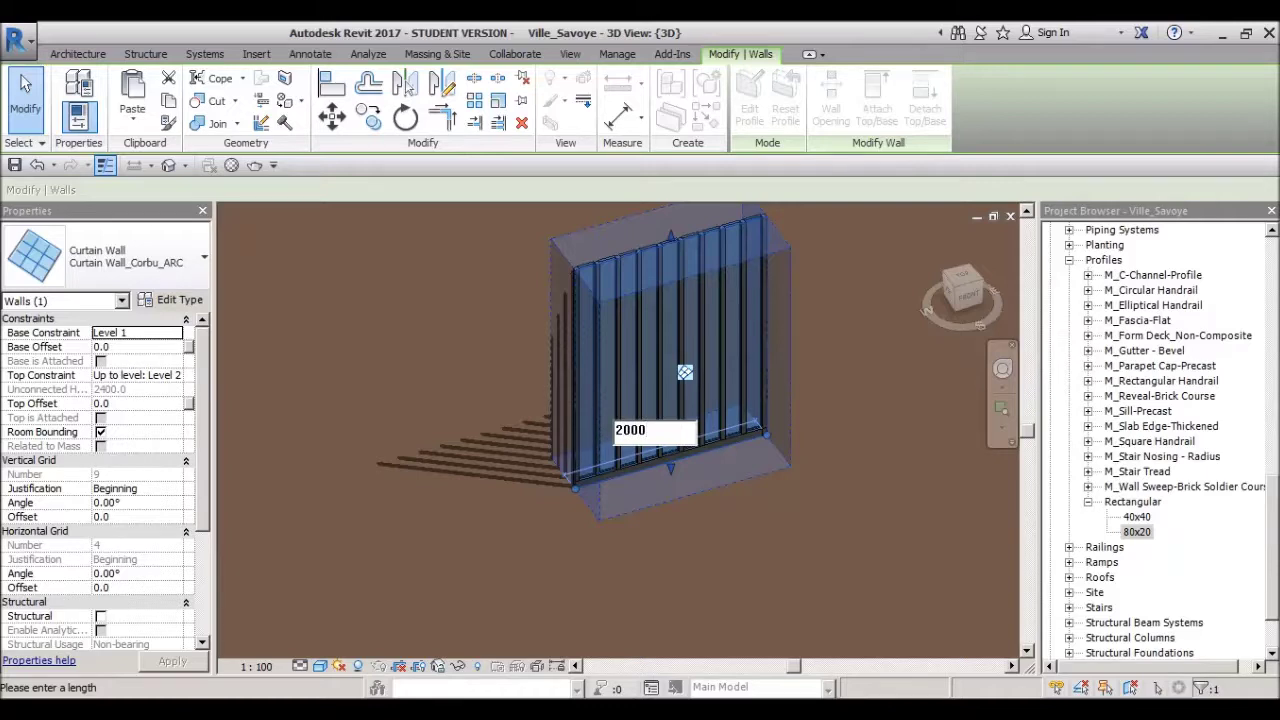
key("Return")
mouse_move(685, 372)
middle_mouse_down("shift")
mouse_move(477, 332)
mouse_move(553, 387)
middle_mouse_up("shift")
key("Escape")
left_click(478, 333)
key("Escape")
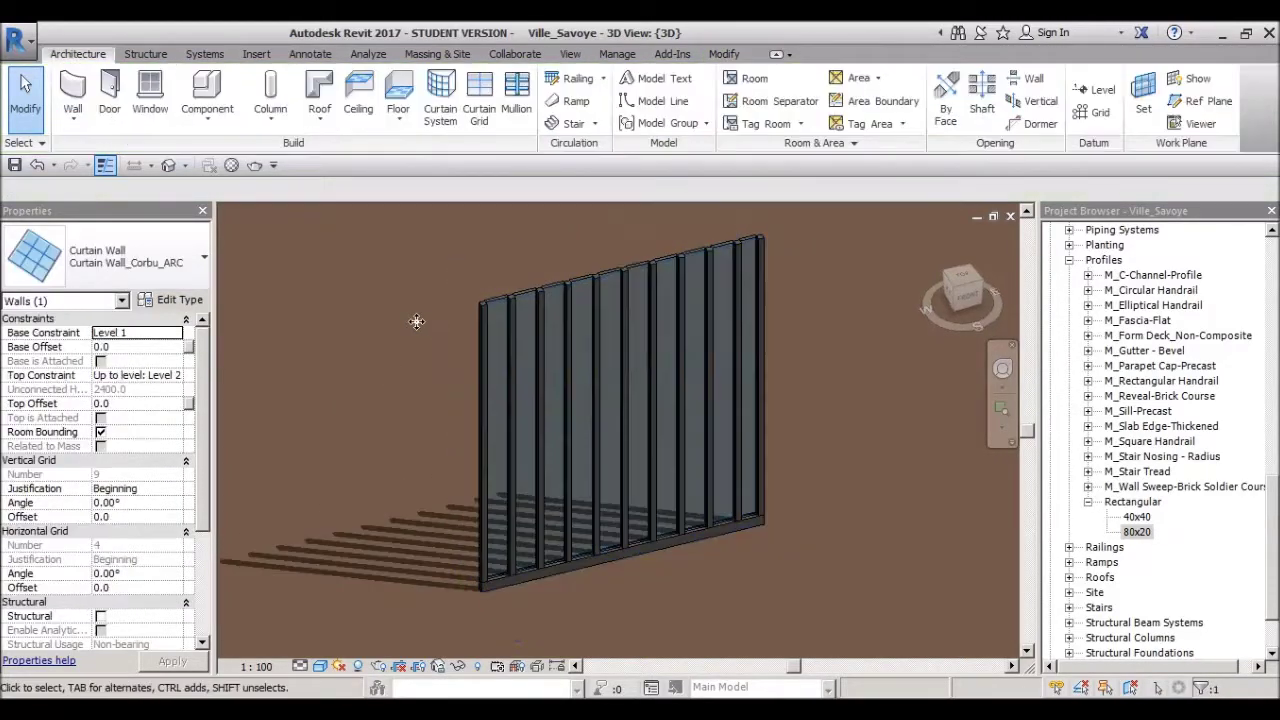
middle_click_drag(599, 283, 650, 170, "shift")
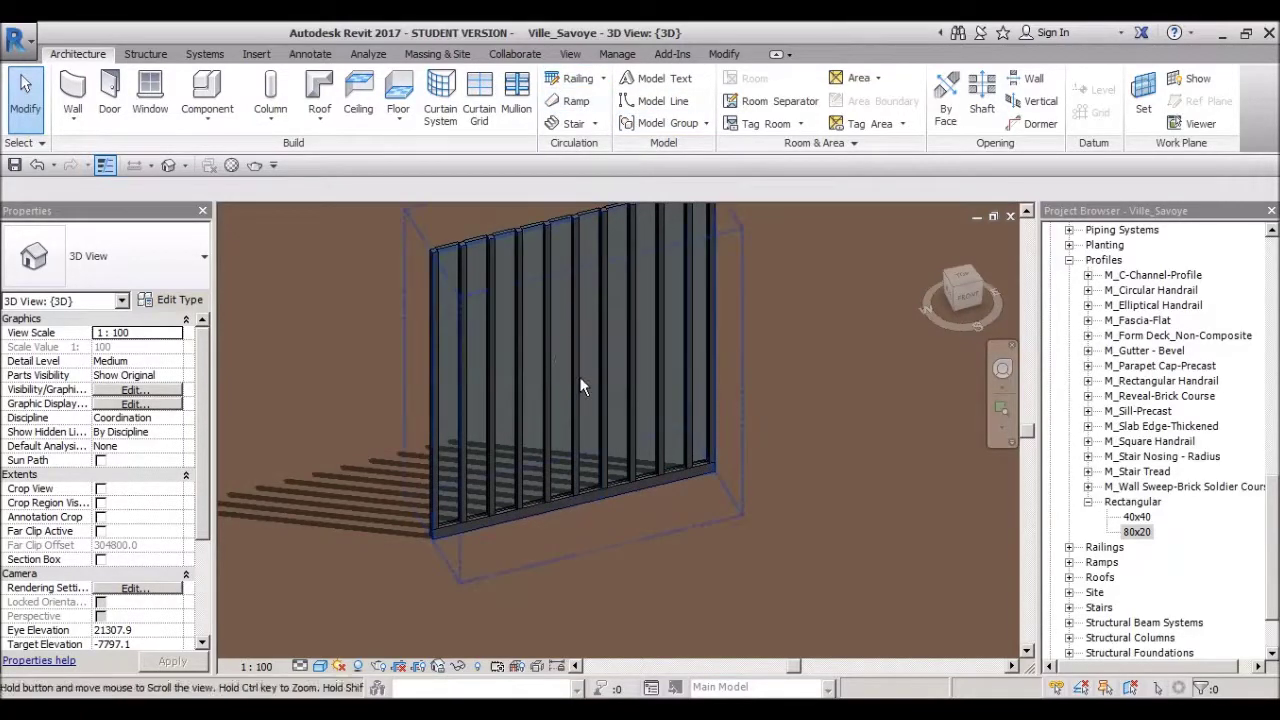
Step: Switch the view to Hidden Line with HL and leave the Mullion tool
left_click(516, 118)
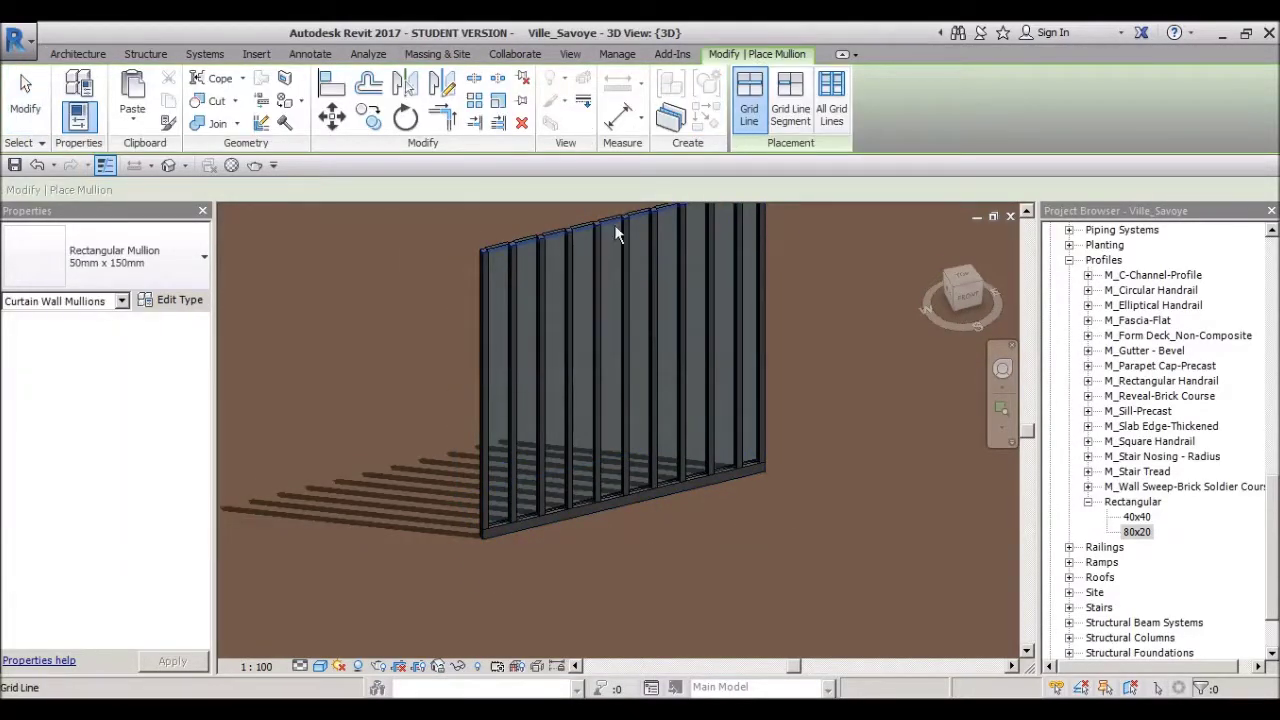
scroll(491, 430, "up", 3)
scroll(510, 450, "down", 5)
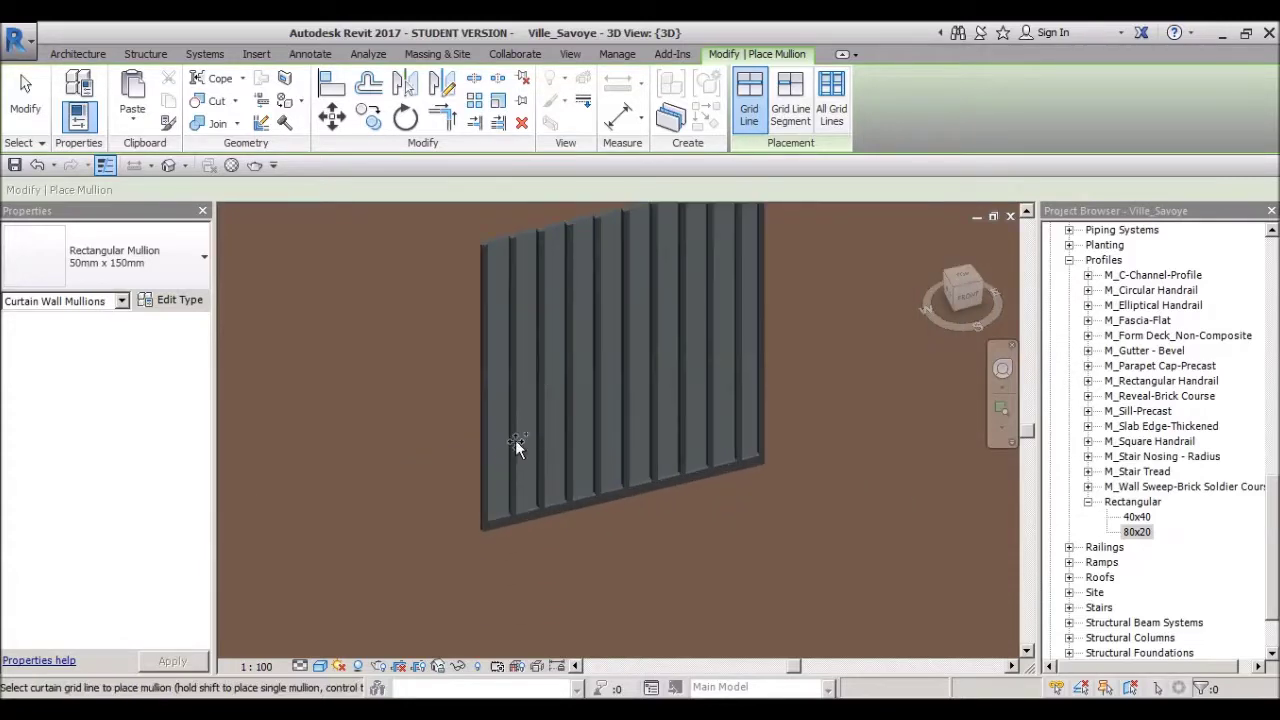
scroll(505, 435, "up", 2)
middle_click_drag(499, 420, 526, 475, "shift")
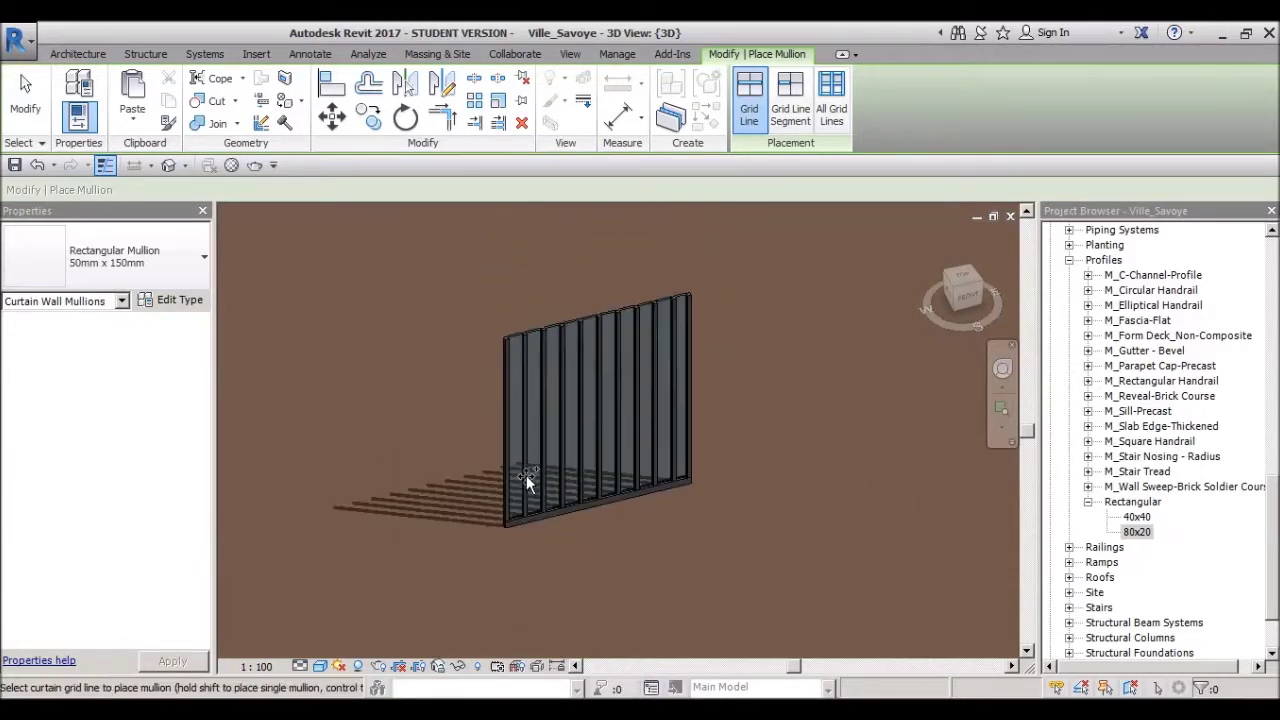
key("h")
key("l")
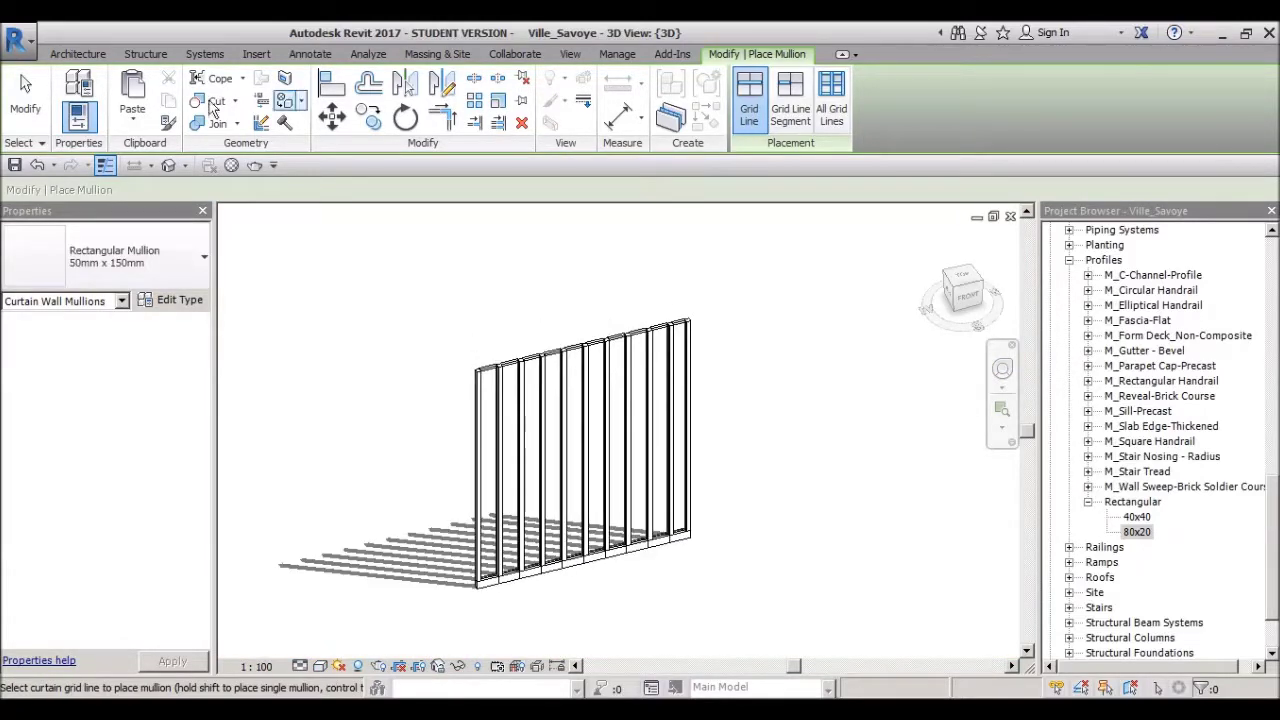
left_click(66, 55)
left_click(25, 100)
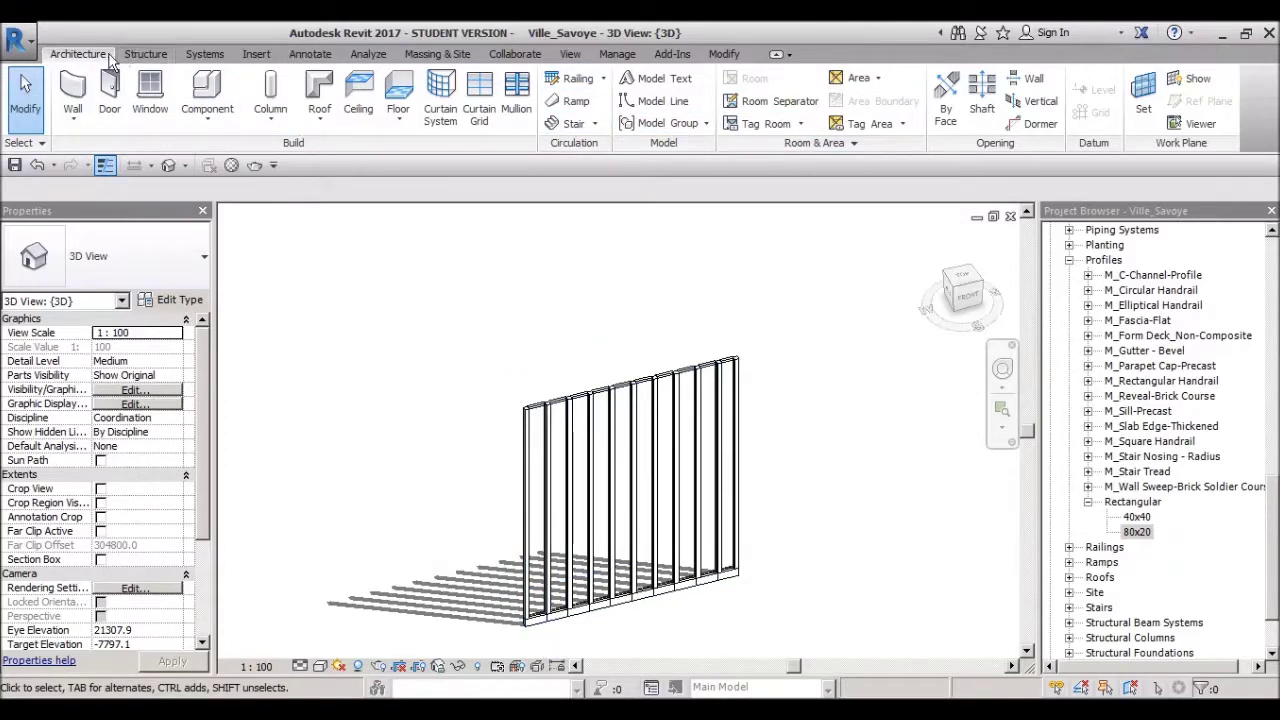
Step: Browse the Structure, Analyze and Annotate tool groups, then select and deselect the wall
middle_click_drag(548, 260, 573, 218)
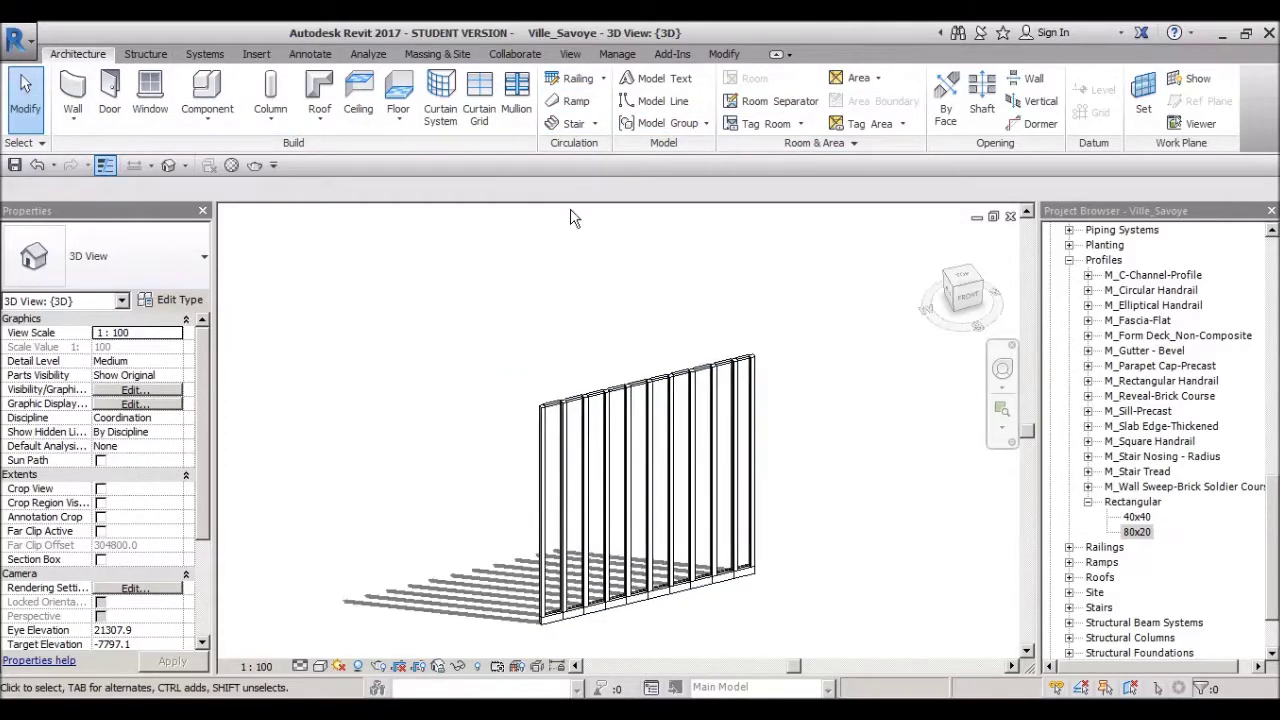
left_click(204, 54)
middle_click_drag(572, 276, 597, 271)
left_click(160, 54)
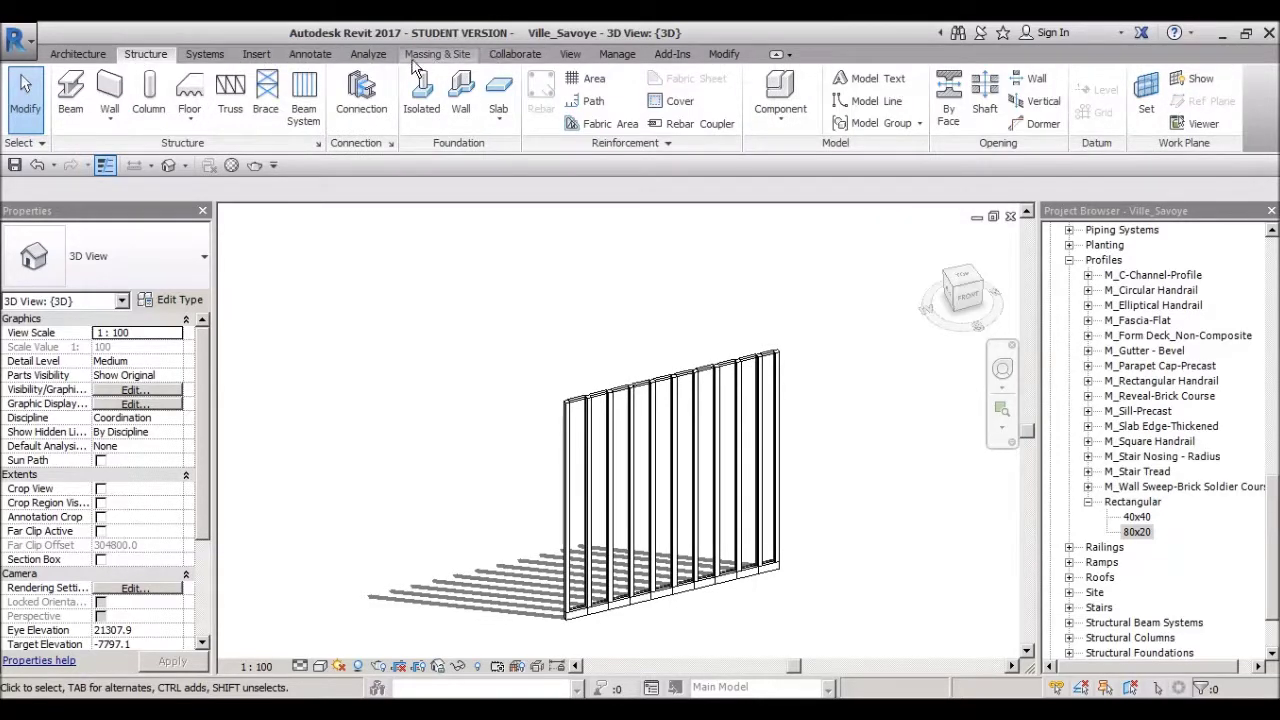
left_click(368, 54)
left_click(310, 54)
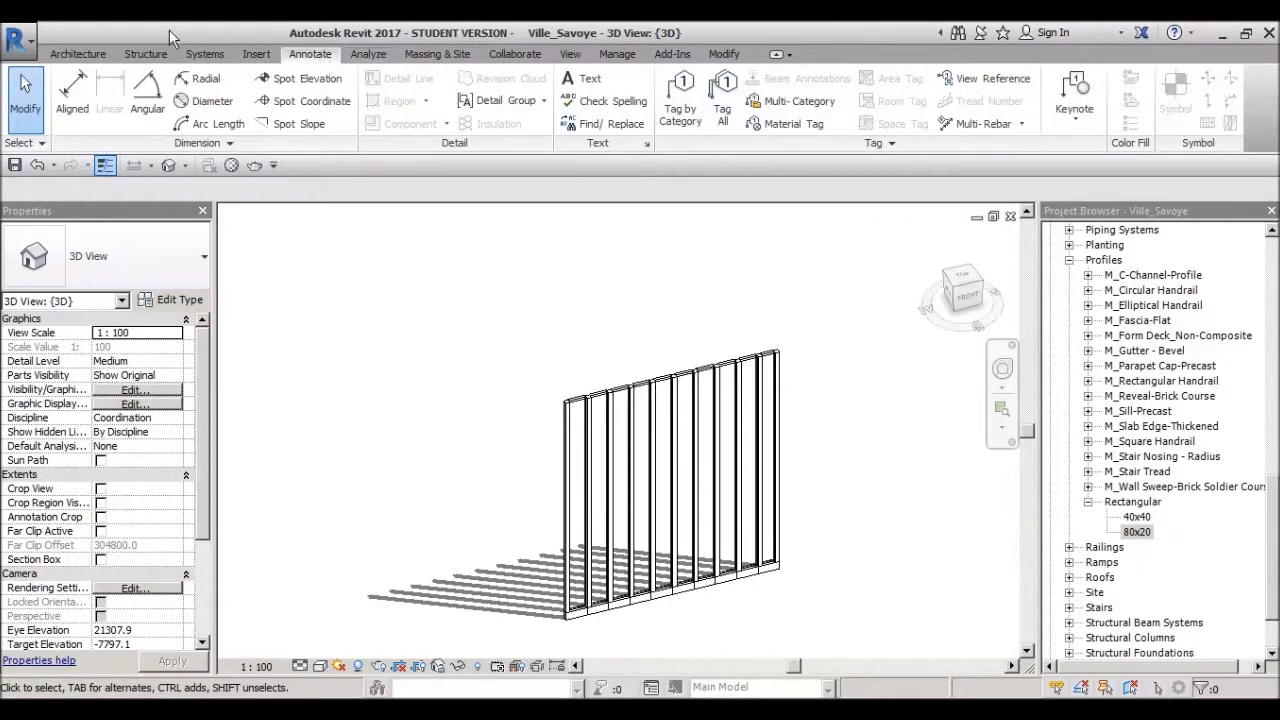
left_click(78, 54)
middle_click_drag(600, 360, 632, 365, "shift")
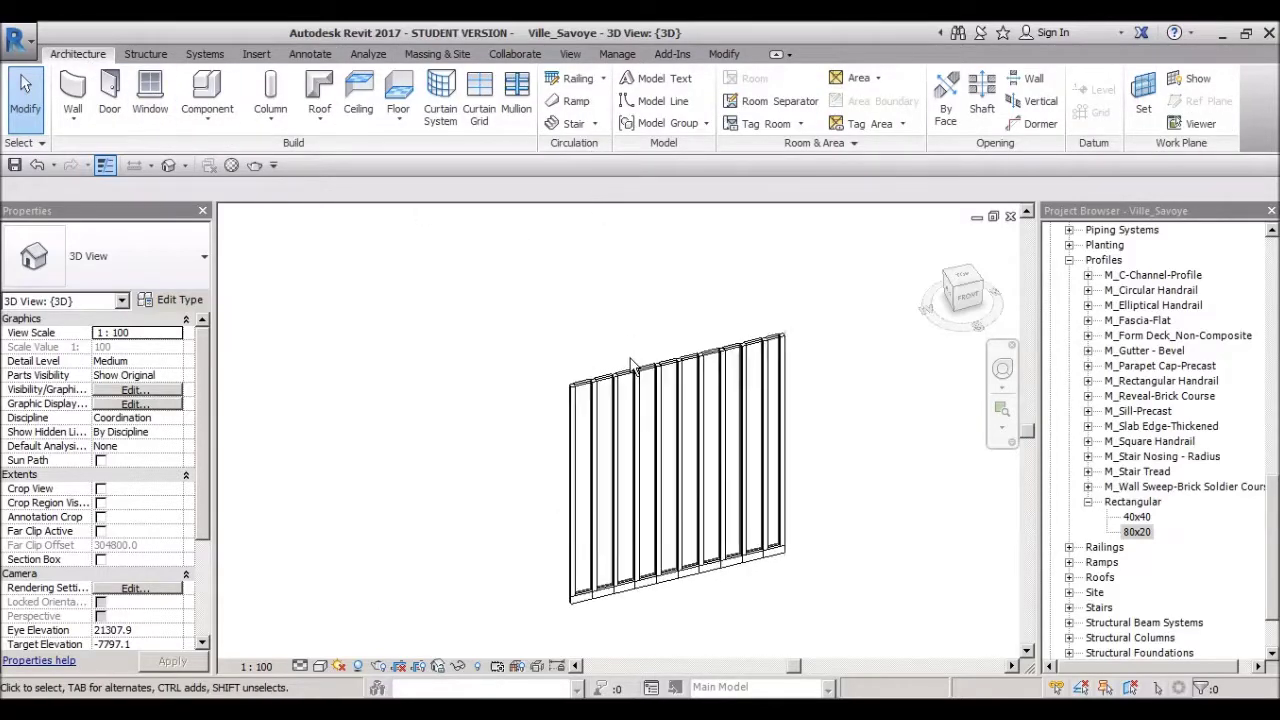
left_click(632, 365)
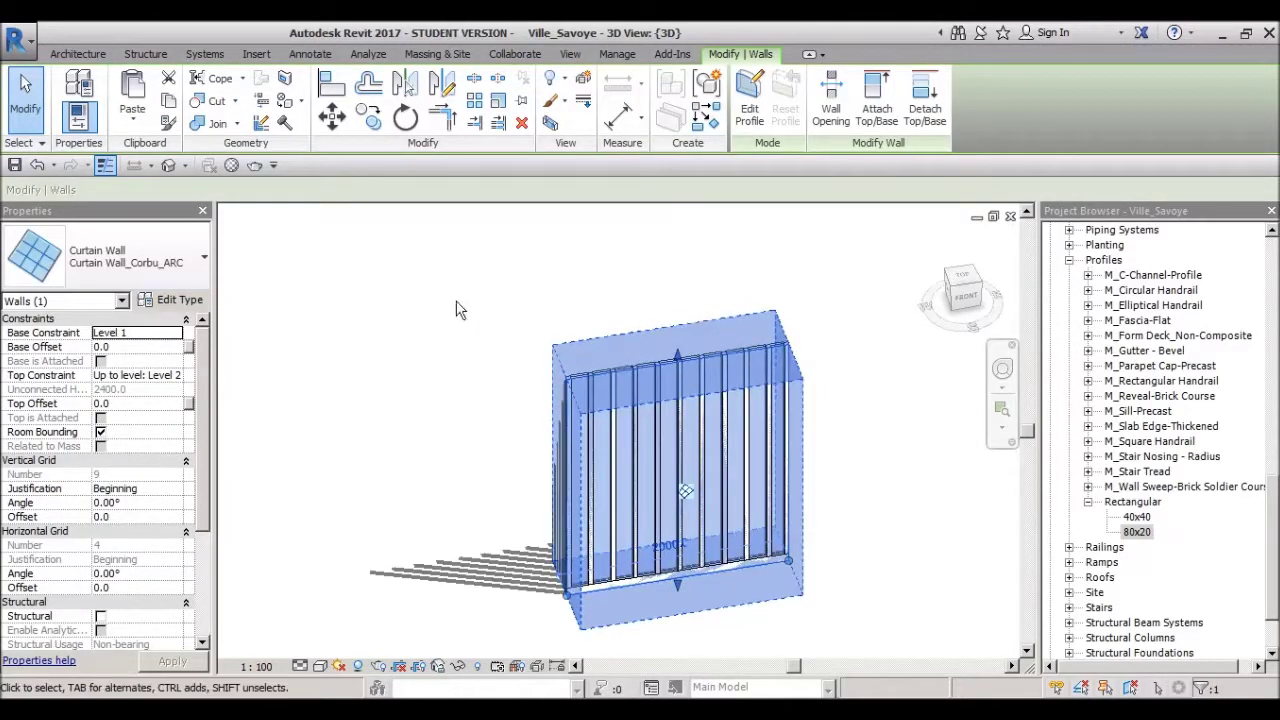
left_click(456, 310)
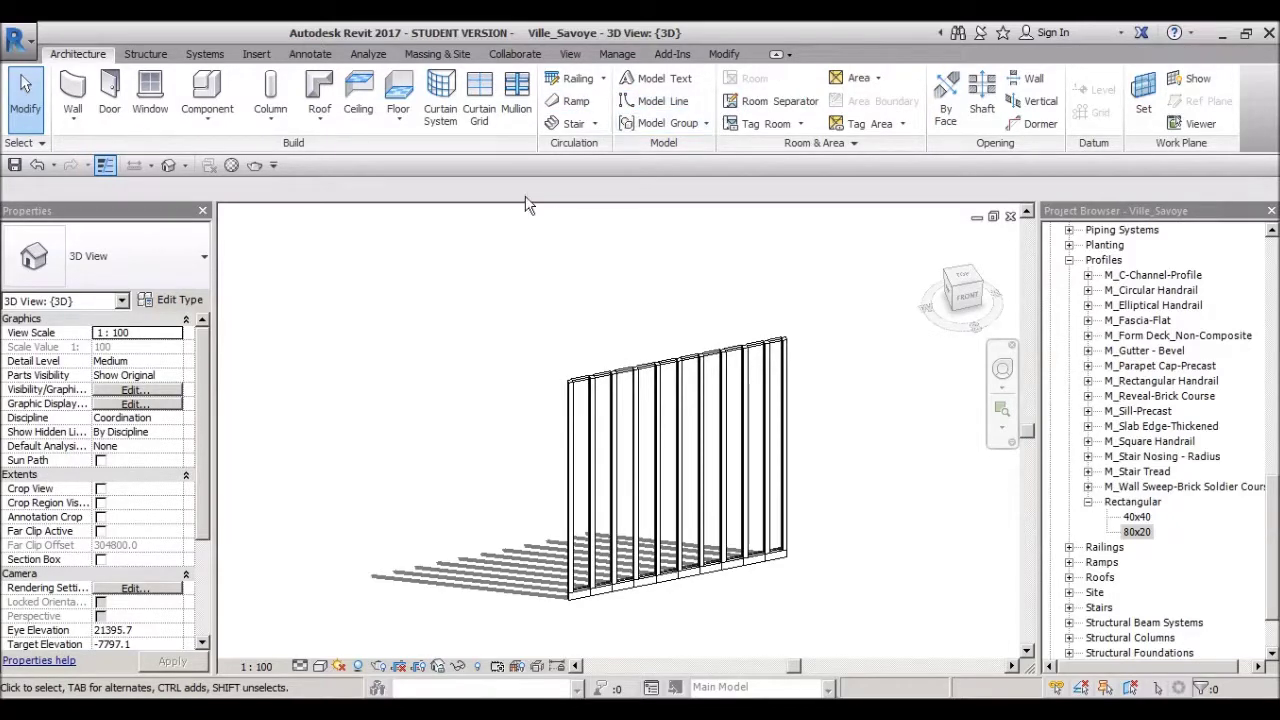
Step: Place a horizontal curtain grid line on the straight wall and set it 600 from the base
left_click(479, 100)
scroll(650, 635, "up", 2)
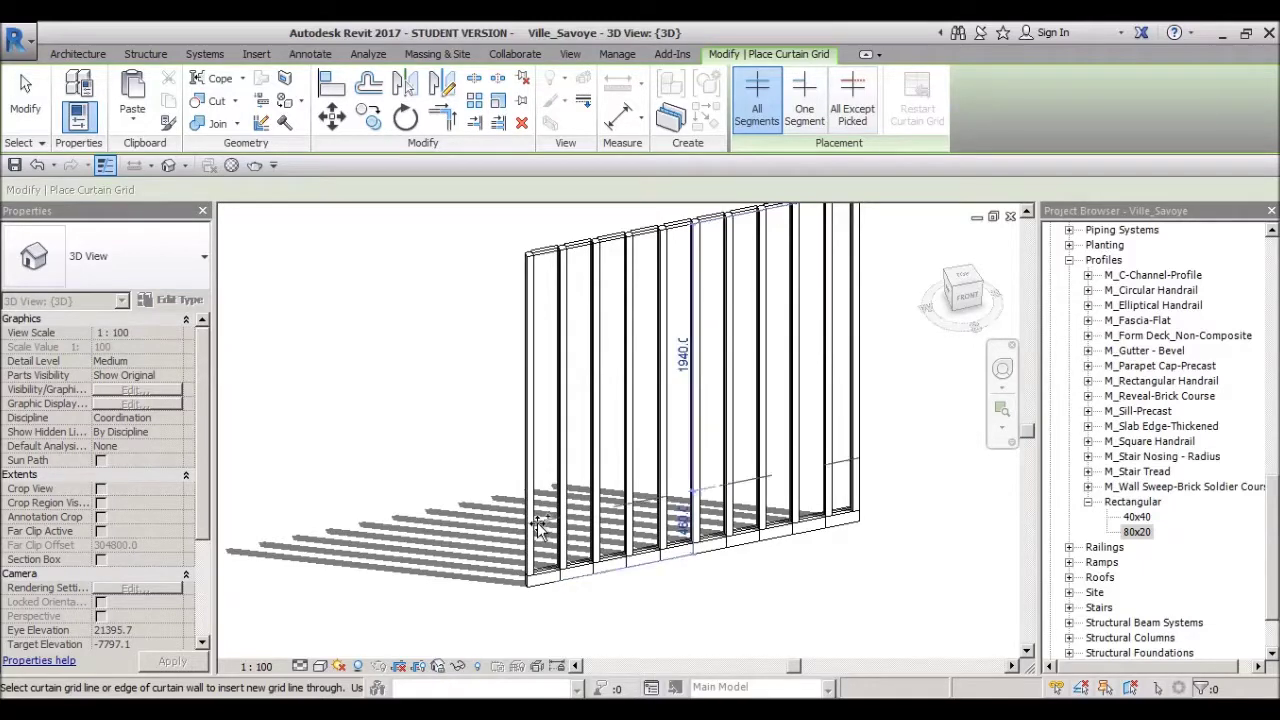
scroll(545, 525, "up", 3)
key("Escape")
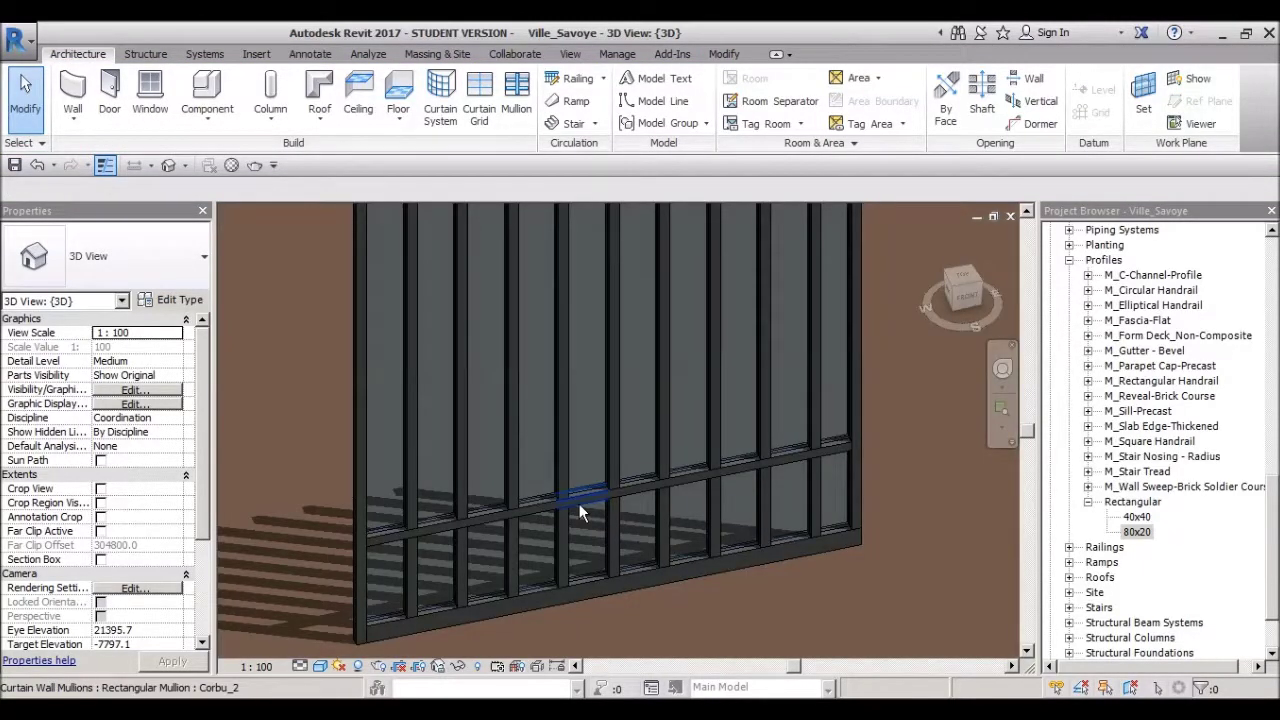
left_click(579, 504)
left_click(607, 556)
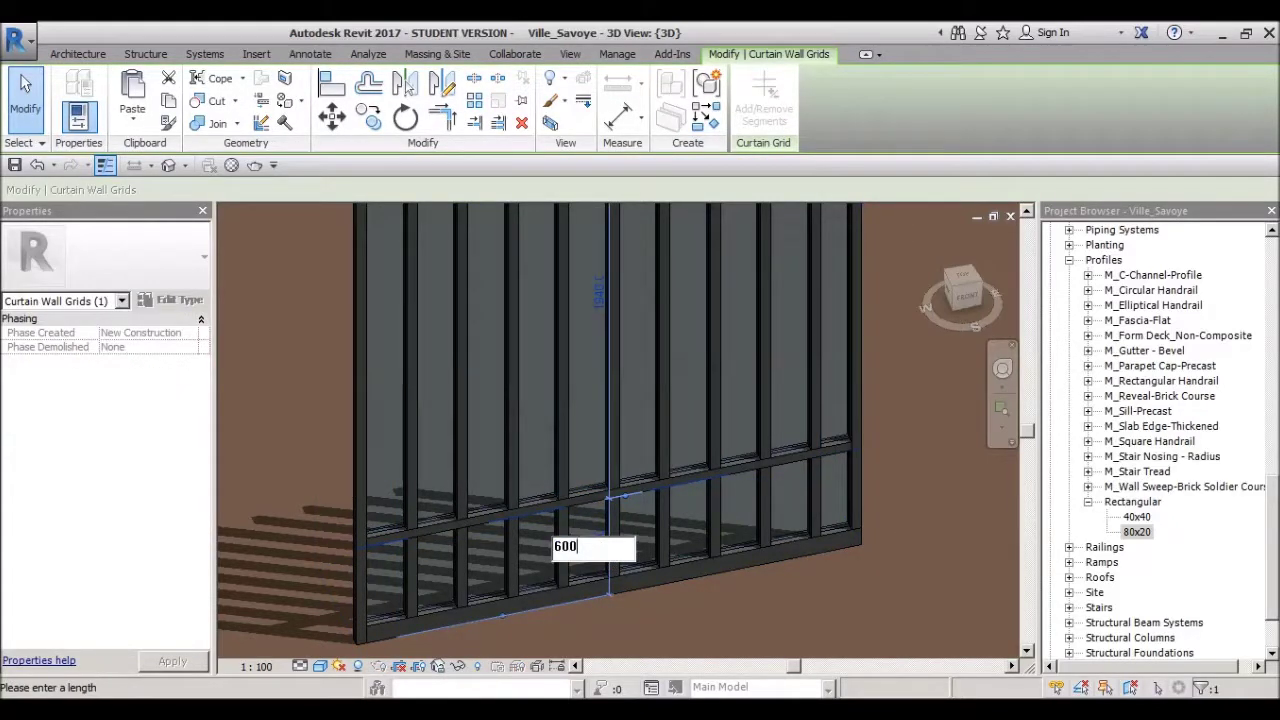
key("Return")
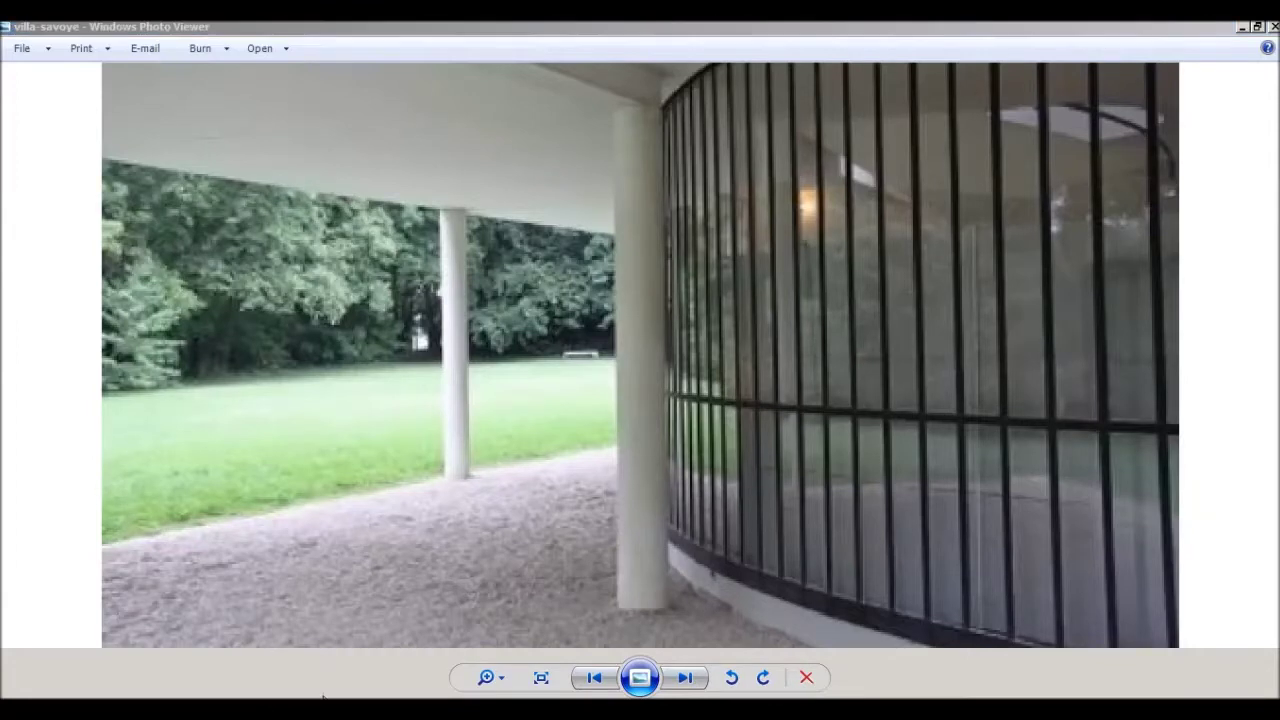
left_click(1245, 27)
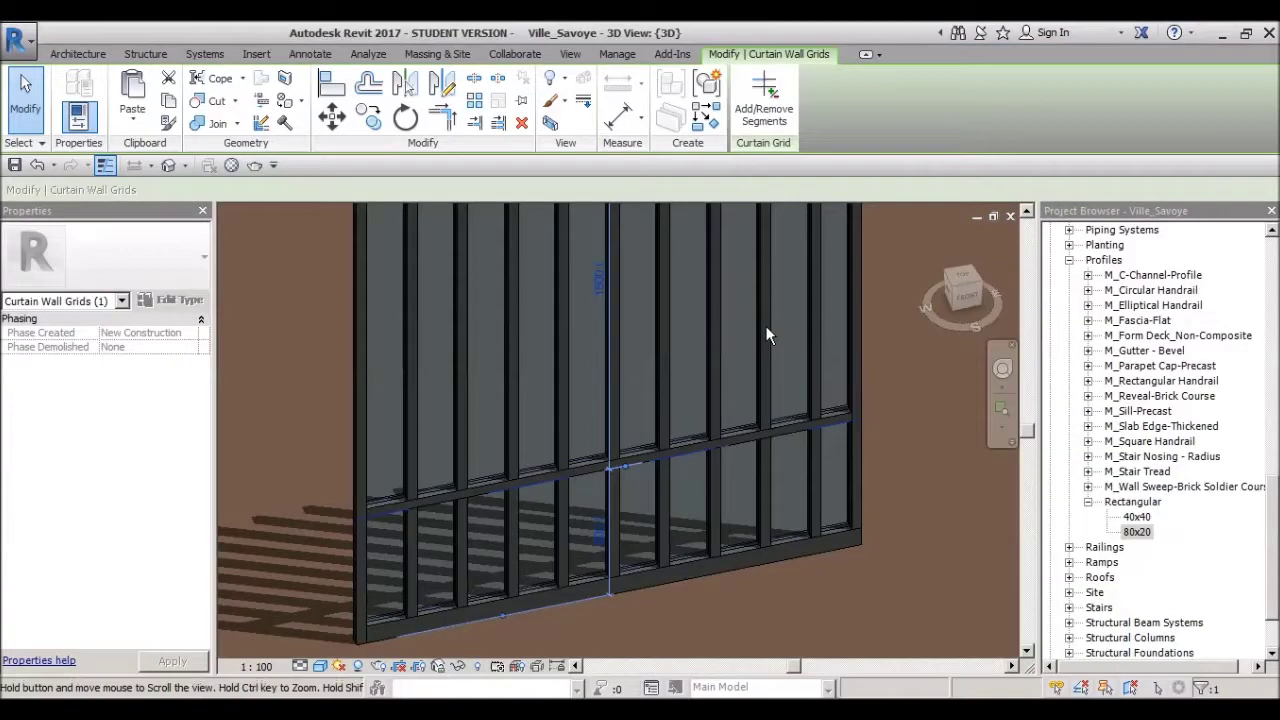
left_click(599, 535)
key("Escape")
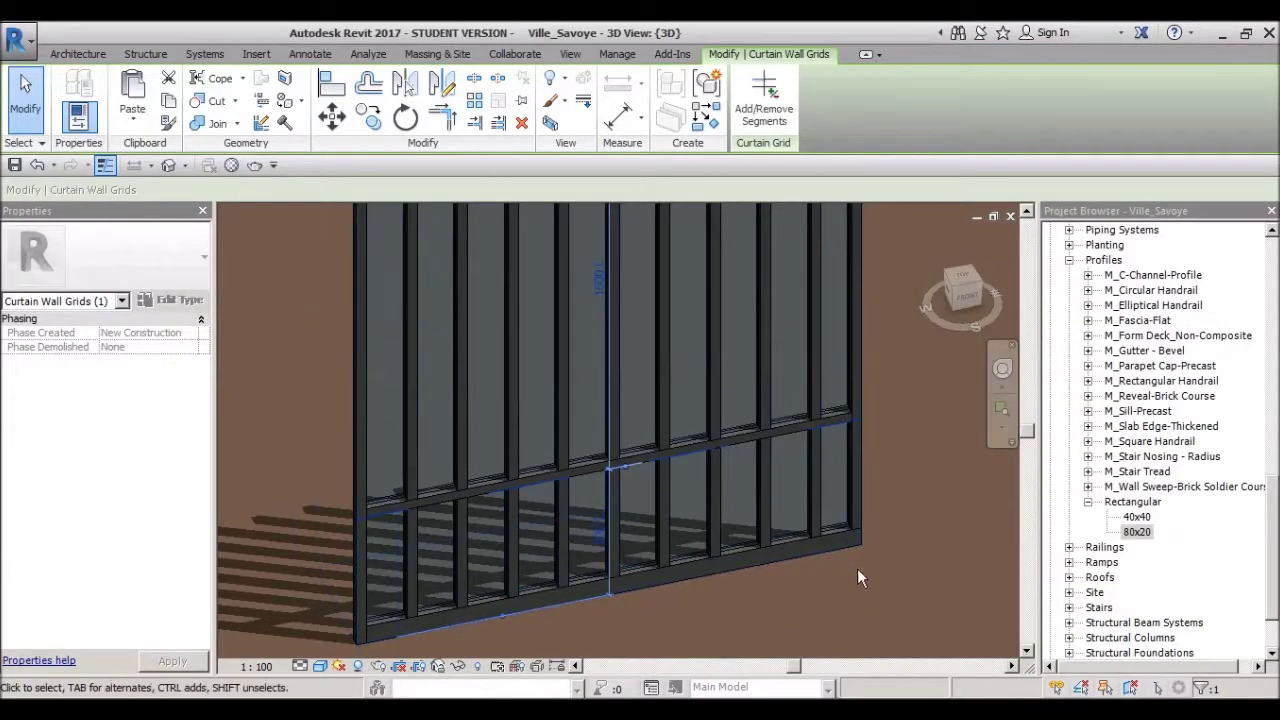
key("Escape")
middle_click_drag(975, 542, 829, 532, "shift")
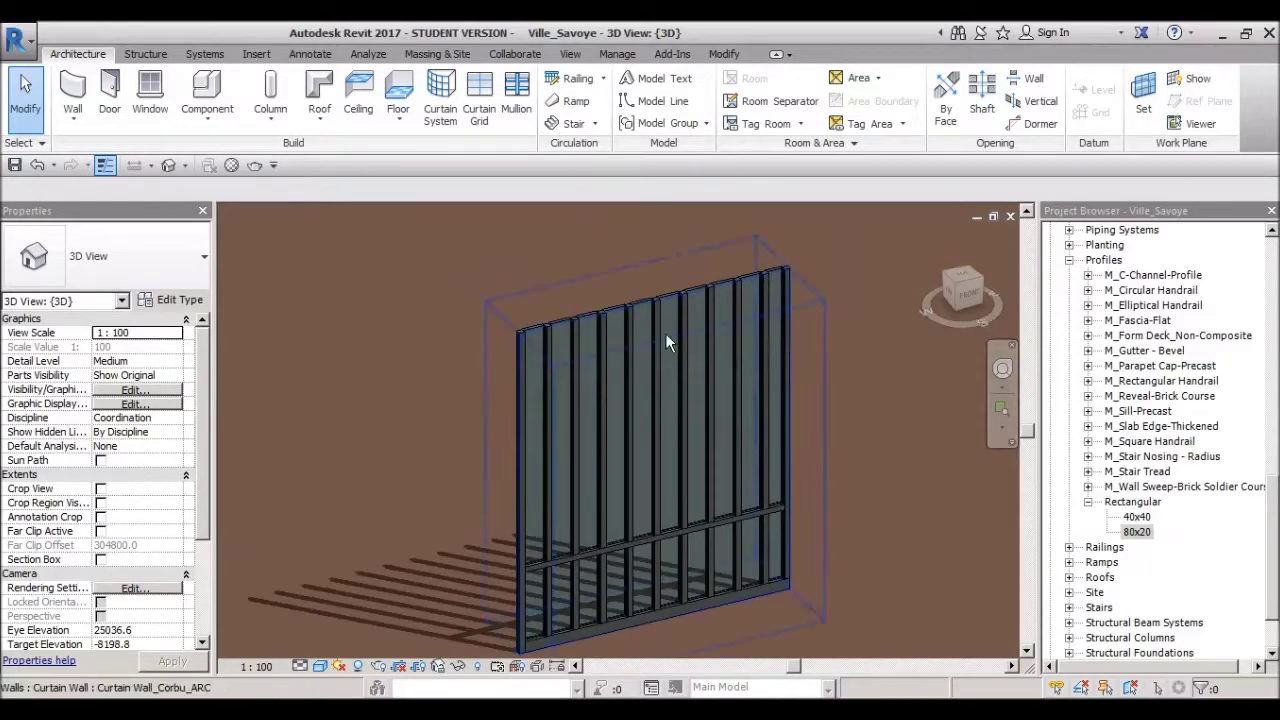
mouse_move(731, 308)
middle_mouse_down("shift")
mouse_move(684, 531)
mouse_move(879, 498)
middle_mouse_up("shift")
scroll(473, 400, "down", 3)
scroll(617, 347, "up", 5)
middle_click_drag(617, 347, 540, 532, "shift")
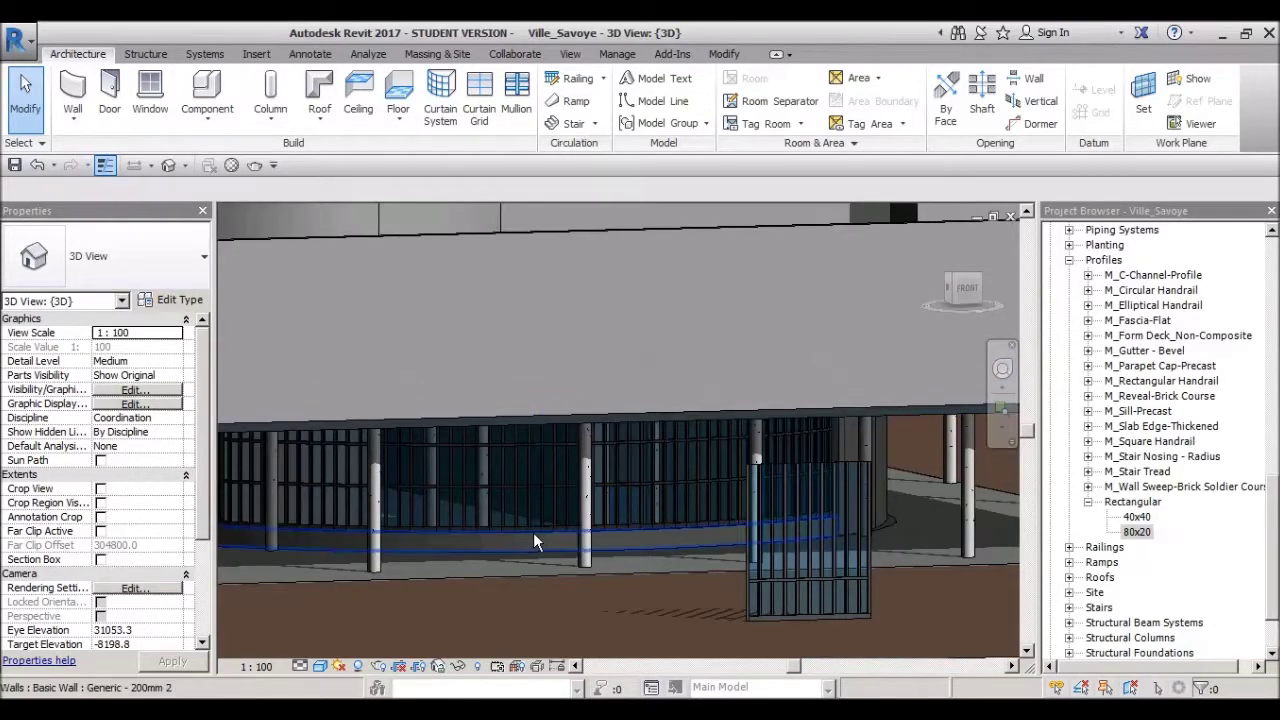
scroll(533, 530, "up", 2)
scroll(548, 531, "up", 2)
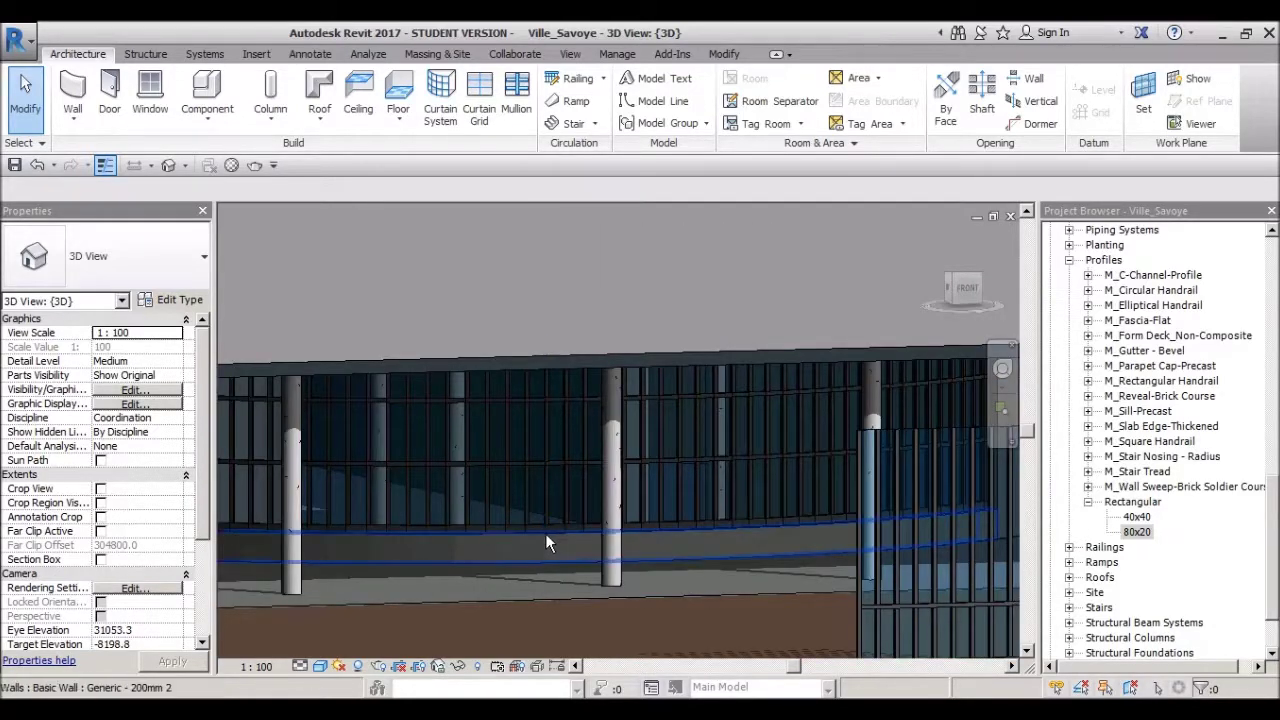
scroll(540, 538, "up", 2)
scroll(531, 490, "up", 1)
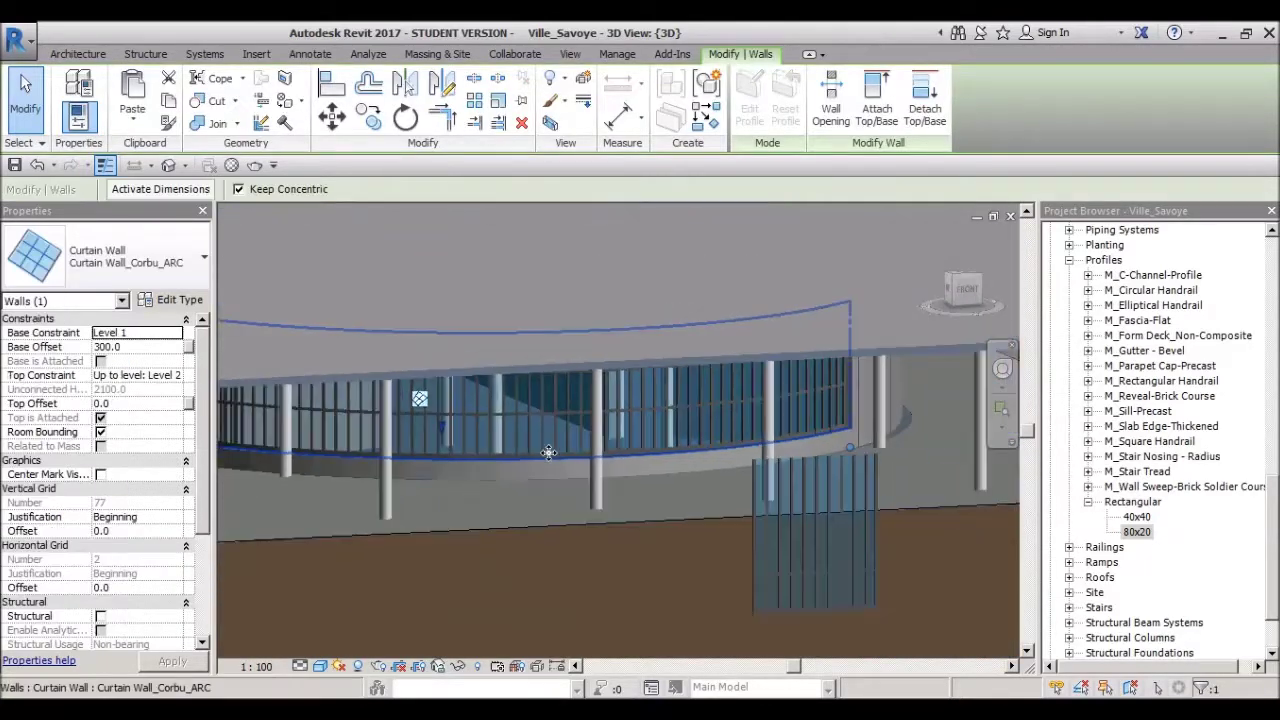
middle_click_drag(515, 455, 647, 482, "shift")
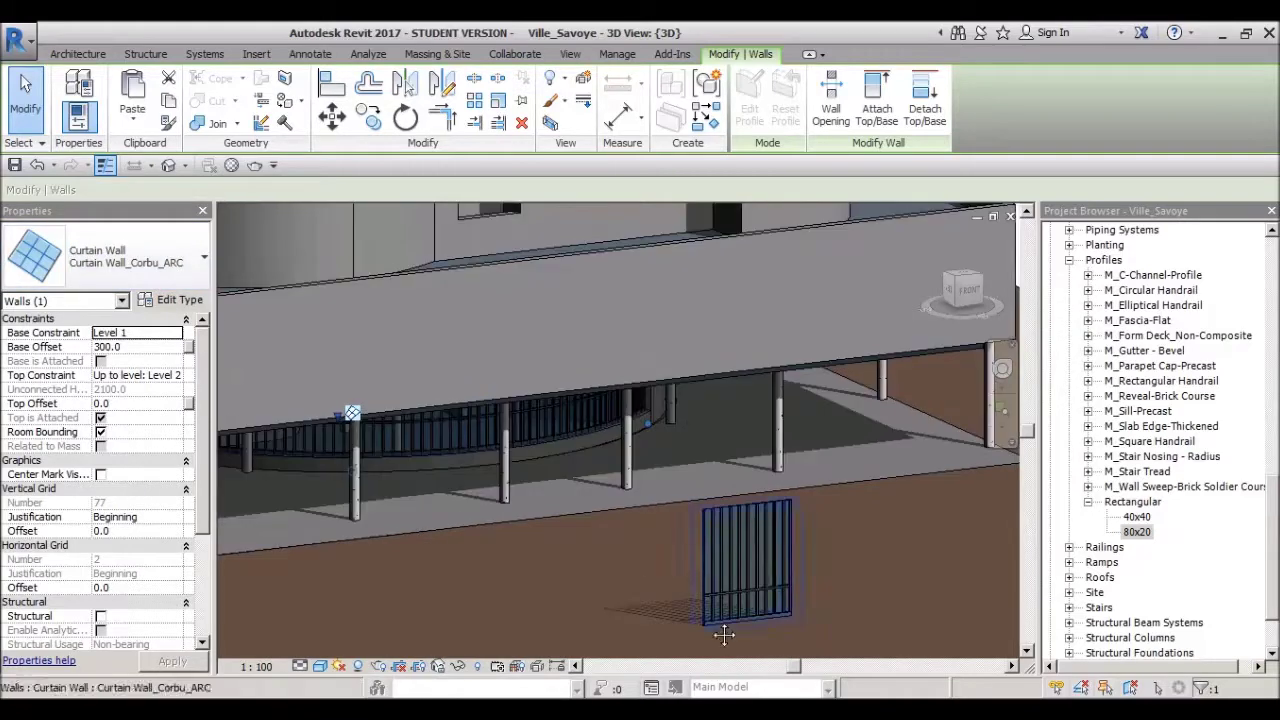
middle_click_drag(731, 634, 700, 583, "shift")
key("Escape")
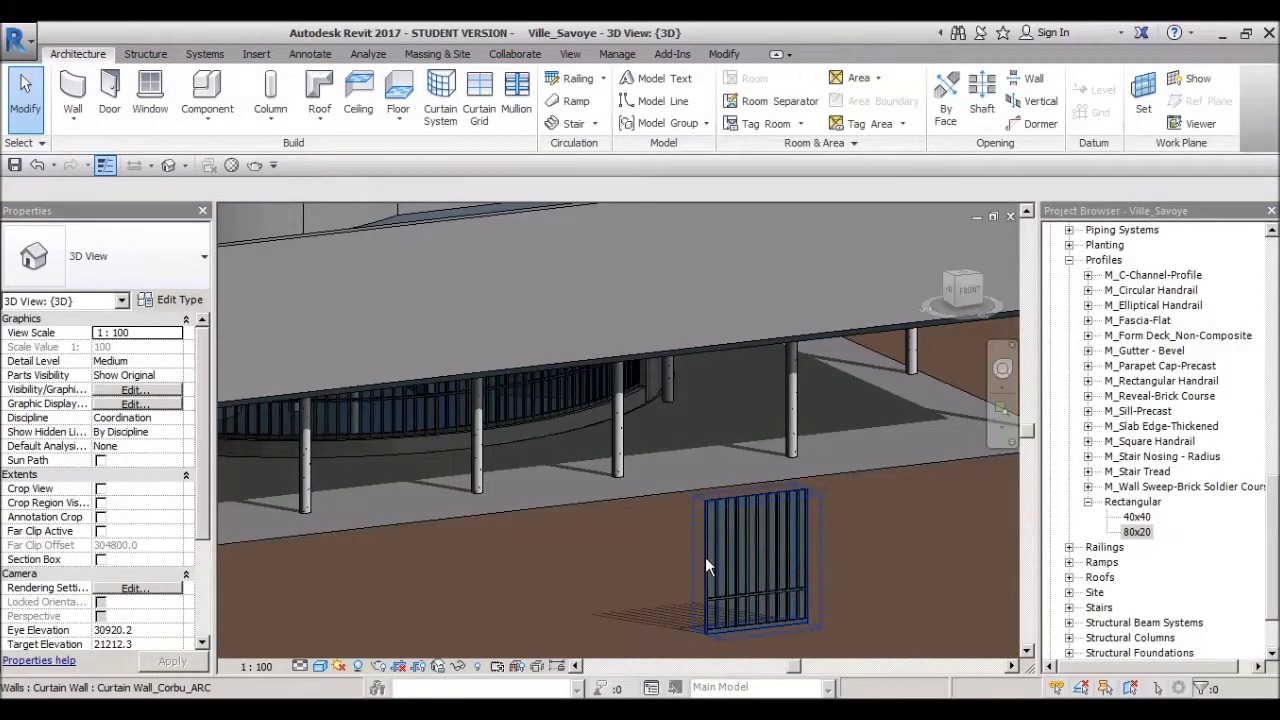
left_click(705, 557)
mouse_move(705, 557)
middle_mouse_down("shift")
mouse_move(596, 501)
mouse_move(590, 438)
mouse_move(526, 431)
mouse_move(546, 483)
middle_mouse_up("shift")
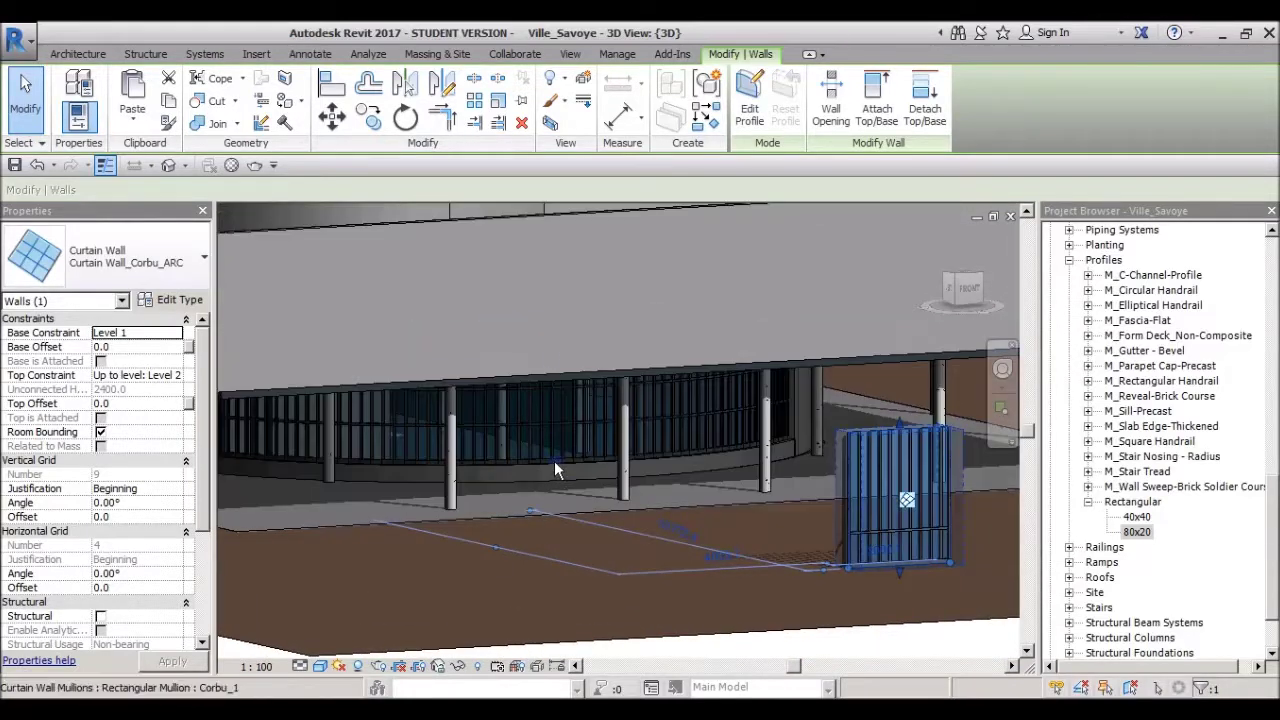
scroll(547, 451, "up", 5)
left_click(560, 475)
middle_click_drag(560, 475, 573, 420, "shift")
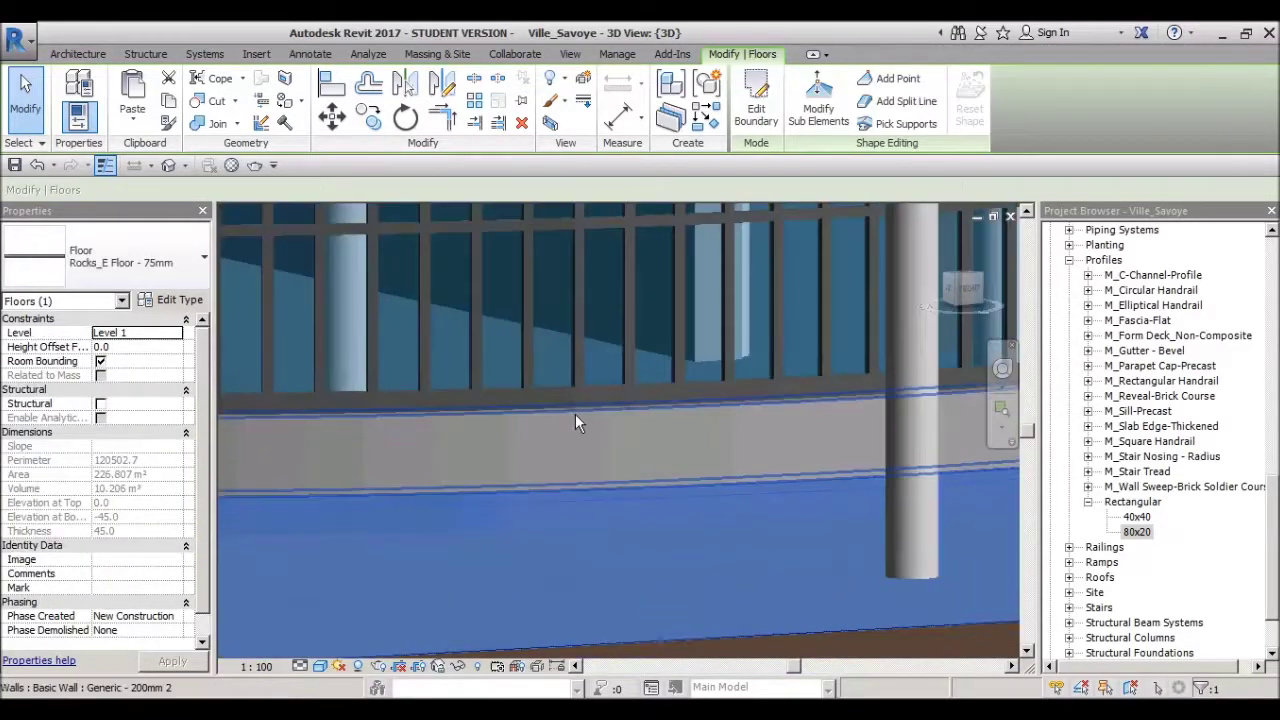
key("Escape")
left_click(556, 392)
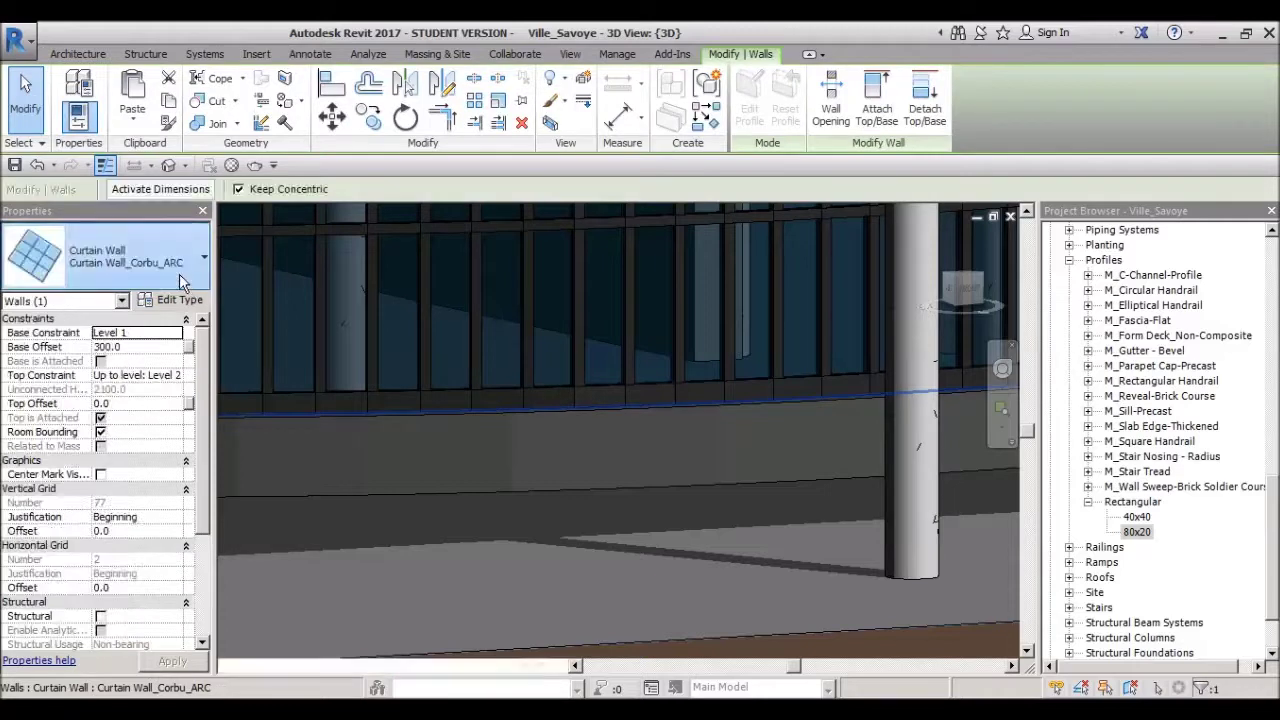
mouse_move(532, 402)
middle_mouse_down("shift")
mouse_move(702, 490)
mouse_move(540, 412)
mouse_move(573, 464)
mouse_move(962, 446)
mouse_move(751, 439)
mouse_move(716, 344)
mouse_move(614, 380)
middle_mouse_up("shift")
key("Escape")
left_click(912, 458)
key("Escape")
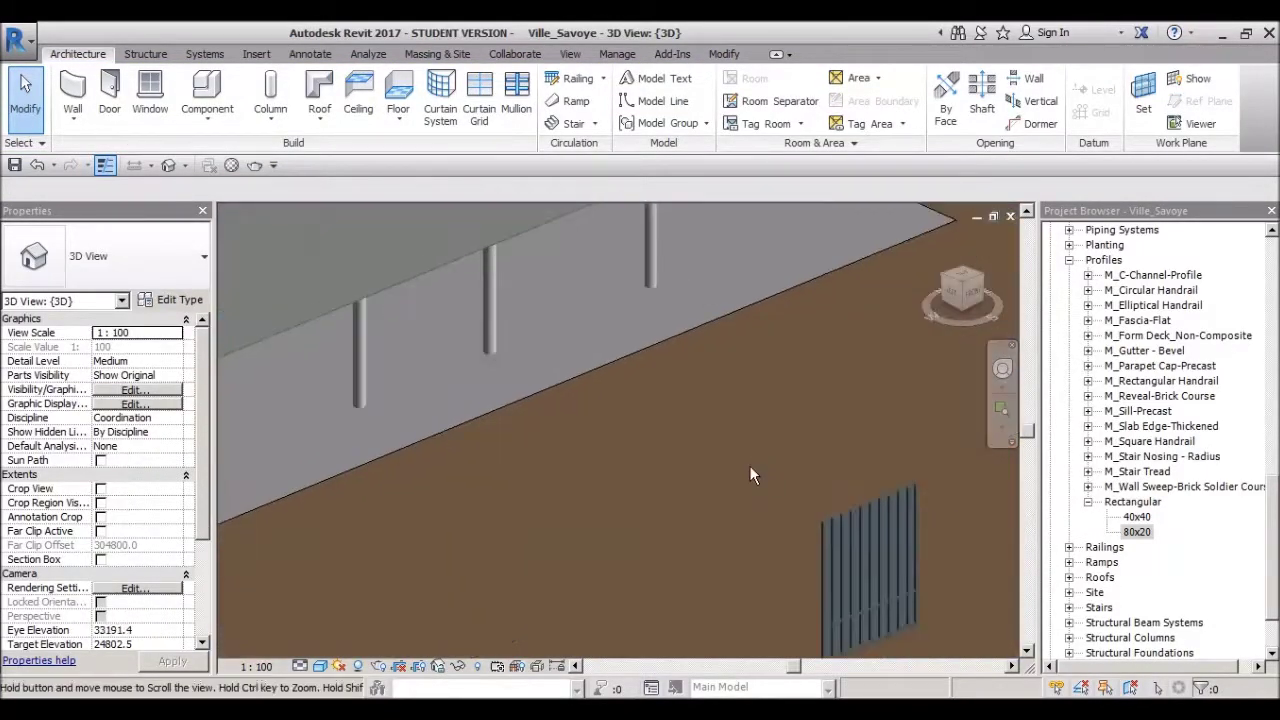
Step: Draw a half-round Corbu_ARC curtain wall of 1850 radius with CS and bring up its type properties
left_click(622, 400)
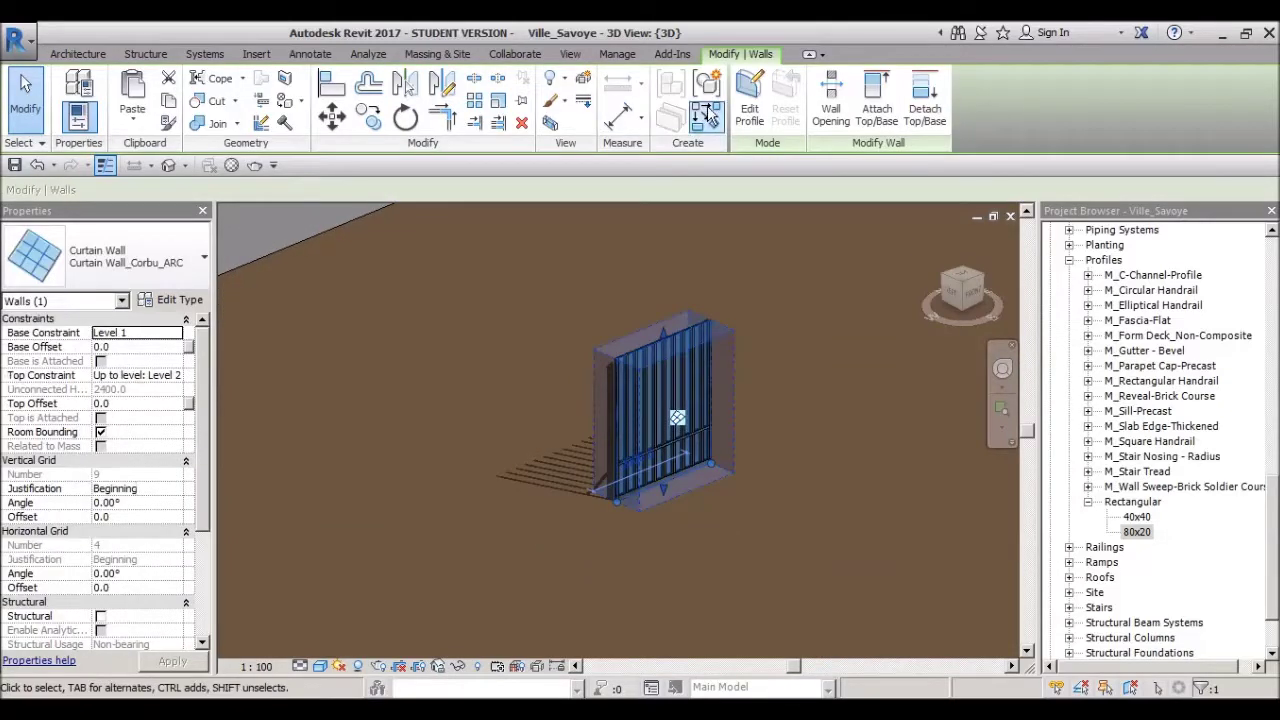
key("c")
key("s")
middle_click_drag(542, 405, 603, 503, "shift")
left_click(743, 100)
left_click(597, 447)
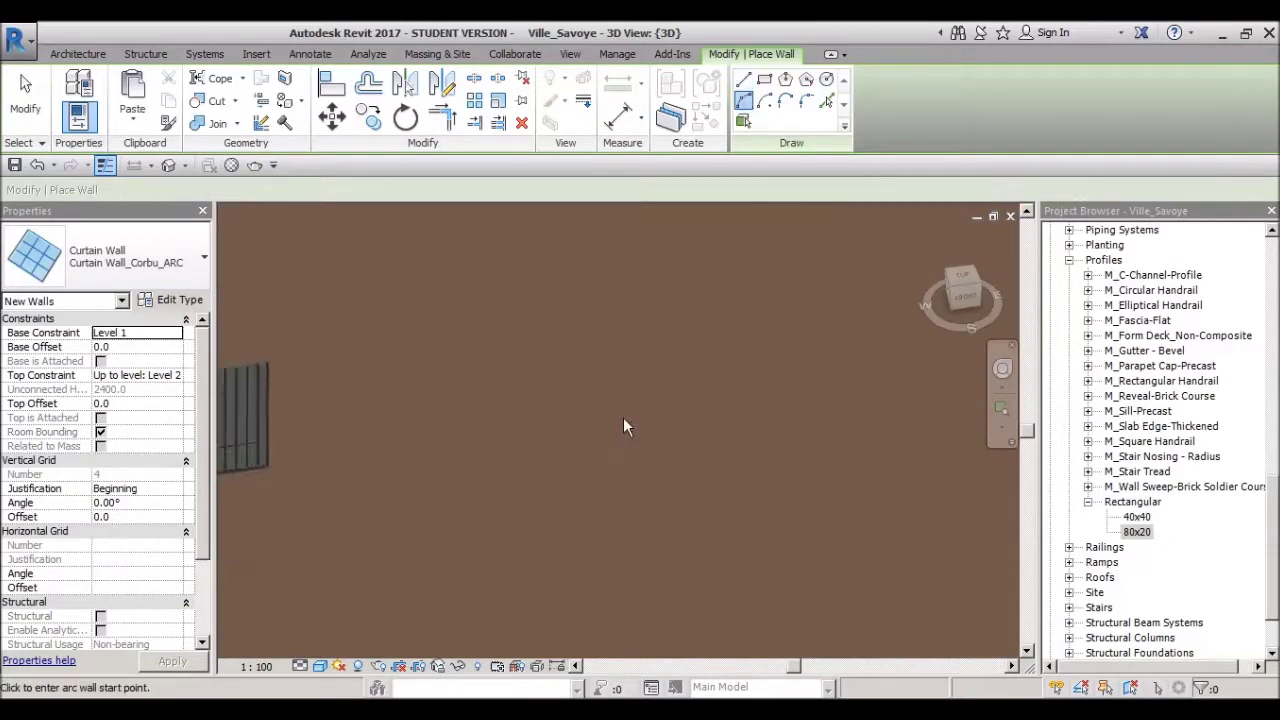
left_click(748, 432)
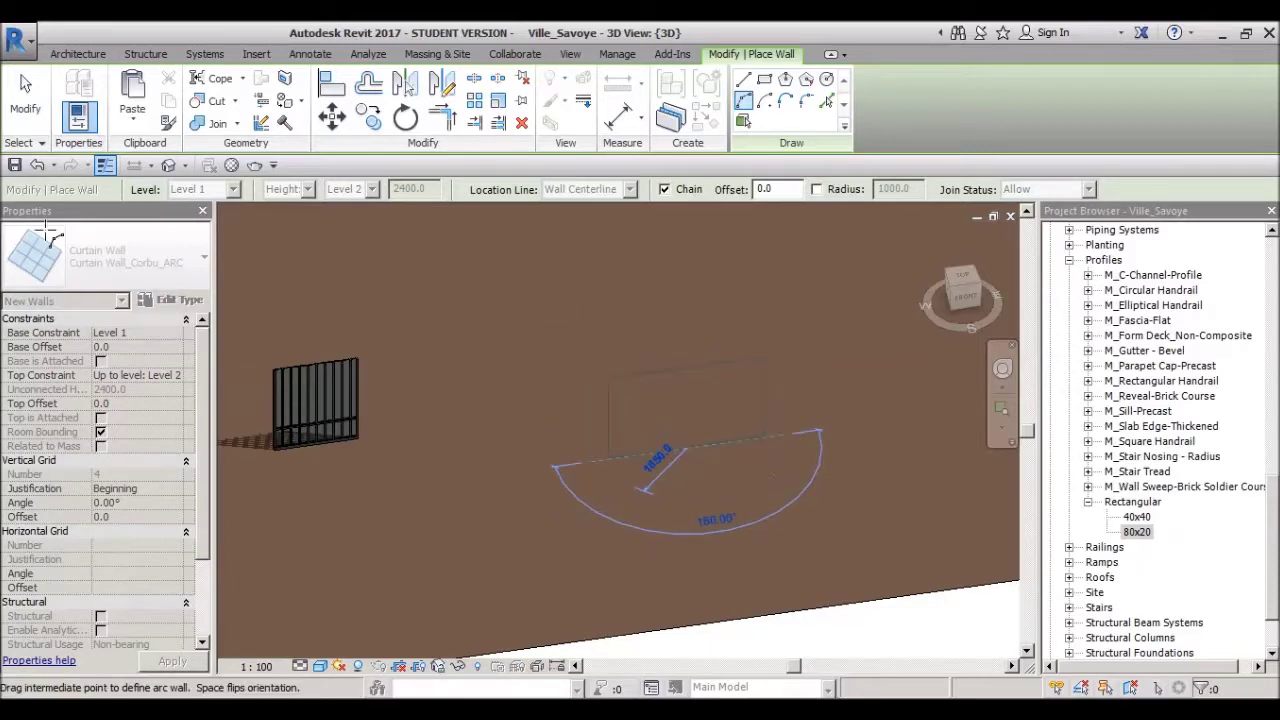
left_click(763, 472)
left_click(24, 110)
mouse_move(772, 468)
middle_mouse_down("shift")
mouse_move(691, 618)
mouse_move(675, 486)
mouse_move(420, 475)
mouse_move(413, 497)
mouse_move(737, 334)
middle_mouse_up("shift")
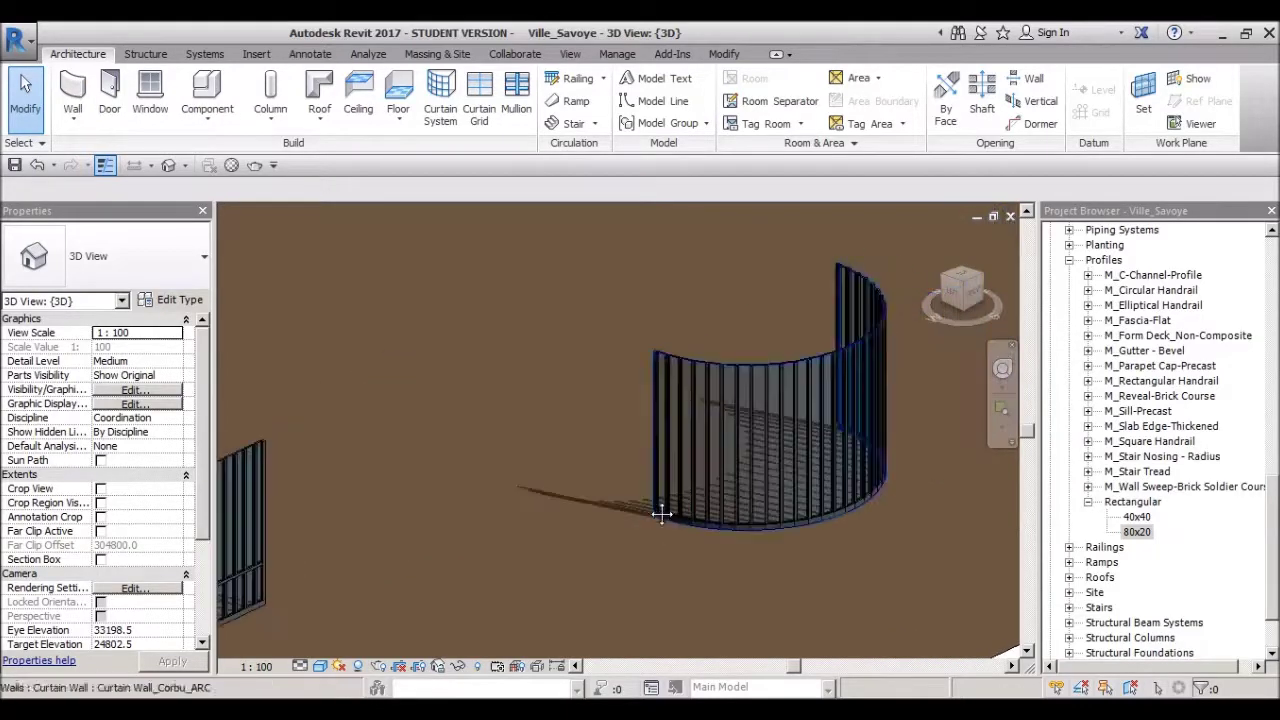
left_click(712, 360)
left_click(165, 299)
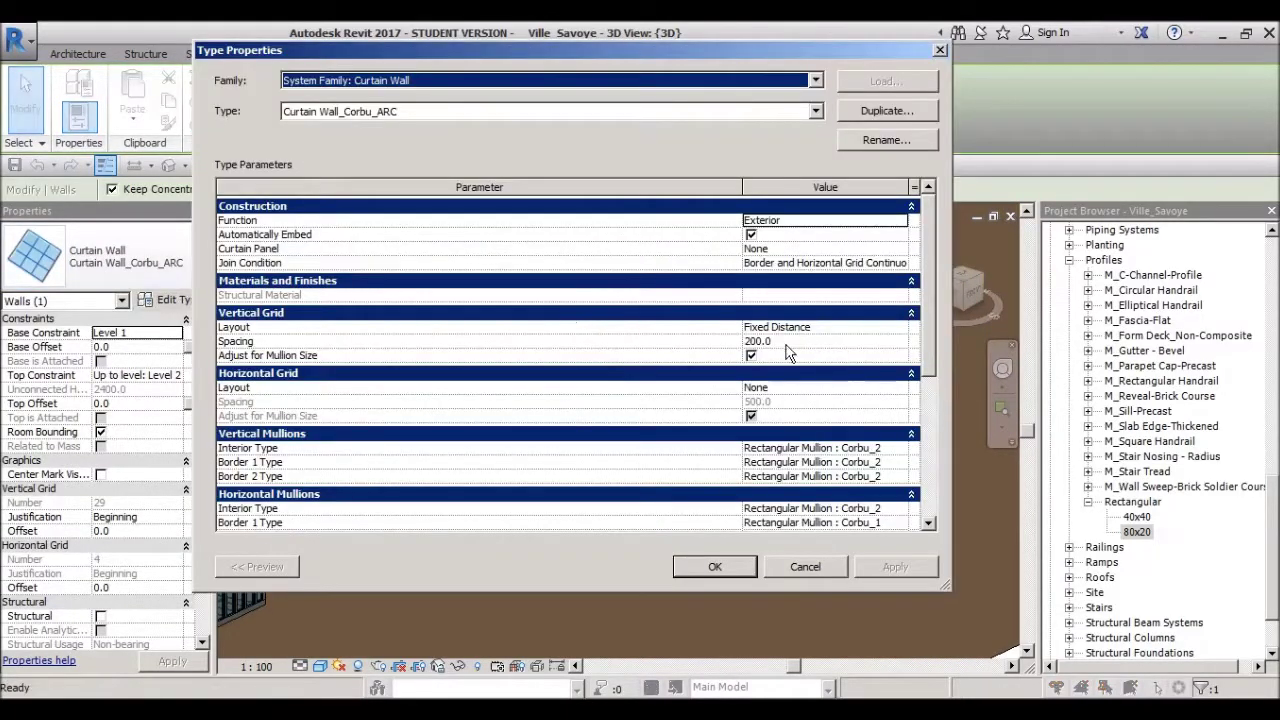
Step: Close the Corbu_ARC Type Properties without changes and clear the wall selection
left_click(768, 314)
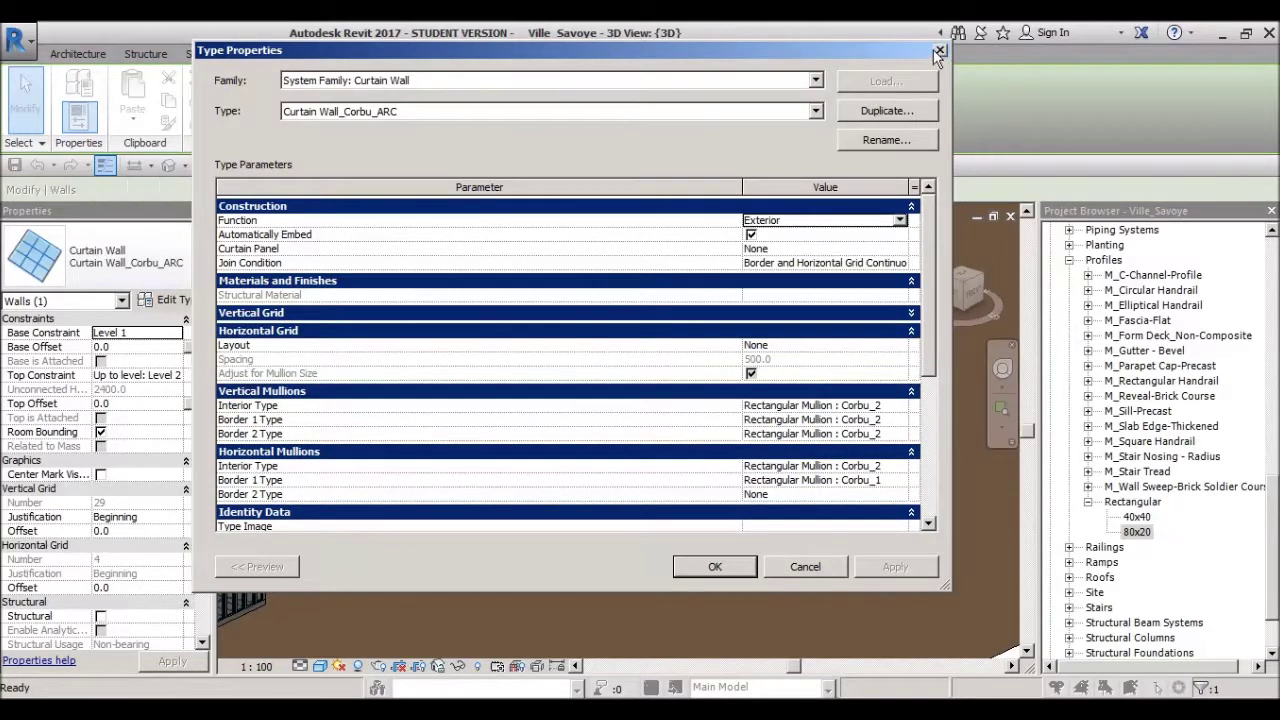
left_click(940, 50)
middle_click_drag(731, 447, 618, 367, "shift")
left_click(618, 367)
Step: Select the arc test curtain wall, delete it, then undo the deletion
left_click(750, 355)
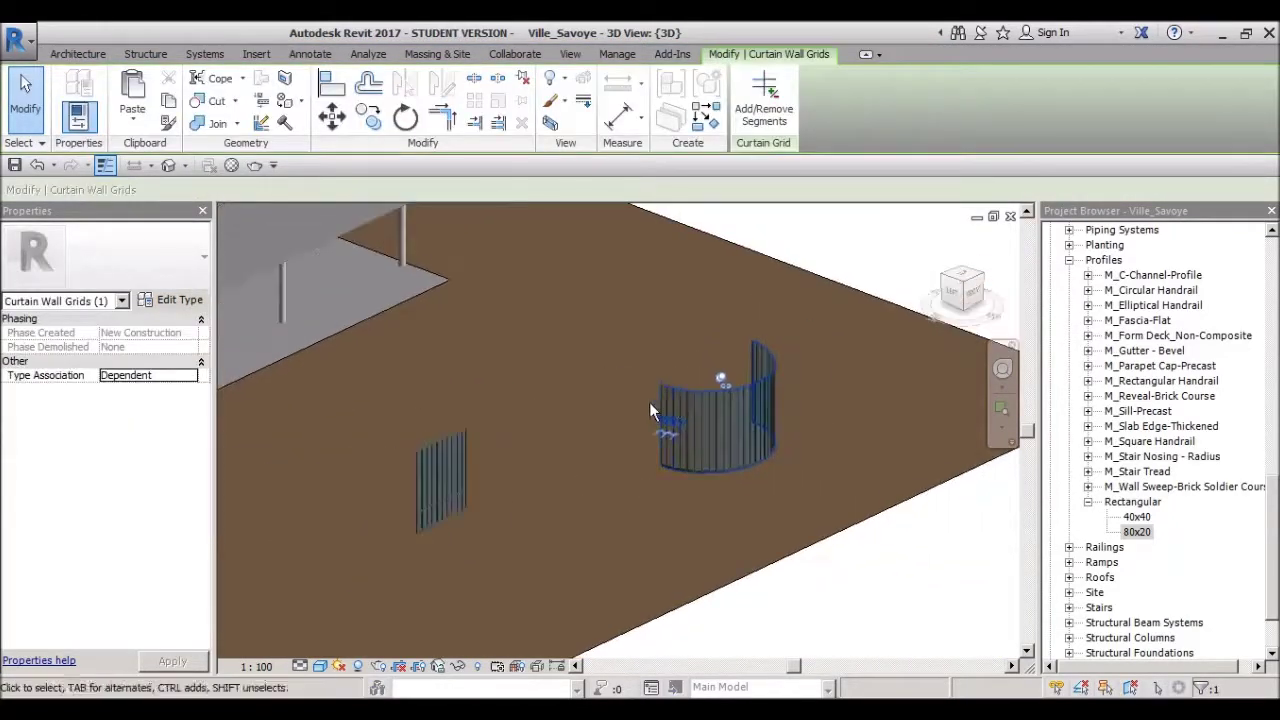
middle_click_drag(750, 355, 643, 398, "shift")
left_click(685, 378)
key("Escape")
left_click(692, 380)
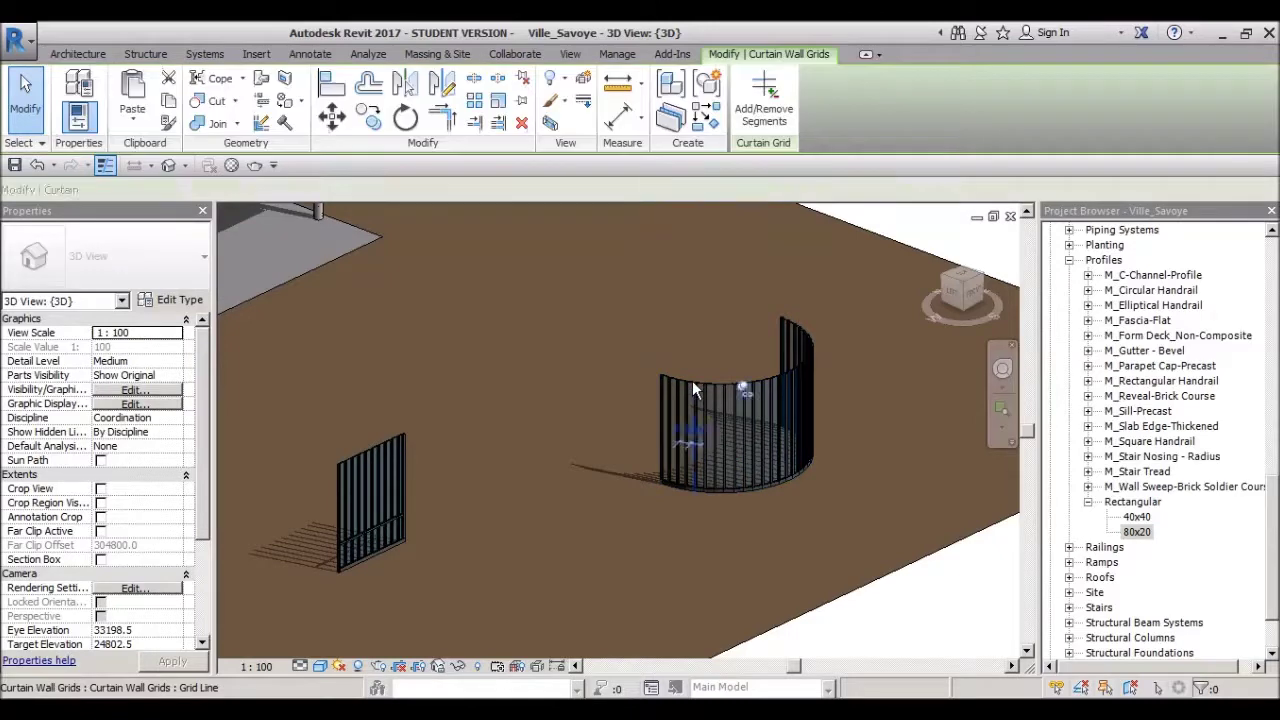
left_click(663, 376)
left_click(663, 374)
key("Delete")
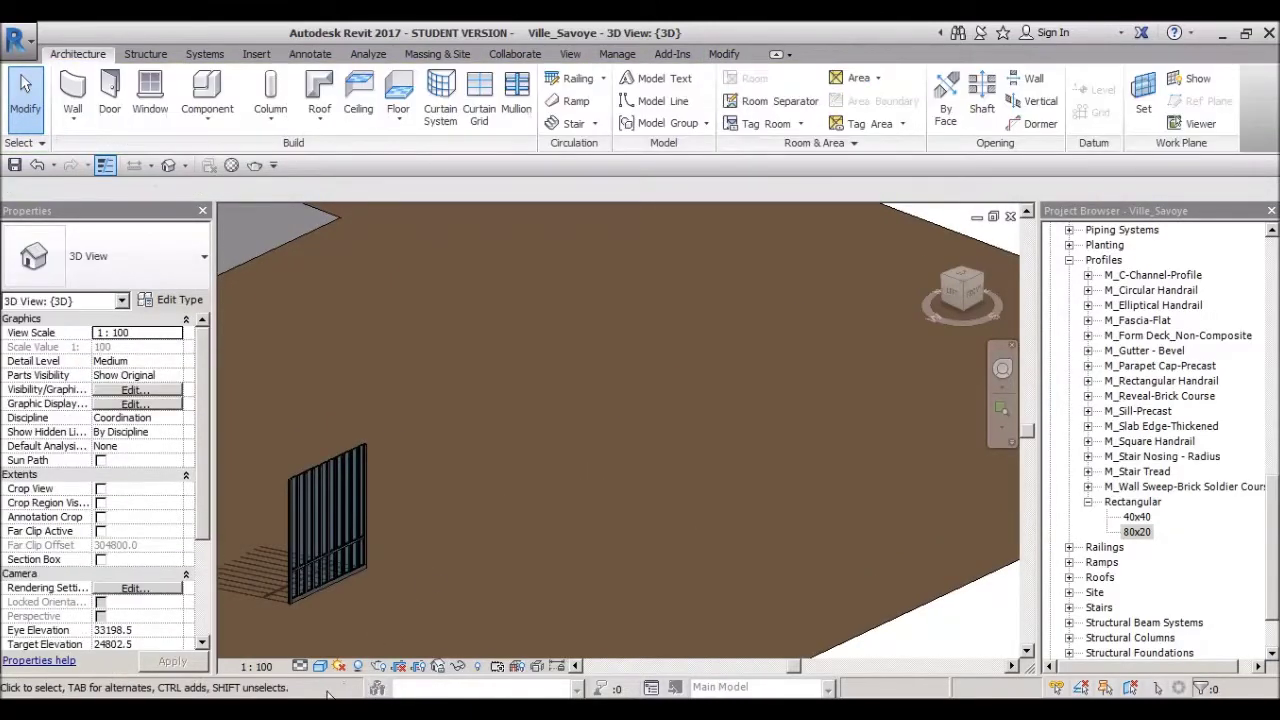
key("ctrl+z")
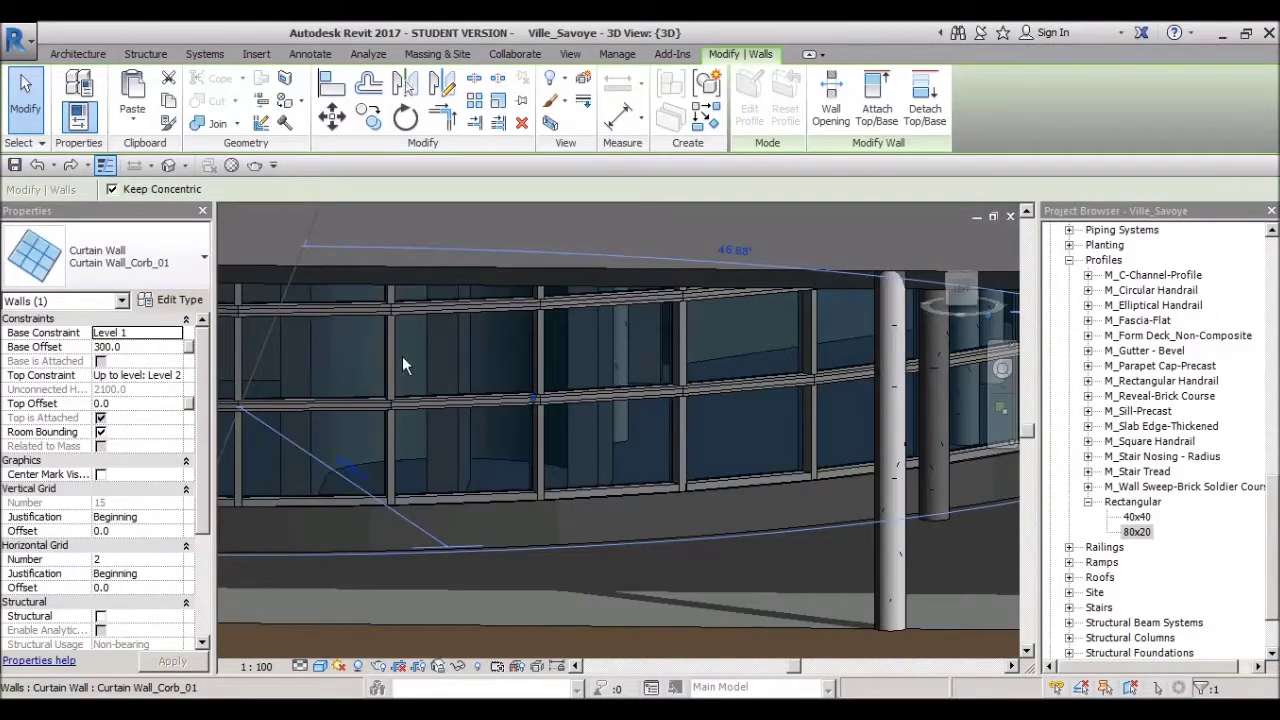
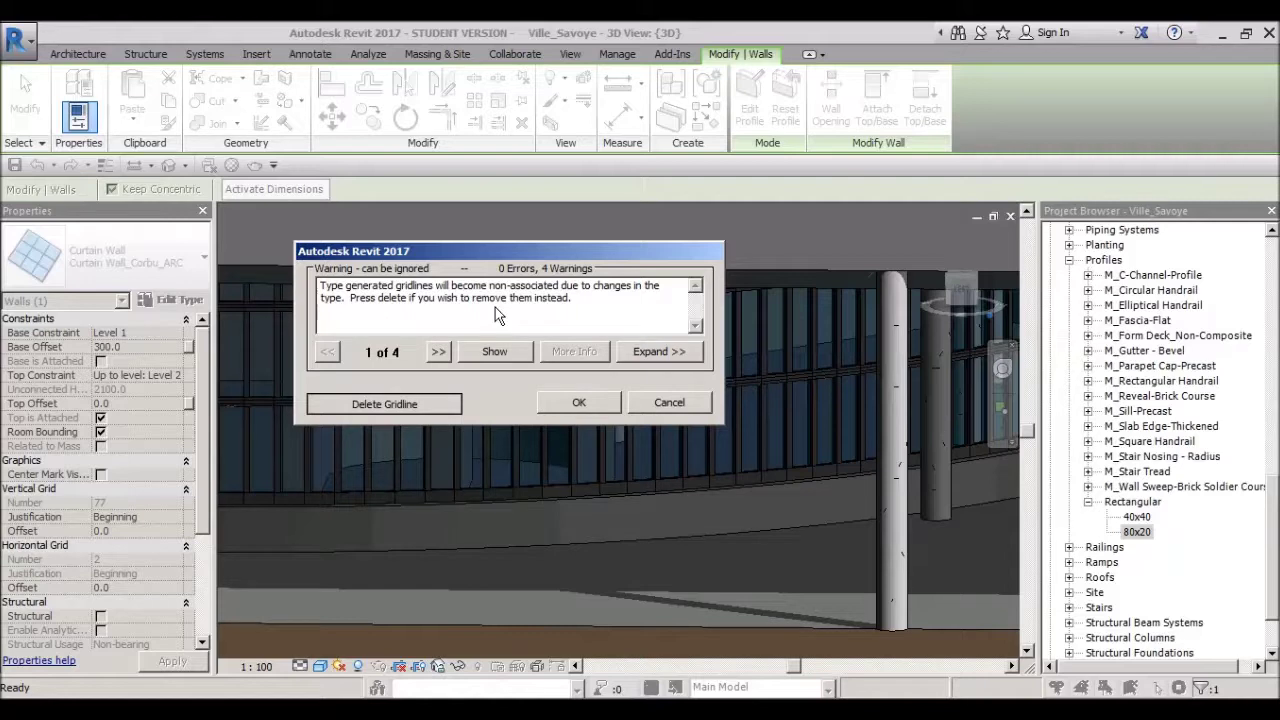
Step: Dismiss the non-associated gridlines warning and orbit back to the curved curtain wall
left_click(381, 404)
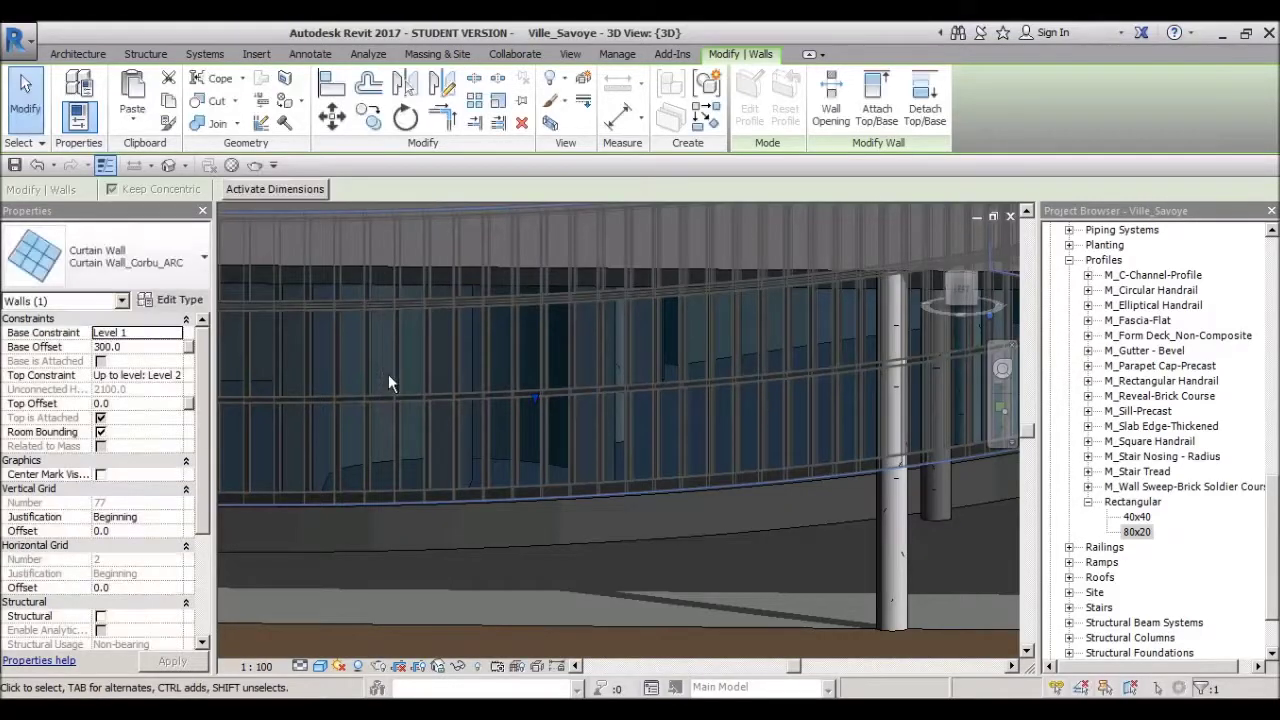
mouse_move(388, 374)
middle_mouse_down("shift")
mouse_move(603, 504)
mouse_move(709, 473)
middle_mouse_up("shift")
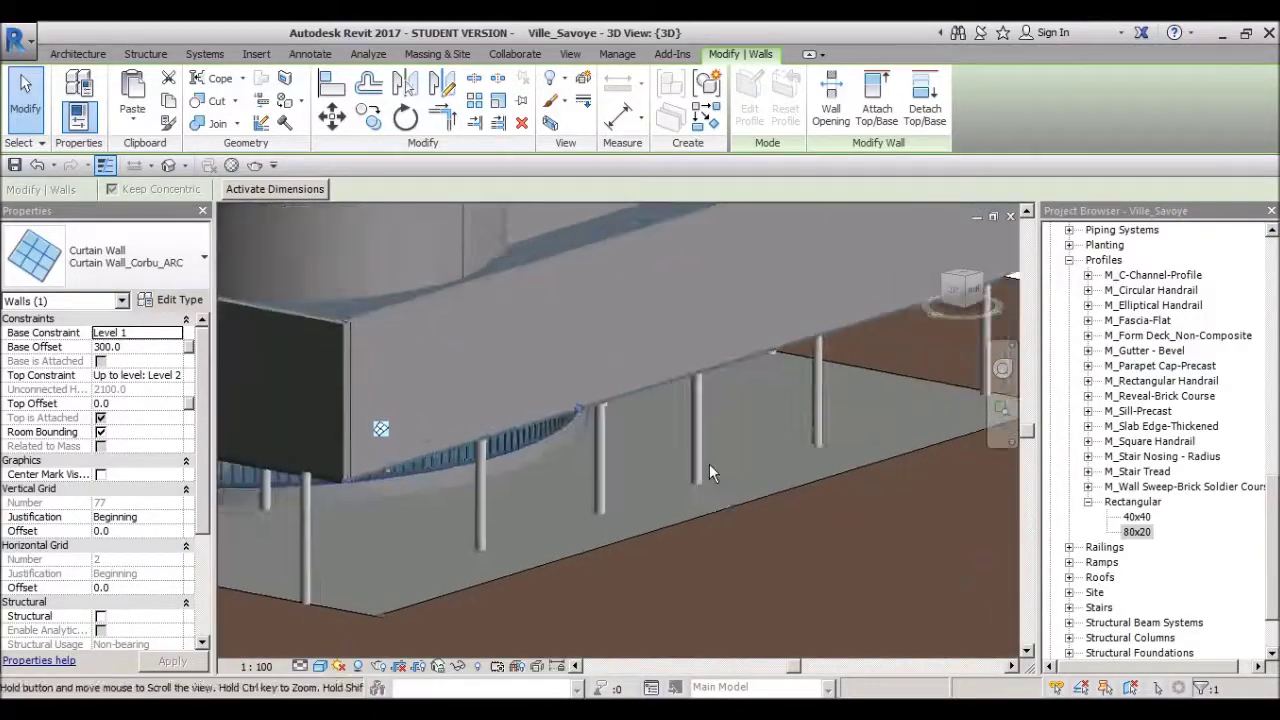
Step: Delete the first horizontal grid line from the curved ground-floor curtain wall
scroll(709, 464, "down", 5)
mouse_move(714, 492)
middle_mouse_down("shift")
mouse_move(942, 546)
mouse_move(499, 472)
middle_mouse_up("shift")
scroll(499, 472, "up", 3)
scroll(470, 500, "up", 3)
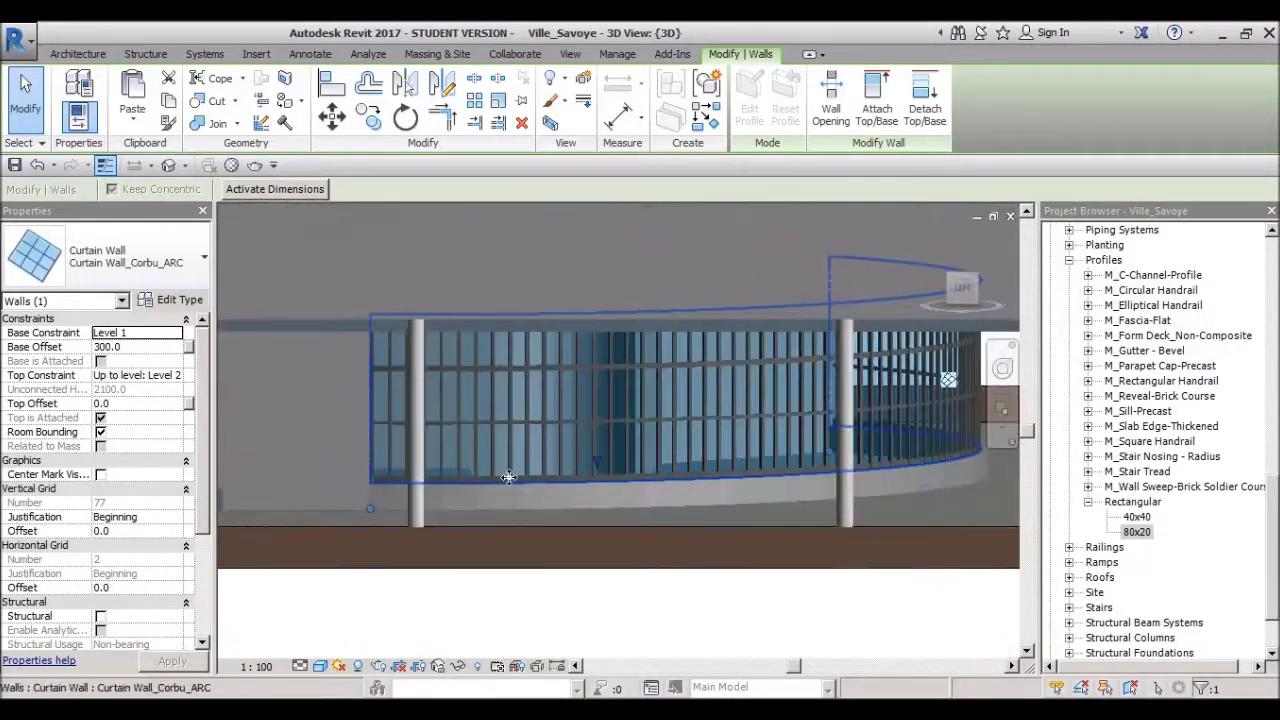
scroll(431, 533, "up", 2)
scroll(435, 512, "up", 2)
scroll(500, 480, "up", 2)
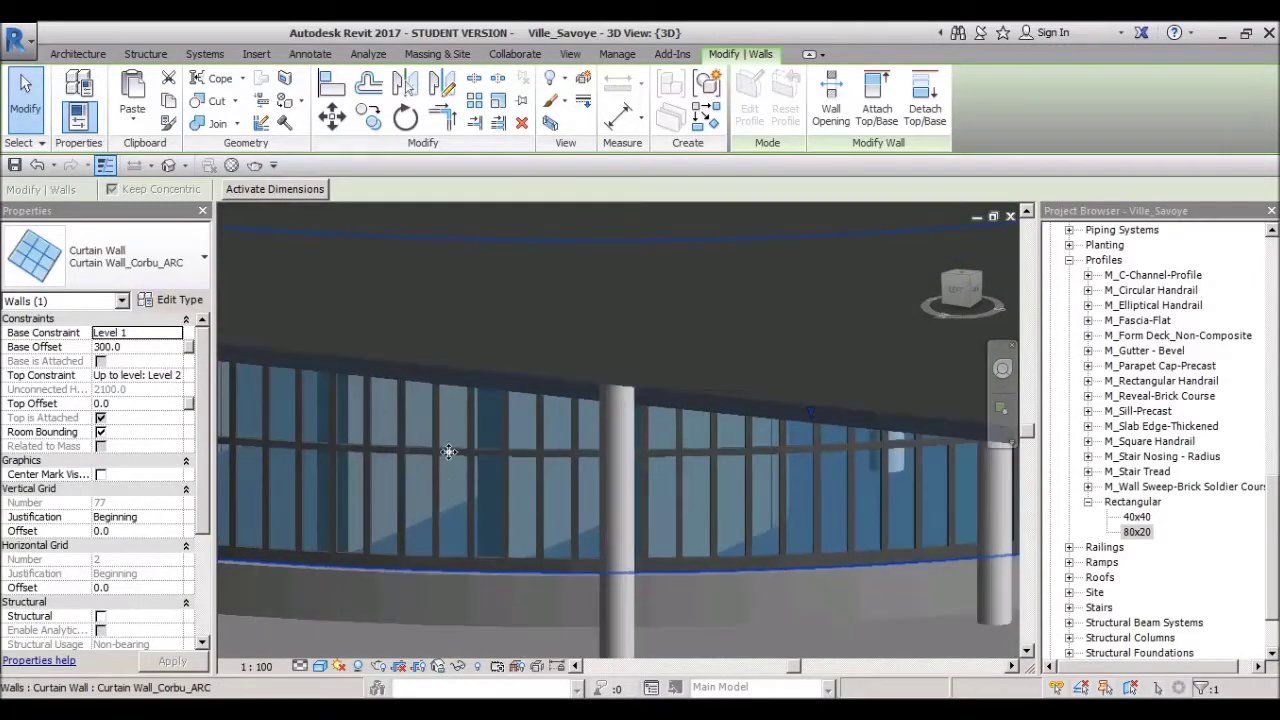
scroll(500, 480, "up", 2)
left_click(43, 126)
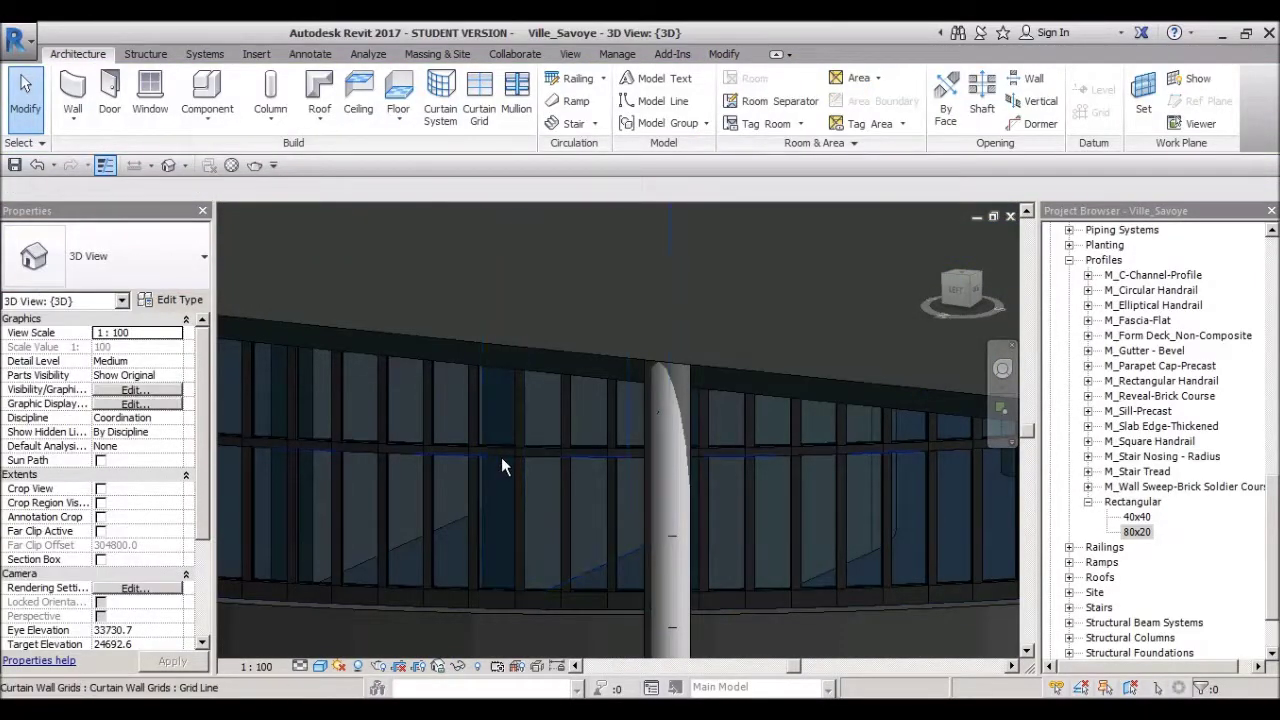
left_click(501, 458)
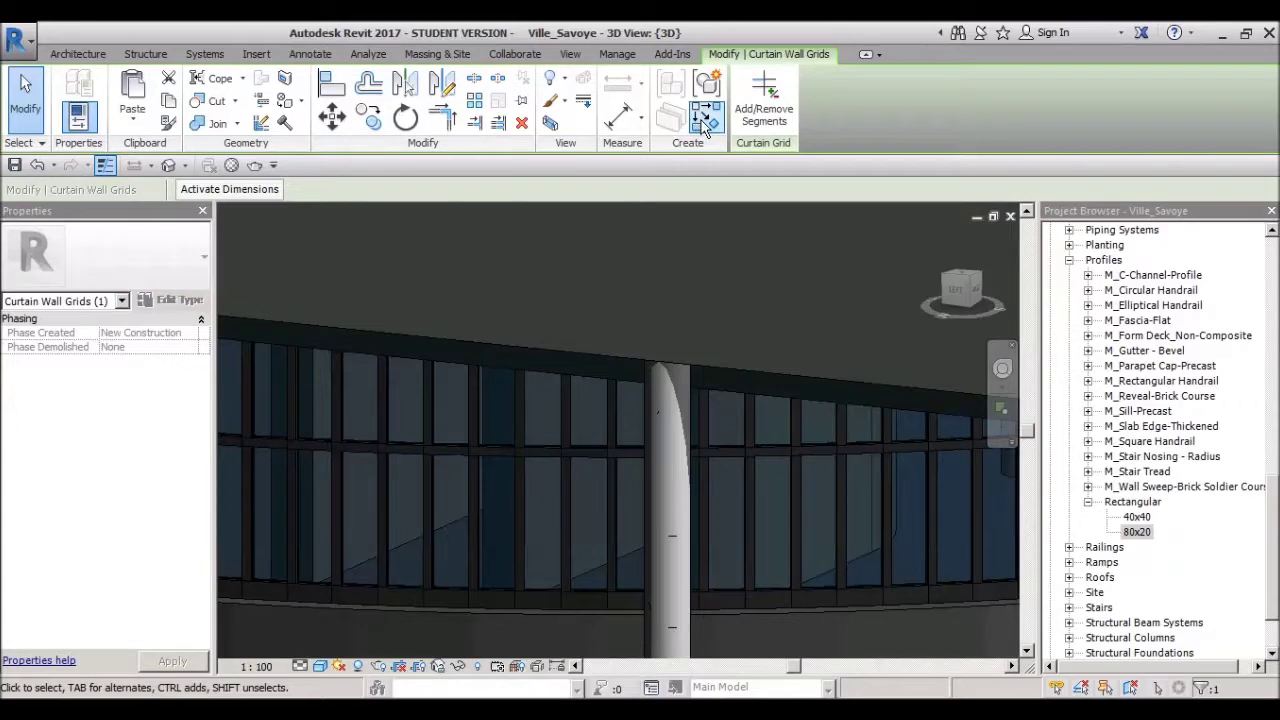
left_click(524, 125)
Step: From another angle, delete a second horizontal grid line on the curtain wall
scroll(563, 280, "up", 3)
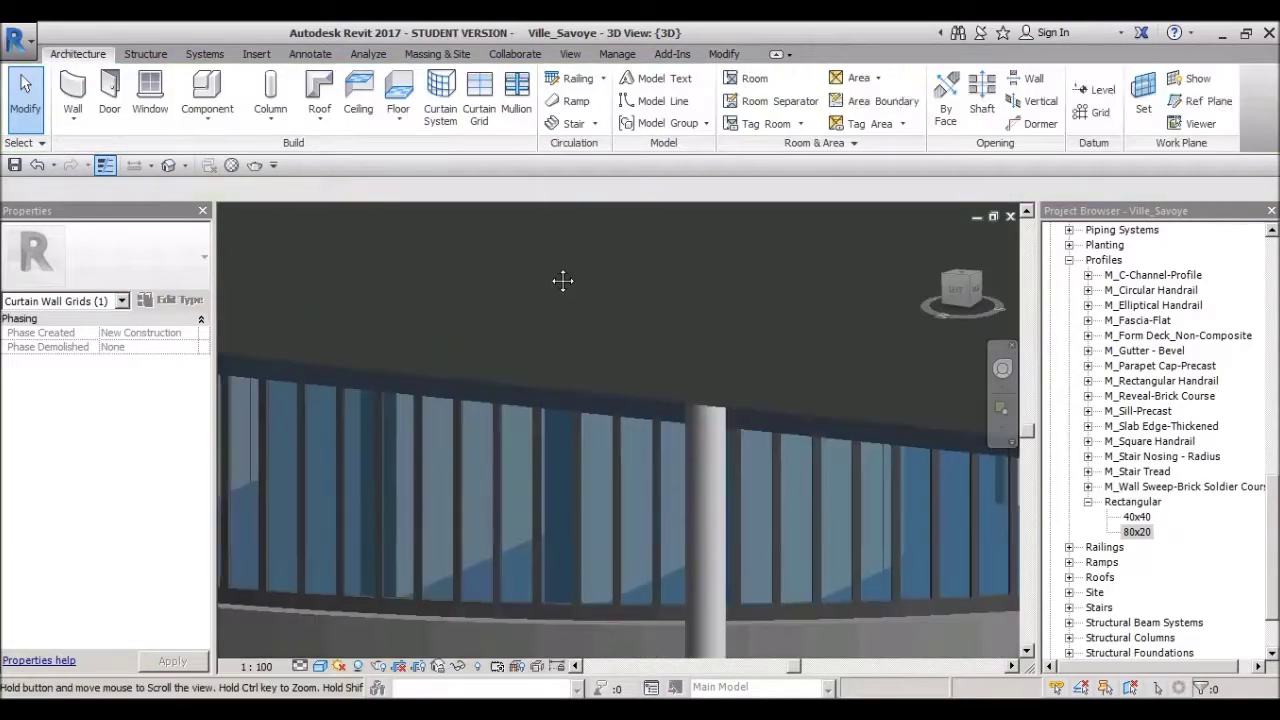
scroll(600, 400, "up", 3)
mouse_move(597, 392)
middle_mouse_down("shift")
mouse_move(672, 611)
mouse_move(632, 421)
middle_mouse_up("shift")
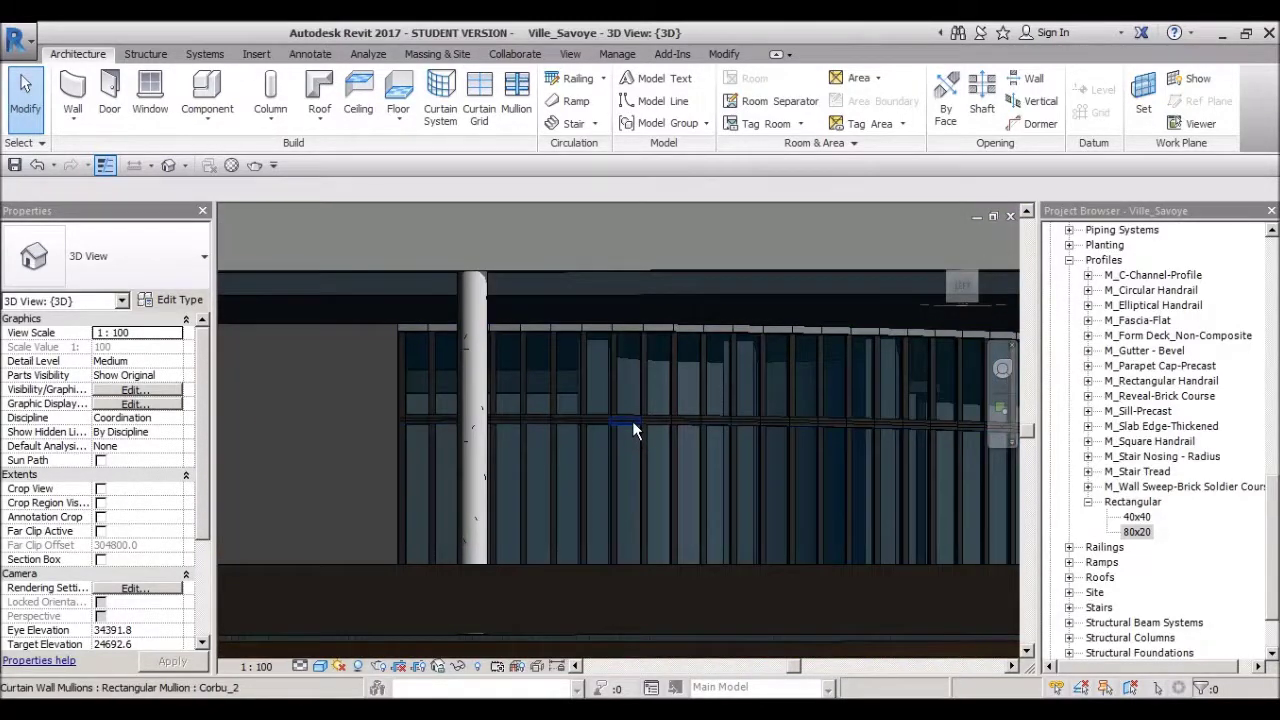
left_click(560, 421)
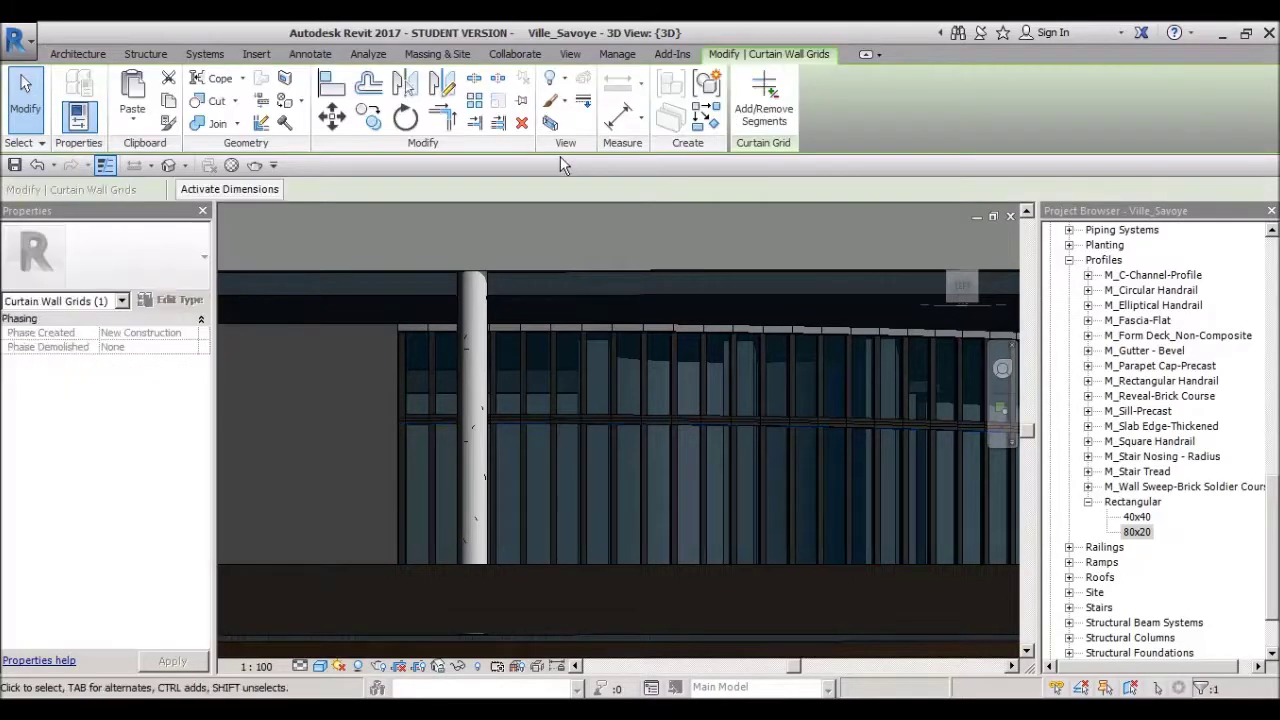
left_click(521, 122)
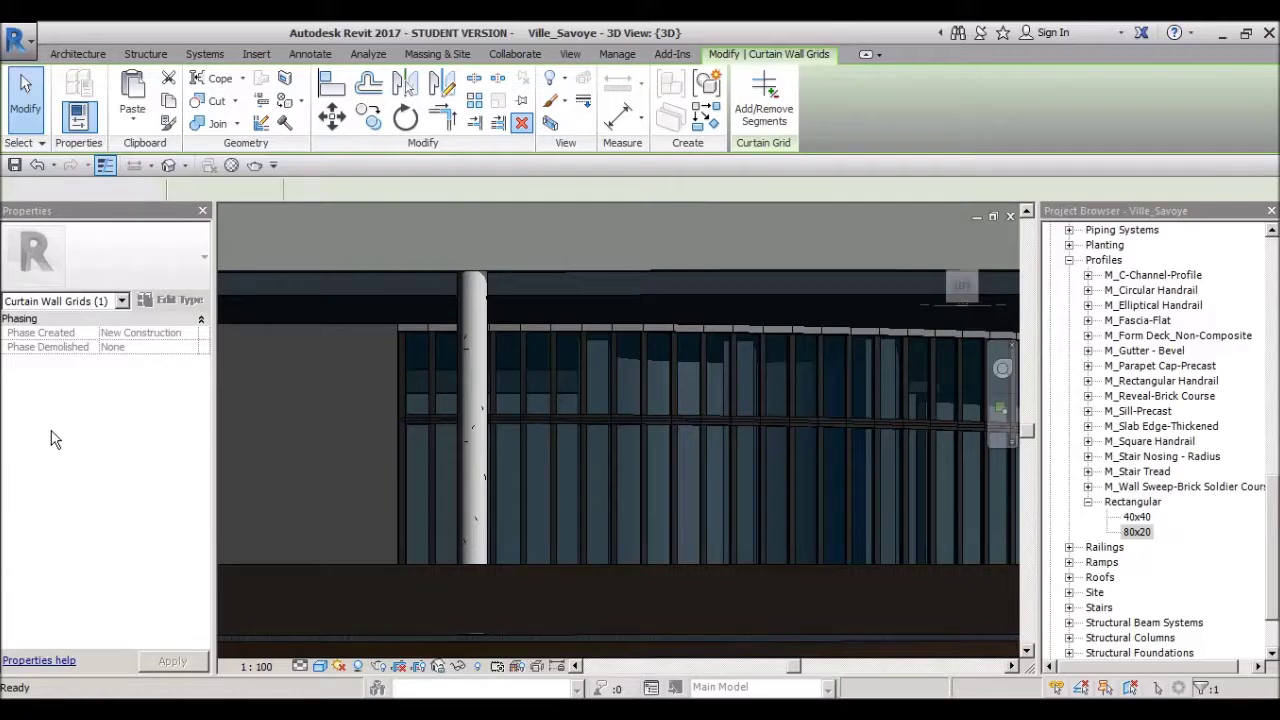
Step: Delete the last horizontal grid line, clearing the mullion error, leaving only vertical panels between the pilotis
middle_click_drag(592, 486, 563, 497, "shift")
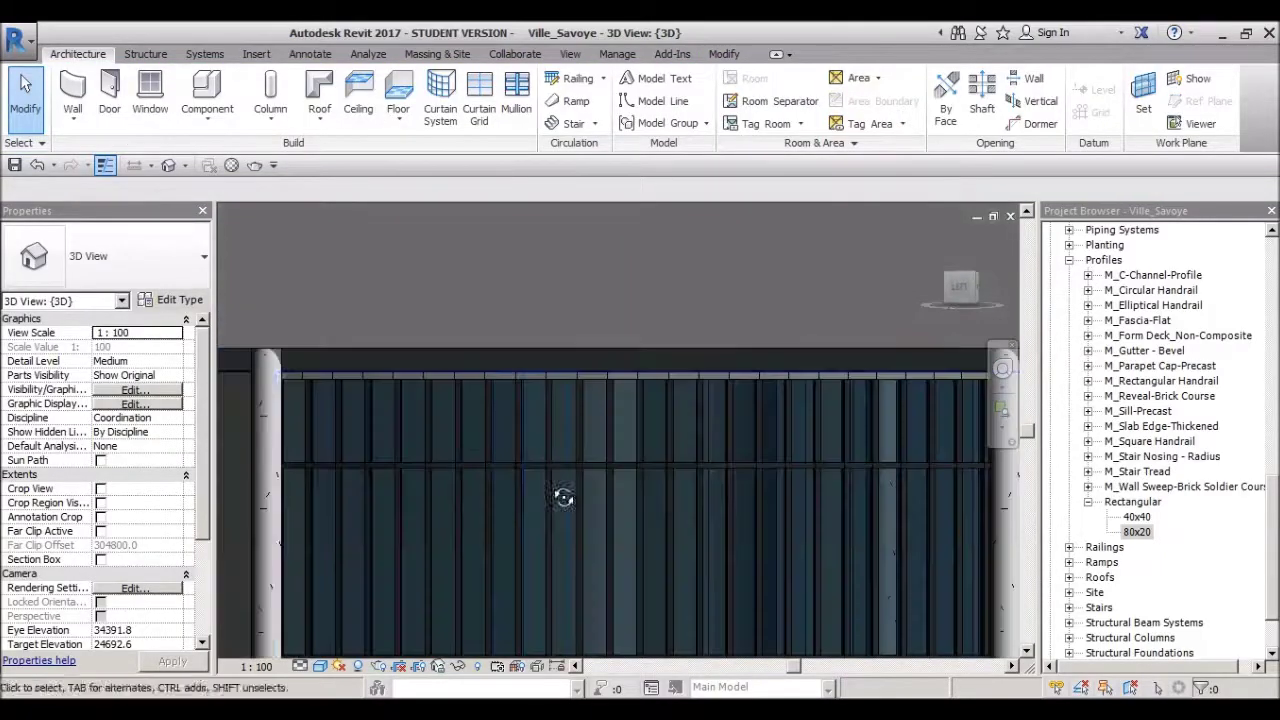
left_click(454, 469)
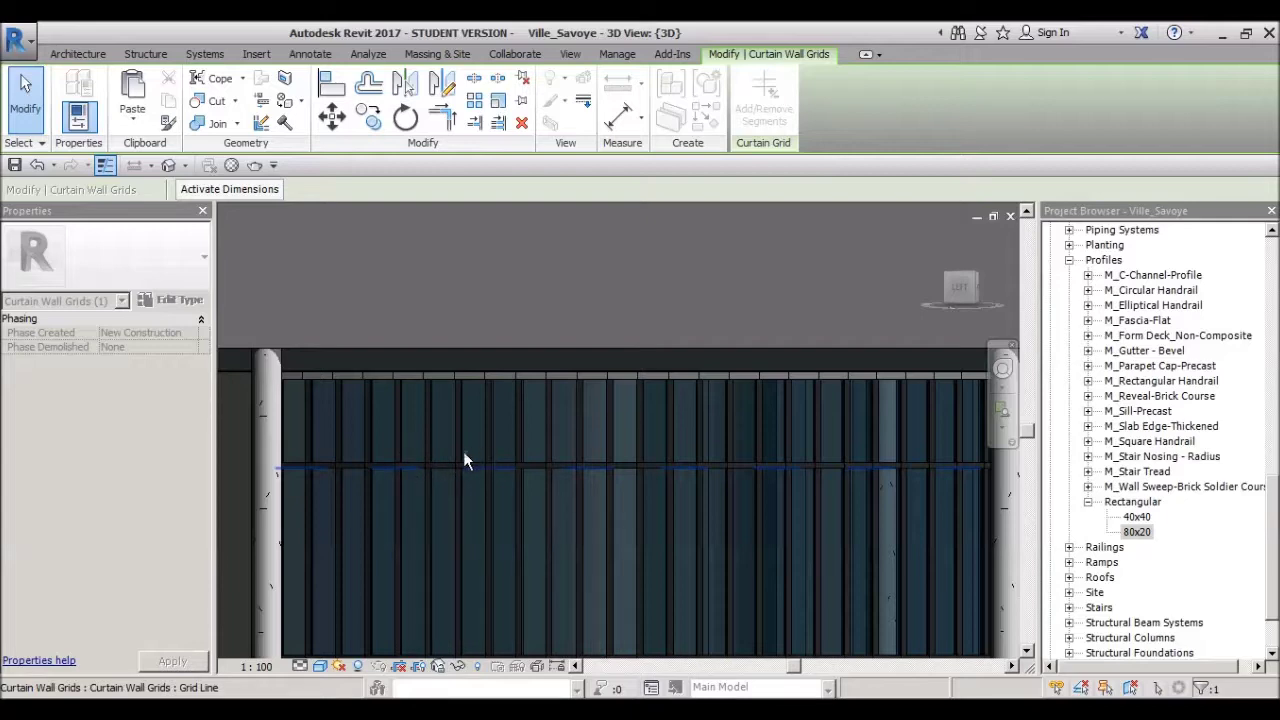
key("Delete")
left_click(655, 405)
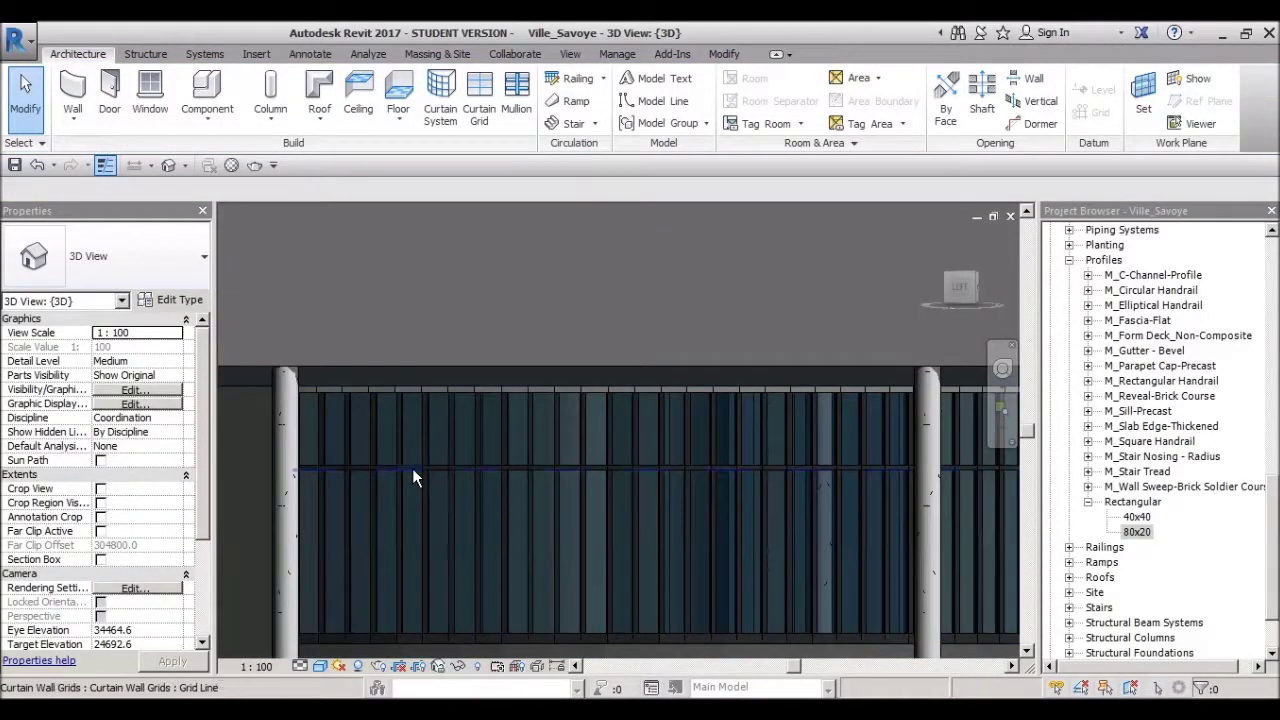
left_click(412, 468)
key("Delete")
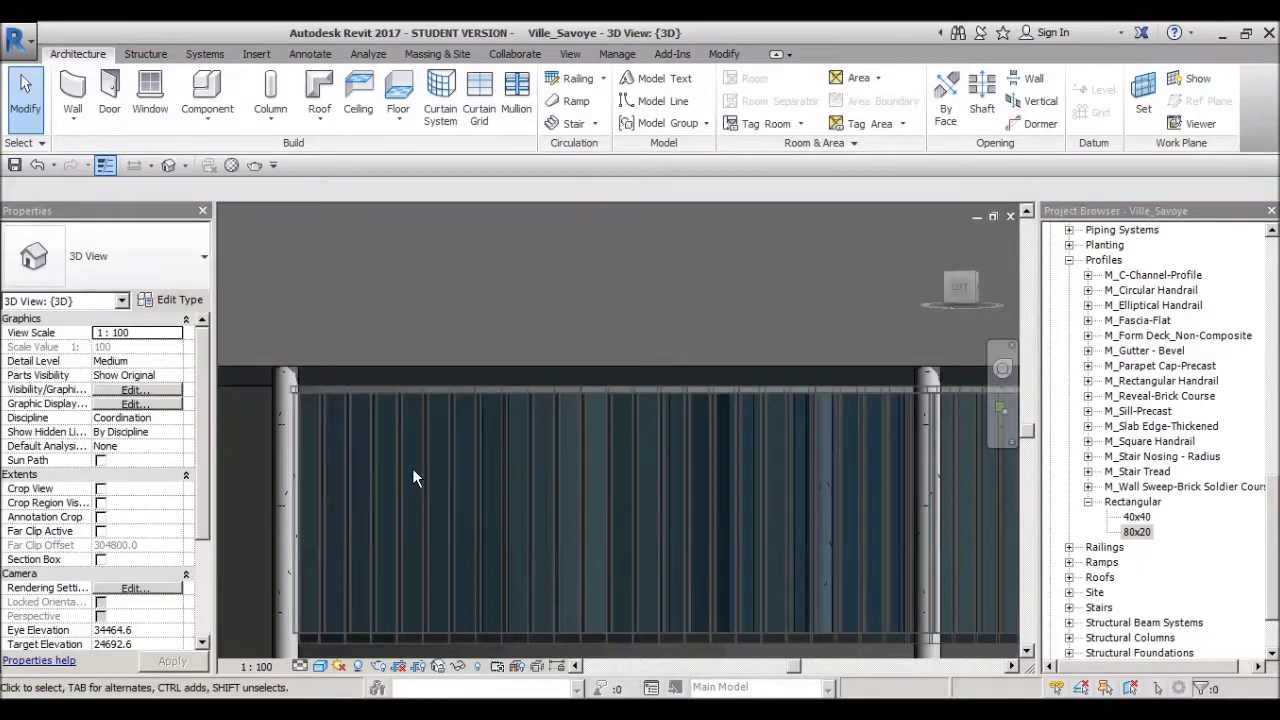
mouse_move(491, 481)
middle_mouse_down("shift")
mouse_move(541, 497)
mouse_move(446, 531)
mouse_move(451, 342)
middle_mouse_up("shift")
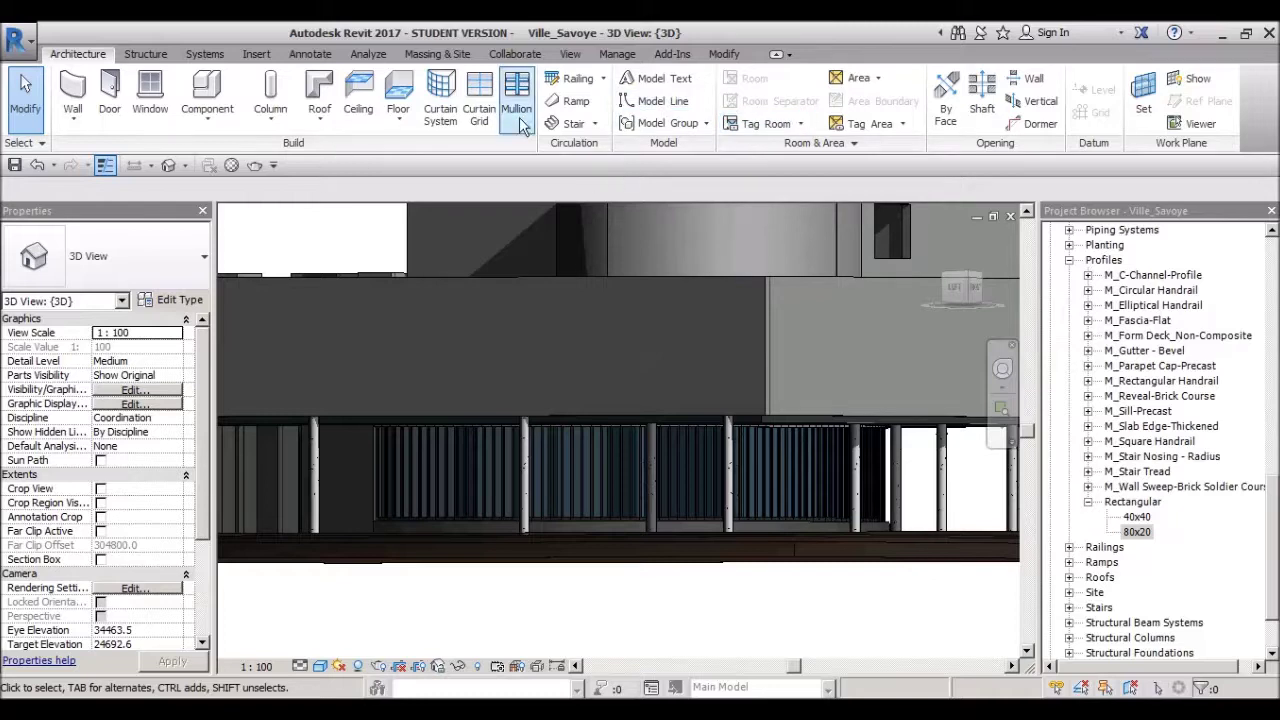
left_click(480, 110)
middle_click_drag(441, 503, 415, 562, "shift")
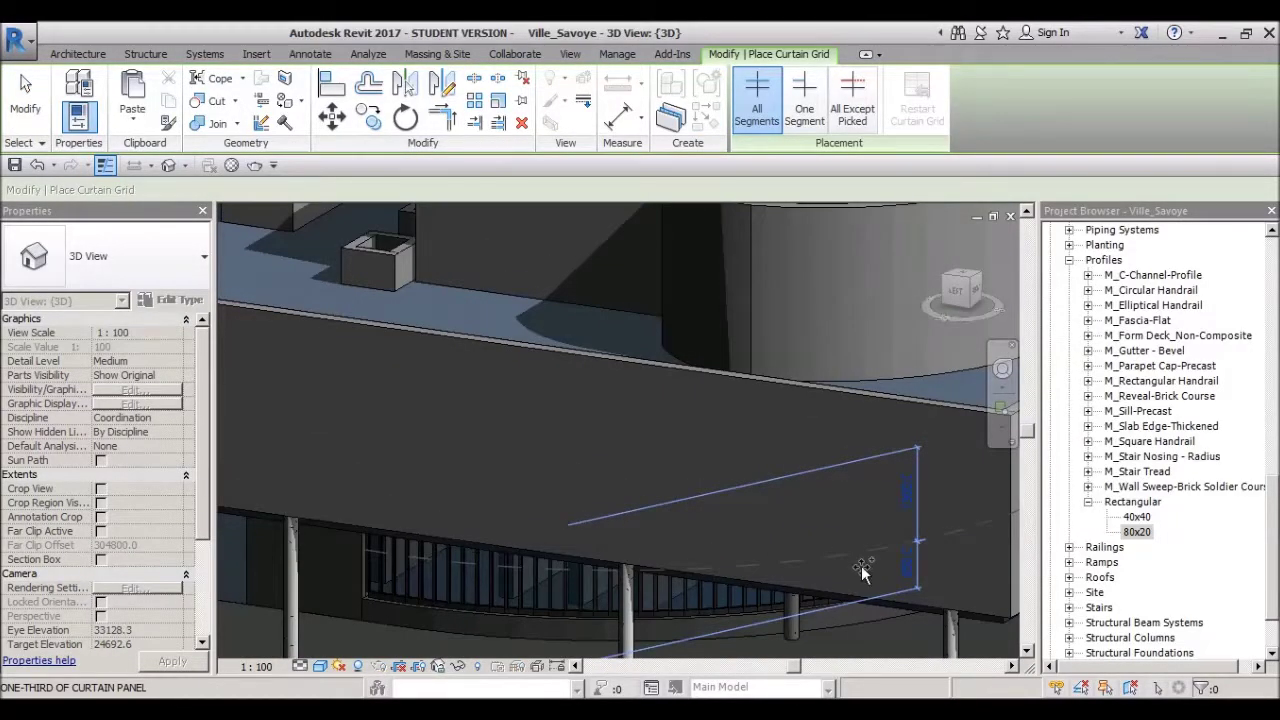
left_click(30, 110)
middle_click_drag(334, 403, 420, 430, "shift")
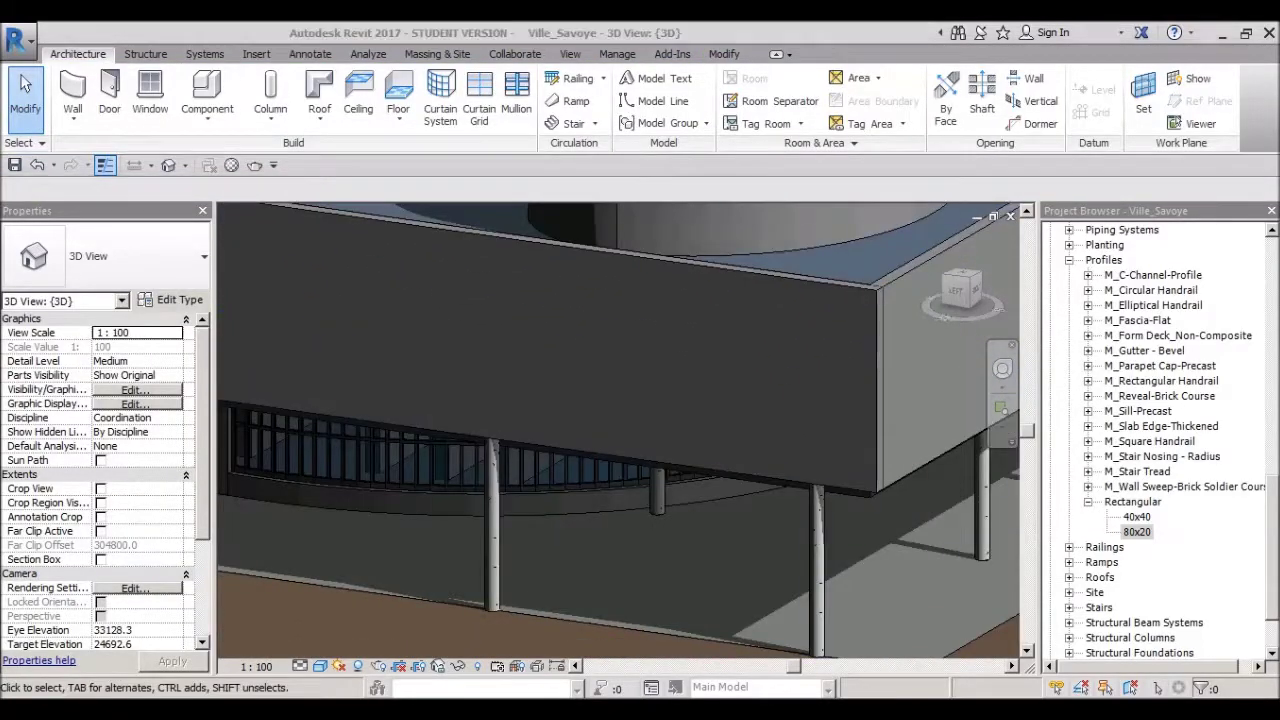